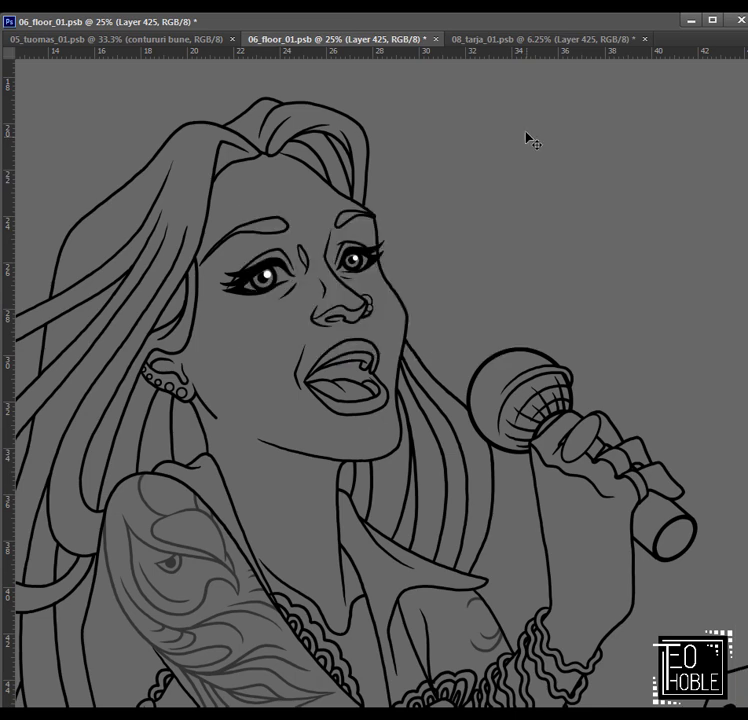
Step: Switch to the 08_tarja_01.psb document, crop its canvas to the selected grey sketch area, and clear the selection
{"action": "key", "text": "ctrl+Tab"}
{"action": "left_click", "coordinate": [422, 245]}
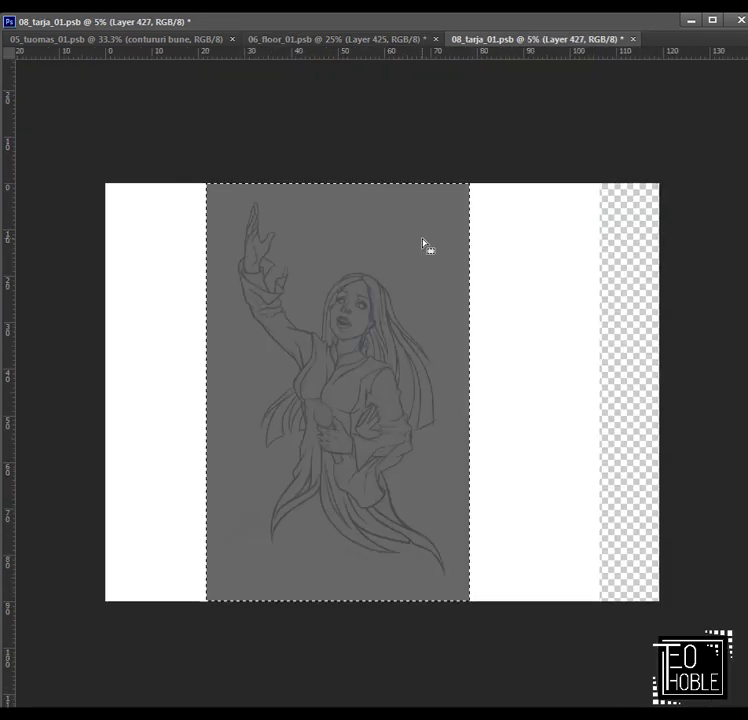
{"action": "right_click", "coordinate": [422, 242]}
{"action": "key", "text": "alt+i"}
{"action": "key", "text": "p"}
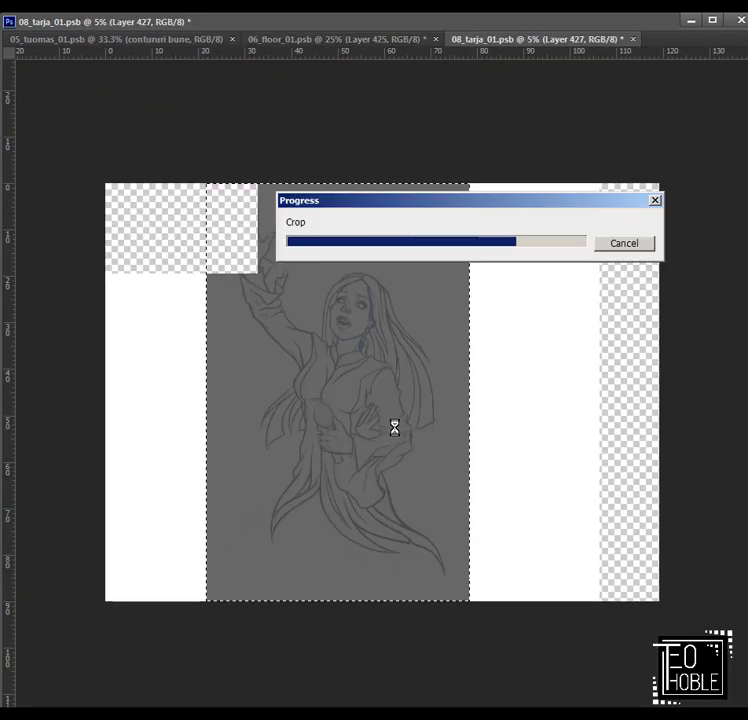
{"action": "key", "text": "ctrl+d"}
Step: Ink the upper and lower edges of the mouth opening in black over the sketch, redoing uneven strokes
{"action": "key", "text": "ctrl+0"}
{"action": "key", "text": "alt+["}
{"action": "scroll", "coordinate": [395, 272], "scroll_direction": "up", "scroll_amount": 5}
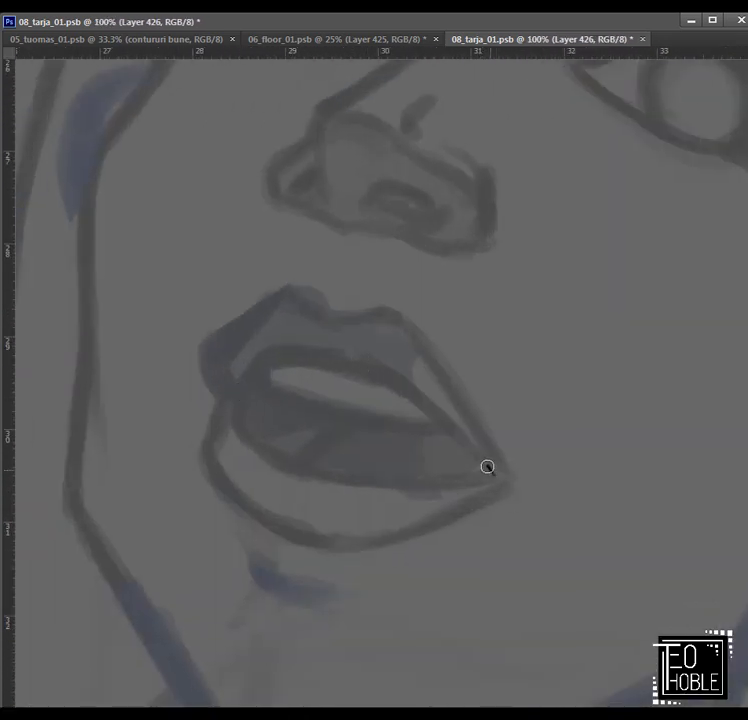
{"action": "mouse_move", "coordinate": [494, 472]}
{"action": "left_mouse_down"}
{"action": "mouse_move", "coordinate": [444, 421]}
{"action": "mouse_move", "coordinate": [372, 371]}
{"action": "mouse_move", "coordinate": [341, 360]}
{"action": "left_mouse_up"}
{"action": "mouse_move", "coordinate": [232, 397]}
{"action": "left_mouse_down"}
{"action": "mouse_move", "coordinate": [255, 372]}
{"action": "mouse_move", "coordinate": [332, 357]}
{"action": "left_mouse_up"}
{"action": "key", "text": "ctrl+z"}
{"action": "mouse_move", "coordinate": [230, 395]}
{"action": "left_mouse_down"}
{"action": "mouse_move", "coordinate": [267, 358]}
{"action": "mouse_move", "coordinate": [320, 355]}
{"action": "left_mouse_up"}
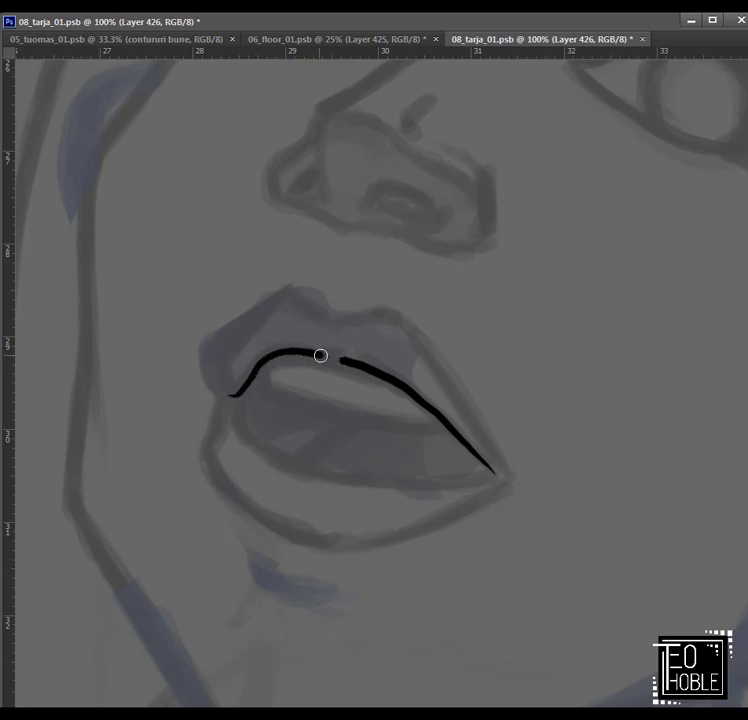
{"action": "key", "text": "ctrl+z"}
{"action": "mouse_move", "coordinate": [259, 364]}
{"action": "left_mouse_down"}
{"action": "mouse_move", "coordinate": [293, 353]}
{"action": "mouse_move", "coordinate": [334, 356]}
{"action": "left_mouse_up"}
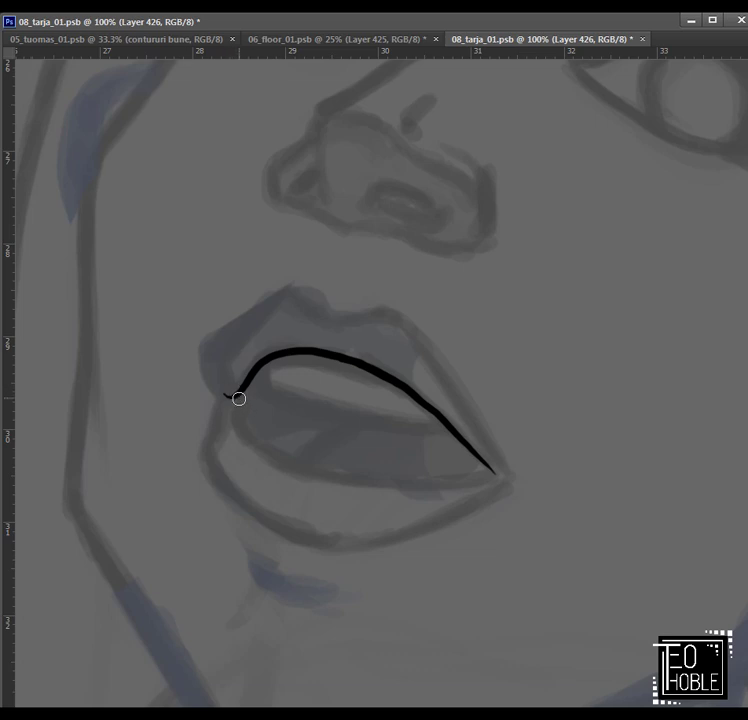
{"action": "mouse_move", "coordinate": [239, 399]}
{"action": "left_mouse_down"}
{"action": "mouse_move", "coordinate": [250, 437]}
{"action": "mouse_move", "coordinate": [336, 478]}
{"action": "mouse_move", "coordinate": [426, 483]}
{"action": "mouse_move", "coordinate": [478, 472]}
{"action": "mouse_move", "coordinate": [472, 472]}
{"action": "left_mouse_up"}
{"action": "key", "text": "ctrl+z"}
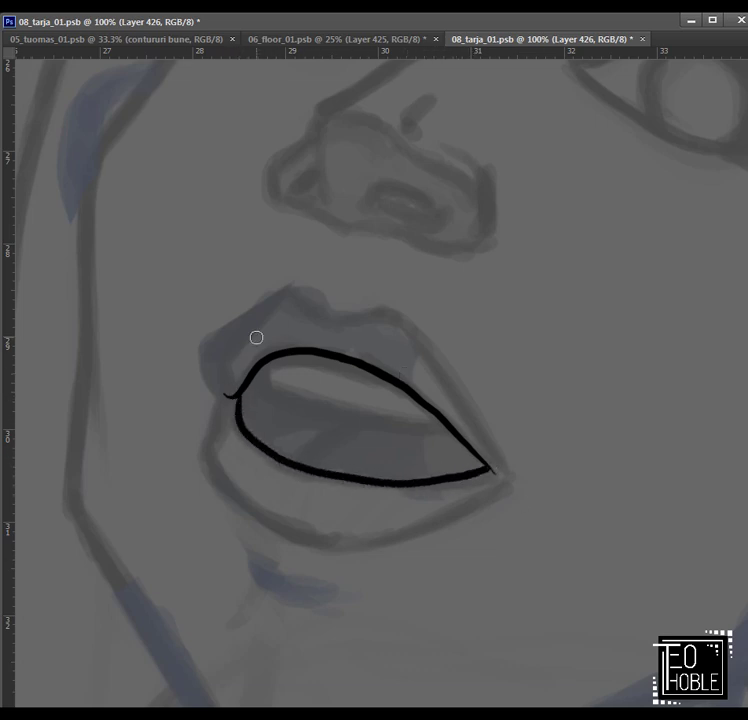
Step: Ink the outer contour of the upper lip in black, from the left mouth corner over the cupid's bow to the right corner
{"action": "mouse_move", "coordinate": [210, 438]}
{"action": "left_mouse_down"}
{"action": "mouse_move", "coordinate": [205, 361]}
{"action": "mouse_move", "coordinate": [282, 294]}
{"action": "mouse_move", "coordinate": [398, 317]}
{"action": "left_mouse_up"}
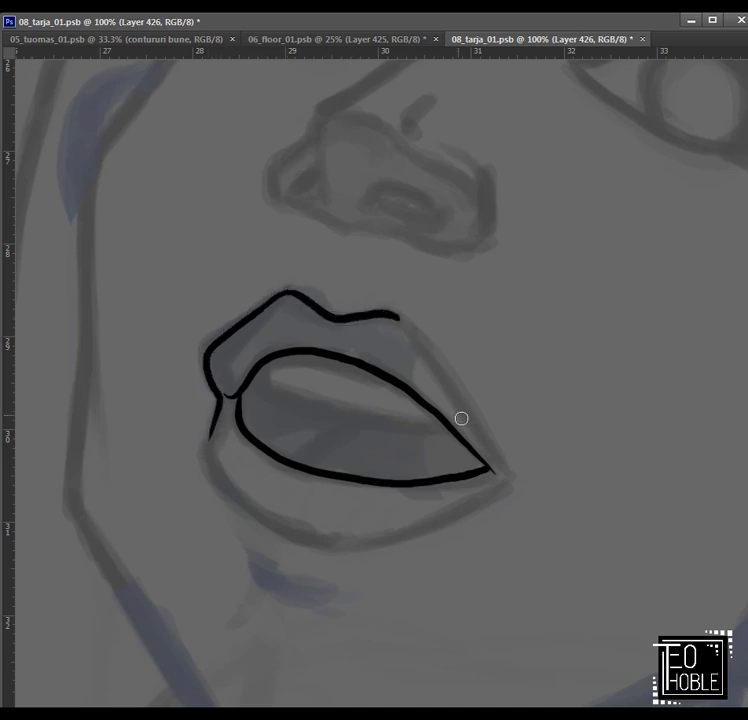
{"action": "mouse_move", "coordinate": [499, 461]}
{"action": "left_mouse_down"}
{"action": "mouse_move", "coordinate": [434, 356]}
{"action": "mouse_move", "coordinate": [394, 314]}
{"action": "left_mouse_up"}
{"action": "key", "text": "ctrl+minus"}
{"action": "key", "text": "ctrl+minus"}
{"action": "key", "text": "ctrl+minus"}
{"action": "key", "text": "ctrl+plus"}
{"action": "key", "text": "ctrl+plus"}
{"action": "key", "text": "ctrl+plus"}
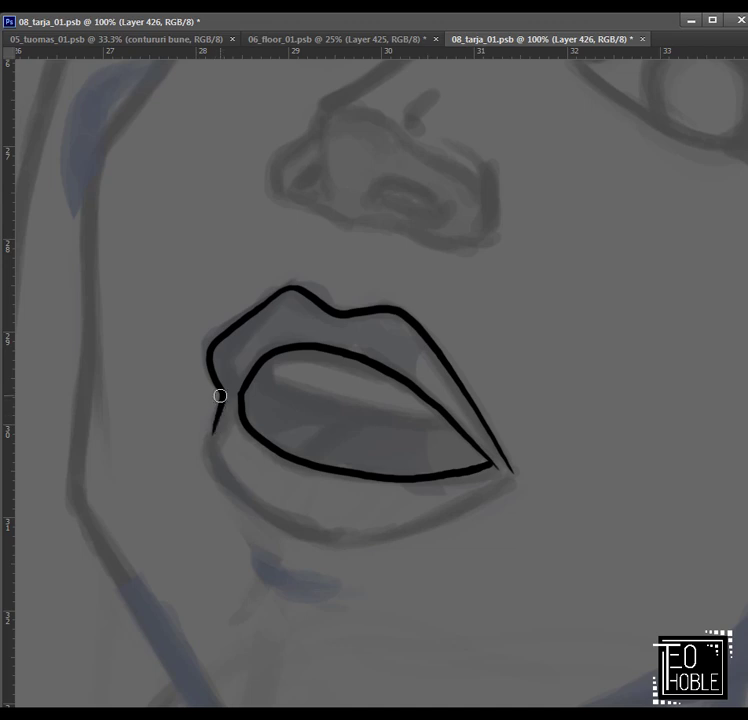
Step: Ink the outer contour of the lower lip between both mouth corners, replacing the first stroke with a cleaner one
{"action": "mouse_move", "coordinate": [210, 421]}
{"action": "left_mouse_down"}
{"action": "mouse_move", "coordinate": [225, 478]}
{"action": "mouse_move", "coordinate": [256, 506]}
{"action": "mouse_move", "coordinate": [312, 530]}
{"action": "mouse_move", "coordinate": [402, 533]}
{"action": "mouse_move", "coordinate": [465, 507]}
{"action": "mouse_move", "coordinate": [510, 473]}
{"action": "left_mouse_up"}
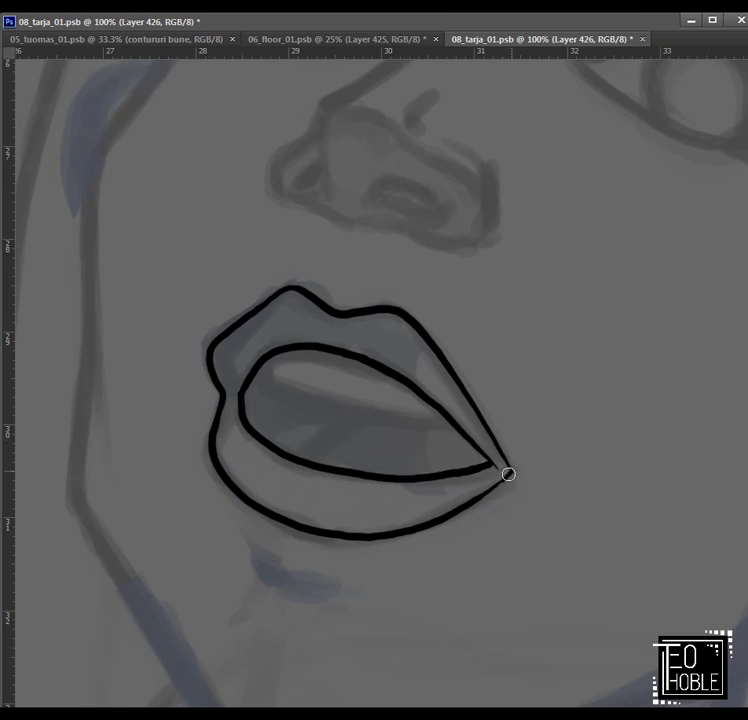
{"action": "key", "text": "ctrl+alt+z"}
{"action": "key", "text": "ctrl+alt+z"}
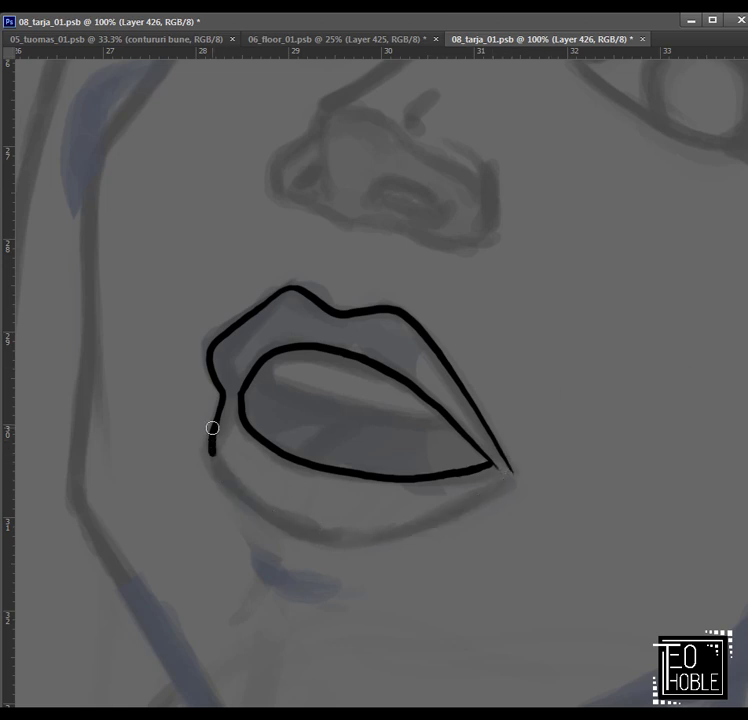
{"action": "mouse_move", "coordinate": [212, 428]}
{"action": "left_mouse_down"}
{"action": "mouse_move", "coordinate": [266, 514]}
{"action": "mouse_move", "coordinate": [313, 533]}
{"action": "mouse_move", "coordinate": [359, 538]}
{"action": "mouse_move", "coordinate": [422, 525]}
{"action": "mouse_move", "coordinate": [479, 499]}
{"action": "mouse_move", "coordinate": [394, 533]}
{"action": "mouse_move", "coordinate": [457, 510]}
{"action": "mouse_move", "coordinate": [508, 479]}
{"action": "left_mouse_up"}
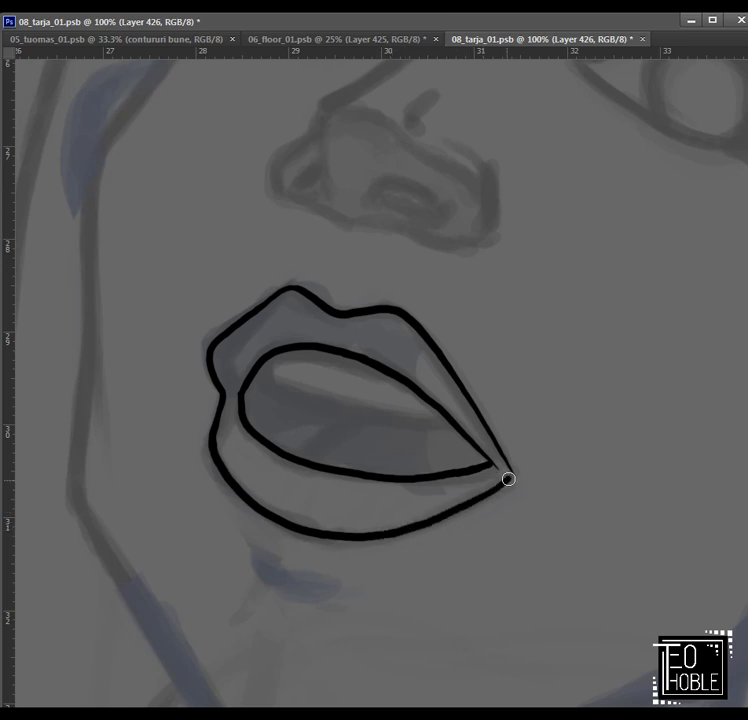
Step: Reshape the left side of the lip outline slightly inward so the mouth's left edge is narrower
{"action": "key", "text": "ctrl+minus"}
{"action": "key", "text": "ctrl+minus"}
{"action": "key", "text": "ctrl+minus"}
{"action": "key", "text": "ctrl+minus"}
{"action": "key", "text": "ctrl+minus"}
{"action": "key", "text": "ctrl+1"}
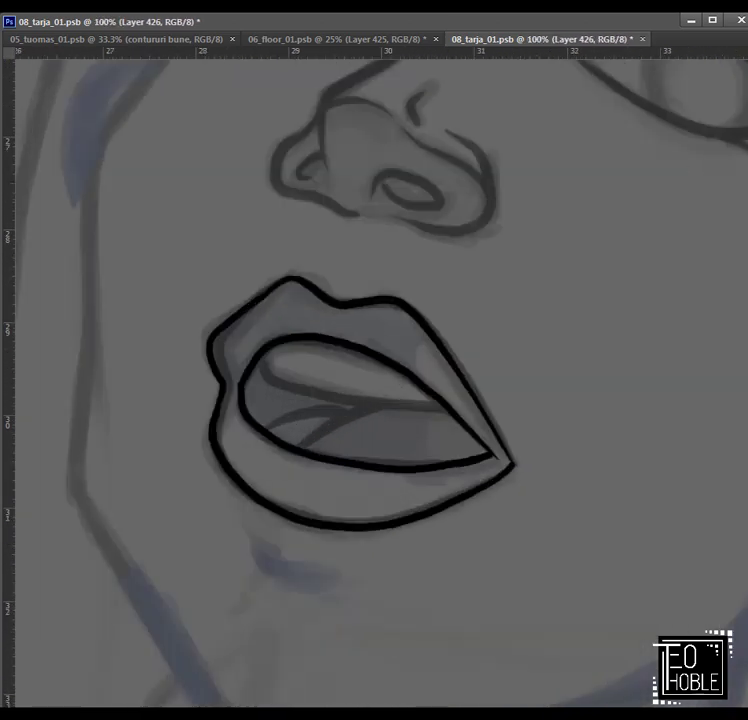
{"action": "mouse_move", "coordinate": [225, 437]}
{"action": "left_mouse_down"}
{"action": "mouse_move", "coordinate": [215, 338]}
{"action": "mouse_move", "coordinate": [219, 451]}
{"action": "mouse_move", "coordinate": [239, 481]}
{"action": "mouse_move", "coordinate": [218, 441]}
{"action": "mouse_move", "coordinate": [224, 461]}
{"action": "mouse_move", "coordinate": [218, 428]}
{"action": "mouse_move", "coordinate": [229, 380]}
{"action": "mouse_move", "coordinate": [222, 340]}
{"action": "mouse_move", "coordinate": [259, 296]}
{"action": "left_mouse_up"}
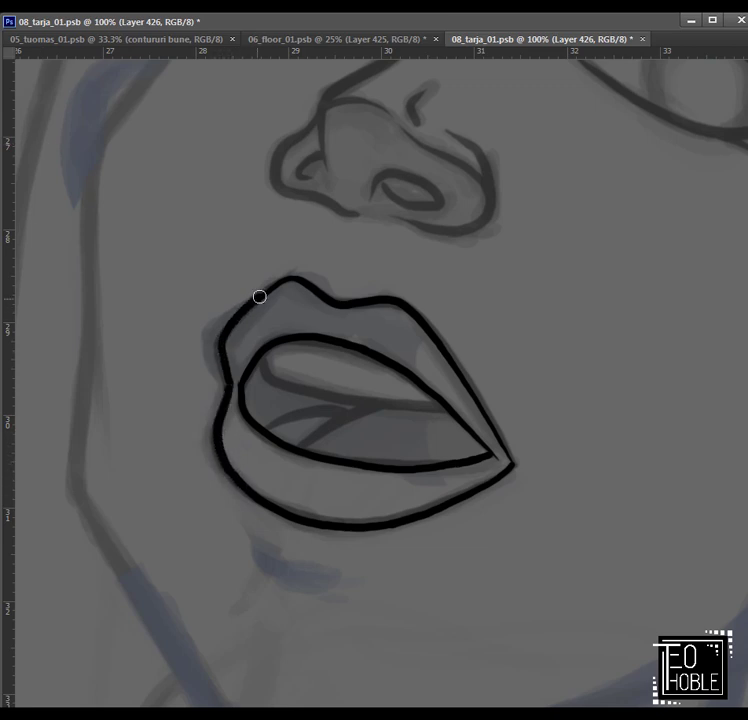
{"action": "key", "text": "ctrl+minus"}
{"action": "key", "text": "ctrl+minus"}
{"action": "key", "text": "ctrl+minus"}
{"action": "key", "text": "ctrl+minus"}
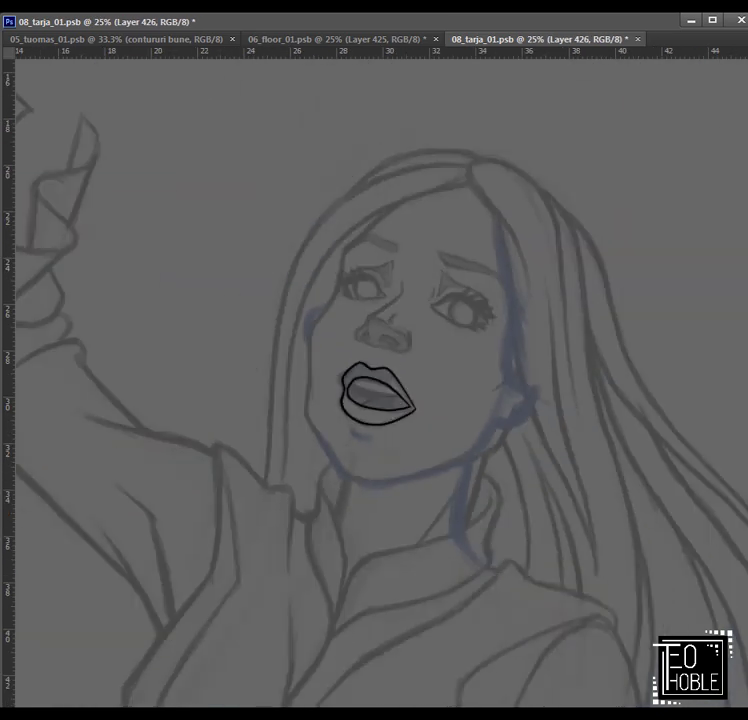
Step: Ink the lower edge of the upper teeth on a new layer named dinti and save the document
{"action": "key", "text": "ctrl+shift+n"}
{"action": "left_click", "coordinate": [600, 212]}
{"action": "key", "text": "ctrl+plus"}
{"action": "key", "text": "ctrl+plus"}
{"action": "key", "text": "ctrl+plus"}
{"action": "key", "text": "ctrl+plus"}
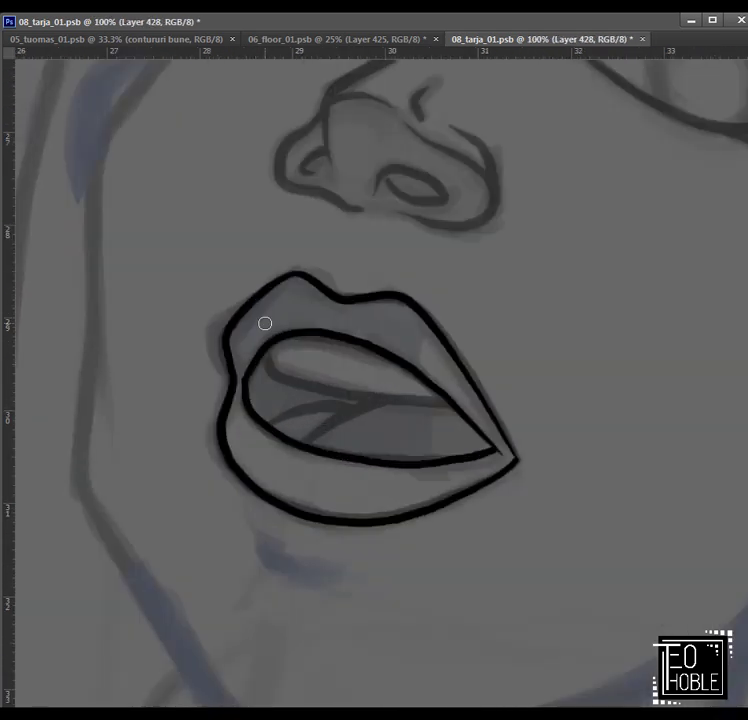
{"action": "mouse_move", "coordinate": [264, 322]}
{"action": "left_mouse_down"}
{"action": "mouse_move", "coordinate": [310, 387]}
{"action": "mouse_move", "coordinate": [267, 362]}
{"action": "mouse_move", "coordinate": [346, 392]}
{"action": "mouse_move", "coordinate": [450, 400]}
{"action": "left_mouse_up"}
{"action": "key", "text": "ctrl+z"}
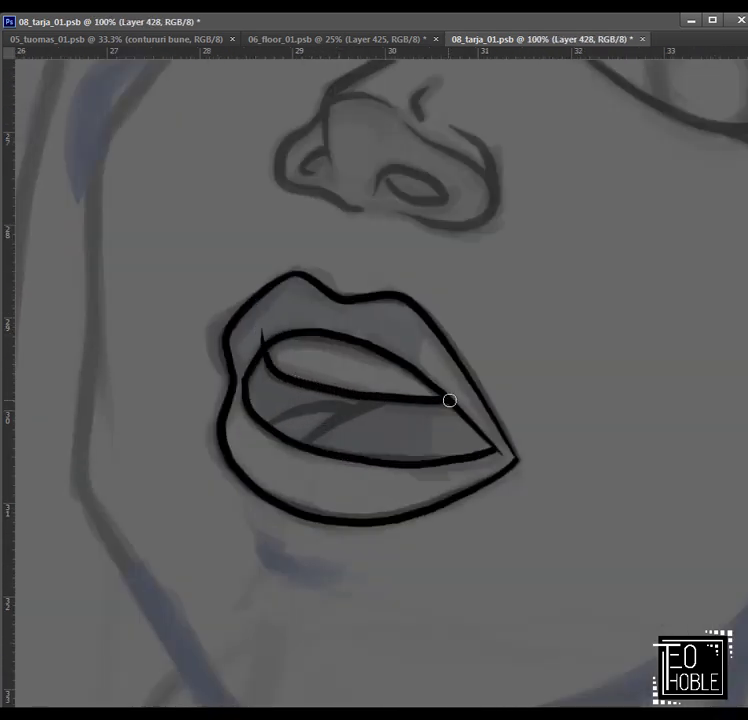
{"action": "key", "text": "ctrl+s"}
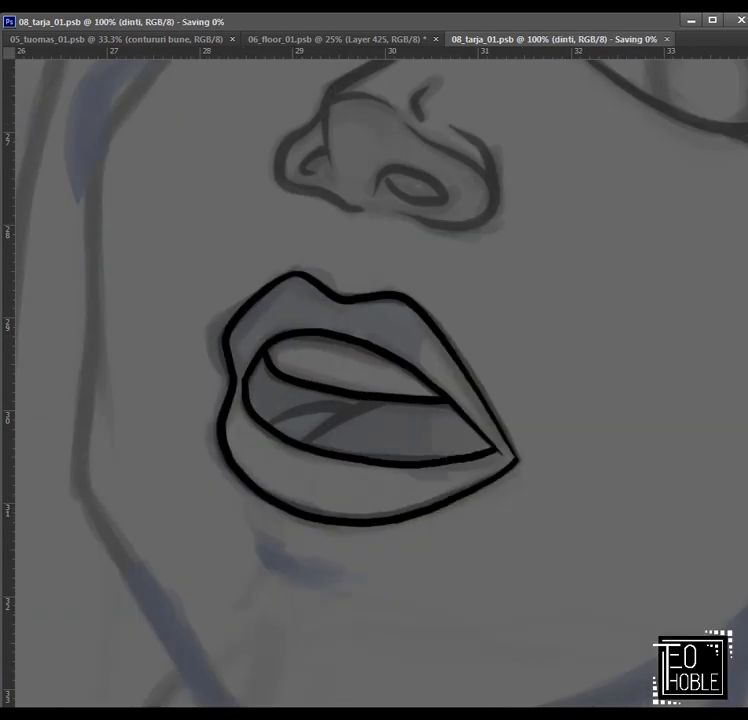
Step: Ink the two curved tongue lines inside the mouth in black, trimming the end that crosses the lip
{"action": "mouse_move", "coordinate": [285, 466]}
{"action": "left_mouse_down"}
{"action": "mouse_move", "coordinate": [310, 439]}
{"action": "mouse_move", "coordinate": [375, 404]}
{"action": "left_mouse_up"}
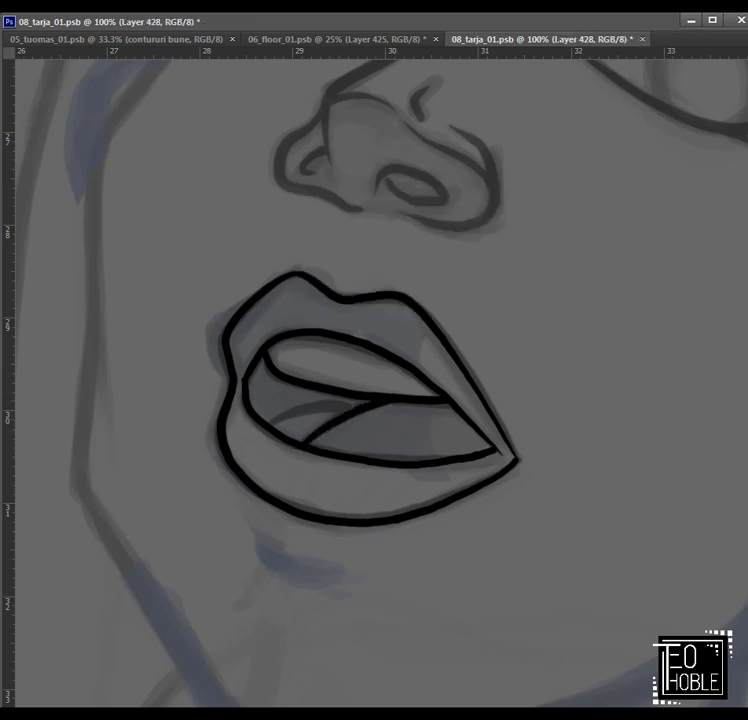
{"action": "left_click", "coordinate": [335, 39]}
{"action": "left_click", "coordinate": [524, 39]}
{"action": "mouse_move", "coordinate": [252, 444]}
{"action": "left_mouse_down"}
{"action": "mouse_move", "coordinate": [306, 407]}
{"action": "mouse_move", "coordinate": [355, 402]}
{"action": "left_mouse_up"}
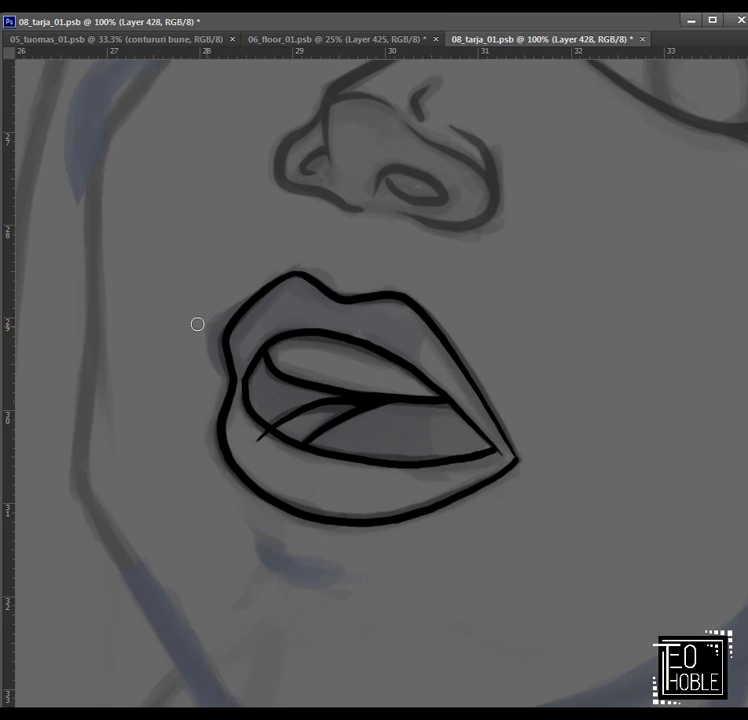
{"action": "key", "text": "alt+bracketleft"}
{"action": "key", "text": "alt+bracketleft"}
Step: Ink the nose bridge line on a new layer, from between the eyes down to the nose tip
{"action": "key", "text": "ctrl+shift+n"}
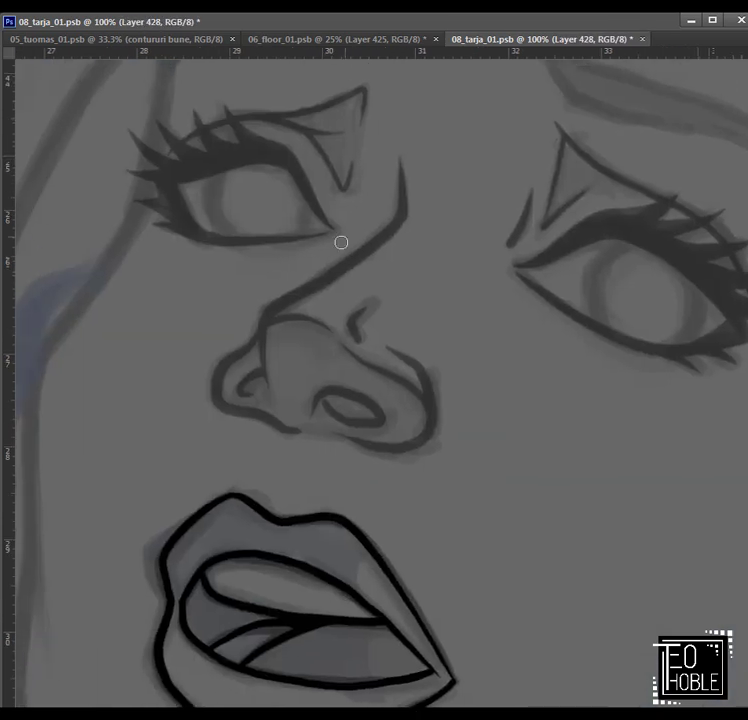
{"action": "mouse_move", "coordinate": [266, 393]}
{"action": "left_mouse_down"}
{"action": "mouse_move", "coordinate": [264, 358]}
{"action": "mouse_move", "coordinate": [288, 312]}
{"action": "mouse_move", "coordinate": [265, 322]}
{"action": "mouse_move", "coordinate": [394, 210]}
{"action": "left_mouse_up"}
{"action": "key", "text": "ctrl+z"}
{"action": "key", "text": "ctrl+z"}
{"action": "key", "text": "ctrl+alt+z"}
{"action": "key", "text": "alt+bracketright"}
{"action": "mouse_move", "coordinate": [268, 403]}
{"action": "left_mouse_down"}
{"action": "mouse_move", "coordinate": [262, 345]}
{"action": "mouse_move", "coordinate": [291, 296]}
{"action": "mouse_move", "coordinate": [397, 223]}
{"action": "left_mouse_up"}
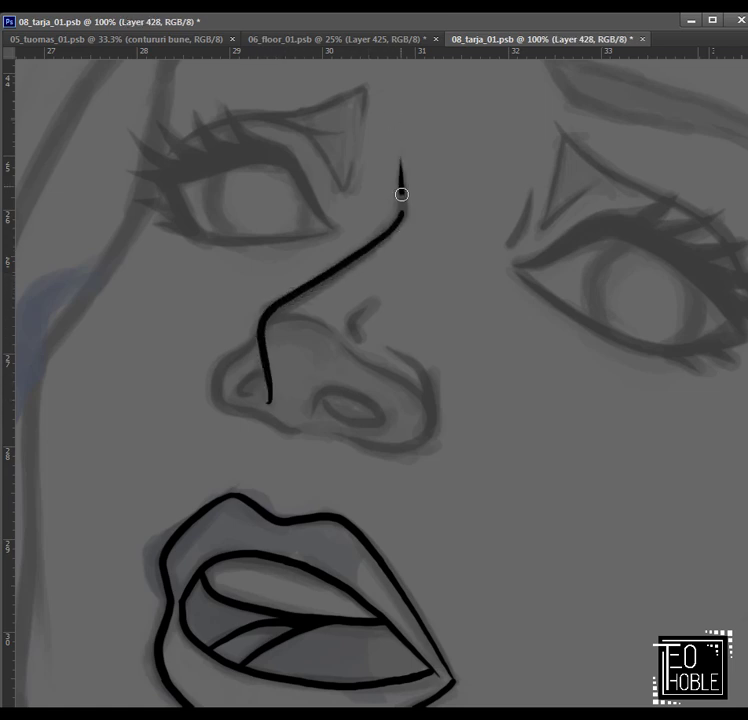
Step: Ink the nostrils, nose wings, tip and underside of the nose, and name the layer linii nas
{"action": "left_click_drag", "start_coordinate": [367, 302], "coordinate": [355, 333]}
{"action": "left_click_drag", "start_coordinate": [262, 402], "coordinate": [262, 372]}
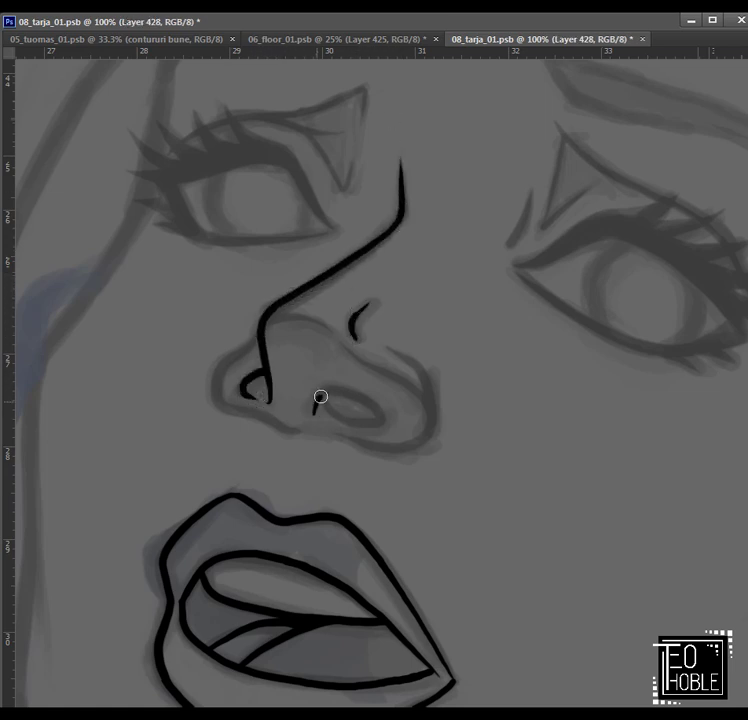
{"action": "mouse_move", "coordinate": [320, 397]}
{"action": "left_mouse_down"}
{"action": "mouse_move", "coordinate": [373, 424]}
{"action": "mouse_move", "coordinate": [333, 414]}
{"action": "mouse_move", "coordinate": [268, 419]}
{"action": "mouse_move", "coordinate": [218, 396]}
{"action": "mouse_move", "coordinate": [213, 401]}
{"action": "mouse_move", "coordinate": [256, 342]}
{"action": "left_mouse_up"}
{"action": "mouse_move", "coordinate": [325, 430]}
{"action": "left_mouse_down"}
{"action": "mouse_move", "coordinate": [378, 447]}
{"action": "mouse_move", "coordinate": [431, 428]}
{"action": "left_mouse_up"}
{"action": "mouse_move", "coordinate": [390, 348]}
{"action": "left_mouse_down"}
{"action": "mouse_move", "coordinate": [432, 402]}
{"action": "mouse_move", "coordinate": [427, 432]}
{"action": "left_mouse_up"}
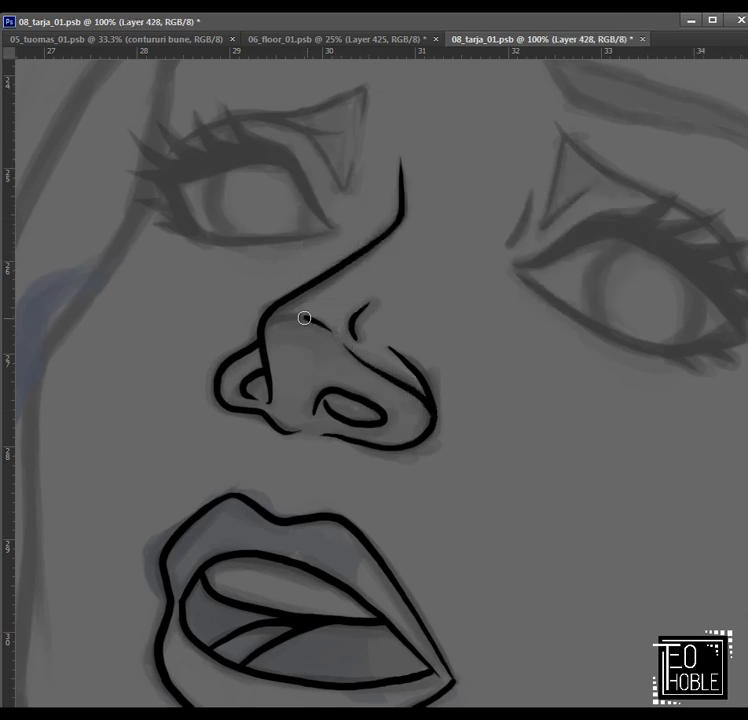
{"action": "left_click_drag", "start_coordinate": [463, 217], "coordinate": [429, 375]}
{"action": "key", "text": "alt+]"}
{"action": "key", "text": "ctrl+minus"}
{"action": "key", "text": "ctrl+minus"}
{"action": "key", "text": "ctrl+minus"}
{"action": "key", "text": "ctrl+plus"}
{"action": "key", "text": "ctrl+plus"}
{"action": "key", "text": "ctrl+plus"}
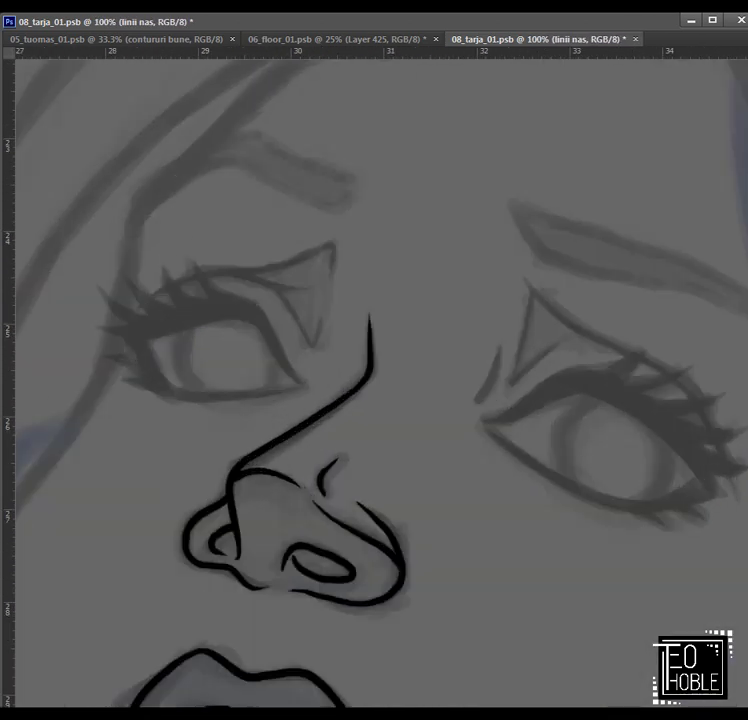
Step: Ink the left eye's outline on a new layer, with thick upper-lid and outer-corner eyeliner and a thin lower lid
{"action": "key", "text": "alt+["}
{"action": "left_click_drag", "start_coordinate": [254, 427], "coordinate": [373, 404]}
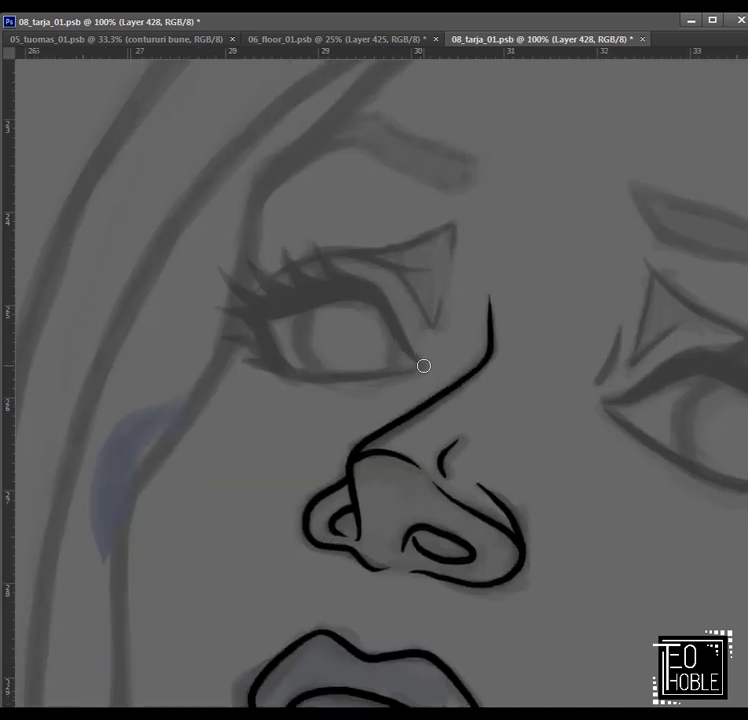
{"action": "mouse_move", "coordinate": [424, 366]}
{"action": "left_mouse_down"}
{"action": "mouse_move", "coordinate": [389, 322]}
{"action": "mouse_move", "coordinate": [348, 296]}
{"action": "left_mouse_up"}
{"action": "left_click_drag", "start_coordinate": [259, 320], "coordinate": [319, 302]}
{"action": "mouse_move", "coordinate": [426, 367]}
{"action": "left_mouse_down"}
{"action": "mouse_move", "coordinate": [378, 297]}
{"action": "mouse_move", "coordinate": [348, 287]}
{"action": "mouse_move", "coordinate": [311, 389]}
{"action": "mouse_move", "coordinate": [249, 392]}
{"action": "mouse_move", "coordinate": [213, 378]}
{"action": "mouse_move", "coordinate": [189, 330]}
{"action": "left_mouse_up"}
{"action": "mouse_move", "coordinate": [296, 391]}
{"action": "left_mouse_down"}
{"action": "mouse_move", "coordinate": [244, 394]}
{"action": "mouse_move", "coordinate": [196, 370]}
{"action": "mouse_move", "coordinate": [176, 331]}
{"action": "mouse_move", "coordinate": [192, 351]}
{"action": "mouse_move", "coordinate": [182, 322]}
{"action": "mouse_move", "coordinate": [169, 333]}
{"action": "mouse_move", "coordinate": [230, 308]}
{"action": "mouse_move", "coordinate": [289, 300]}
{"action": "left_mouse_up"}
{"action": "mouse_move", "coordinate": [174, 327]}
{"action": "left_mouse_down"}
{"action": "mouse_move", "coordinate": [216, 319]}
{"action": "mouse_move", "coordinate": [295, 298]}
{"action": "left_mouse_up"}
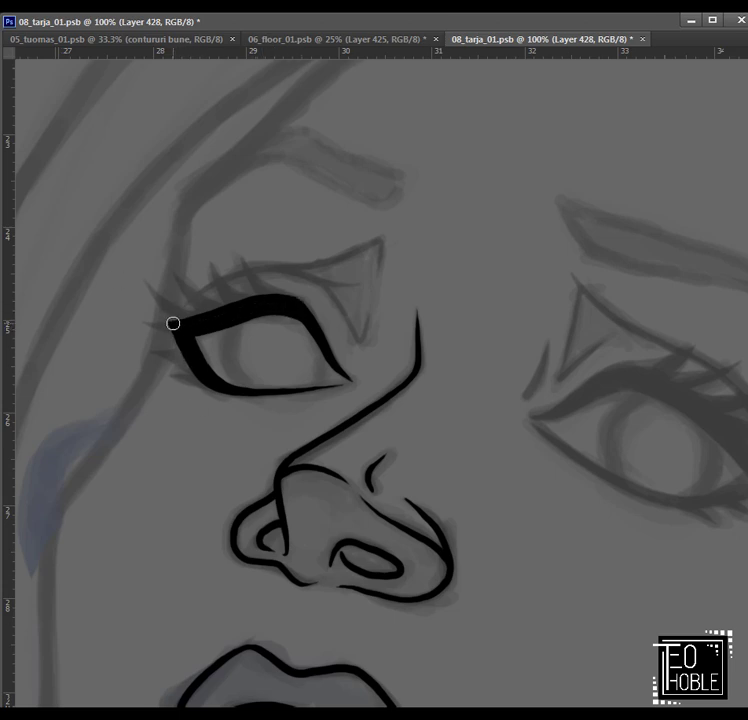
Step: Ink the right eye's outline and fill its upper lid and outer corner as thick black eyeliner
{"action": "left_click_drag", "start_coordinate": [579, 462], "coordinate": [460, 427]}
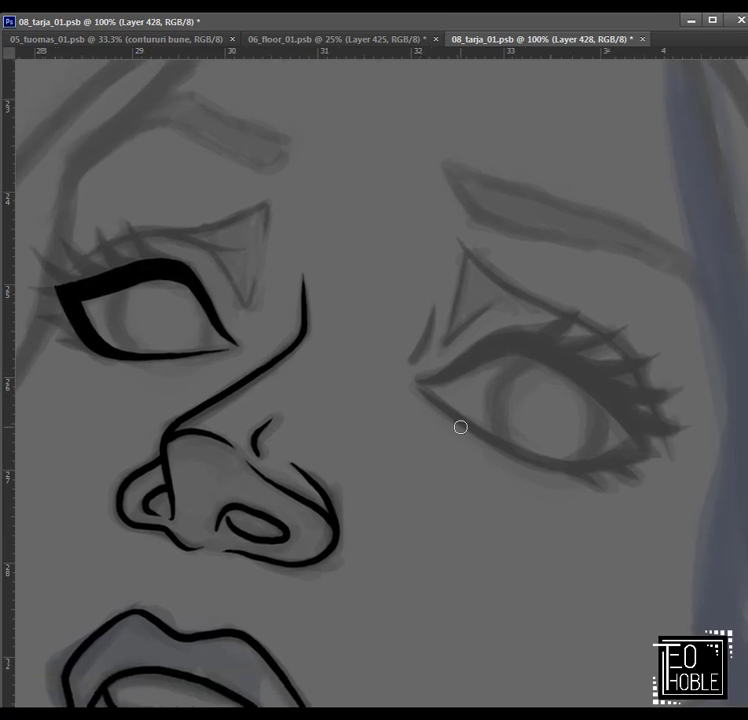
{"action": "mouse_move", "coordinate": [416, 387]}
{"action": "left_mouse_down"}
{"action": "mouse_move", "coordinate": [529, 460]}
{"action": "mouse_move", "coordinate": [578, 470]}
{"action": "mouse_move", "coordinate": [474, 428]}
{"action": "mouse_move", "coordinate": [565, 461]}
{"action": "mouse_move", "coordinate": [612, 454]}
{"action": "mouse_move", "coordinate": [552, 457]}
{"action": "mouse_move", "coordinate": [590, 465]}
{"action": "mouse_move", "coordinate": [577, 468]}
{"action": "mouse_move", "coordinate": [633, 460]}
{"action": "mouse_move", "coordinate": [579, 469]}
{"action": "mouse_move", "coordinate": [664, 447]}
{"action": "left_mouse_up"}
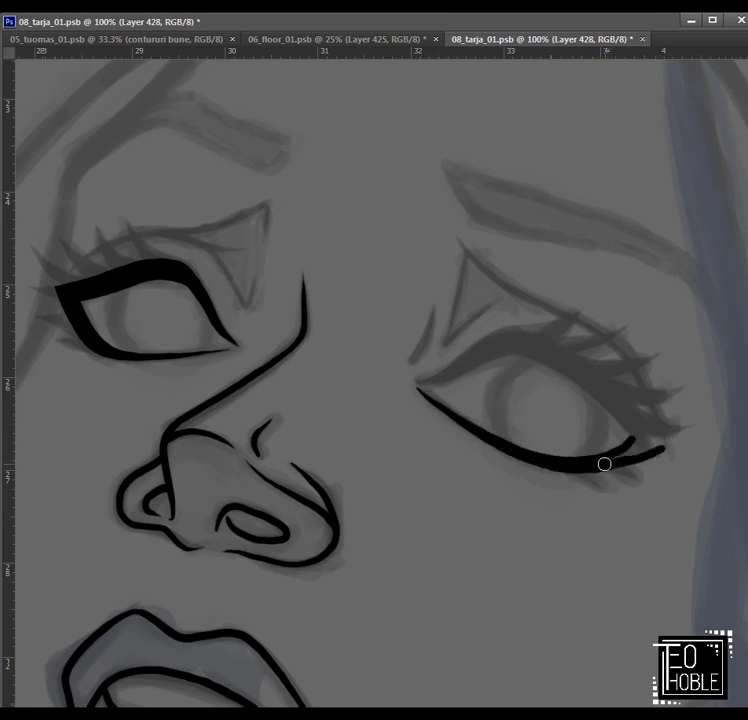
{"action": "mouse_move", "coordinate": [423, 383]}
{"action": "left_mouse_down"}
{"action": "mouse_move", "coordinate": [501, 356]}
{"action": "mouse_move", "coordinate": [488, 345]}
{"action": "mouse_move", "coordinate": [539, 356]}
{"action": "mouse_move", "coordinate": [578, 377]}
{"action": "mouse_move", "coordinate": [636, 441]}
{"action": "left_mouse_up"}
{"action": "mouse_move", "coordinate": [480, 333]}
{"action": "left_mouse_down"}
{"action": "mouse_move", "coordinate": [542, 345]}
{"action": "mouse_move", "coordinate": [578, 363]}
{"action": "mouse_move", "coordinate": [662, 446]}
{"action": "left_mouse_up"}
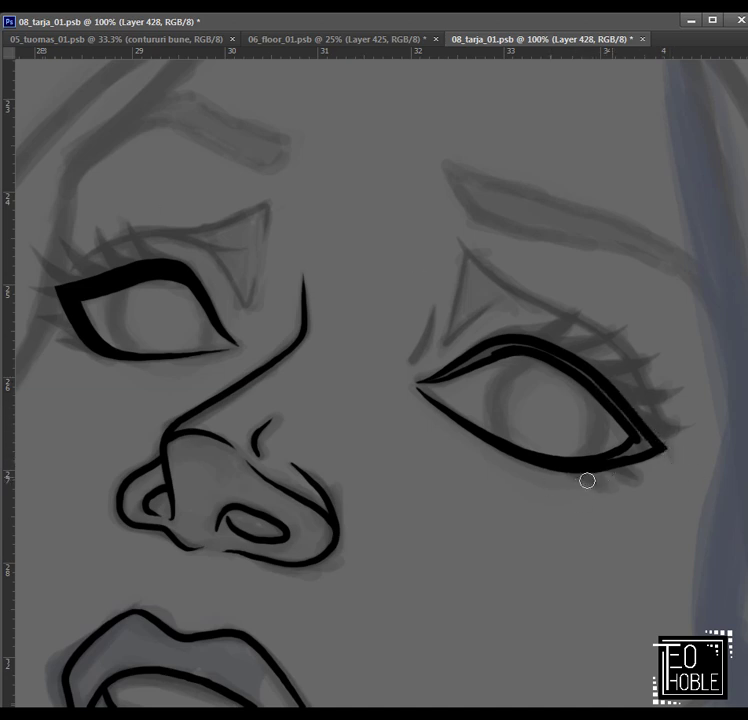
{"action": "mouse_move", "coordinate": [482, 336]}
{"action": "left_mouse_down"}
{"action": "mouse_move", "coordinate": [588, 361]}
{"action": "mouse_move", "coordinate": [623, 412]}
{"action": "mouse_move", "coordinate": [662, 427]}
{"action": "left_mouse_up"}
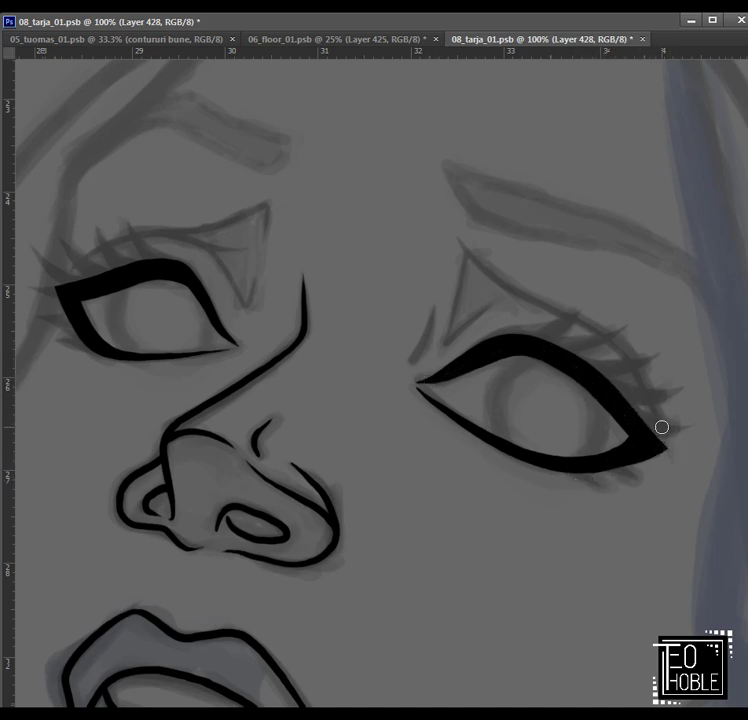
Step: Name the eye outline layer eyeliner, save the document, and start a new layer
{"action": "key", "text": "ctrl+e"}
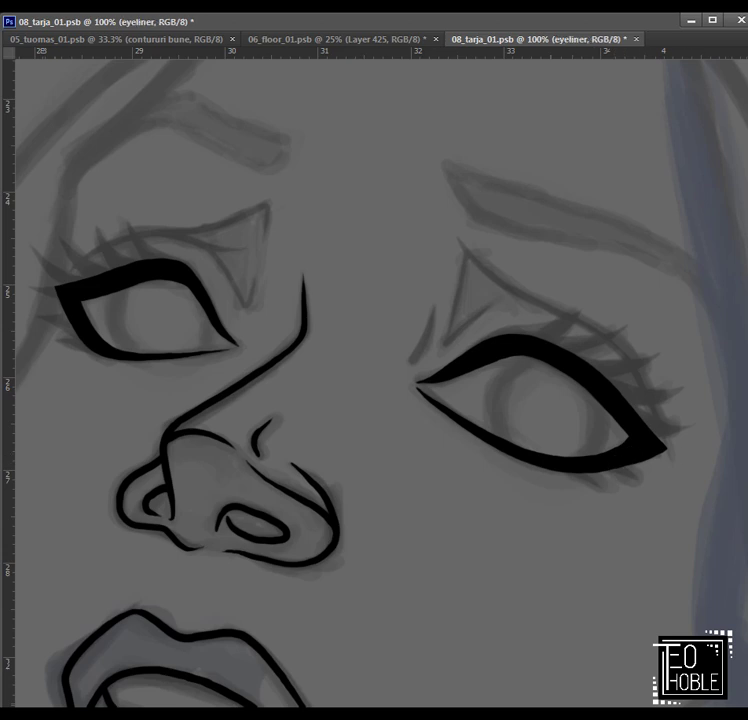
{"action": "key", "text": "ctrl+s"}
{"action": "key", "text": "ctrl+z"}
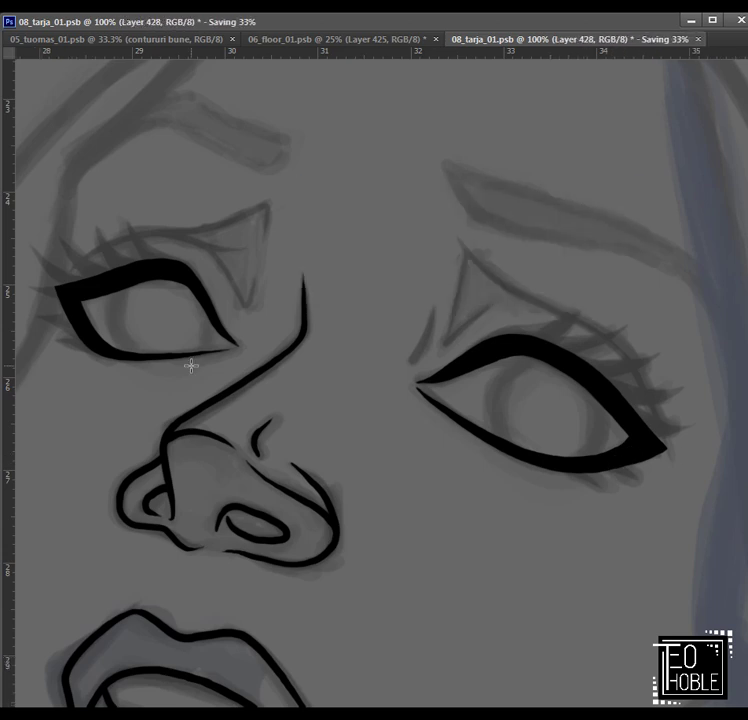
{"action": "scroll", "coordinate": [211, 220], "scroll_direction": "left", "scroll_amount": 2}
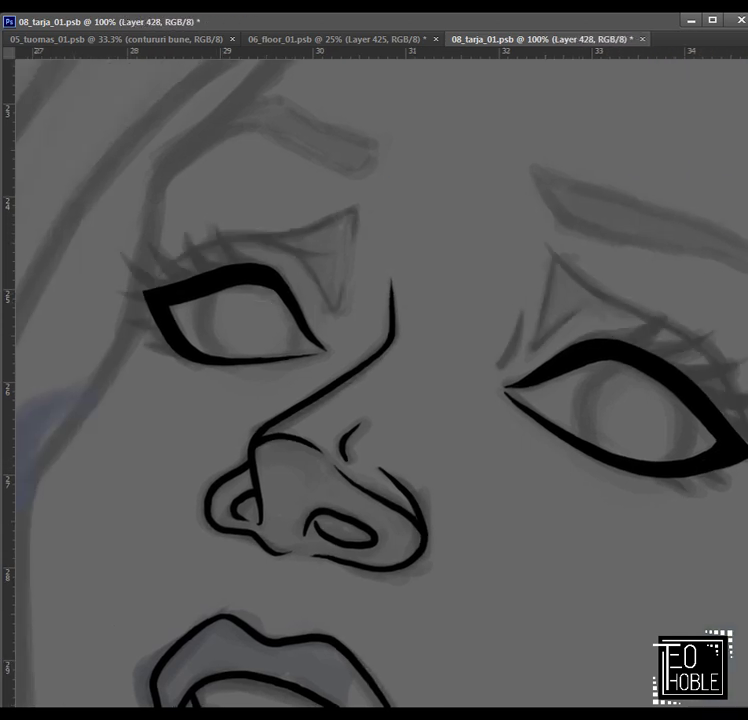
{"action": "mouse_move", "coordinate": [216, 225]}
{"action": "left_mouse_down"}
{"action": "mouse_move", "coordinate": [262, 285]}
{"action": "mouse_move", "coordinate": [250, 264]}
{"action": "left_mouse_up"}
{"action": "key", "text": "ctrl+z"}
{"action": "key", "text": "ctrl+z"}
{"action": "left_click_drag", "start_coordinate": [215, 224], "coordinate": [256, 285]}
{"action": "key", "text": "ctrl+z"}
Step: Ink the pointed upper and lower eyelashes along the outer side of the left, smaller eye
{"action": "scroll", "coordinate": [110, 270], "scroll_direction": "right", "scroll_amount": 1}
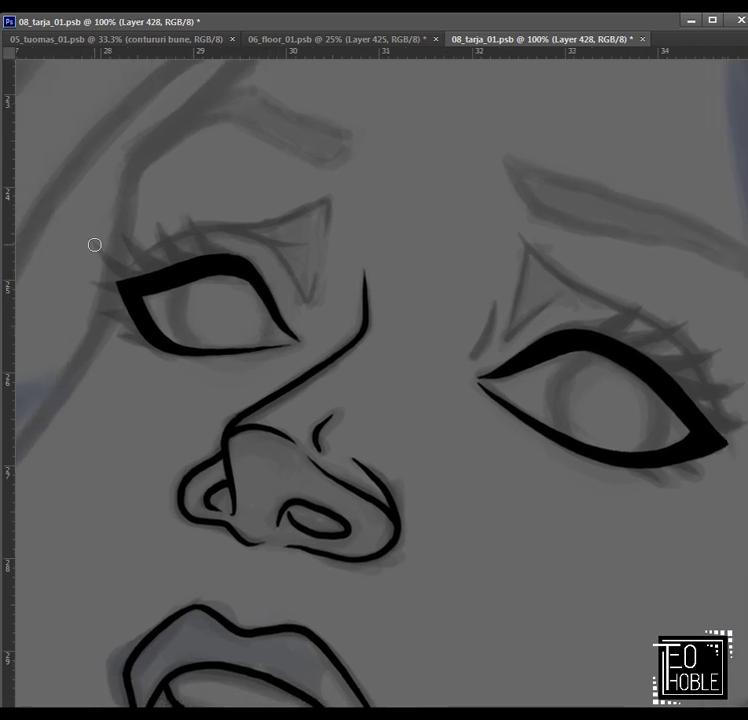
{"action": "mouse_move", "coordinate": [92, 238]}
{"action": "left_mouse_down"}
{"action": "mouse_move", "coordinate": [114, 269]}
{"action": "mouse_move", "coordinate": [111, 263]}
{"action": "mouse_move", "coordinate": [175, 267]}
{"action": "left_mouse_up"}
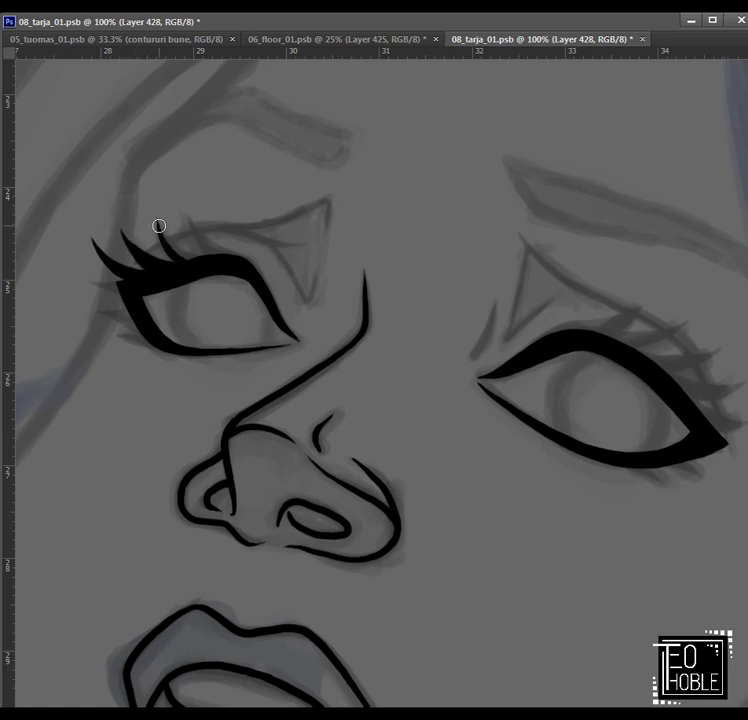
{"action": "mouse_move", "coordinate": [158, 222]}
{"action": "left_mouse_down"}
{"action": "mouse_move", "coordinate": [187, 252]}
{"action": "mouse_move", "coordinate": [242, 262]}
{"action": "left_mouse_up"}
{"action": "mouse_move", "coordinate": [703, 319]}
{"action": "left_mouse_down"}
{"action": "mouse_move", "coordinate": [623, 333]}
{"action": "mouse_move", "coordinate": [641, 313]}
{"action": "left_mouse_up"}
{"action": "left_click_drag", "start_coordinate": [570, 296], "coordinate": [594, 298]}
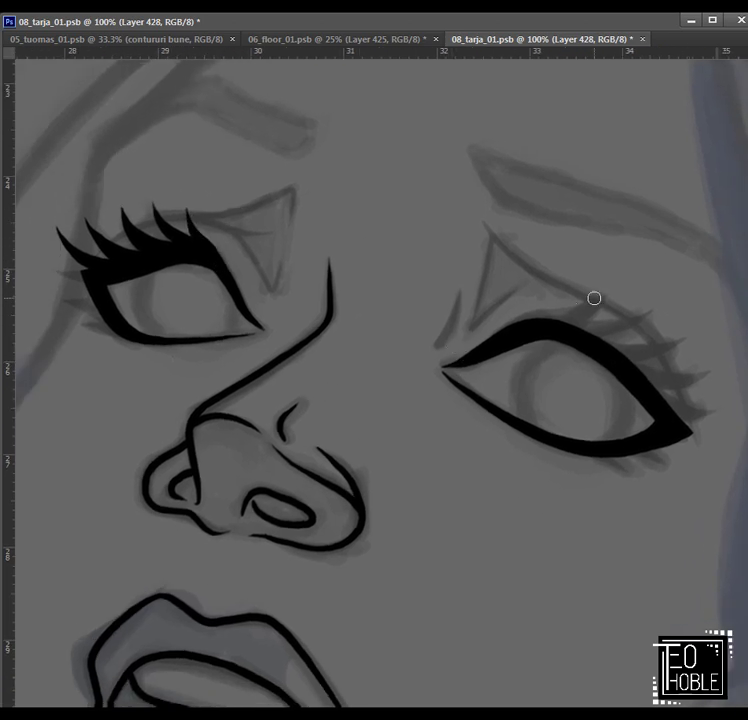
{"action": "mouse_move", "coordinate": [63, 293]}
{"action": "left_mouse_down"}
{"action": "mouse_move", "coordinate": [96, 302]}
{"action": "mouse_move", "coordinate": [101, 310]}
{"action": "mouse_move", "coordinate": [66, 296]}
{"action": "mouse_move", "coordinate": [89, 294]}
{"action": "mouse_move", "coordinate": [78, 322]}
{"action": "mouse_move", "coordinate": [105, 326]}
{"action": "mouse_move", "coordinate": [63, 312]}
{"action": "mouse_move", "coordinate": [110, 322]}
{"action": "left_mouse_up"}
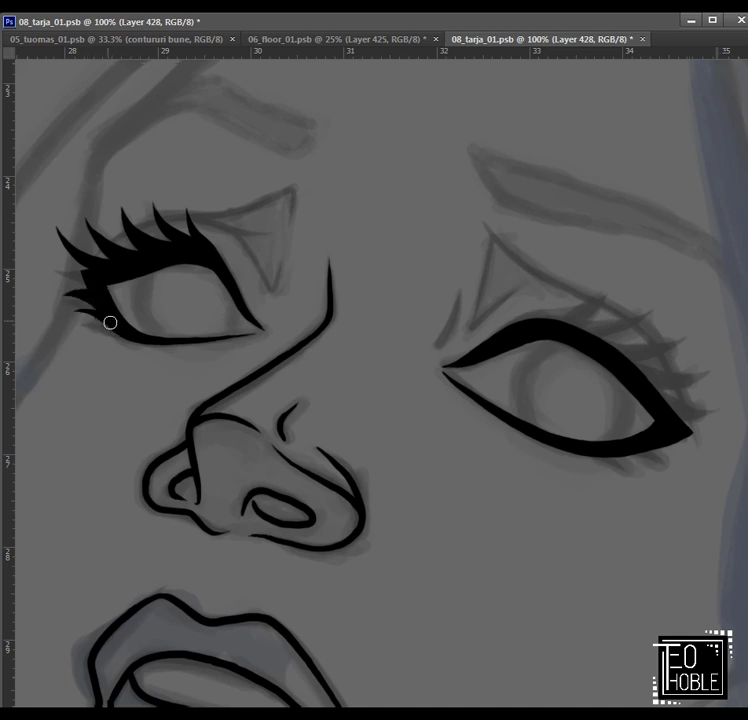
Step: Flip the canvas horizontally and ink the pointed upper eyelashes along the larger eye's lid and outer corner
{"action": "key", "text": "alt+i"}
{"action": "key", "text": "g"}
{"action": "key", "text": "Down"}
{"action": "key", "text": "Down"}
{"action": "key", "text": "Down"}
{"action": "key", "text": "Down"}
{"action": "key", "text": "Return"}
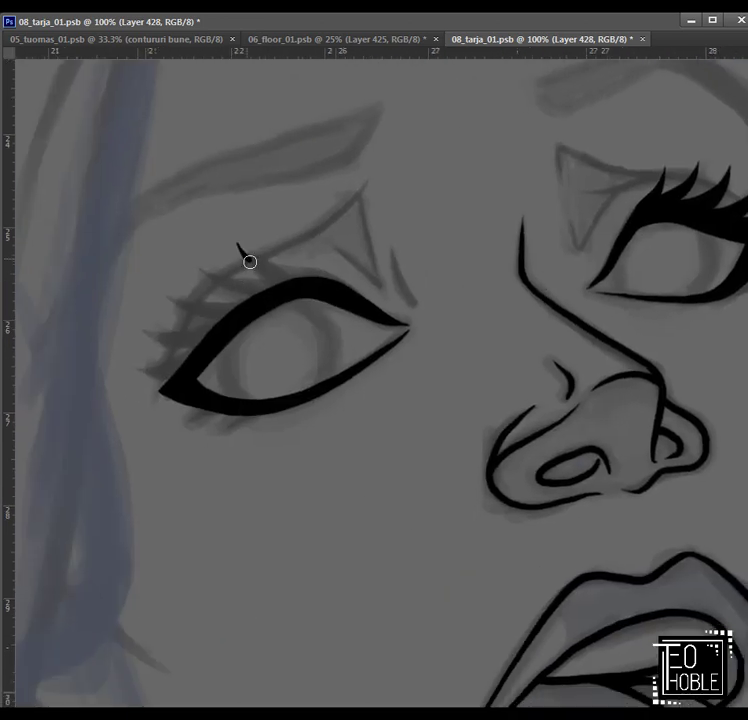
{"action": "key", "text": "ctrl+z"}
{"action": "left_click_drag", "start_coordinate": [242, 249], "coordinate": [316, 276]}
{"action": "key", "text": "ctrl+z"}
{"action": "key", "text": "ctrl+z"}
{"action": "mouse_move", "coordinate": [244, 253]}
{"action": "left_mouse_down"}
{"action": "mouse_move", "coordinate": [330, 282]}
{"action": "mouse_move", "coordinate": [275, 272]}
{"action": "left_mouse_up"}
{"action": "left_click_drag", "start_coordinate": [193, 268], "coordinate": [237, 287]}
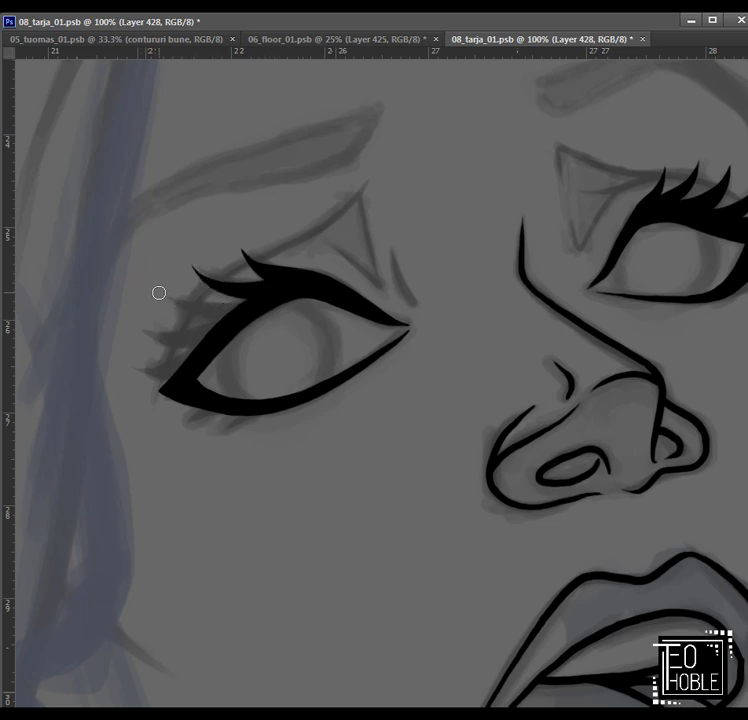
{"action": "left_click_drag", "start_coordinate": [162, 294], "coordinate": [238, 306]}
{"action": "mouse_move", "coordinate": [142, 337]}
{"action": "left_mouse_down"}
{"action": "mouse_move", "coordinate": [207, 329]}
{"action": "mouse_move", "coordinate": [144, 371]}
{"action": "left_mouse_up"}
Step: Ink two short lower lashes beneath the larger eye's outer corner and save the document
{"action": "mouse_move", "coordinate": [586, 333]}
{"action": "left_mouse_down"}
{"action": "mouse_move", "coordinate": [534, 351]}
{"action": "mouse_move", "coordinate": [508, 344]}
{"action": "left_mouse_up"}
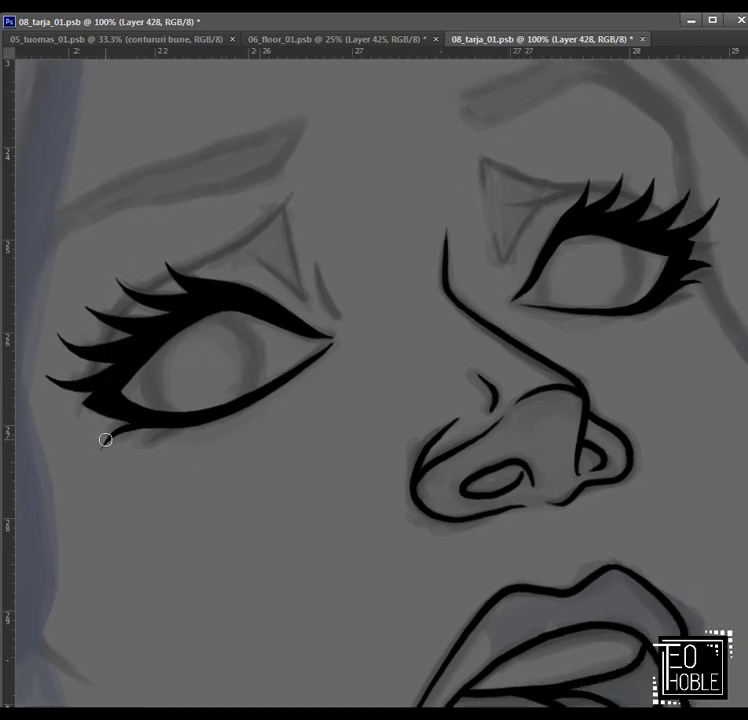
{"action": "left_click_drag", "start_coordinate": [153, 446], "coordinate": [185, 426]}
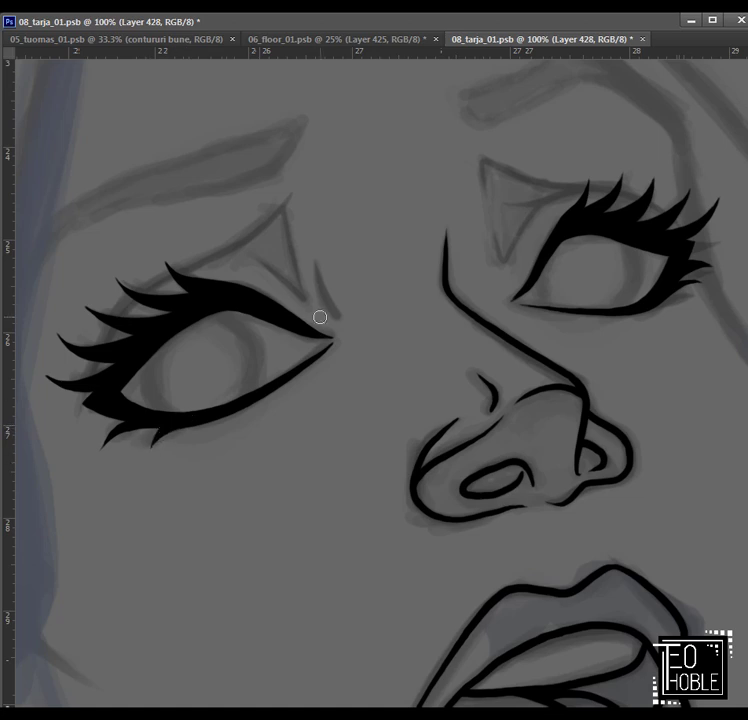
{"action": "key", "text": "ctrl+e"}
{"action": "key", "text": "ctrl+s"}
{"action": "key", "text": "ctrl+z"}
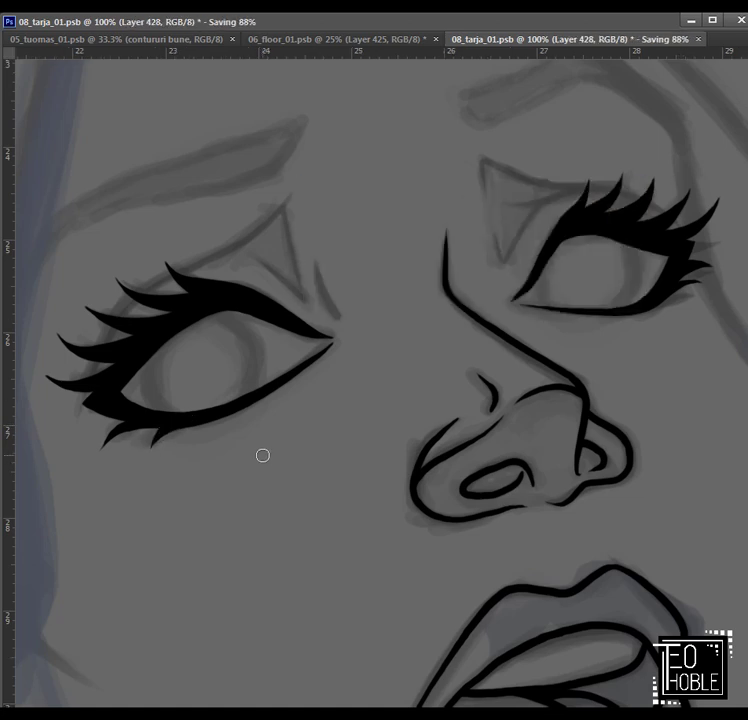
{"action": "mouse_move", "coordinate": [78, 411]}
{"action": "left_mouse_down"}
{"action": "mouse_move", "coordinate": [105, 342]}
{"action": "mouse_move", "coordinate": [242, 244]}
{"action": "left_mouse_up"}
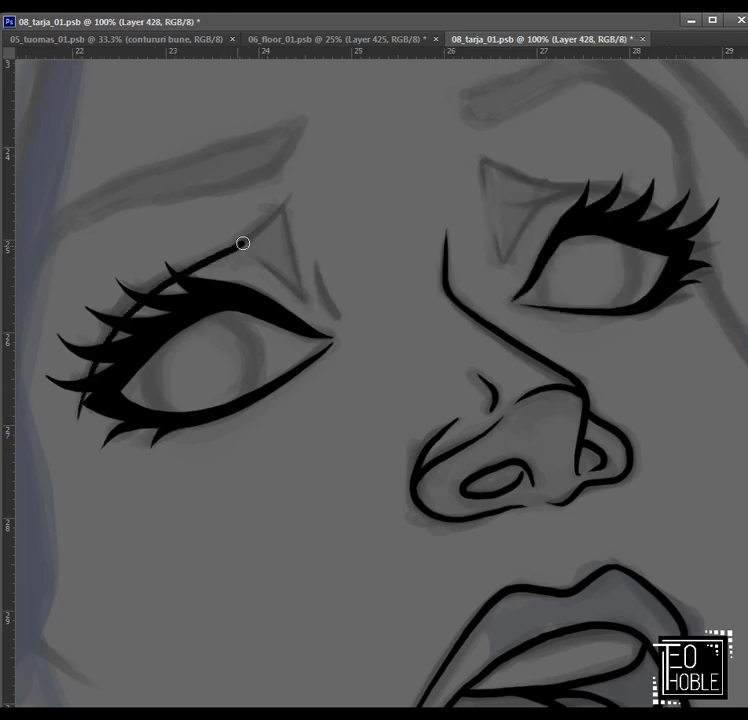
{"action": "key", "text": "ctrl+z"}
{"action": "left_click_drag", "start_coordinate": [75, 414], "coordinate": [169, 272]}
{"action": "key", "text": "ctrl+z"}
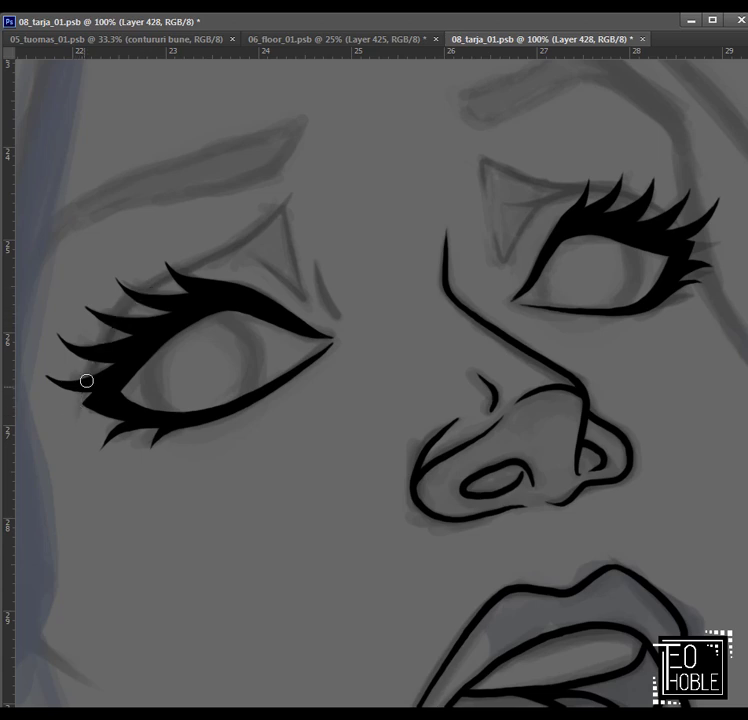
Step: Ink the larger eye's upper eyelid crease, its triangular inner fold and the short line beside the inner corner
{"action": "mouse_move", "coordinate": [78, 408]}
{"action": "left_mouse_down"}
{"action": "mouse_move", "coordinate": [115, 327]}
{"action": "mouse_move", "coordinate": [242, 245]}
{"action": "mouse_move", "coordinate": [284, 209]}
{"action": "mouse_move", "coordinate": [293, 190]}
{"action": "left_mouse_up"}
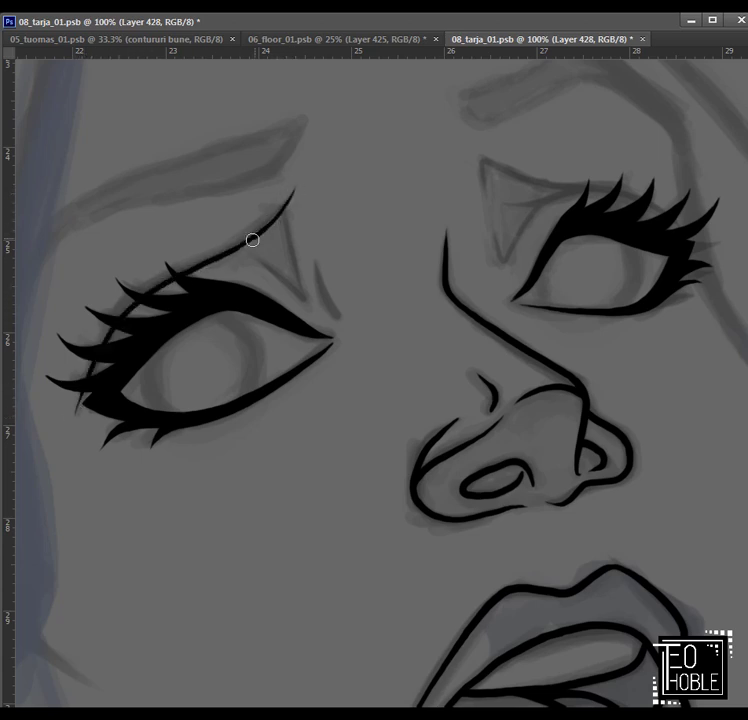
{"action": "mouse_move", "coordinate": [258, 258]}
{"action": "left_mouse_down"}
{"action": "mouse_move", "coordinate": [302, 292]}
{"action": "mouse_move", "coordinate": [284, 202]}
{"action": "left_mouse_up"}
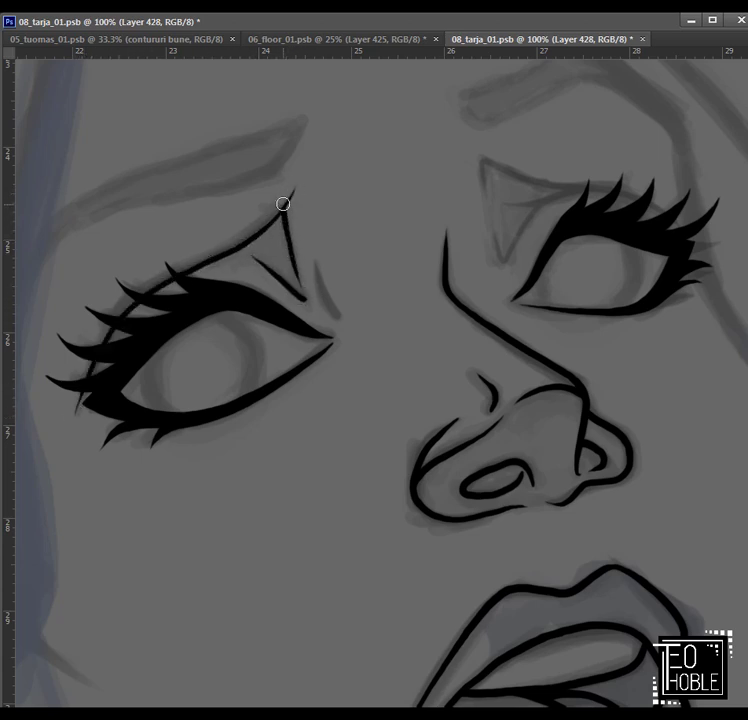
{"action": "mouse_move", "coordinate": [318, 262]}
{"action": "left_mouse_down"}
{"action": "mouse_move", "coordinate": [338, 316]}
{"action": "mouse_move", "coordinate": [268, 383]}
{"action": "left_mouse_up"}
Step: Ink the smaller eye's eyelid crease and triangular inner fold, and name the layer linii ochi
{"action": "left_click_drag", "start_coordinate": [413, 205], "coordinate": [604, 269]}
{"action": "left_click_drag", "start_coordinate": [444, 248], "coordinate": [497, 236]}
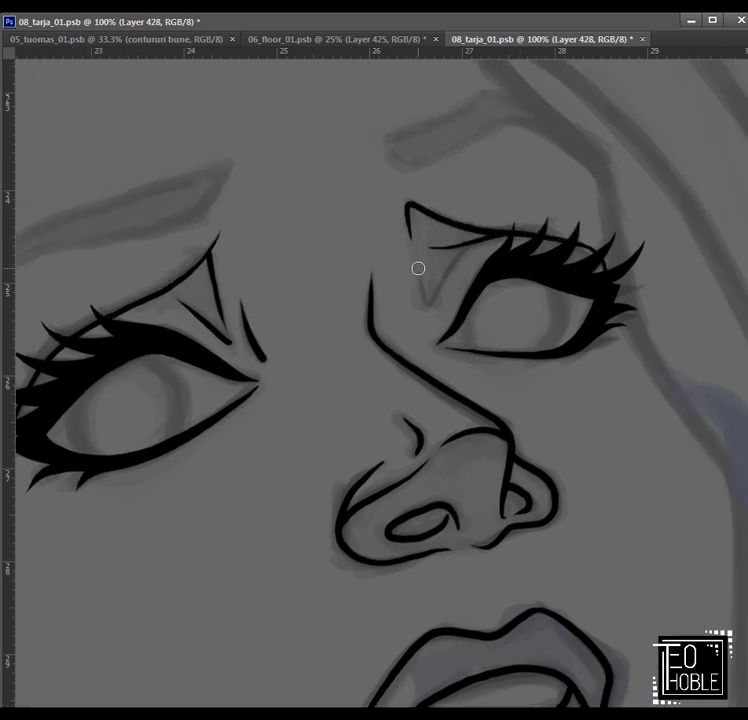
{"action": "left_click_drag", "start_coordinate": [418, 268], "coordinate": [479, 243]}
{"action": "key", "text": "ctrl+minus"}
{"action": "key", "text": "ctrl+minus"}
{"action": "key", "text": "ctrl+minus"}
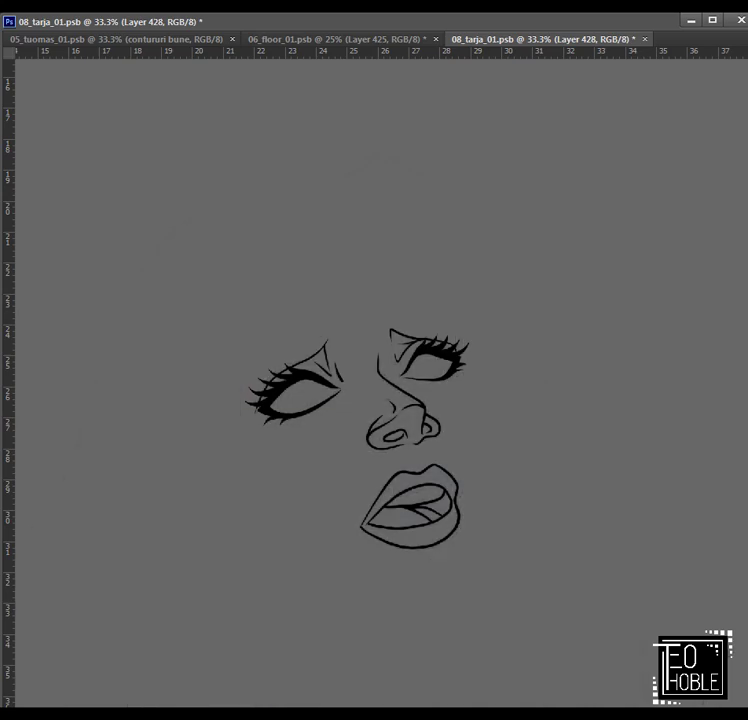
{"action": "scroll", "coordinate": [300, 397], "scroll_direction": "up", "scroll_amount": 3}
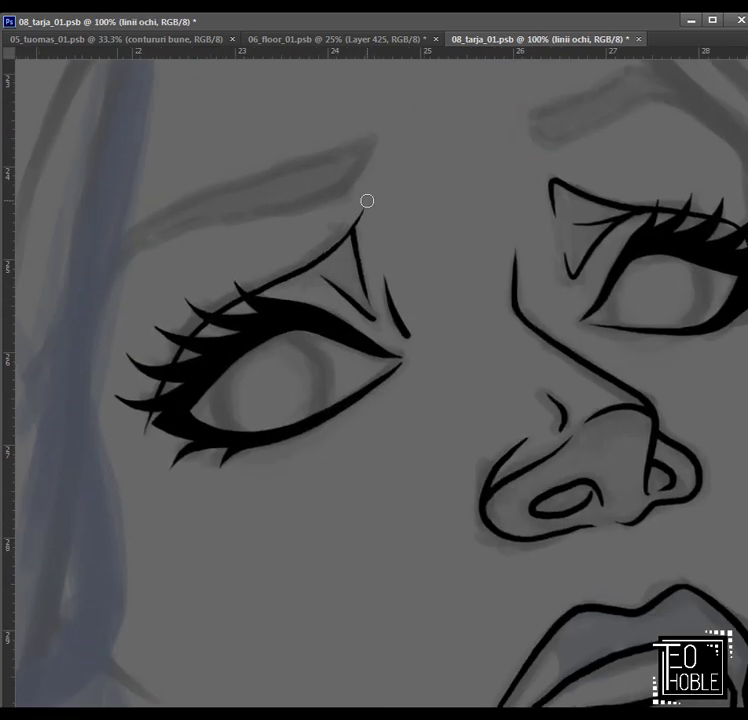
Step: Copy the finished eyeball layers from 06_floor_01.psb into 08_tarja_01.psb
{"action": "key", "text": "ctrl+minus"}
{"action": "key", "text": "ctrl+minus"}
{"action": "key", "text": "ctrl+minus"}
{"action": "left_click", "coordinate": [335, 38]}
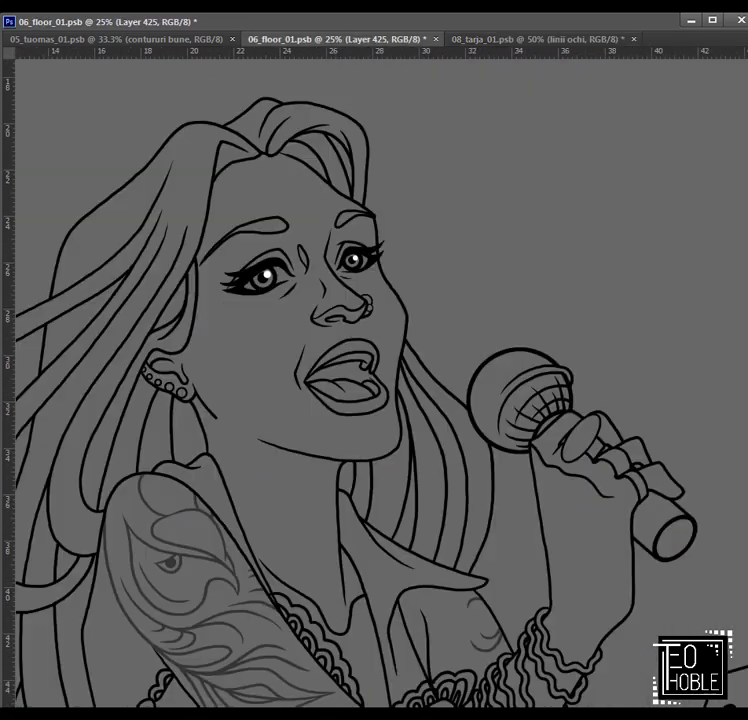
{"action": "key", "text": "alt+bracketleft"}
{"action": "key", "text": "ctrl+alt+a"}
{"action": "key", "text": "Return"}
{"action": "key", "text": "ctrl+Tab"}
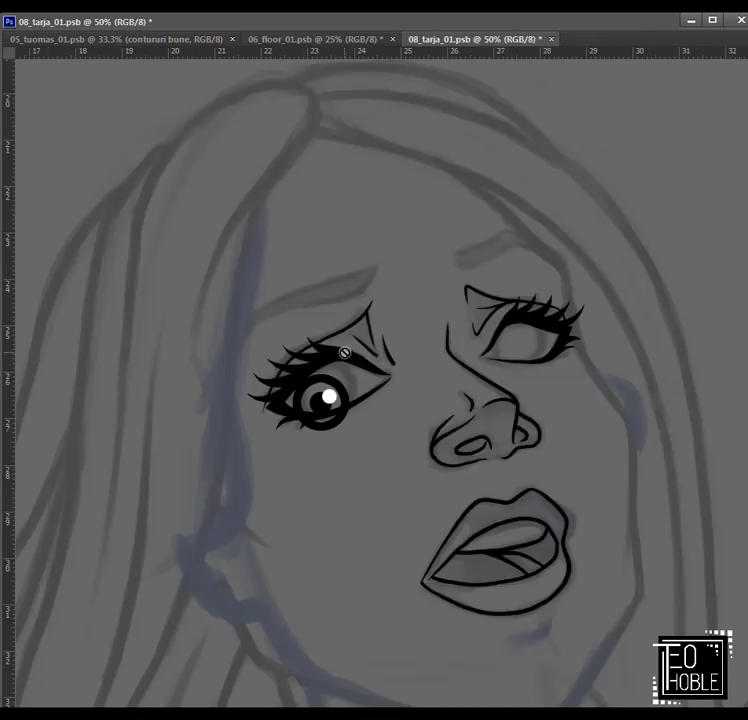
Step: Move the copied eyeball below the larger eye as a faded reference and make a circular selection around the sketched iris
{"action": "key", "text": "ctrl+minus"}
{"action": "key", "text": "ctrl+plus"}
{"action": "left_click_drag", "start_coordinate": [325, 390], "coordinate": [358, 472]}
{"action": "key", "text": "alt+bracketleft"}
{"action": "mouse_move", "coordinate": [340, 388]}
{"action": "left_mouse_down"}
{"action": "mouse_move", "coordinate": [347, 352]}
{"action": "mouse_move", "coordinate": [287, 355]}
{"action": "left_mouse_up"}
{"action": "key", "text": "alt+e"}
{"action": "key", "text": "s"}
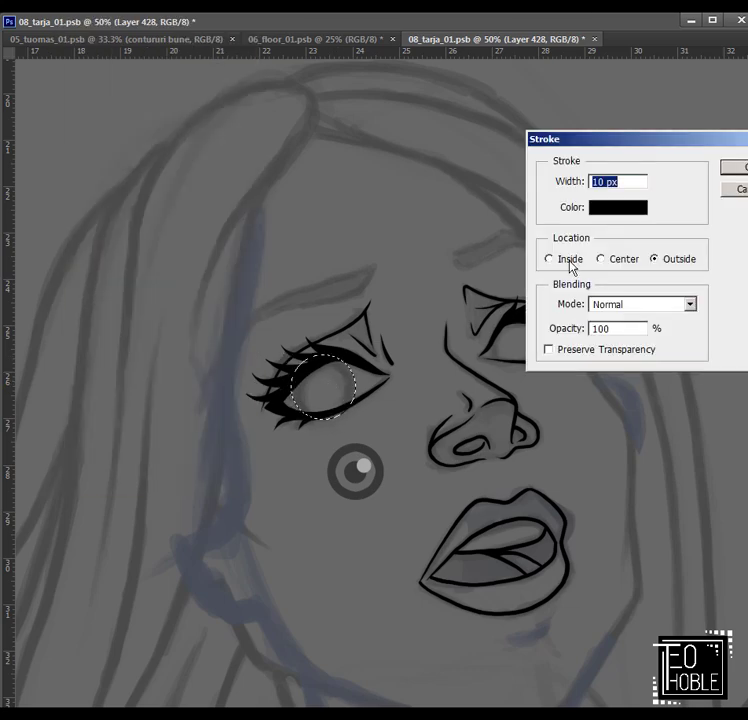
{"action": "key", "text": "Return"}
{"action": "key", "text": "alt+e"}
{"action": "key", "text": "s"}
{"action": "key", "text": "Return"}
{"action": "key", "text": "ctrl+z"}
{"action": "key", "text": "alt+e"}
{"action": "key", "text": "s"}
{"action": "key", "text": "Return"}
{"action": "key", "text": "ctrl+z"}
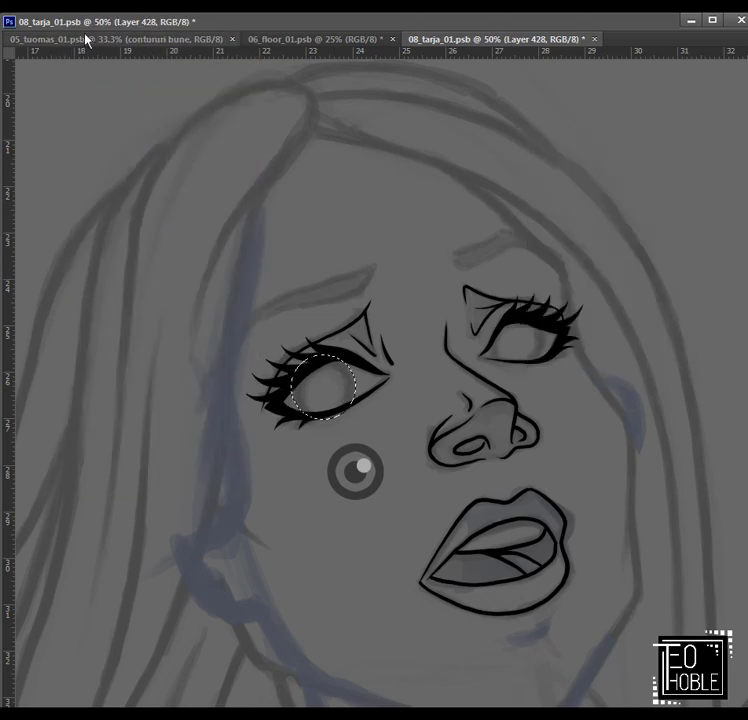
Step: Stroke the inside of the circular selection in black as the larger eye's iris ring, and deselect
{"action": "key", "text": "alt+e"}
{"action": "key", "text": "s"}
{"action": "key", "text": "Return"}
{"action": "key", "text": "ctrl+d"}
Step: Add a solid black circular pupil in the centre of the iris ring on a new layer
{"action": "key", "text": "ctrl+shift+alt+n"}
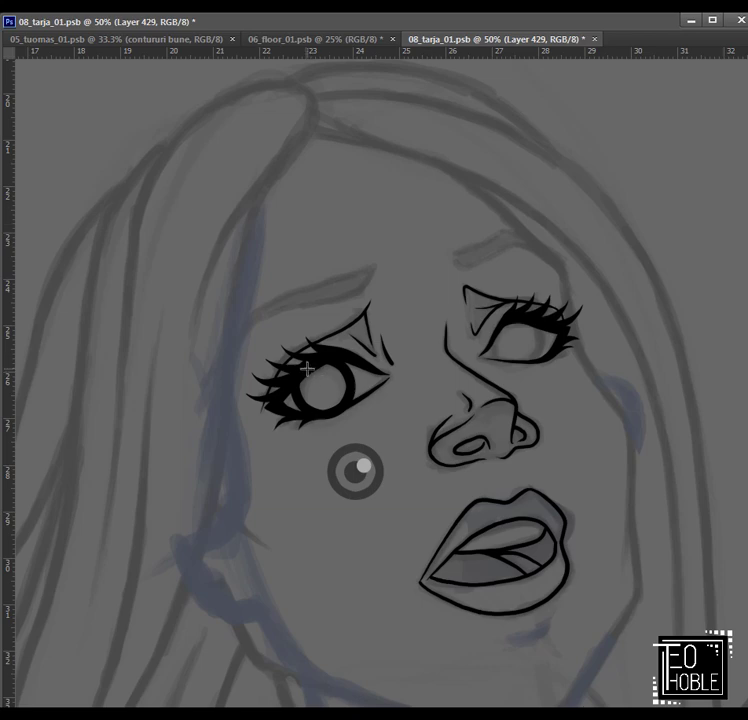
{"action": "key", "text": "ctrl+minus"}
{"action": "key", "text": "ctrl+minus"}
{"action": "key", "text": "ctrl+minus"}
{"action": "key", "text": "ctrl+plus"}
{"action": "key", "text": "ctrl+plus"}
{"action": "key", "text": "ctrl+plus"}
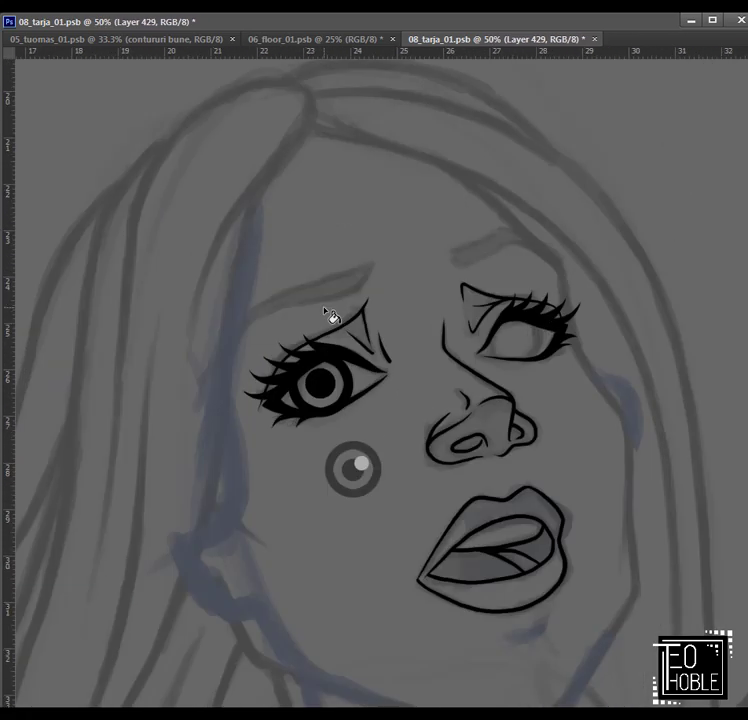
Step: Duplicate the reference eyeball's white highlight onto the pupil's upper edge and clear away the faded reference eyeball
{"action": "key", "text": "alt+l"}
{"action": "key", "text": "d"}
{"action": "key", "text": "Return"}
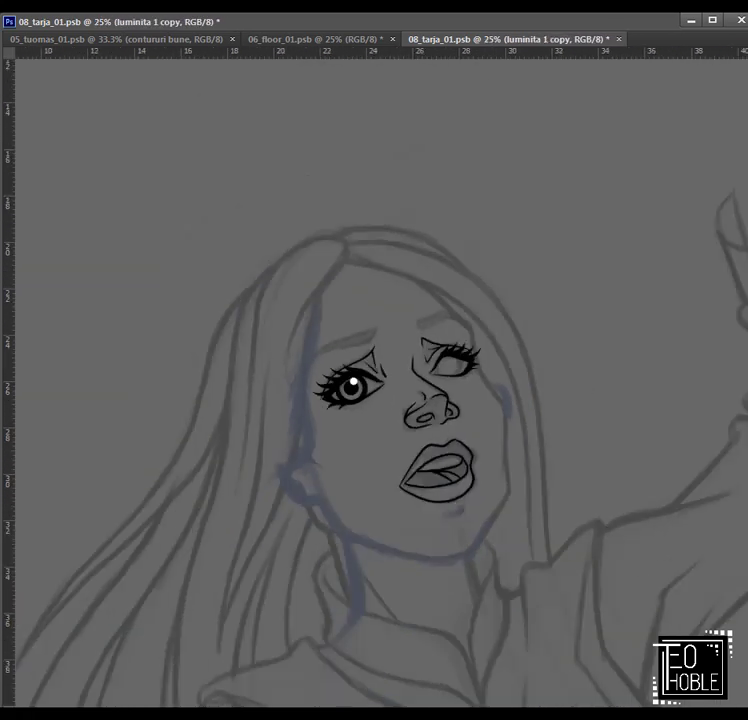
{"action": "key", "text": "ctrl+minus"}
{"action": "key", "text": "ctrl+minus"}
Step: Flip the canvas horizontally, duplicate the finished eyeball layers and fit a slightly smaller copy into the other eye
{"action": "key", "text": "alt+i"}
{"action": "key", "text": "g"}
{"action": "key", "text": "h"}
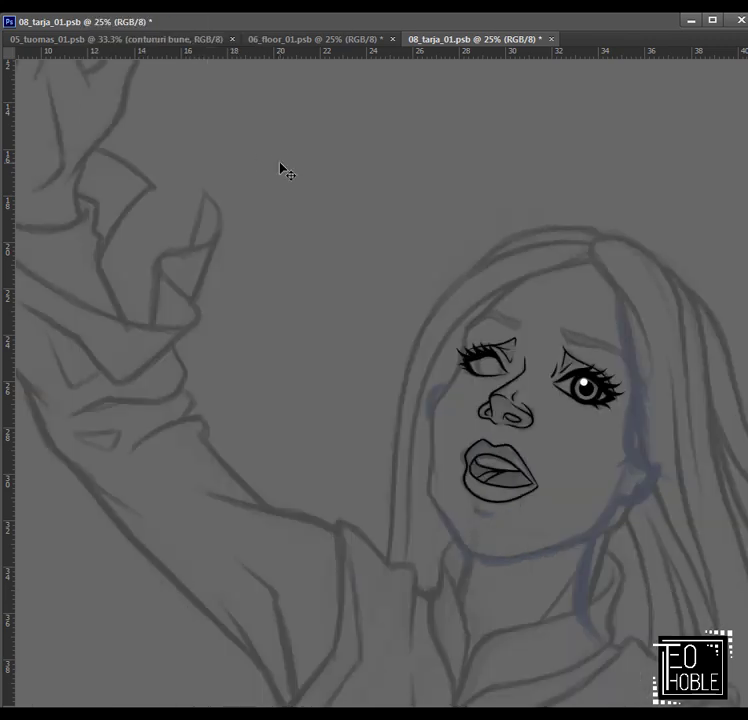
{"action": "scroll", "coordinate": [434, 381], "scroll_direction": "up", "scroll_amount": 1}
{"action": "left_click_drag", "start_coordinate": [434, 381], "coordinate": [225, 331]}
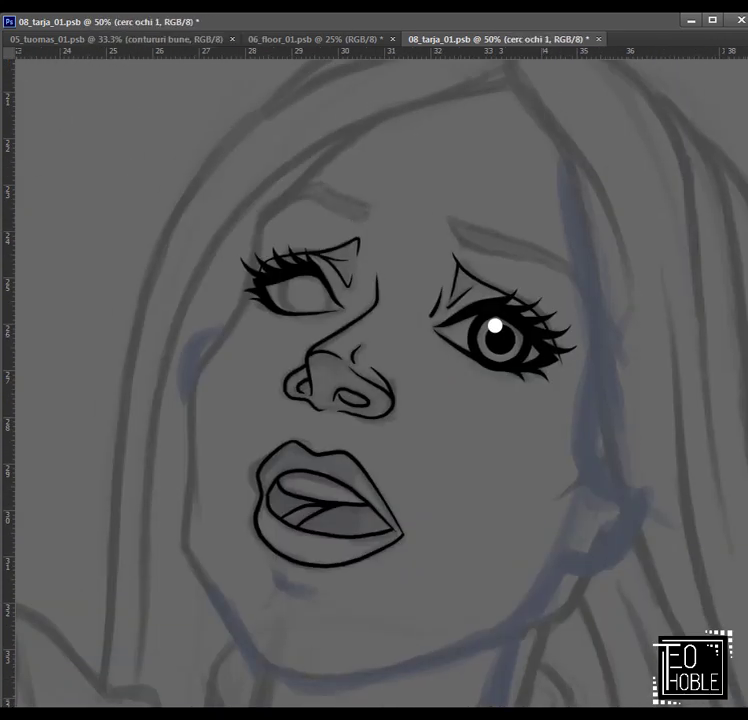
{"action": "key", "text": "alt+bracketleft"}
{"action": "key", "text": "alt+bracketleft"}
{"action": "key", "text": "alt+bracketleft"}
{"action": "key", "text": "alt+bracketleft"}
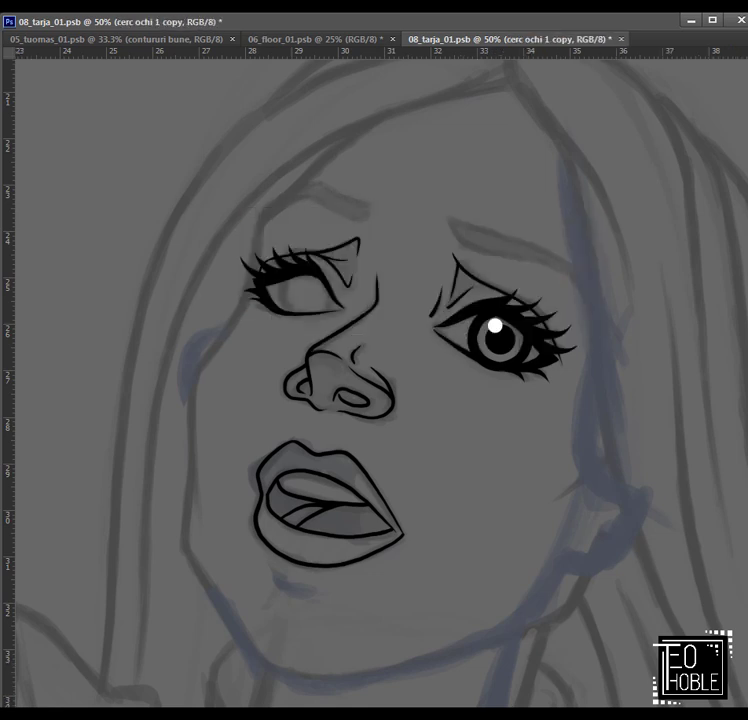
{"action": "key", "text": "F2"}
{"action": "key", "text": "ctrl+t"}
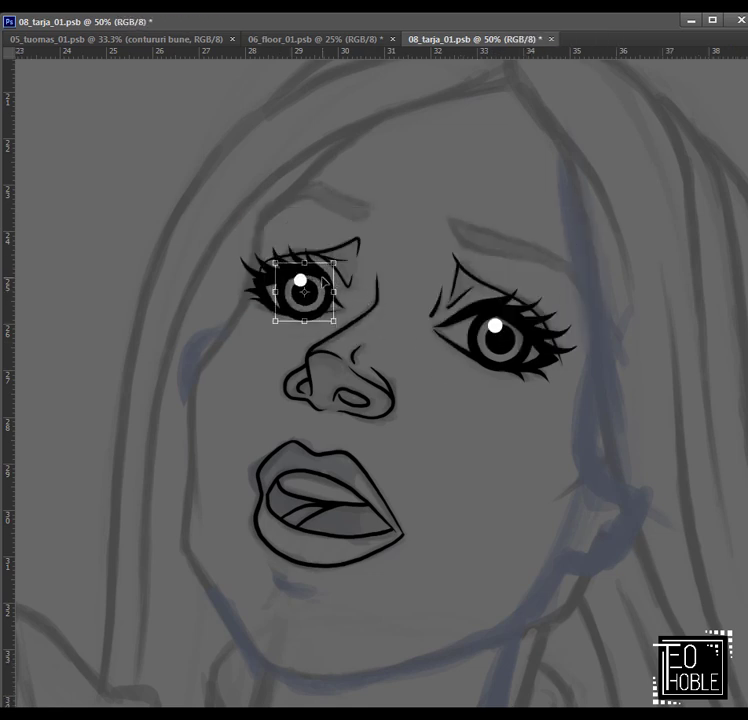
{"action": "key", "text": "ctrl+plus"}
{"action": "key", "text": "Return"}
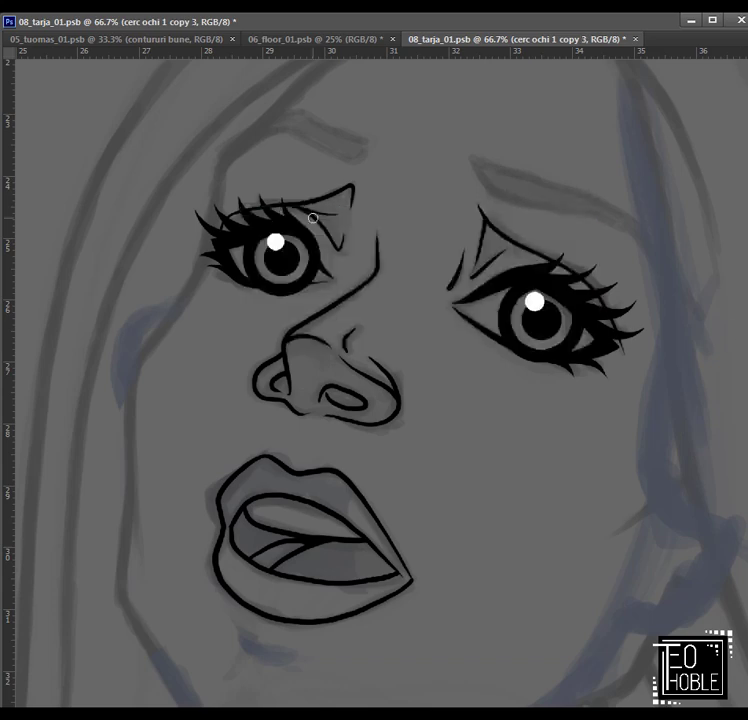
Step: Erase the parts of the copied iris ring that extend past the smaller eye's lids
{"action": "left_click_drag", "start_coordinate": [248, 250], "coordinate": [268, 282]}
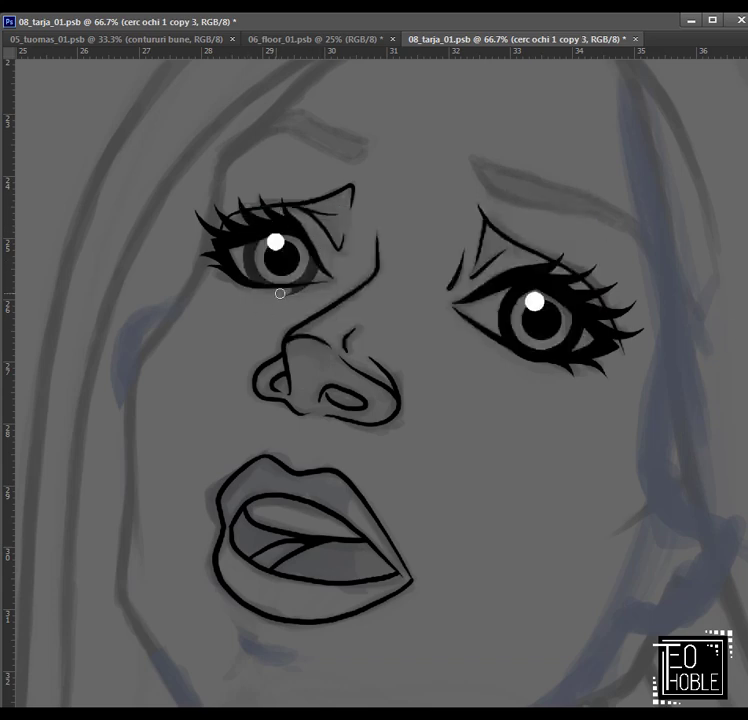
{"action": "key", "text": "ctrl+e"}
{"action": "key", "text": "ctrl+plus"}
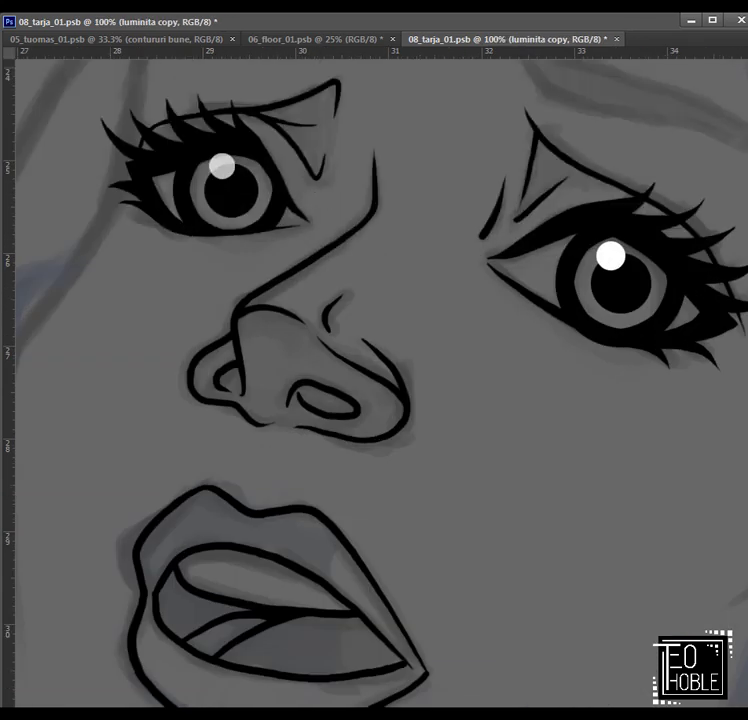
Step: Group the iris, pupil and highlight layers of both eyes and name the group EYEBALLS
{"action": "key", "text": "ctrl+minus"}
{"action": "key", "text": "ctrl+minus"}
{"action": "key", "text": "ctrl+minus"}
{"action": "key", "text": "ctrl+plus"}
{"action": "key", "text": "alt+bracketleft"}
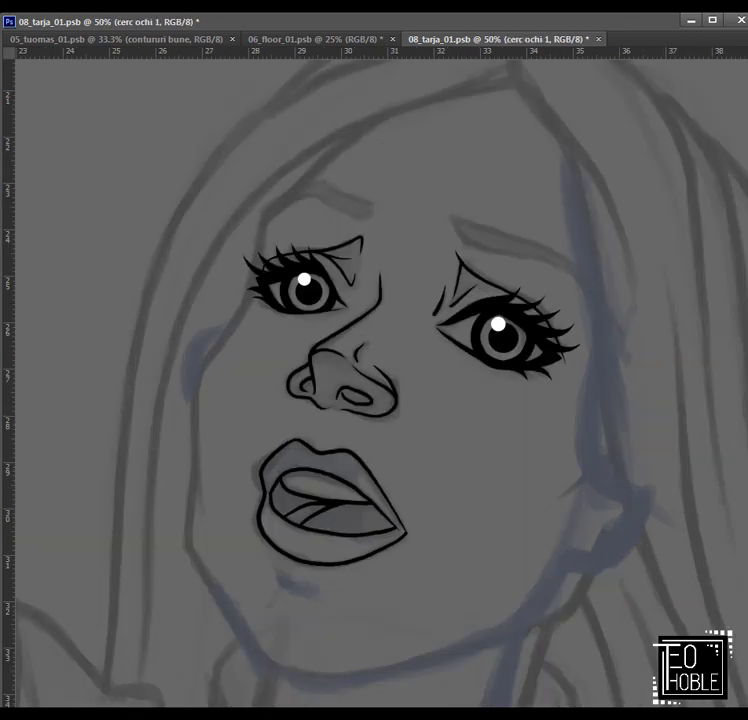
{"action": "scroll", "coordinate": [516, 325], "scroll_direction": "up", "scroll_amount": 1}
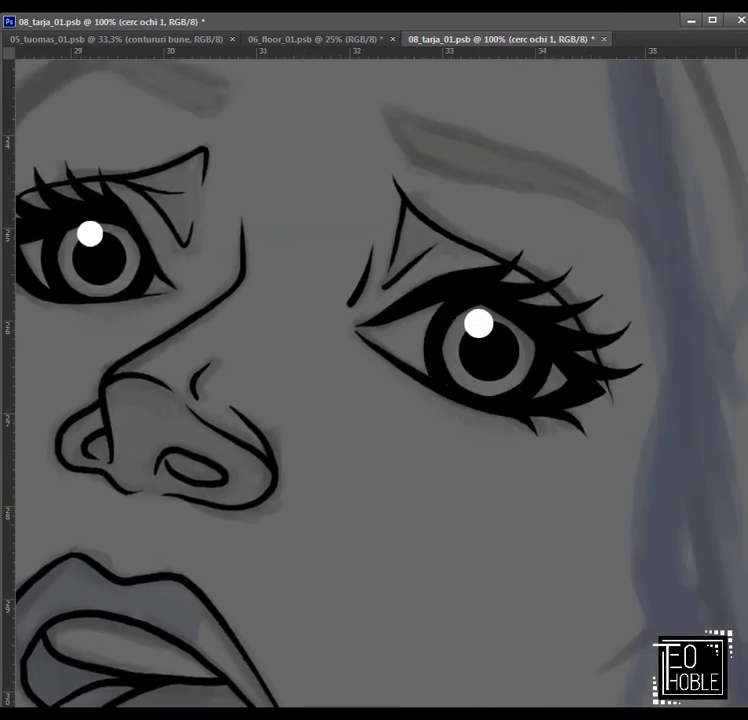
{"action": "key", "text": "ctrl+minus"}
{"action": "key", "text": "ctrl+minus"}
{"action": "key", "text": "ctrl+minus"}
{"action": "key", "text": "ctrl+minus"}
{"action": "key", "text": "ctrl+g"}
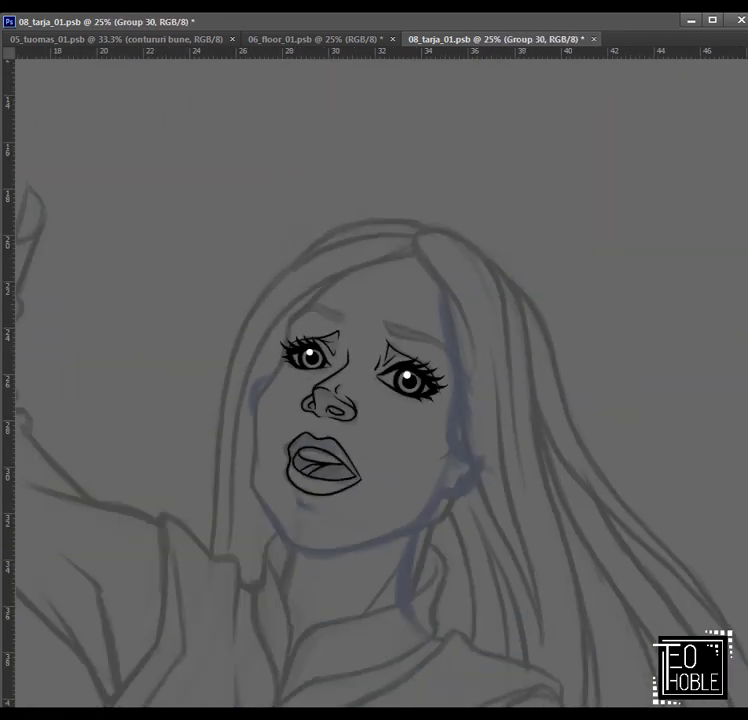
{"action": "key", "text": "alt+bracketright"}
{"action": "key", "text": "alt+bracketright"}
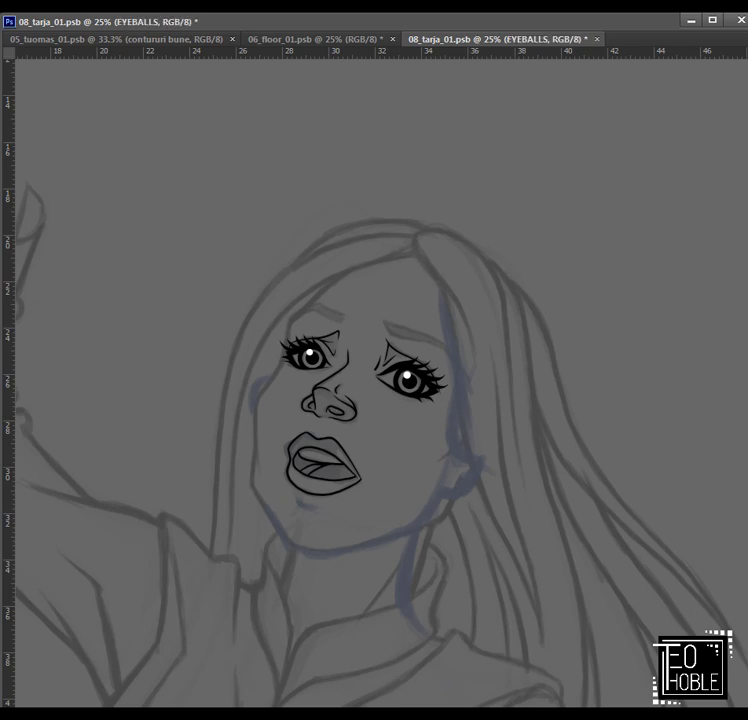
Step: Select the tarja group and save the document
{"action": "key", "text": "alt+bracketright"}
{"action": "key", "text": "ctrl+s"}
{"action": "key", "text": "ctrl+comma"}
{"action": "key", "text": "alt+bracketleft"}
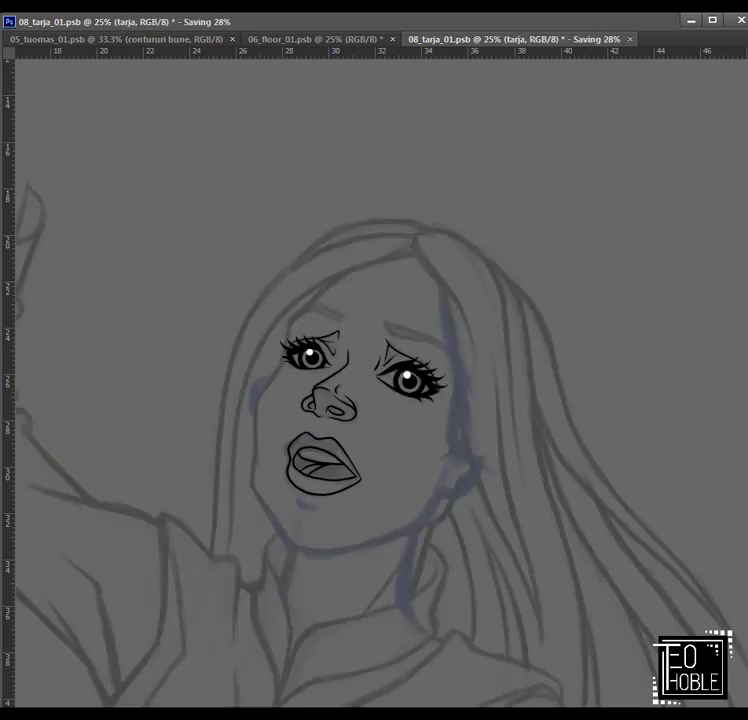
Step: Add a new layer and ink the front hair strand's inner edges from the parting down beside the eye
{"action": "key", "text": "alt+bracketright"}
{"action": "key", "text": "ctrl+shift+alt+n"}
{"action": "key", "text": "ctrl+plus"}
{"action": "mouse_move", "coordinate": [582, 539]}
{"action": "left_mouse_down"}
{"action": "mouse_move", "coordinate": [422, 424]}
{"action": "mouse_move", "coordinate": [364, 103]}
{"action": "left_mouse_up"}
{"action": "key", "text": "ctrl+plus"}
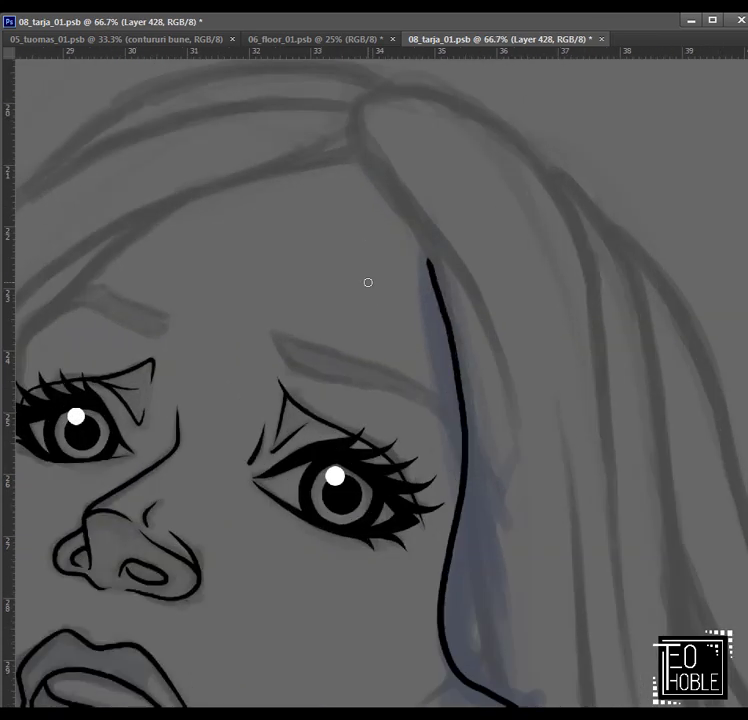
{"action": "key", "text": "ctrl+plus"}
{"action": "left_click_drag", "start_coordinate": [424, 381], "coordinate": [396, 303]}
{"action": "mouse_move", "coordinate": [445, 377]}
{"action": "left_mouse_down"}
{"action": "mouse_move", "coordinate": [412, 317]}
{"action": "mouse_move", "coordinate": [407, 322]}
{"action": "left_mouse_up"}
{"action": "mouse_move", "coordinate": [513, 585]}
{"action": "left_mouse_down"}
{"action": "mouse_move", "coordinate": [500, 517]}
{"action": "mouse_move", "coordinate": [464, 412]}
{"action": "mouse_move", "coordinate": [414, 319]}
{"action": "mouse_move", "coordinate": [483, 499]}
{"action": "mouse_move", "coordinate": [369, 359]}
{"action": "mouse_move", "coordinate": [329, 262]}
{"action": "left_mouse_up"}
{"action": "left_click_drag", "start_coordinate": [512, 525], "coordinate": [412, 125]}
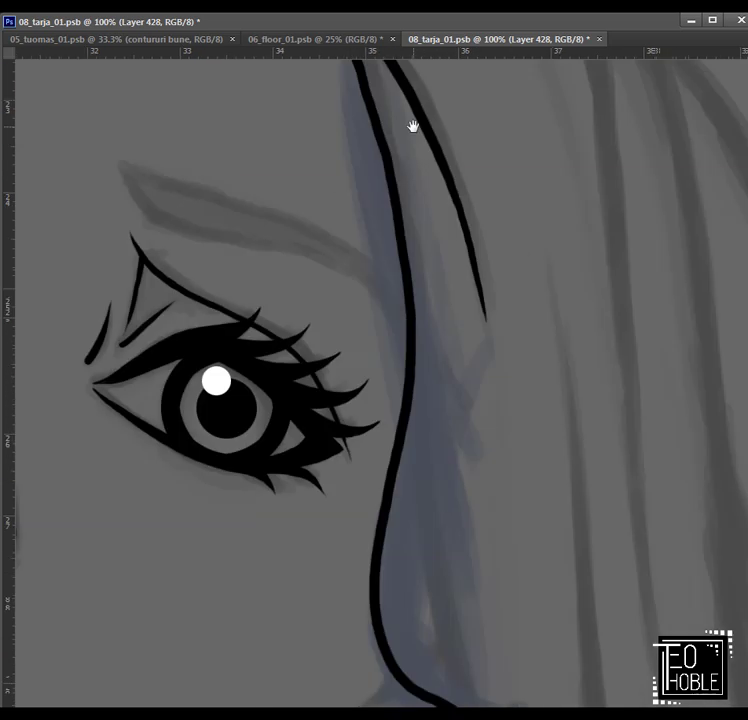
Step: Ink the lower half of the front hair strand past the ear and down to a pointed tip
{"action": "key", "text": "ctrl+minus"}
{"action": "key", "text": "ctrl+minus"}
{"action": "key", "text": "ctrl+minus"}
{"action": "key", "text": "ctrl+minus"}
{"action": "key", "text": "ctrl+plus"}
{"action": "key", "text": "ctrl+plus"}
{"action": "key", "text": "ctrl+plus"}
{"action": "key", "text": "ctrl+plus"}
{"action": "left_click_drag", "start_coordinate": [292, 168], "coordinate": [307, 68]}
{"action": "mouse_move", "coordinate": [290, 108]}
{"action": "left_mouse_down"}
{"action": "mouse_move", "coordinate": [367, 250]}
{"action": "mouse_move", "coordinate": [462, 385]}
{"action": "left_mouse_up"}
{"action": "mouse_move", "coordinate": [500, 390]}
{"action": "left_mouse_down"}
{"action": "mouse_move", "coordinate": [484, 262]}
{"action": "mouse_move", "coordinate": [450, 158]}
{"action": "mouse_move", "coordinate": [468, 467]}
{"action": "mouse_move", "coordinate": [481, 326]}
{"action": "left_mouse_up"}
{"action": "mouse_move", "coordinate": [481, 326]}
{"action": "left_mouse_down"}
{"action": "mouse_move", "coordinate": [494, 531]}
{"action": "mouse_move", "coordinate": [469, 375]}
{"action": "left_mouse_up"}
{"action": "left_click_drag", "start_coordinate": [394, 139], "coordinate": [423, 342]}
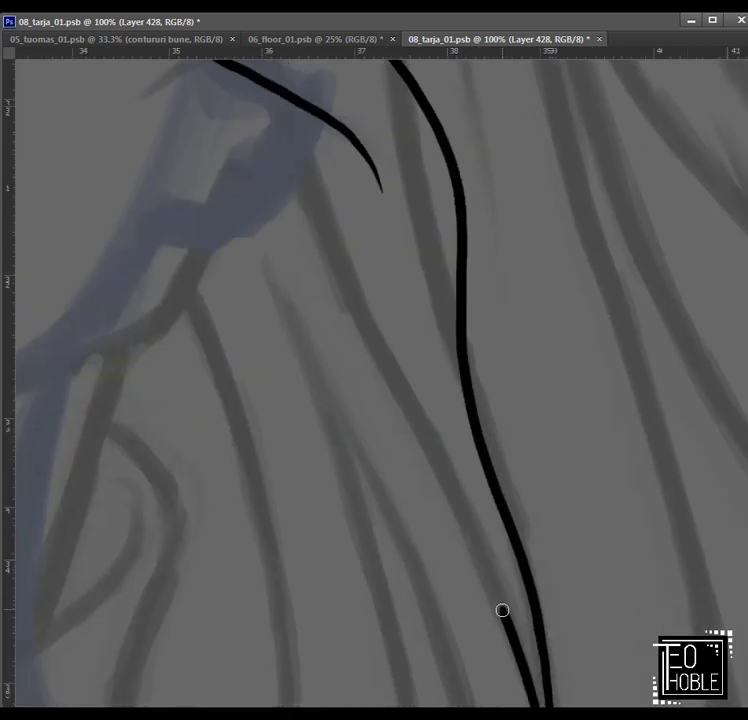
{"action": "mouse_move", "coordinate": [503, 609]}
{"action": "left_mouse_down"}
{"action": "mouse_move", "coordinate": [354, 298]}
{"action": "mouse_move", "coordinate": [327, 170]}
{"action": "left_mouse_up"}
{"action": "key", "text": "ctrl+minus"}
{"action": "key", "text": "ctrl+minus"}
{"action": "key", "text": "ctrl+minus"}
{"action": "key", "text": "ctrl+minus"}
{"action": "key", "text": "ctrl+minus"}
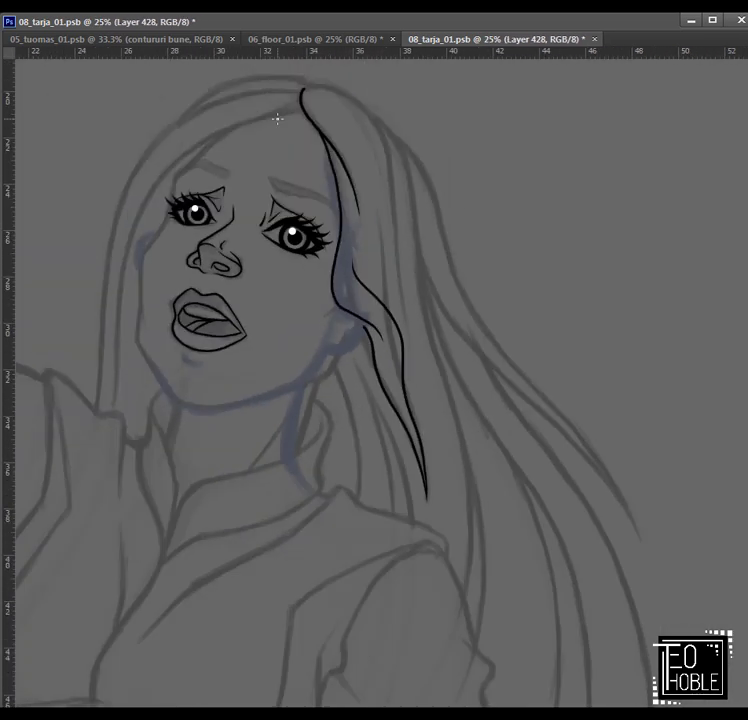
Step: Rework the front strand and rough in thin, flowing hair lines over the crown and down both sides of the face
{"action": "key", "text": "Delete"}
{"action": "key", "text": "ctrl+z"}
{"action": "key", "text": "ctrl+plus"}
{"action": "mouse_move", "coordinate": [431, 394]}
{"action": "left_mouse_down"}
{"action": "mouse_move", "coordinate": [481, 487]}
{"action": "mouse_move", "coordinate": [478, 462]}
{"action": "left_mouse_up"}
{"action": "key", "text": "ctrl+z"}
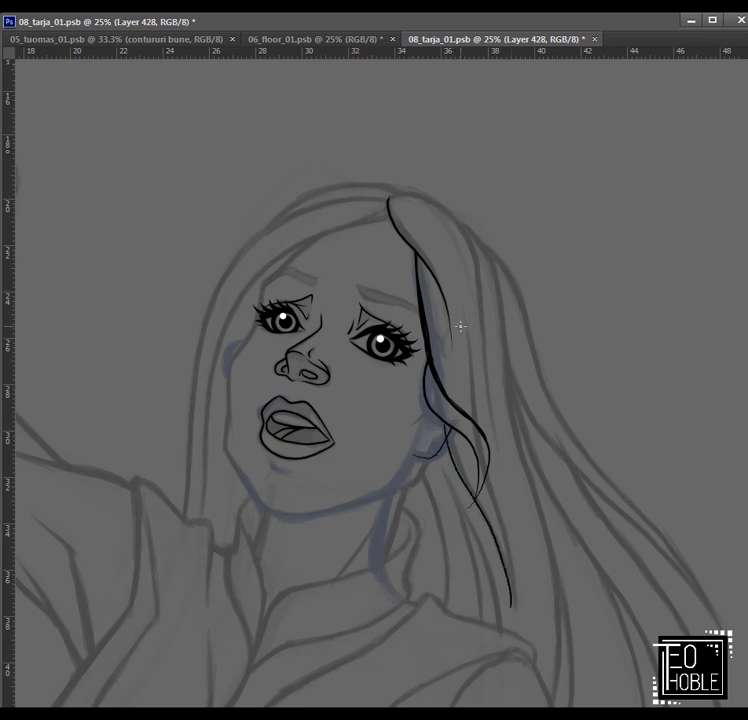
{"action": "key", "text": "ctrl+minus"}
{"action": "key", "text": "ctrl+minus"}
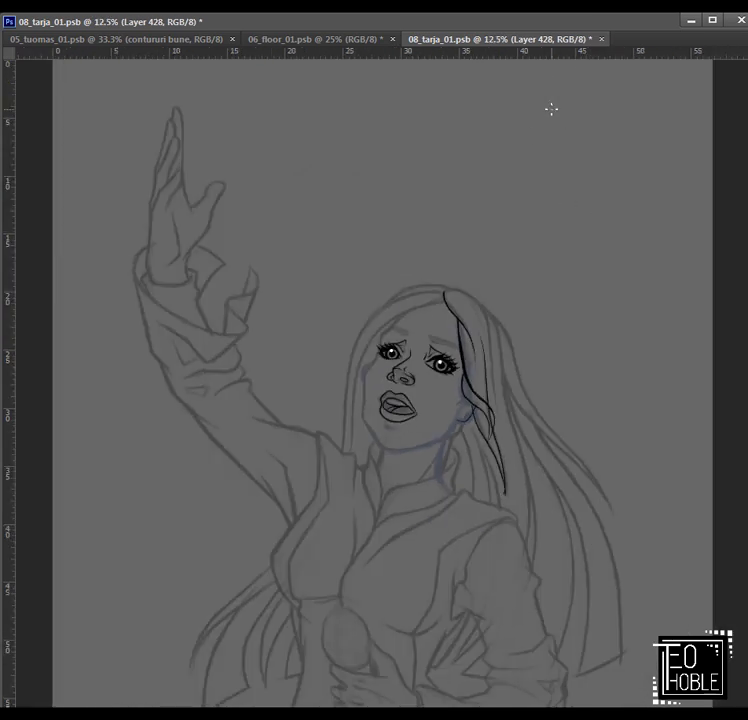
{"action": "key", "text": "ctrl+plus"}
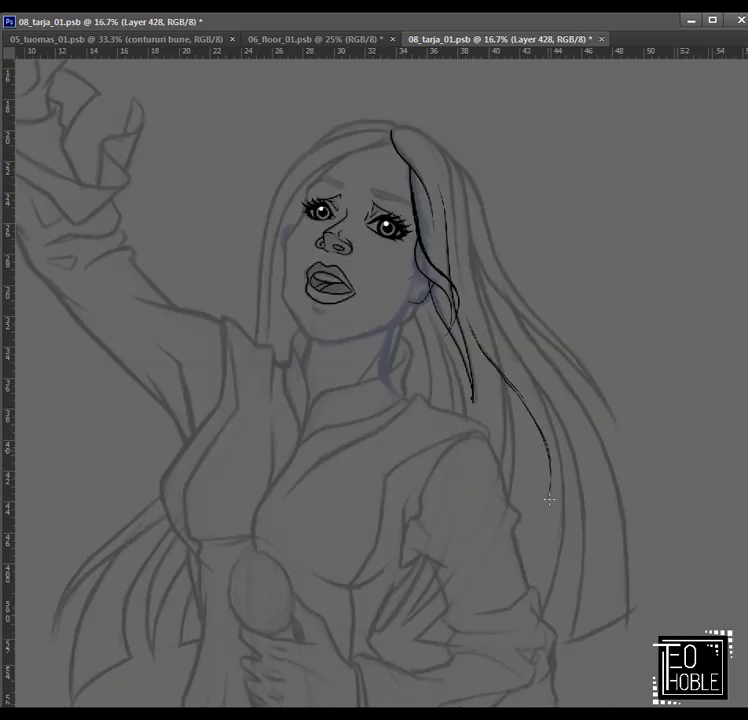
{"action": "mouse_move", "coordinate": [433, 315]}
{"action": "left_mouse_down"}
{"action": "mouse_move", "coordinate": [502, 408]}
{"action": "mouse_move", "coordinate": [541, 477]}
{"action": "left_mouse_up"}
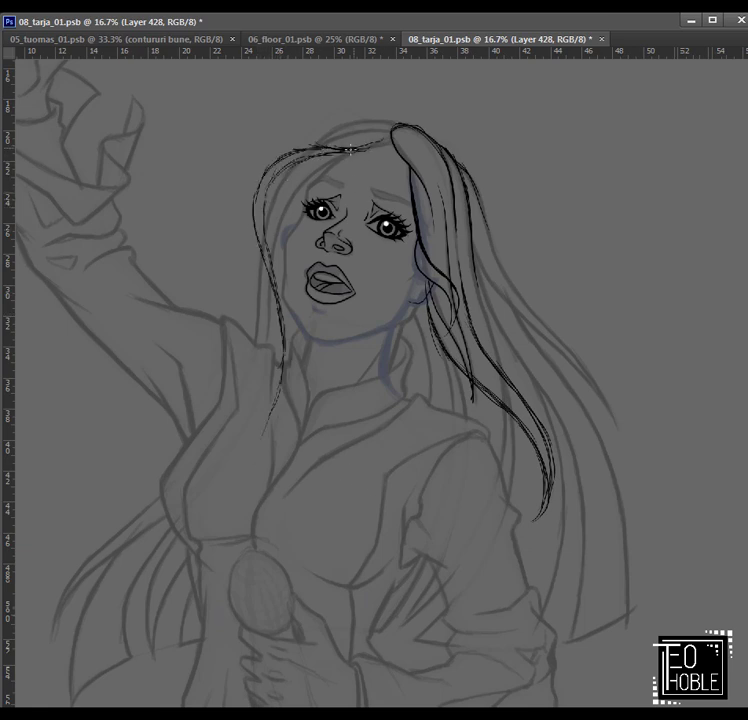
Step: Flip the canvas horizontally and sketch more loose strands across the face and along the long hair on a new layer
{"action": "key", "text": "alt+i"}
{"action": "mouse_move", "coordinate": [167, 102]}
{"action": "left_click", "coordinate": [344, 160]}
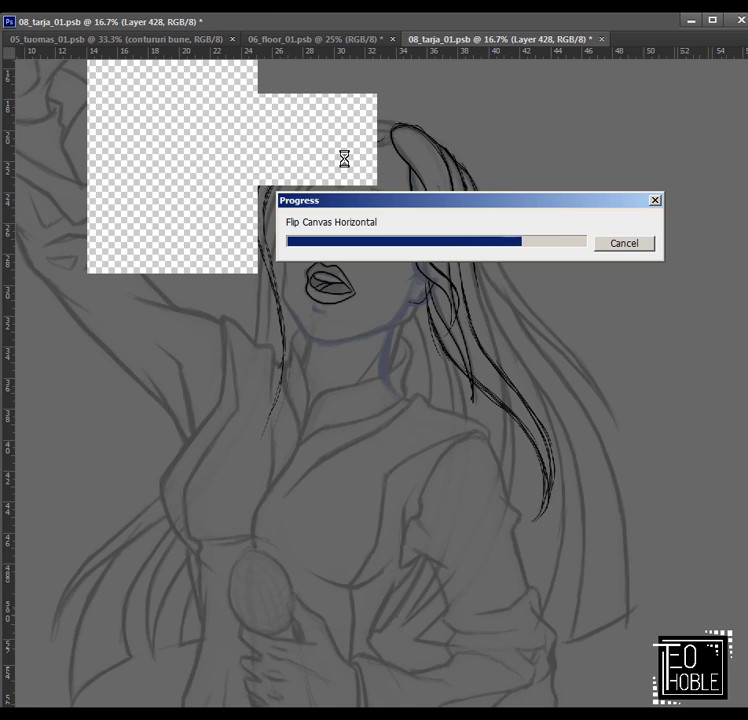
{"action": "key", "text": "ctrl+minus"}
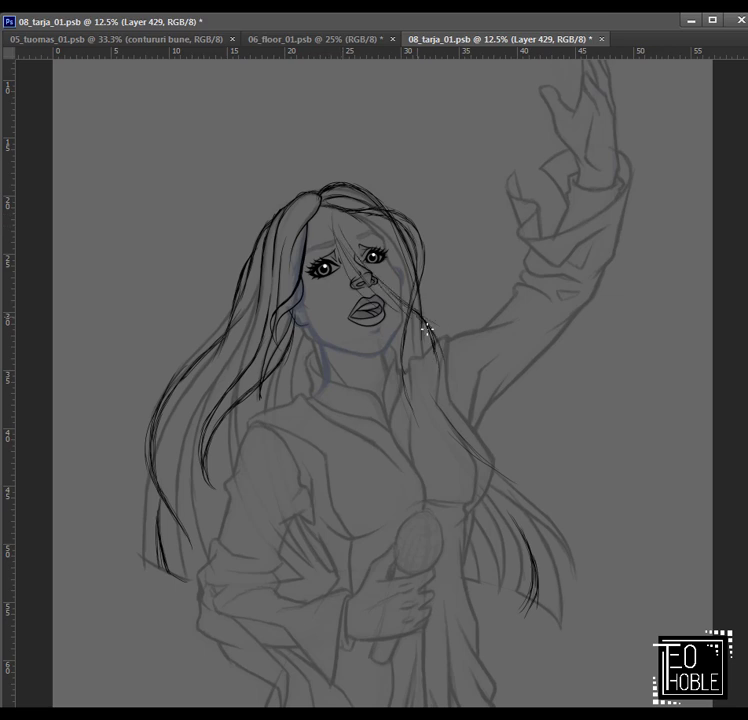
Step: Group the rough hair sketch, fade it into a guide and add a new layer for the clean ink
{"action": "key", "text": "ctrl+e"}
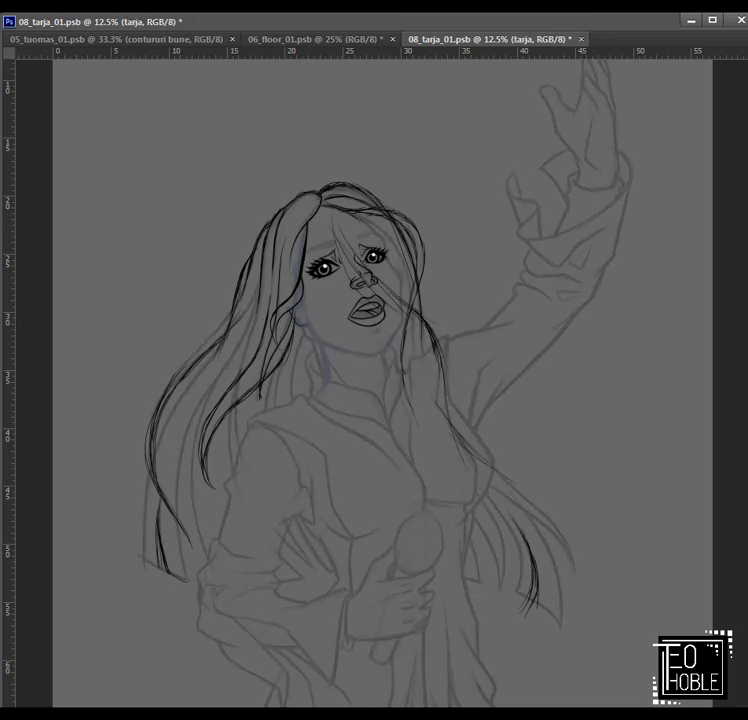
{"action": "key", "text": "ctrl+g"}
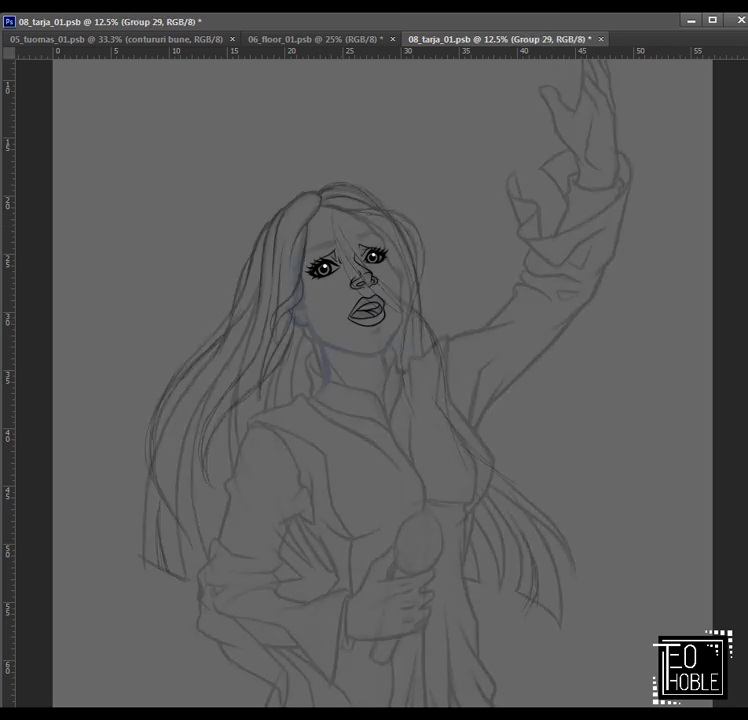
{"action": "key", "text": "alt+["}
{"action": "key", "text": "ctrl+shift+n"}
{"action": "key", "text": "Return"}
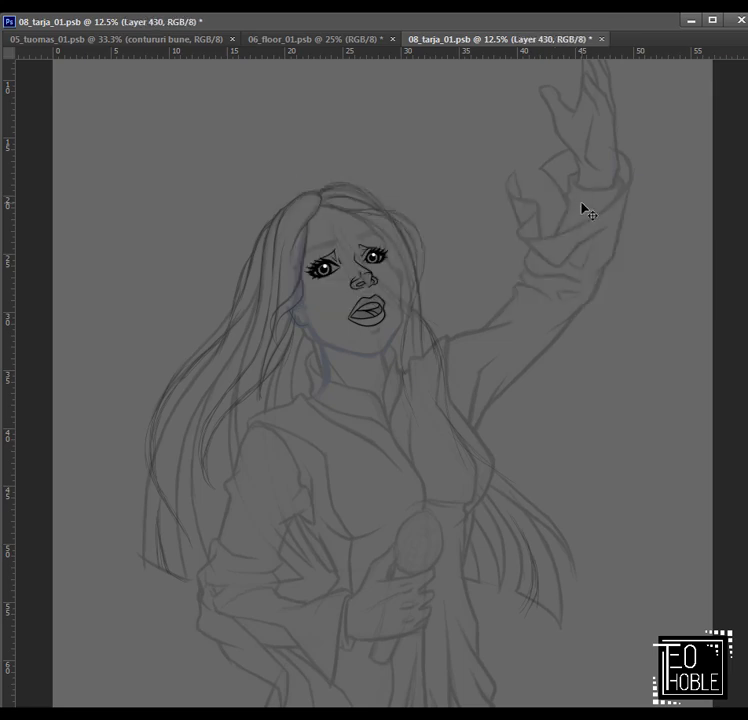
Step: Ink the front hair strand over the faded sketch, from the parting along the temple to a curled, pointed tip beside the ear
{"action": "scroll", "coordinate": [345, 290], "scroll_direction": "up", "scroll_amount": 4}
{"action": "left_click_drag", "start_coordinate": [533, 673], "coordinate": [576, 691]}
{"action": "scroll", "coordinate": [300, 475], "scroll_direction": "up", "scroll_amount": 2}
{"action": "mouse_move", "coordinate": [334, 568]}
{"action": "left_mouse_down"}
{"action": "mouse_move", "coordinate": [255, 437]}
{"action": "mouse_move", "coordinate": [272, 262]}
{"action": "mouse_move", "coordinate": [248, 524]}
{"action": "mouse_move", "coordinate": [391, 386]}
{"action": "mouse_move", "coordinate": [408, 338]}
{"action": "left_mouse_up"}
{"action": "mouse_move", "coordinate": [408, 338]}
{"action": "left_mouse_down"}
{"action": "mouse_move", "coordinate": [347, 581]}
{"action": "mouse_move", "coordinate": [387, 471]}
{"action": "mouse_move", "coordinate": [408, 372]}
{"action": "left_mouse_up"}
{"action": "mouse_move", "coordinate": [408, 372]}
{"action": "left_mouse_down"}
{"action": "mouse_move", "coordinate": [382, 575]}
{"action": "mouse_move", "coordinate": [389, 597]}
{"action": "left_mouse_up"}
{"action": "mouse_move", "coordinate": [260, 705]}
{"action": "left_mouse_down"}
{"action": "mouse_move", "coordinate": [290, 505]}
{"action": "mouse_move", "coordinate": [329, 404]}
{"action": "mouse_move", "coordinate": [480, 202]}
{"action": "left_mouse_up"}
{"action": "mouse_move", "coordinate": [480, 202]}
{"action": "left_mouse_down"}
{"action": "mouse_move", "coordinate": [502, 280]}
{"action": "mouse_move", "coordinate": [519, 269]}
{"action": "mouse_move", "coordinate": [526, 195]}
{"action": "left_mouse_up"}
{"action": "mouse_move", "coordinate": [389, 706]}
{"action": "left_mouse_down"}
{"action": "mouse_move", "coordinate": [399, 531]}
{"action": "mouse_move", "coordinate": [414, 464]}
{"action": "left_mouse_up"}
{"action": "key", "text": "ctrl+z"}
{"action": "mouse_move", "coordinate": [399, 531]}
{"action": "left_mouse_down"}
{"action": "mouse_move", "coordinate": [420, 419]}
{"action": "mouse_move", "coordinate": [430, 207]}
{"action": "left_mouse_up"}
{"action": "mouse_move", "coordinate": [420, 650]}
{"action": "left_mouse_down"}
{"action": "mouse_move", "coordinate": [371, 305]}
{"action": "mouse_move", "coordinate": [371, 430]}
{"action": "left_mouse_up"}
{"action": "mouse_move", "coordinate": [325, 700]}
{"action": "left_mouse_down"}
{"action": "mouse_move", "coordinate": [301, 661]}
{"action": "mouse_move", "coordinate": [283, 568]}
{"action": "mouse_move", "coordinate": [308, 458]}
{"action": "mouse_move", "coordinate": [380, 380]}
{"action": "mouse_move", "coordinate": [472, 303]}
{"action": "mouse_move", "coordinate": [484, 222]}
{"action": "left_mouse_up"}
{"action": "mouse_move", "coordinate": [497, 247]}
{"action": "left_mouse_down"}
{"action": "mouse_move", "coordinate": [472, 446]}
{"action": "mouse_move", "coordinate": [466, 339]}
{"action": "mouse_move", "coordinate": [442, 274]}
{"action": "left_mouse_up"}
{"action": "left_click_drag", "start_coordinate": [425, 612], "coordinate": [408, 338]}
{"action": "key", "text": "ctrl+minus"}
{"action": "key", "text": "ctrl+minus"}
{"action": "key", "text": "ctrl+minus"}
{"action": "key", "text": "ctrl+minus"}
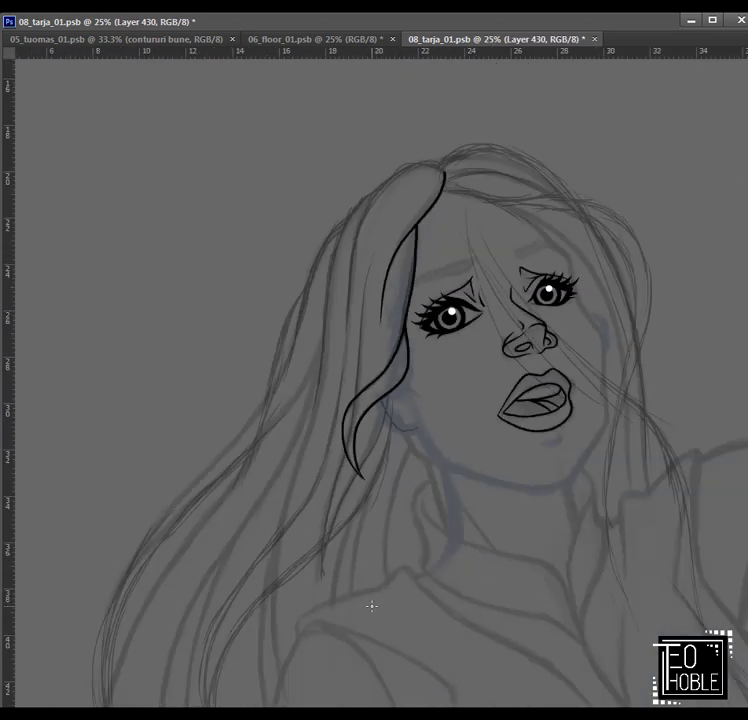
Step: Ink the rounded outer edge of the front hair section from the parting down beside the temple
{"action": "key", "text": "ctrl+minus"}
{"action": "key", "text": "ctrl+minus"}
{"action": "key", "text": "ctrl+plus"}
{"action": "key", "text": "ctrl+plus"}
{"action": "key", "text": "ctrl+plus"}
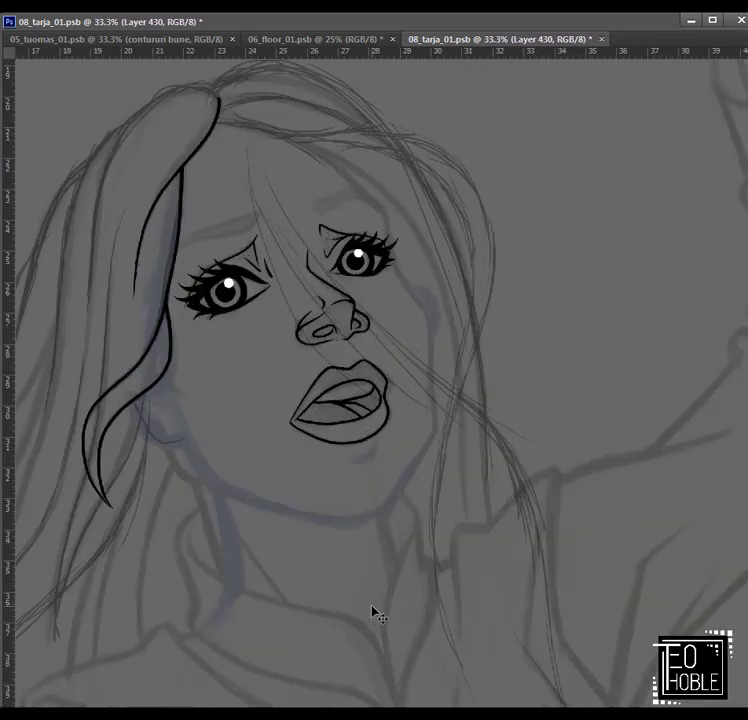
{"action": "key", "text": "ctrl+plus"}
{"action": "key", "text": "ctrl+plus"}
{"action": "key", "text": "ctrl+plus"}
{"action": "left_click_drag", "start_coordinate": [263, 650], "coordinate": [276, 378]}
{"action": "mouse_move", "coordinate": [276, 378]}
{"action": "left_mouse_down"}
{"action": "mouse_move", "coordinate": [270, 581]}
{"action": "mouse_move", "coordinate": [286, 459]}
{"action": "mouse_move", "coordinate": [317, 368]}
{"action": "mouse_move", "coordinate": [389, 256]}
{"action": "mouse_move", "coordinate": [494, 183]}
{"action": "mouse_move", "coordinate": [607, 160]}
{"action": "mouse_move", "coordinate": [638, 190]}
{"action": "left_mouse_up"}
{"action": "key", "text": "ctrl+minus"}
{"action": "key", "text": "ctrl+minus"}
{"action": "key", "text": "ctrl+minus"}
{"action": "key", "text": "ctrl+minus"}
{"action": "key", "text": "ctrl+minus"}
{"action": "scroll", "coordinate": [378, 497], "scroll_direction": "down", "scroll_amount": 3}
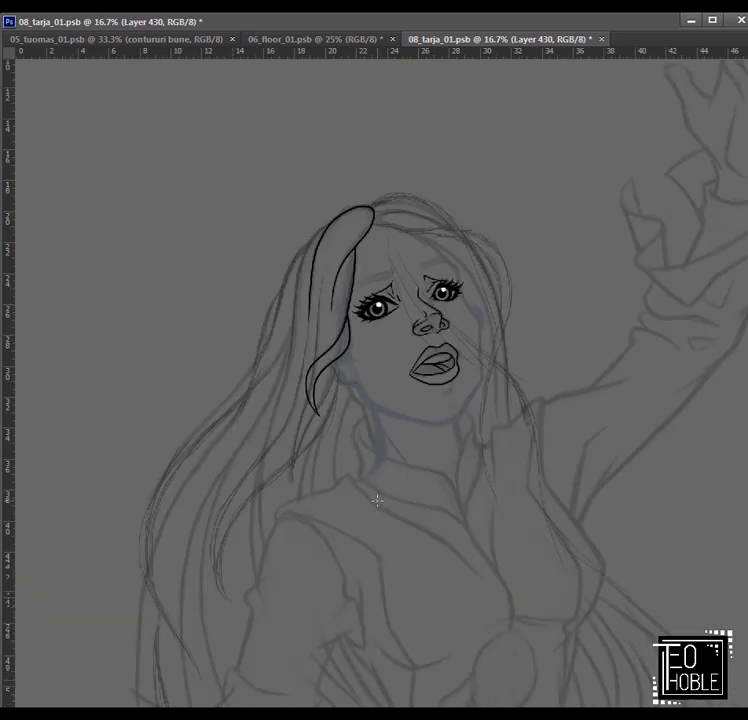
Step: Examine the finished face line art in 06_floor_01.psb as a reference and return to 08_tarja_01.psb
{"action": "key", "text": "ctrl+plus"}
{"action": "key", "text": "ctrl+plus"}
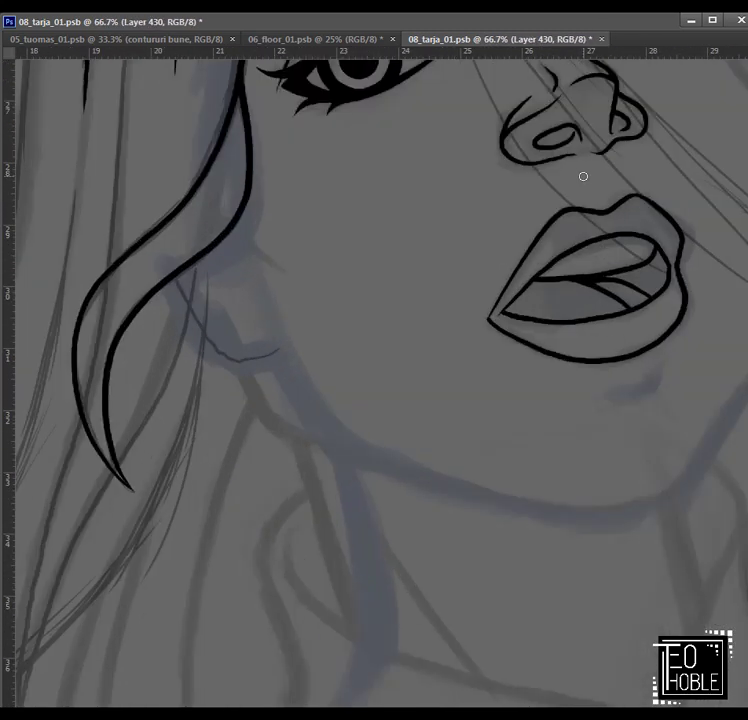
{"action": "scroll", "coordinate": [583, 174], "scroll_direction": "up", "scroll_amount": 3}
{"action": "left_click", "coordinate": [280, 40]}
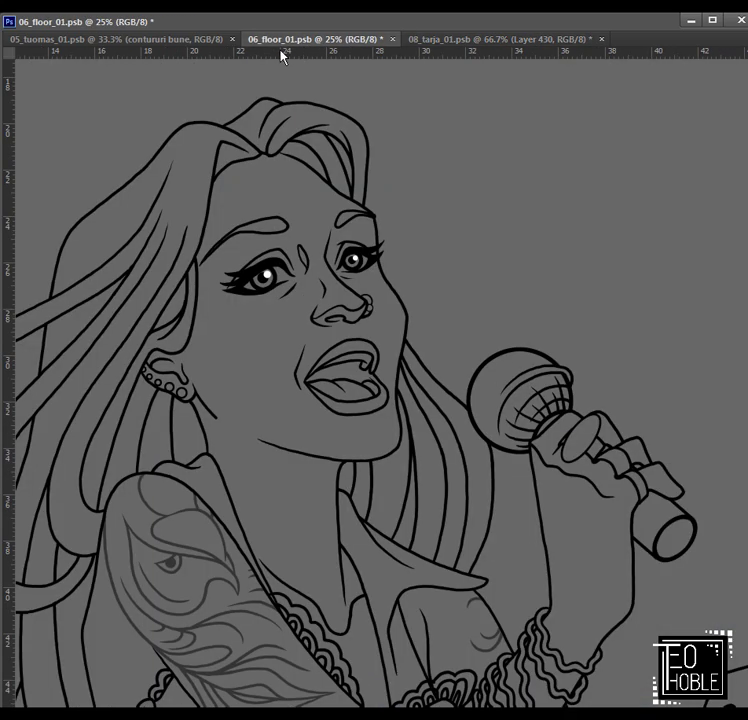
{"action": "key", "text": "ctrl+Tab"}
Step: Ink the face contour from below the near ear around the chin and up the far cheek past the eye
{"action": "scroll", "coordinate": [229, 454], "scroll_direction": "down", "scroll_amount": 3}
{"action": "scroll", "coordinate": [229, 454], "scroll_direction": "right", "scroll_amount": 3}
{"action": "scroll", "coordinate": [240, 410], "scroll_direction": "up", "scroll_amount": 1}
{"action": "scroll", "coordinate": [240, 410], "scroll_direction": "left", "scroll_amount": 1}
{"action": "left_click_drag", "start_coordinate": [190, 460], "coordinate": [202, 488]}
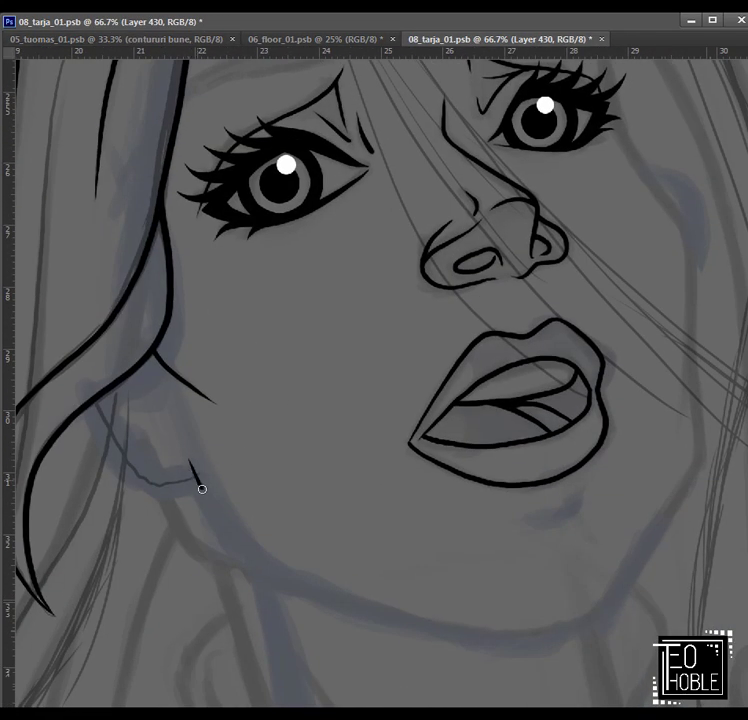
{"action": "mouse_move", "coordinate": [261, 569]}
{"action": "left_mouse_down"}
{"action": "mouse_move", "coordinate": [356, 606]}
{"action": "mouse_move", "coordinate": [462, 631]}
{"action": "mouse_move", "coordinate": [540, 630]}
{"action": "left_mouse_up"}
{"action": "left_click_drag", "start_coordinate": [610, 542], "coordinate": [444, 523]}
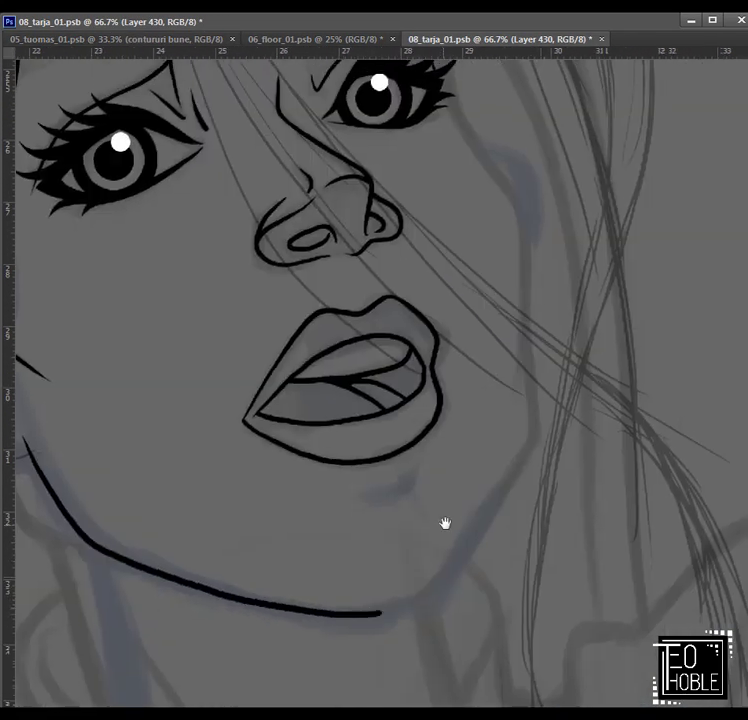
{"action": "mouse_move", "coordinate": [383, 607]}
{"action": "left_mouse_down"}
{"action": "mouse_move", "coordinate": [444, 575]}
{"action": "mouse_move", "coordinate": [531, 438]}
{"action": "mouse_move", "coordinate": [533, 547]}
{"action": "mouse_move", "coordinate": [531, 414]}
{"action": "left_mouse_up"}
{"action": "left_click_drag", "start_coordinate": [516, 495], "coordinate": [581, 522]}
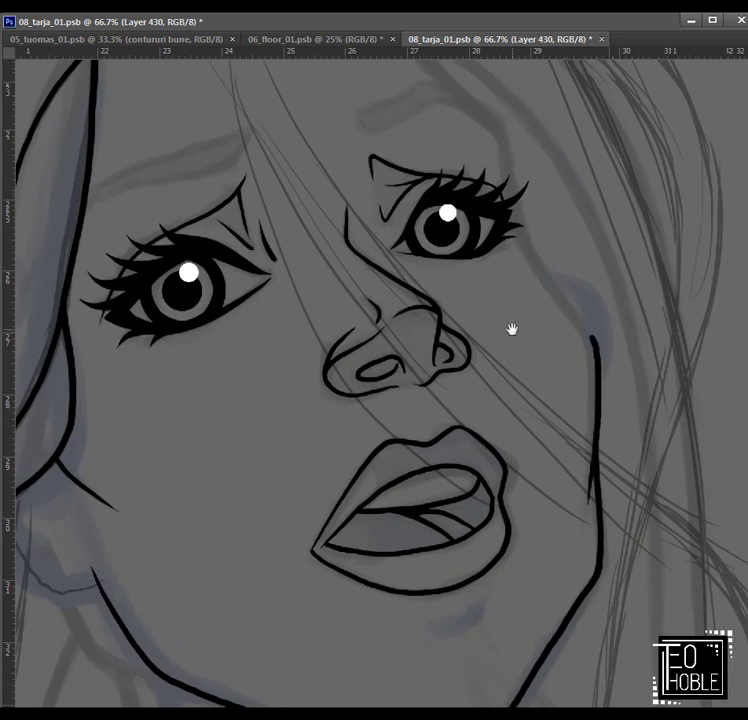
{"action": "left_click_drag", "start_coordinate": [511, 329], "coordinate": [514, 397]}
{"action": "mouse_move", "coordinate": [597, 406]}
{"action": "left_mouse_down"}
{"action": "mouse_move", "coordinate": [543, 336]}
{"action": "mouse_move", "coordinate": [508, 232]}
{"action": "mouse_move", "coordinate": [484, 192]}
{"action": "left_mouse_up"}
Step: Ink the near ear with its lobe and inner folds, and the short crease beneath the lower lip
{"action": "mouse_move", "coordinate": [492, 394]}
{"action": "left_mouse_down"}
{"action": "mouse_move", "coordinate": [560, 199]}
{"action": "mouse_move", "coordinate": [696, 226]}
{"action": "left_mouse_up"}
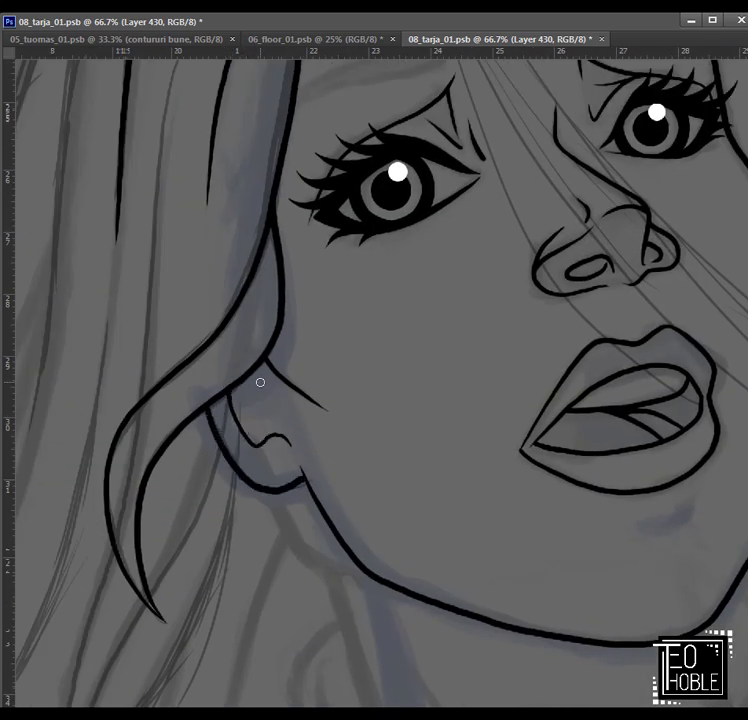
{"action": "left_click_drag", "start_coordinate": [320, 474], "coordinate": [226, 469]}
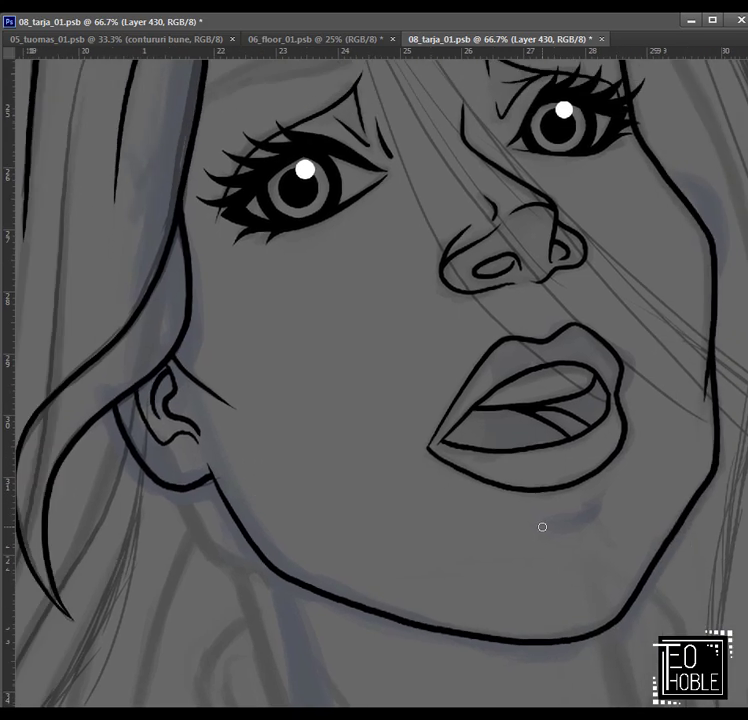
{"action": "key", "text": "ctrl+minus"}
{"action": "key", "text": "ctrl+minus"}
{"action": "key", "text": "ctrl+minus"}
{"action": "key", "text": "ctrl+1"}
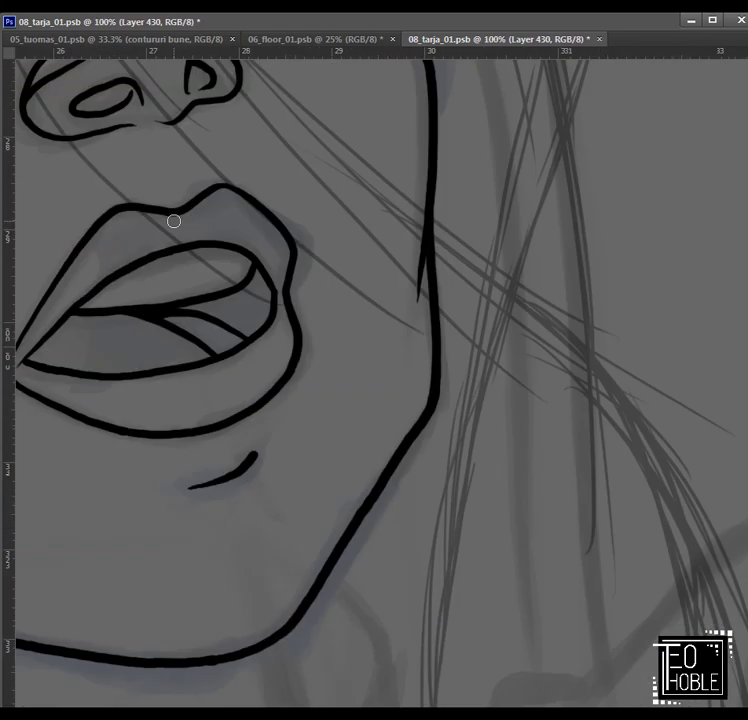
{"action": "mouse_move", "coordinate": [408, 434]}
{"action": "left_mouse_down"}
{"action": "mouse_move", "coordinate": [389, 470]}
{"action": "mouse_move", "coordinate": [432, 387]}
{"action": "mouse_move", "coordinate": [434, 305]}
{"action": "left_mouse_up"}
{"action": "key", "text": "ctrl+minus"}
{"action": "key", "text": "ctrl+minus"}
{"action": "key", "text": "ctrl+1"}
{"action": "mouse_move", "coordinate": [485, 385]}
{"action": "left_mouse_down"}
{"action": "mouse_move", "coordinate": [487, 294]}
{"action": "mouse_move", "coordinate": [428, 242]}
{"action": "left_mouse_up"}
{"action": "key", "text": "ctrl+z"}
Step: Ink the tapered outline of the near eyebrow from the hair strand to its inner end
{"action": "left_click_drag", "start_coordinate": [200, 100], "coordinate": [337, 357]}
{"action": "left_click_drag", "start_coordinate": [623, 304], "coordinate": [673, 279]}
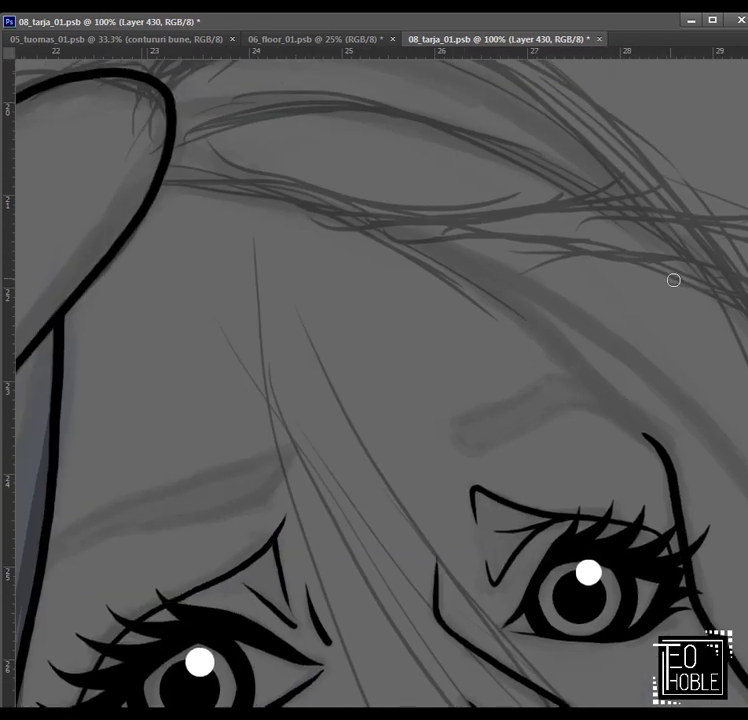
{"action": "left_click_drag", "start_coordinate": [392, 705], "coordinate": [607, 456]}
{"action": "mouse_move", "coordinate": [170, 440]}
{"action": "left_mouse_down"}
{"action": "mouse_move", "coordinate": [211, 357]}
{"action": "mouse_move", "coordinate": [280, 290]}
{"action": "mouse_move", "coordinate": [486, 222]}
{"action": "left_mouse_up"}
{"action": "key", "text": "ctrl+z"}
{"action": "mouse_move", "coordinate": [165, 429]}
{"action": "left_mouse_down"}
{"action": "mouse_move", "coordinate": [247, 321]}
{"action": "mouse_move", "coordinate": [351, 263]}
{"action": "left_mouse_up"}
{"action": "key", "text": "ctrl+z"}
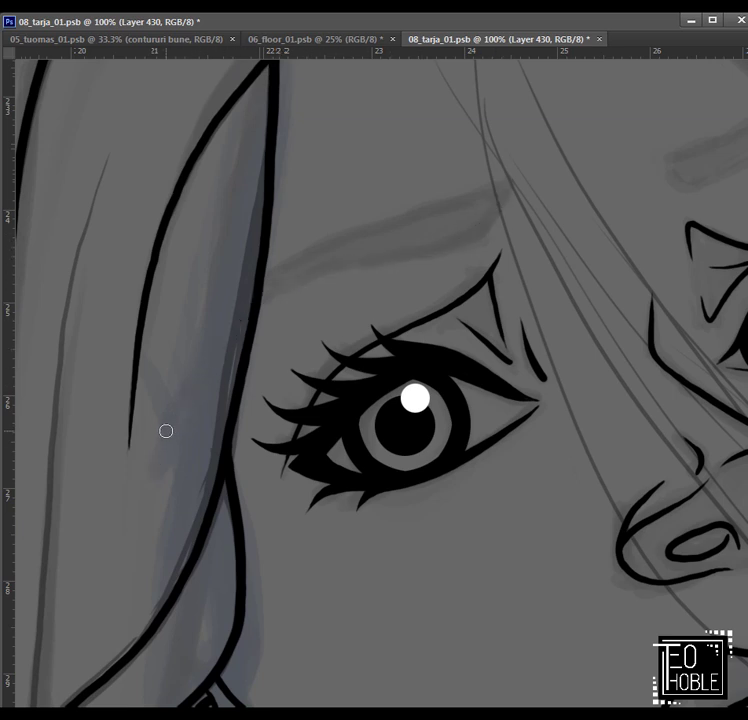
{"action": "mouse_move", "coordinate": [165, 431]}
{"action": "left_mouse_down"}
{"action": "mouse_move", "coordinate": [377, 255]}
{"action": "mouse_move", "coordinate": [508, 182]}
{"action": "left_mouse_up"}
{"action": "key", "text": "ctrl+z"}
{"action": "mouse_move", "coordinate": [165, 430]}
{"action": "left_mouse_down"}
{"action": "mouse_move", "coordinate": [207, 356]}
{"action": "mouse_move", "coordinate": [406, 214]}
{"action": "mouse_move", "coordinate": [508, 182]}
{"action": "left_mouse_up"}
Step: Ink the arched outline of the far eyebrow and name the eyebrow layer sprancene
{"action": "left_click_drag", "start_coordinate": [575, 296], "coordinate": [238, 444]}
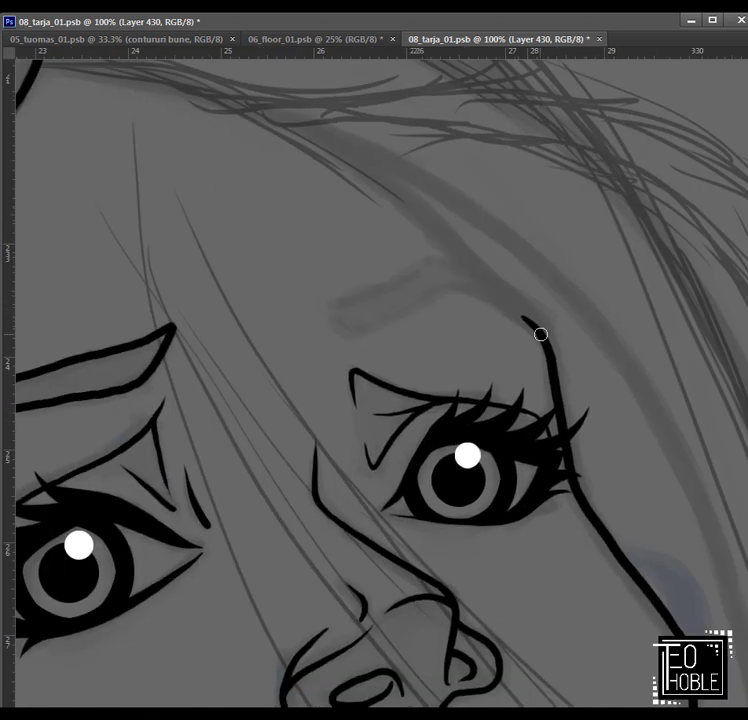
{"action": "mouse_move", "coordinate": [541, 334]}
{"action": "left_mouse_down"}
{"action": "mouse_move", "coordinate": [456, 287]}
{"action": "mouse_move", "coordinate": [397, 301]}
{"action": "mouse_move", "coordinate": [483, 297]}
{"action": "mouse_move", "coordinate": [334, 317]}
{"action": "mouse_move", "coordinate": [386, 290]}
{"action": "mouse_move", "coordinate": [400, 272]}
{"action": "left_mouse_up"}
{"action": "key", "text": "ctrl+z"}
{"action": "key", "text": "ctrl+z"}
{"action": "left_click_drag", "start_coordinate": [339, 307], "coordinate": [447, 261]}
{"action": "mouse_move", "coordinate": [447, 261]}
{"action": "left_mouse_down"}
{"action": "mouse_move", "coordinate": [492, 267]}
{"action": "mouse_move", "coordinate": [551, 296]}
{"action": "mouse_move", "coordinate": [595, 358]}
{"action": "left_mouse_up"}
Step: Ink the curved hairline across the forehead from the parting down to the far eyebrow
{"action": "key", "text": "ctrl+shift+n"}
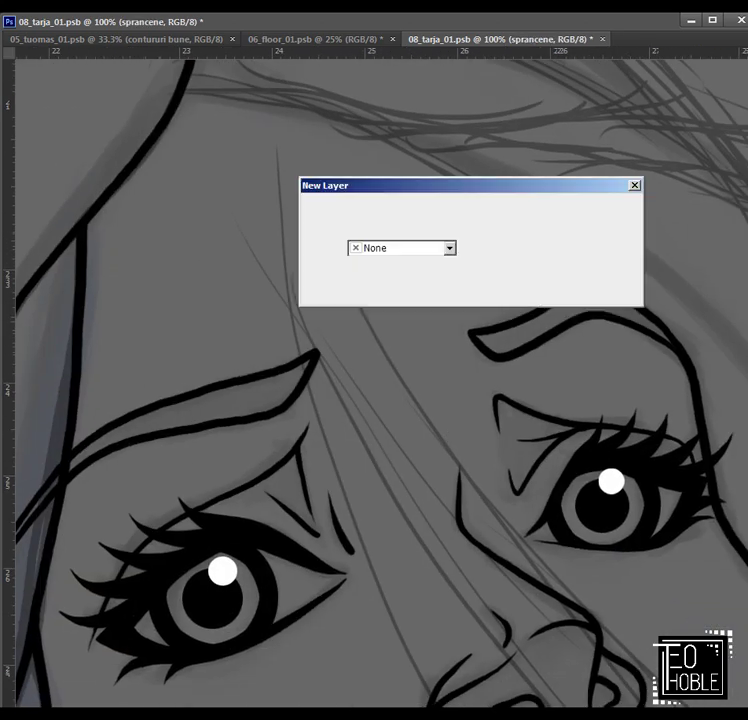
{"action": "key", "text": "Escape"}
{"action": "left_click_drag", "start_coordinate": [229, 132], "coordinate": [233, 188]}
{"action": "mouse_move", "coordinate": [200, 145]}
{"action": "left_mouse_down"}
{"action": "mouse_move", "coordinate": [237, 147]}
{"action": "mouse_move", "coordinate": [407, 191]}
{"action": "mouse_move", "coordinate": [521, 250]}
{"action": "mouse_move", "coordinate": [624, 344]}
{"action": "left_mouse_up"}
{"action": "key", "text": "ctrl+minus"}
{"action": "key", "text": "ctrl+minus"}
{"action": "key", "text": "ctrl+minus"}
{"action": "key", "text": "ctrl+minus"}
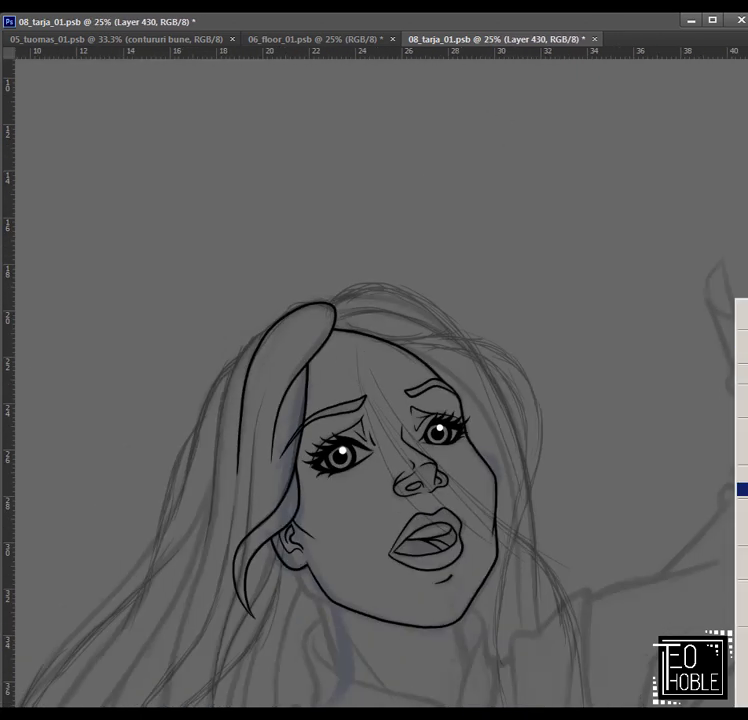
Step: Create a layer named ureche and ink the small visible edge of the far ear beside the cheek
{"action": "key", "text": "ctrl+shift+n"}
{"action": "left_click", "coordinate": [598, 214]}
{"action": "key", "text": "ctrl+plus"}
{"action": "key", "text": "ctrl+plus"}
{"action": "key", "text": "ctrl+plus"}
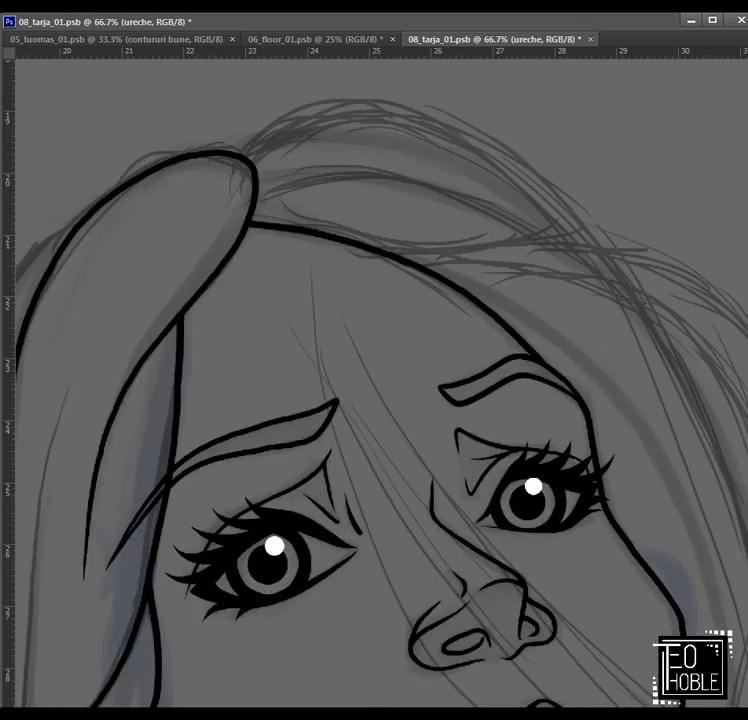
{"action": "key", "text": "ctrl+plus"}
{"action": "mouse_move", "coordinate": [406, 344]}
{"action": "left_mouse_down"}
{"action": "mouse_move", "coordinate": [479, 409]}
{"action": "mouse_move", "coordinate": [466, 473]}
{"action": "left_mouse_up"}
{"action": "key", "text": "ctrl+minus"}
{"action": "key", "text": "ctrl+minus"}
{"action": "key", "text": "ctrl+minus"}
{"action": "key", "text": "ctrl+minus"}
{"action": "key", "text": "ctrl+minus"}
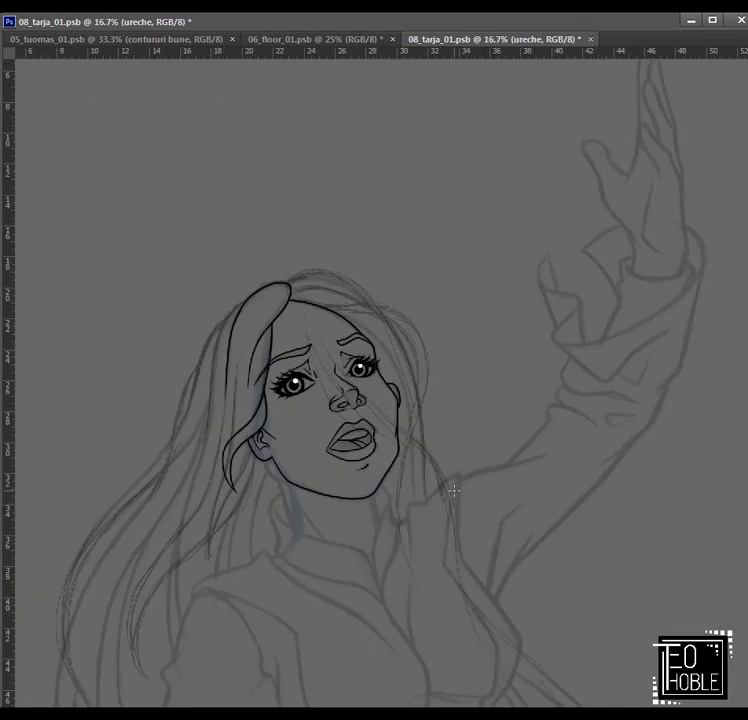
{"action": "key", "text": "alt+bracketleft"}
{"action": "key", "text": "alt+bracketright"}
{"action": "key", "text": "alt+bracketright"}
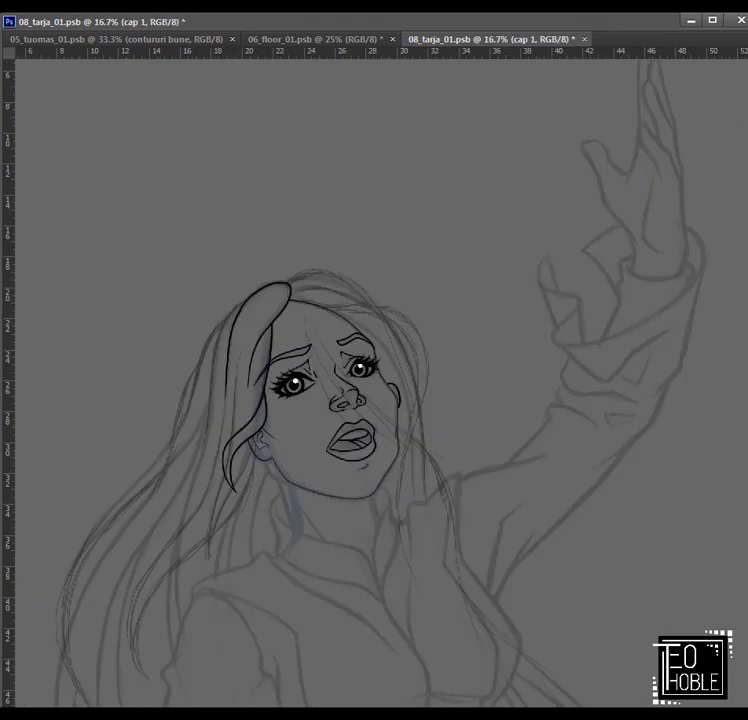
{"action": "key", "text": "alt+bracketleft"}
{"action": "key", "text": "ctrl+plus"}
{"action": "key", "text": "ctrl+plus"}
{"action": "key", "text": "ctrl+plus"}
{"action": "key", "text": "ctrl+plus"}
{"action": "key", "text": "ctrl+plus"}
{"action": "key", "text": "ctrl+minus"}
{"action": "key", "text": "ctrl+minus"}
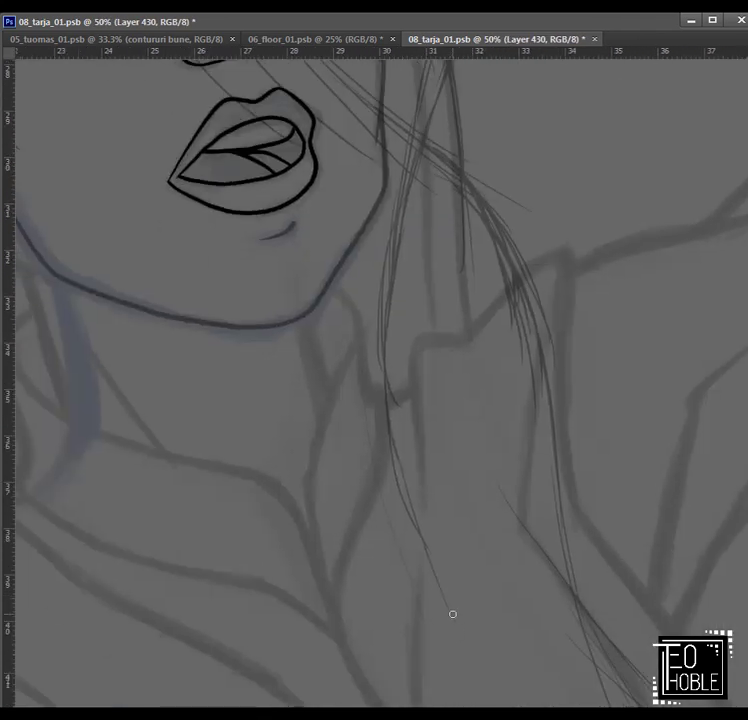
{"action": "left_click_drag", "start_coordinate": [451, 612], "coordinate": [403, 496]}
{"action": "key", "text": "ctrl+plus"}
{"action": "scroll", "coordinate": [374, 546], "scroll_direction": "down", "scroll_amount": 5}
{"action": "mouse_move", "coordinate": [467, 655]}
{"action": "left_mouse_down"}
{"action": "mouse_move", "coordinate": [345, 375]}
{"action": "mouse_move", "coordinate": [315, 277]}
{"action": "left_mouse_up"}
{"action": "mouse_move", "coordinate": [315, 277]}
{"action": "left_mouse_down"}
{"action": "mouse_move", "coordinate": [372, 517]}
{"action": "mouse_move", "coordinate": [345, 282]}
{"action": "left_mouse_up"}
{"action": "key", "text": "ctrl+minus"}
{"action": "key", "text": "ctrl+z"}
{"action": "key", "text": "ctrl+plus"}
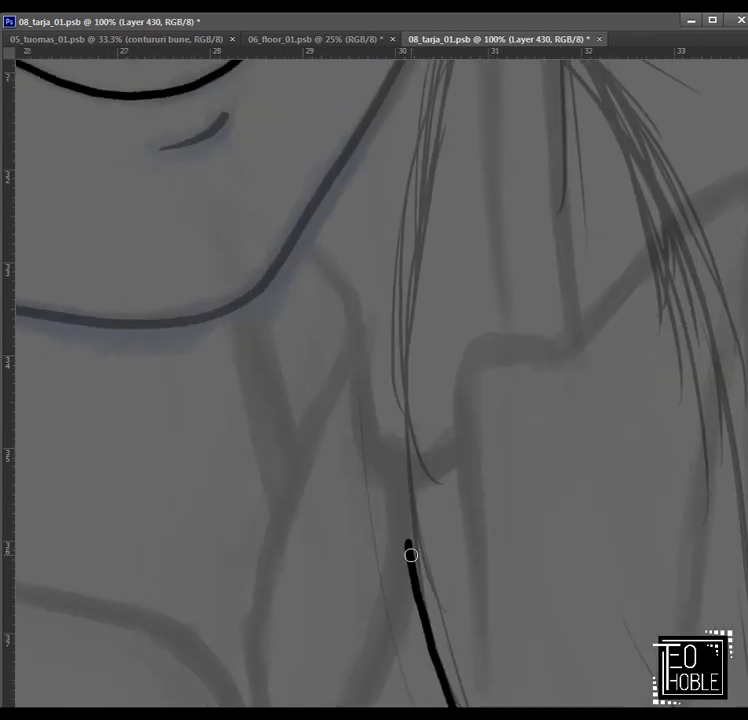
{"action": "left_click_drag", "start_coordinate": [411, 554], "coordinate": [399, 446]}
{"action": "key", "text": "ctrl+z"}
Step: Flip the whole canvas horizontally
{"action": "key", "text": "ctrl+minus"}
{"action": "key", "text": "ctrl+minus"}
{"action": "key", "text": "ctrl+minus"}
{"action": "scroll", "coordinate": [374, 360], "scroll_direction": "up", "scroll_amount": 5}
{"action": "left_click", "coordinate": [100, 3]}
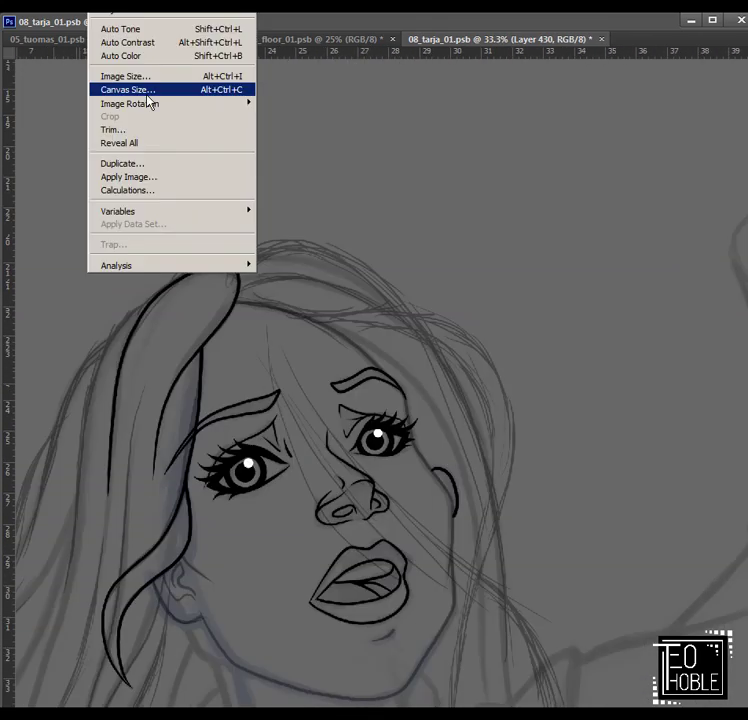
{"action": "left_click", "coordinate": [300, 173]}
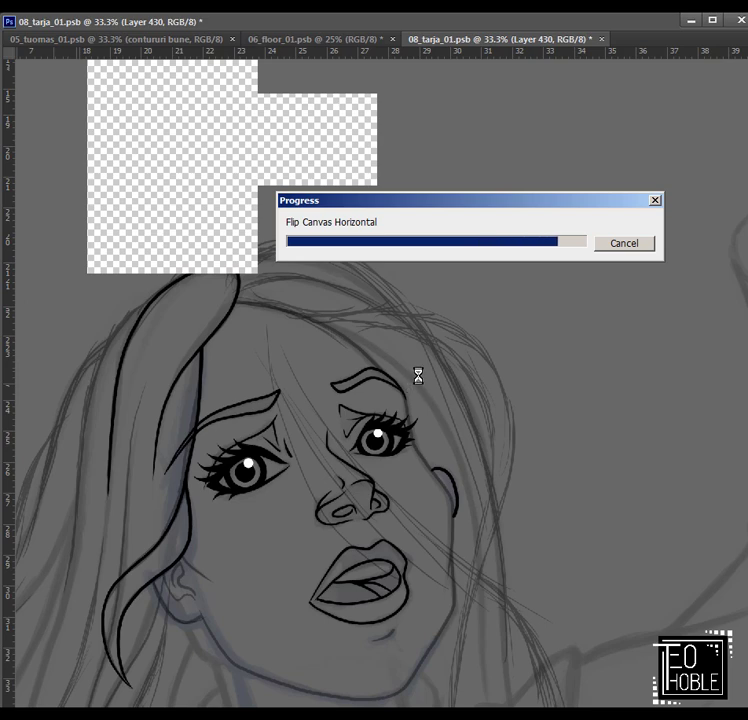
Step: Ink the inner outline of the long front hair strand from its tip below the chin up past the far ear
{"action": "scroll", "coordinate": [420, 378], "scroll_direction": "down", "scroll_amount": 5}
{"action": "key", "text": "ctrl+plus"}
{"action": "key", "text": "ctrl+plus"}
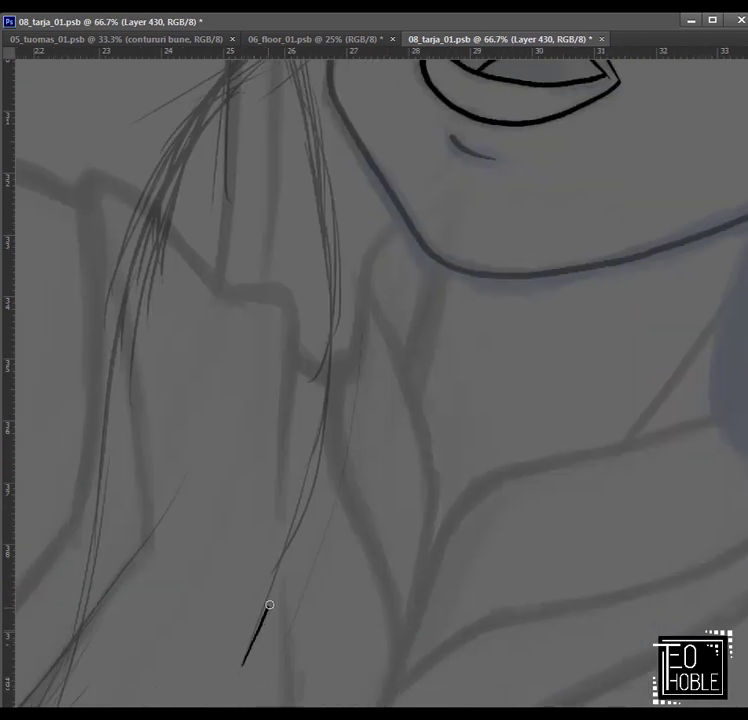
{"action": "mouse_move", "coordinate": [269, 605]}
{"action": "left_mouse_down"}
{"action": "mouse_move", "coordinate": [322, 451]}
{"action": "mouse_move", "coordinate": [349, 583]}
{"action": "mouse_move", "coordinate": [355, 509]}
{"action": "mouse_move", "coordinate": [363, 529]}
{"action": "mouse_move", "coordinate": [339, 432]}
{"action": "mouse_move", "coordinate": [361, 595]}
{"action": "mouse_move", "coordinate": [329, 454]}
{"action": "mouse_move", "coordinate": [331, 271]}
{"action": "mouse_move", "coordinate": [416, 145]}
{"action": "mouse_move", "coordinate": [337, 383]}
{"action": "mouse_move", "coordinate": [409, 351]}
{"action": "left_mouse_up"}
{"action": "key", "text": "ctrl+z"}
{"action": "left_click_drag", "start_coordinate": [343, 381], "coordinate": [410, 345]}
{"action": "key", "text": "ctrl+z"}
{"action": "key", "text": "ctrl+z"}
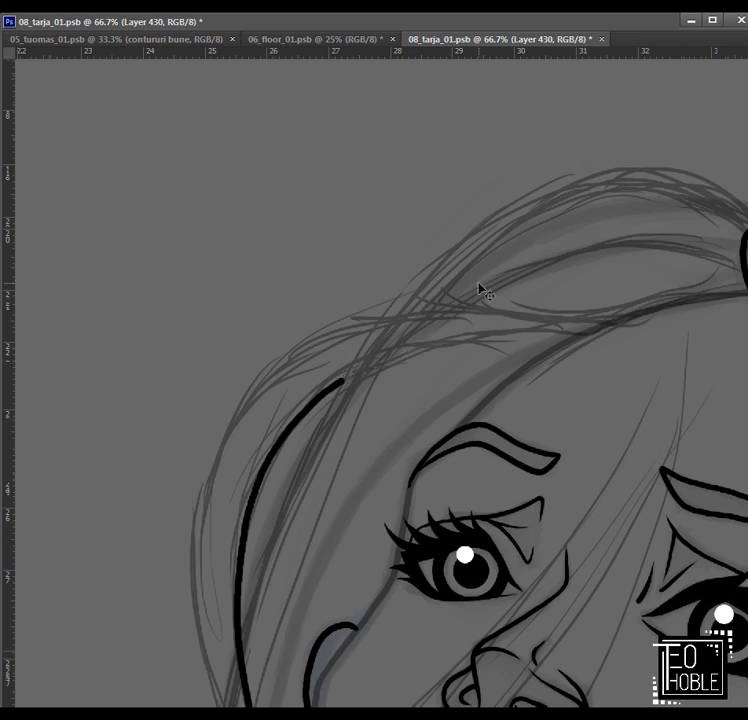
Step: Extend the inner strand outline over the far temple until it tapers into the hairline on the forehead
{"action": "key", "text": "ctrl+plus"}
{"action": "mouse_move", "coordinate": [157, 446]}
{"action": "left_mouse_down"}
{"action": "mouse_move", "coordinate": [324, 394]}
{"action": "mouse_move", "coordinate": [234, 404]}
{"action": "left_mouse_up"}
{"action": "mouse_move", "coordinate": [234, 404]}
{"action": "left_mouse_down"}
{"action": "mouse_move", "coordinate": [292, 421]}
{"action": "mouse_move", "coordinate": [455, 401]}
{"action": "left_mouse_up"}
{"action": "scroll", "coordinate": [498, 381], "scroll_direction": "up", "scroll_amount": 1}
{"action": "key", "text": "ctrl+comma"}
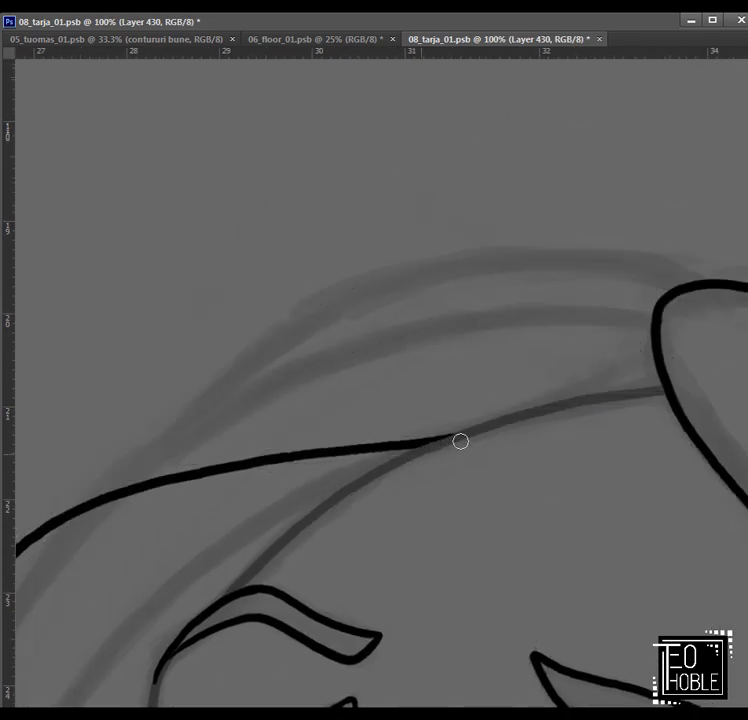
{"action": "key", "text": "ctrl+comma"}
Step: Create a new layer and ink the lower part of the long front strand's outer outline beside the far cheek
{"action": "key", "text": "ctrl+minus"}
{"action": "key", "text": "ctrl+minus"}
{"action": "key", "text": "ctrl+minus"}
{"action": "key", "text": "ctrl+plus"}
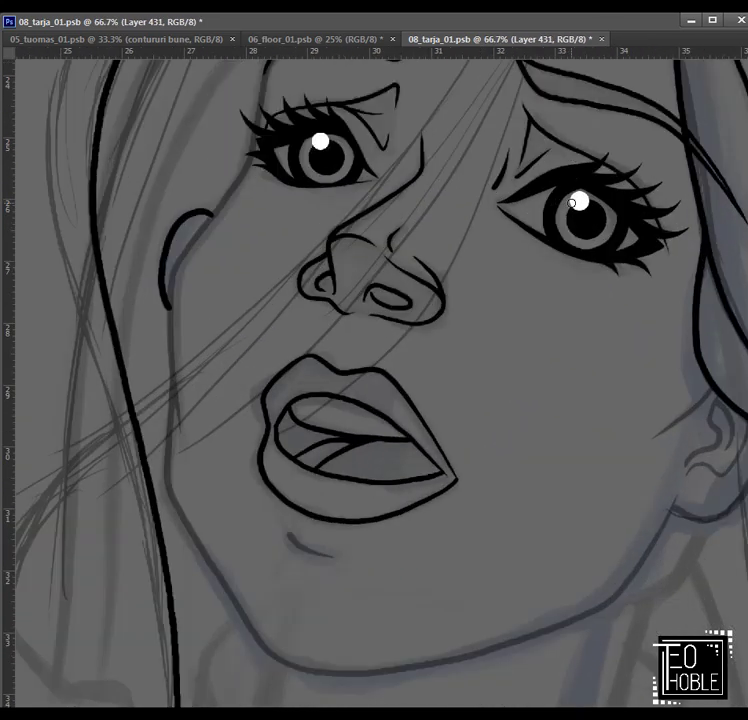
{"action": "key", "text": "ctrl+plus"}
{"action": "mouse_move", "coordinate": [348, 476]}
{"action": "left_mouse_down"}
{"action": "mouse_move", "coordinate": [367, 272]}
{"action": "mouse_move", "coordinate": [349, 546]}
{"action": "mouse_move", "coordinate": [336, 390]}
{"action": "mouse_move", "coordinate": [381, 616]}
{"action": "mouse_move", "coordinate": [340, 425]}
{"action": "left_mouse_up"}
{"action": "mouse_move", "coordinate": [340, 425]}
{"action": "left_mouse_down"}
{"action": "mouse_move", "coordinate": [381, 559]}
{"action": "mouse_move", "coordinate": [357, 470]}
{"action": "mouse_move", "coordinate": [388, 687]}
{"action": "left_mouse_up"}
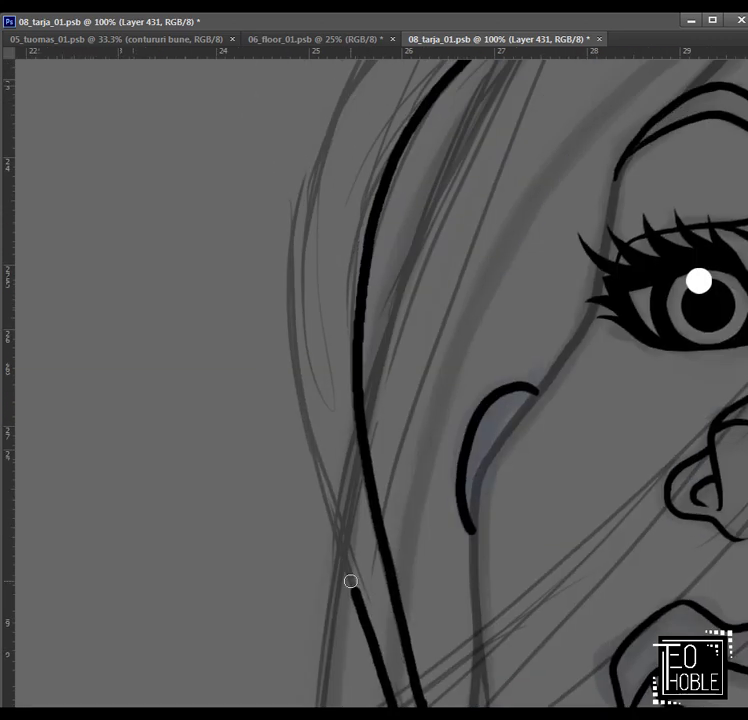
Step: Ink the upper bend of the strand's outer outline, curving around the far side of the head to the forehead hairline
{"action": "mouse_move", "coordinate": [351, 581]}
{"action": "left_mouse_down"}
{"action": "mouse_move", "coordinate": [296, 380]}
{"action": "mouse_move", "coordinate": [297, 203]}
{"action": "mouse_move", "coordinate": [242, 452]}
{"action": "mouse_move", "coordinate": [311, 304]}
{"action": "left_mouse_up"}
{"action": "key", "text": "ctrl+z"}
{"action": "mouse_move", "coordinate": [230, 363]}
{"action": "left_mouse_down"}
{"action": "mouse_move", "coordinate": [304, 320]}
{"action": "mouse_move", "coordinate": [405, 304]}
{"action": "mouse_move", "coordinate": [288, 383]}
{"action": "mouse_move", "coordinate": [528, 401]}
{"action": "left_mouse_up"}
{"action": "key", "text": "ctrl+minus"}
{"action": "key", "text": "ctrl+minus"}
{"action": "key", "text": "ctrl+minus"}
{"action": "key", "text": "ctrl+minus"}
{"action": "key", "text": "ctrl+minus"}
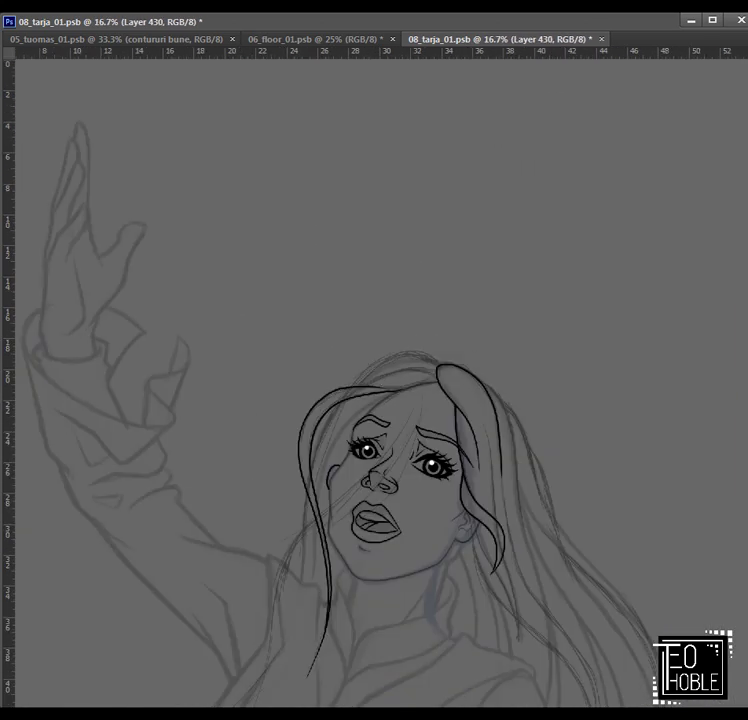
Step: Save the document
{"action": "key", "text": "ctrl+plus"}
{"action": "scroll", "coordinate": [374, 380], "scroll_direction": "down", "scroll_amount": 5}
{"action": "key", "text": "ctrl+s"}
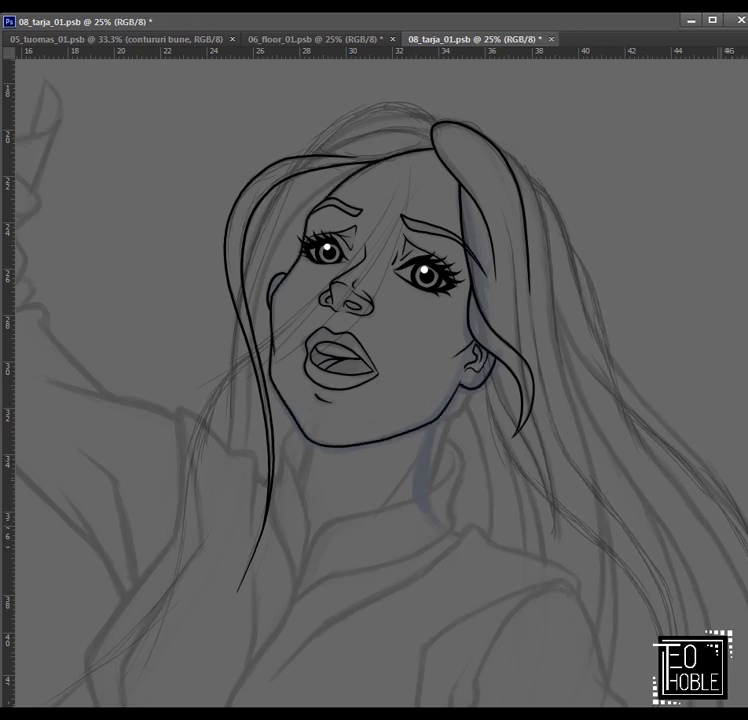
Step: Ink the near side of the neck and the tapered neck muscle line, both running down from the jaw
{"action": "key", "text": "alt+bracketleft"}
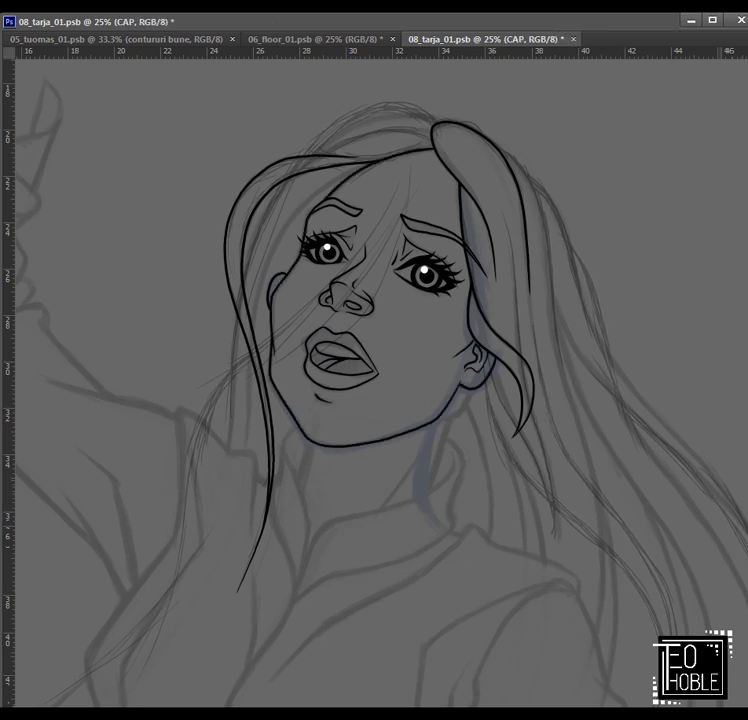
{"action": "key", "text": "alt+bracketleft"}
{"action": "key", "text": "alt+bracketleft"}
{"action": "key", "text": "ctrl+plus"}
{"action": "scroll", "coordinate": [454, 409], "scroll_direction": "down", "scroll_amount": 3}
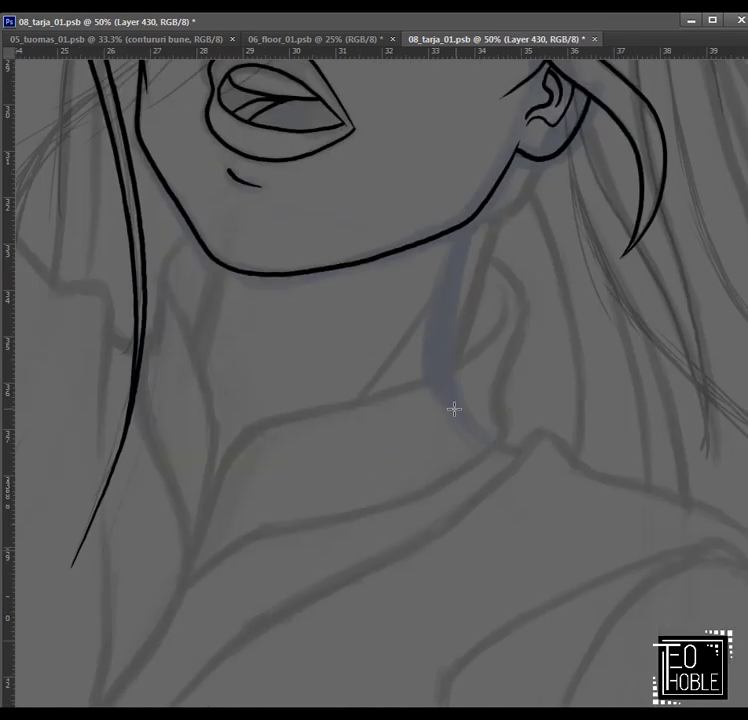
{"action": "key", "text": "ctrl+plus"}
{"action": "mouse_move", "coordinate": [448, 369]}
{"action": "left_mouse_down"}
{"action": "mouse_move", "coordinate": [456, 290]}
{"action": "mouse_move", "coordinate": [493, 156]}
{"action": "left_mouse_up"}
{"action": "key", "text": "ctrl+z"}
{"action": "mouse_move", "coordinate": [484, 430]}
{"action": "left_mouse_down"}
{"action": "mouse_move", "coordinate": [464, 396]}
{"action": "mouse_move", "coordinate": [440, 292]}
{"action": "left_mouse_up"}
{"action": "key", "text": "ctrl+z"}
{"action": "left_click_drag", "start_coordinate": [272, 479], "coordinate": [489, 167]}
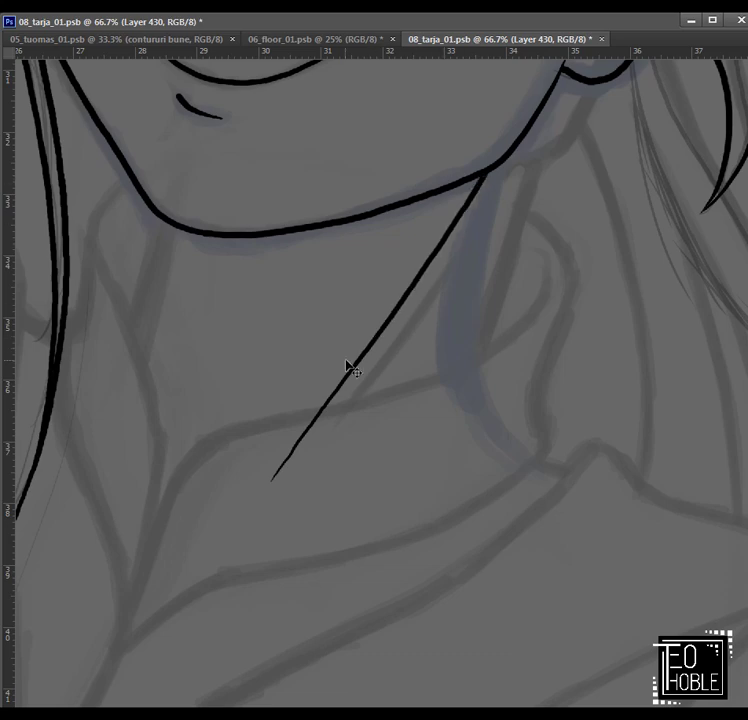
{"action": "key", "text": "ctrl+z"}
{"action": "left_click_drag", "start_coordinate": [338, 377], "coordinate": [451, 190]}
{"action": "mouse_move", "coordinate": [464, 412]}
{"action": "left_mouse_down"}
{"action": "mouse_move", "coordinate": [432, 347]}
{"action": "mouse_move", "coordinate": [448, 252]}
{"action": "mouse_move", "coordinate": [459, 175]}
{"action": "left_mouse_up"}
Step: Try to ink the far side of the neck below the jaw
{"action": "mouse_move", "coordinate": [135, 325]}
{"action": "left_mouse_down"}
{"action": "mouse_move", "coordinate": [305, 360]}
{"action": "mouse_move", "coordinate": [332, 248]}
{"action": "left_mouse_up"}
{"action": "key", "text": "ctrl+minus"}
{"action": "key", "text": "ctrl+minus"}
{"action": "key", "text": "ctrl+minus"}
{"action": "key", "text": "ctrl+minus"}
{"action": "key", "text": "ctrl+minus"}
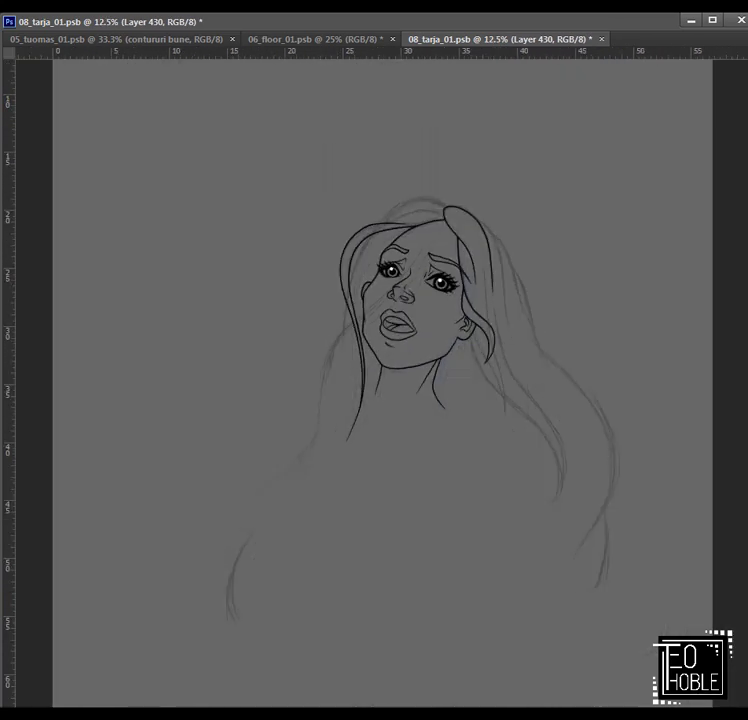
Step: Create a new layer and roughly sketch the far side of the neck and its shoulder line behind the hanging strand
{"action": "key", "text": "ctrl+Tab"}
{"action": "left_click", "coordinate": [447, 36]}
{"action": "key", "text": "ctrl+plus"}
{"action": "key", "text": "ctrl+plus"}
{"action": "key", "text": "ctrl+alt+shift+n"}
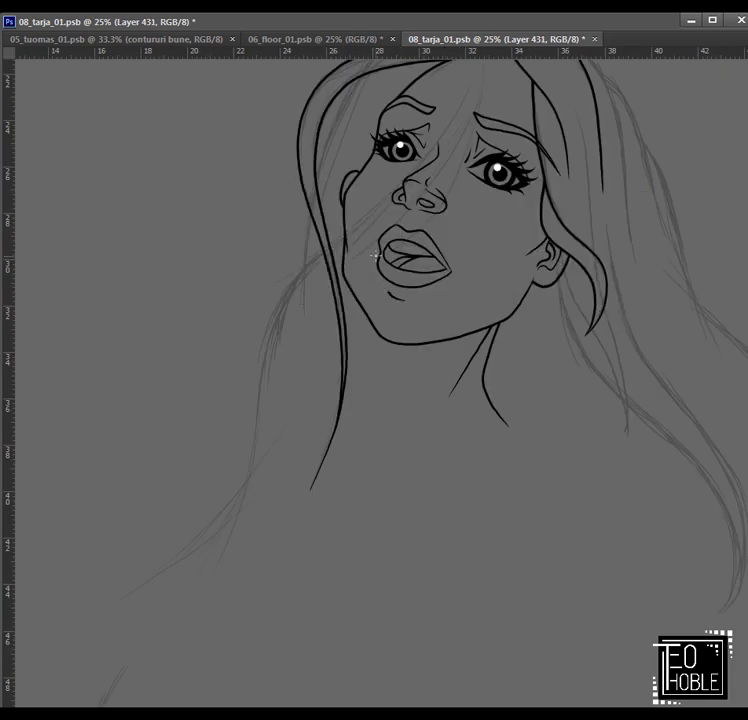
{"action": "left_click_drag", "start_coordinate": [364, 265], "coordinate": [343, 383]}
{"action": "left_click_drag", "start_coordinate": [345, 372], "coordinate": [282, 402]}
Step: Select the inked head layers together and shift them slightly right relative to the body sketch
{"action": "key", "text": "alt+bracketleft"}
{"action": "key", "text": "ctrl+minus"}
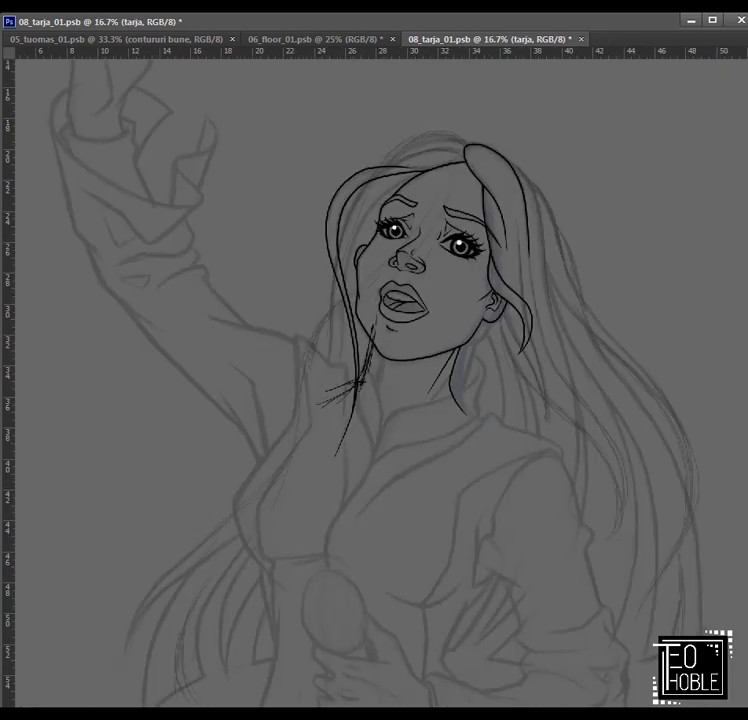
{"action": "key", "text": "alt+bracketright"}
{"action": "key", "text": "alt+bracketright"}
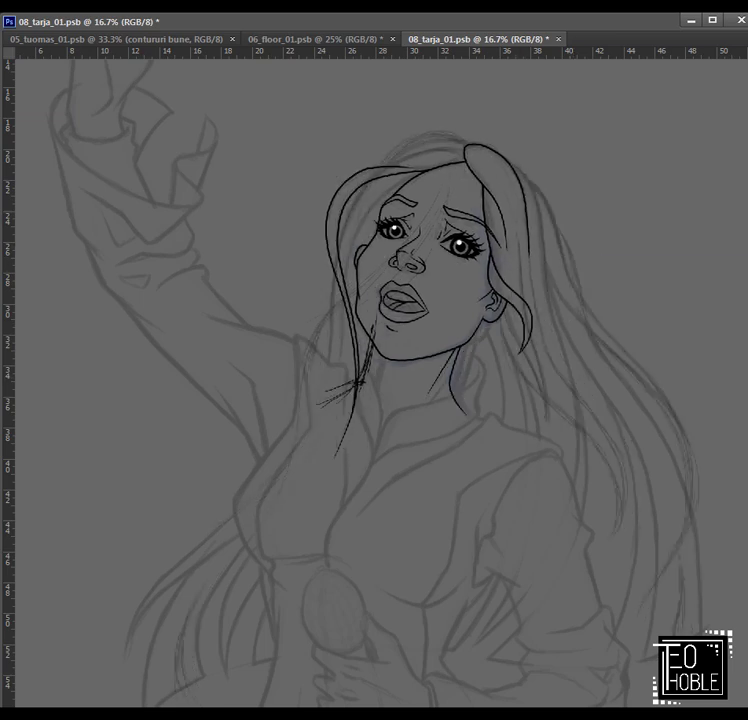
{"action": "left_click_drag", "start_coordinate": [536, 247], "coordinate": [546, 243]}
{"action": "key", "text": "ctrl+minus"}
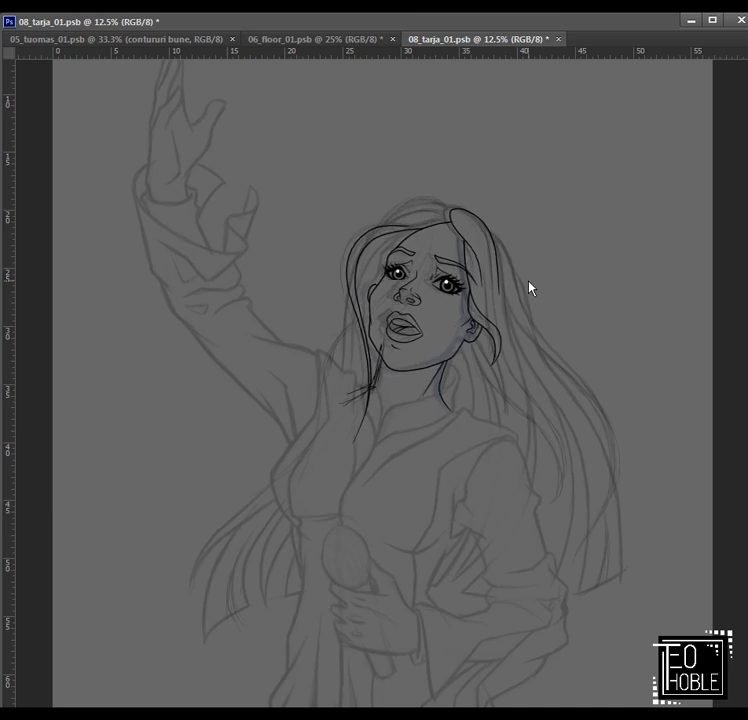
Step: Lasso the rough hair sketch and move it slightly right to fit the shifted head
{"action": "key", "text": "alt+bracketleft"}
{"action": "mouse_move", "coordinate": [472, 202]}
{"action": "left_mouse_down"}
{"action": "mouse_move", "coordinate": [571, 424]}
{"action": "mouse_move", "coordinate": [440, 232]}
{"action": "left_mouse_up"}
{"action": "left_click", "coordinate": [445, 225]}
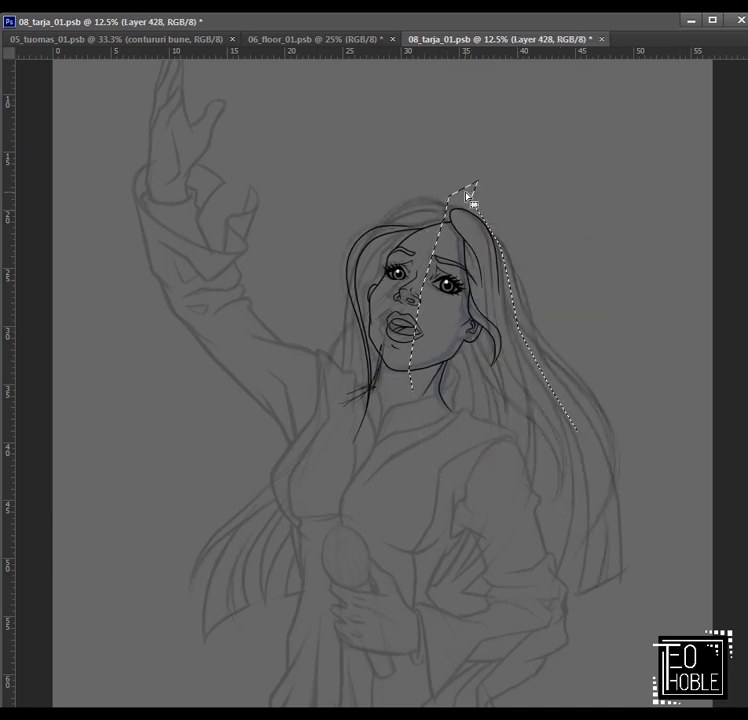
{"action": "left_click", "coordinate": [320, 328]}
{"action": "right_click", "coordinate": [337, 357]}
{"action": "left_click", "coordinate": [364, 366]}
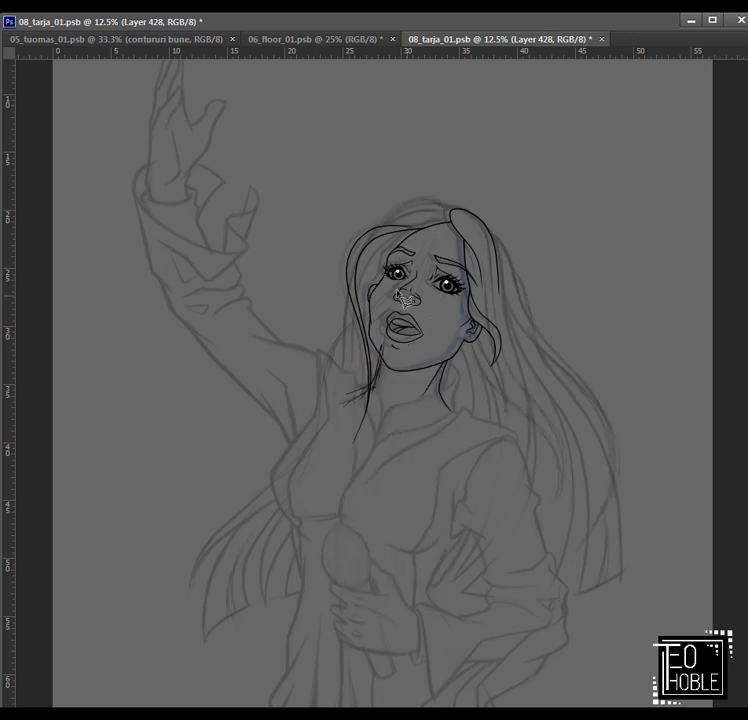
{"action": "left_click_drag", "start_coordinate": [531, 322], "coordinate": [537, 317]}
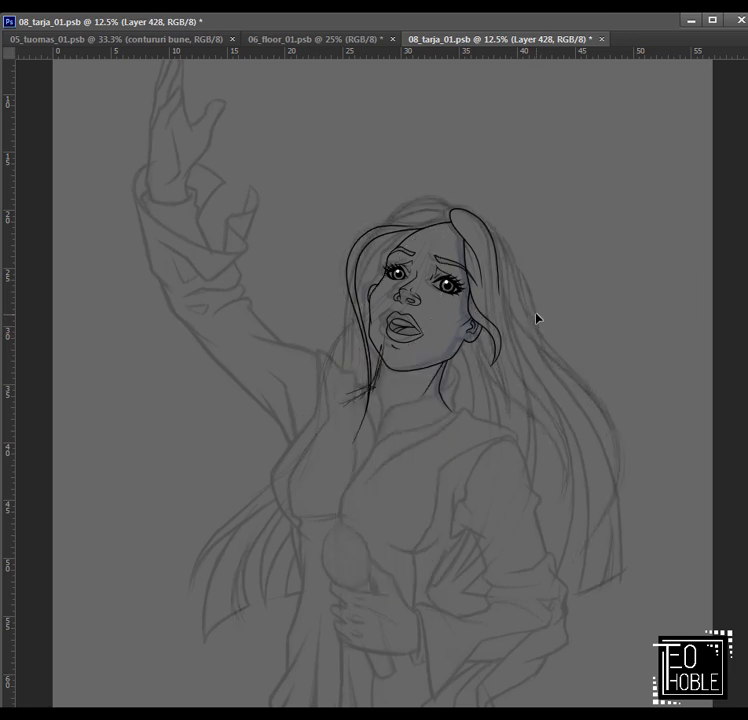
Step: Group the hair sketch layers and save the document
{"action": "key", "text": "ctrl+g"}
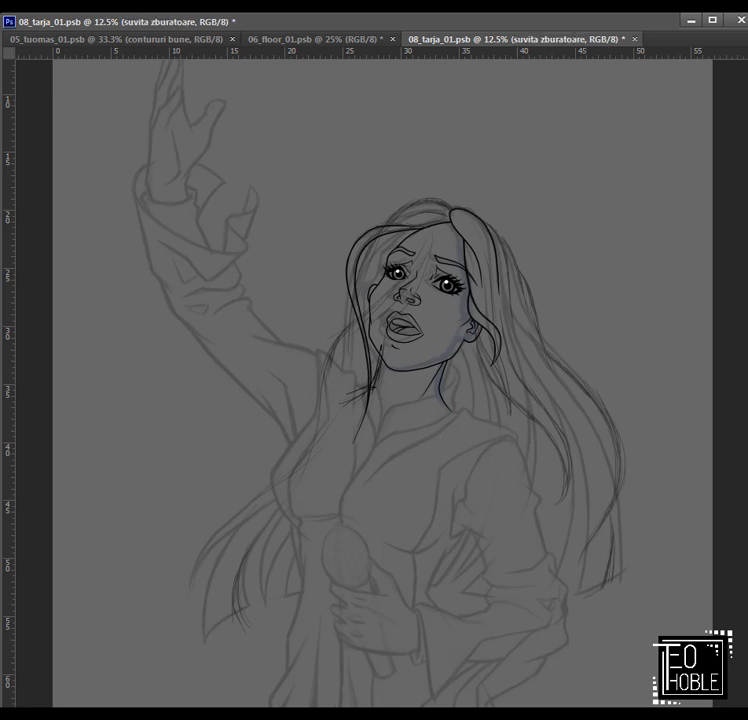
{"action": "key", "text": "ctrl+s"}
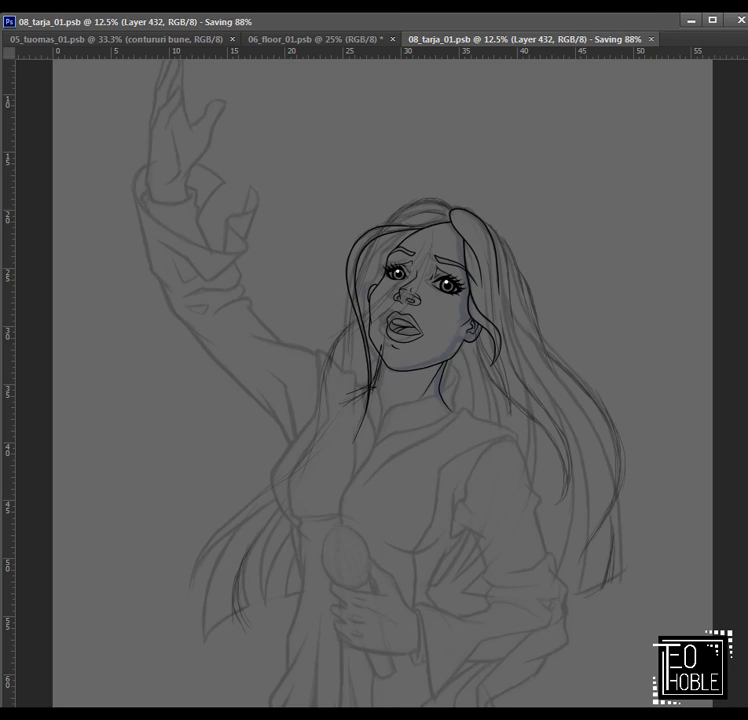
Step: Outline the sketched hair on the raised-arm side with the Polygonal Lasso and cut it onto its own layer
{"action": "left_click", "coordinate": [426, 418]}
{"action": "left_click", "coordinate": [220, 685]}
{"action": "left_click", "coordinate": [137, 531]}
{"action": "left_click", "coordinate": [344, 120]}
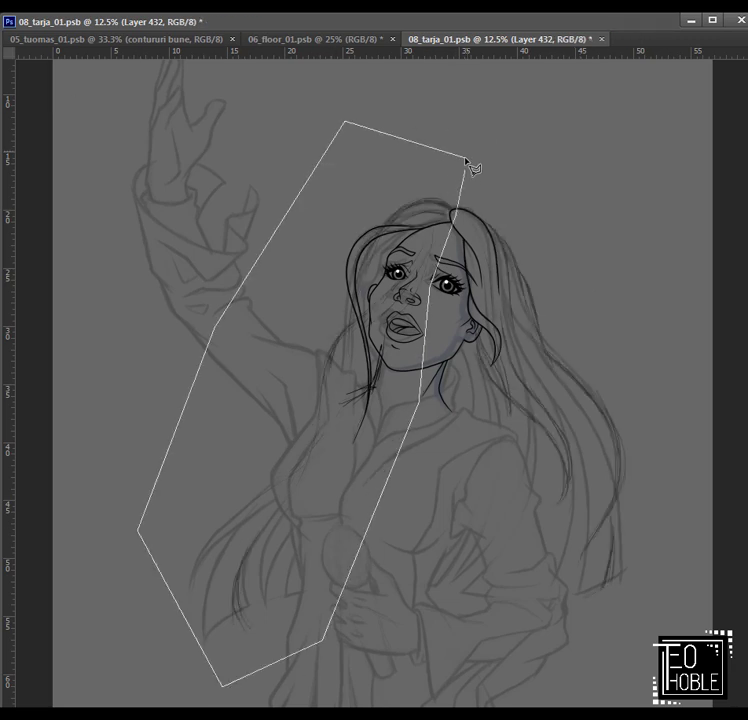
{"action": "left_click", "coordinate": [465, 165]}
{"action": "right_click", "coordinate": [434, 234]}
{"action": "left_click", "coordinate": [484, 347]}
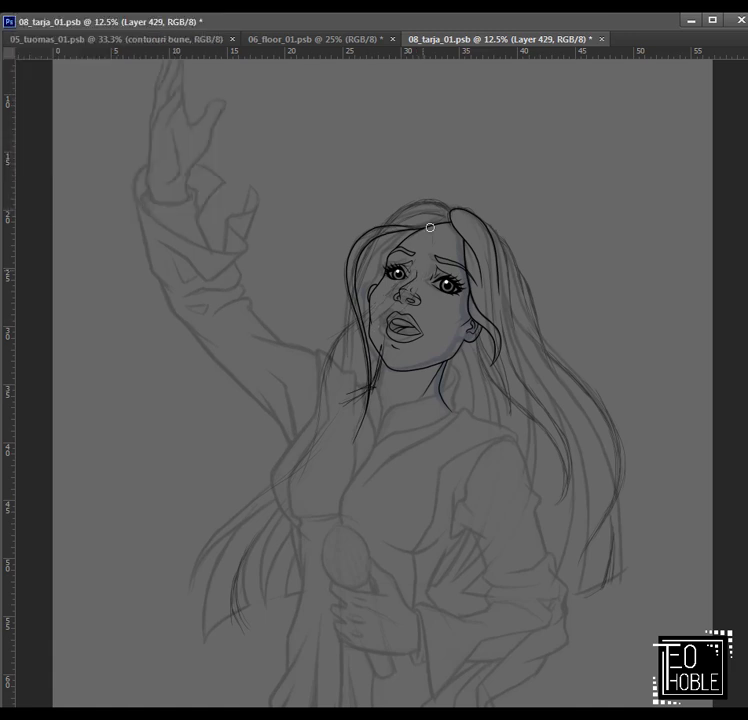
Step: Select the near-side hair in the body sketch, shift it slightly outward, and merge it back into the tarja sketch
{"action": "left_click", "coordinate": [20, 2]}
{"action": "right_click", "coordinate": [553, 403]}
{"action": "left_click", "coordinate": [597, 531]}
{"action": "right_click", "coordinate": [515, 337]}
{"action": "left_click", "coordinate": [551, 399]}
{"action": "mouse_move", "coordinate": [510, 425]}
{"action": "left_mouse_down"}
{"action": "mouse_move", "coordinate": [486, 307]}
{"action": "mouse_move", "coordinate": [619, 266]}
{"action": "mouse_move", "coordinate": [579, 613]}
{"action": "mouse_move", "coordinate": [556, 533]}
{"action": "mouse_move", "coordinate": [510, 423]}
{"action": "left_mouse_up"}
{"action": "mouse_move", "coordinate": [453, 585]}
{"action": "left_mouse_down"}
{"action": "mouse_move", "coordinate": [484, 572]}
{"action": "mouse_move", "coordinate": [475, 543]}
{"action": "left_mouse_up"}
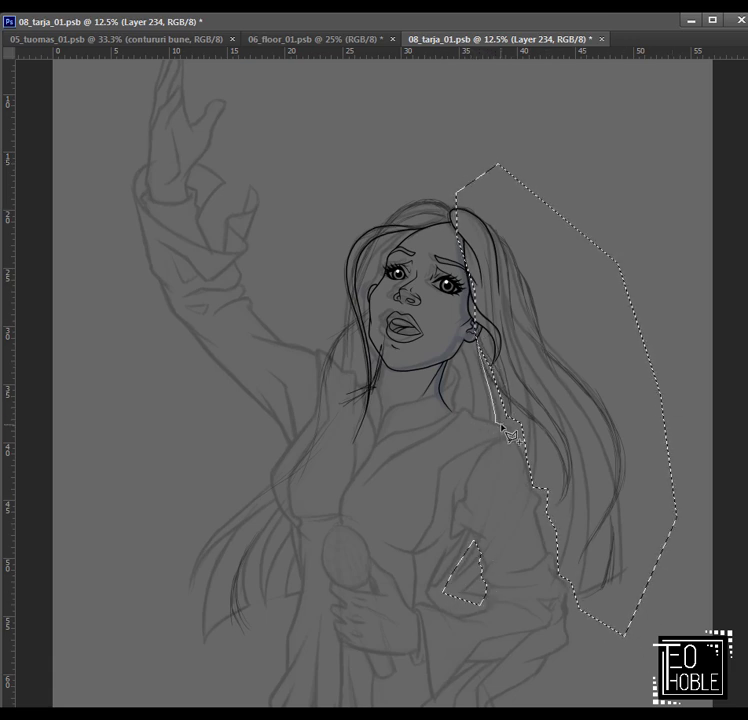
{"action": "right_click", "coordinate": [516, 368]}
{"action": "left_click", "coordinate": [531, 378]}
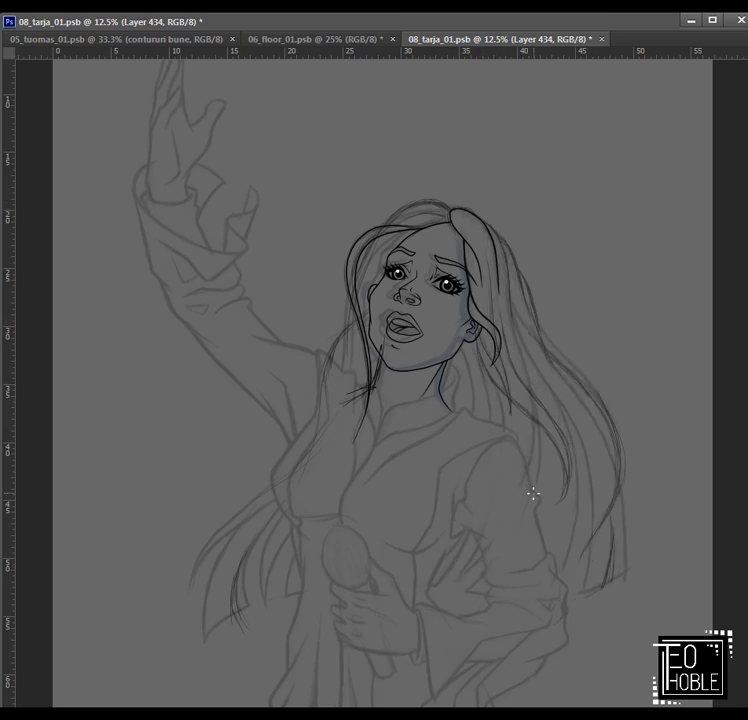
{"action": "key", "text": "ctrl+e"}
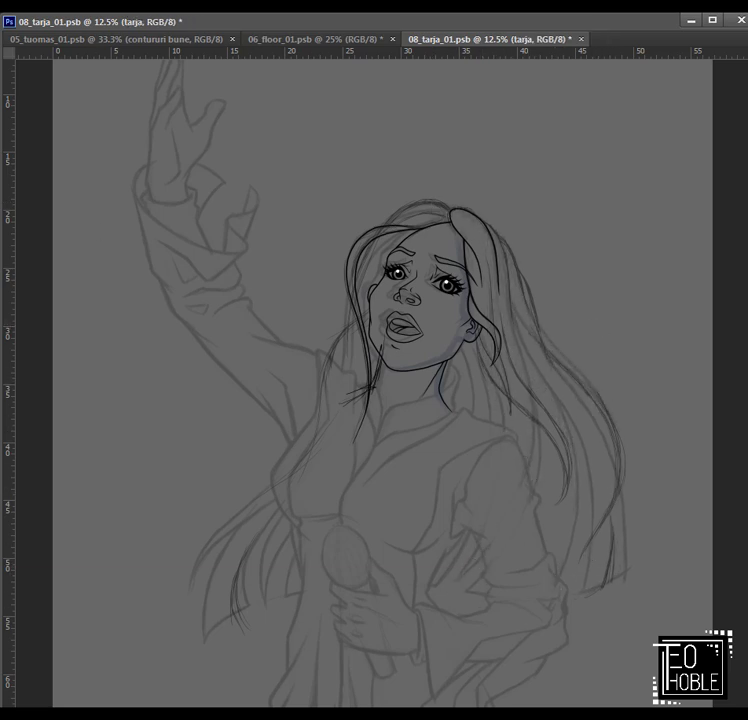
Step: Fade the rough neck sketch and ink the far side of the neck over it, from the hanging strand to the jaw
{"action": "key", "text": "ctrl+g"}
{"action": "scroll", "coordinate": [415, 310], "scroll_direction": "up", "scroll_amount": 4}
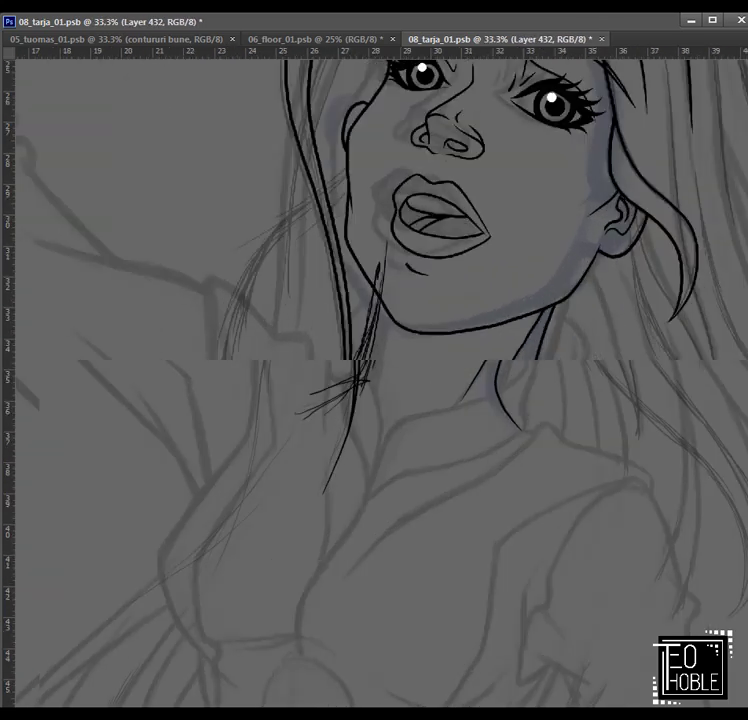
{"action": "scroll", "coordinate": [415, 310], "scroll_direction": "down", "scroll_amount": 2}
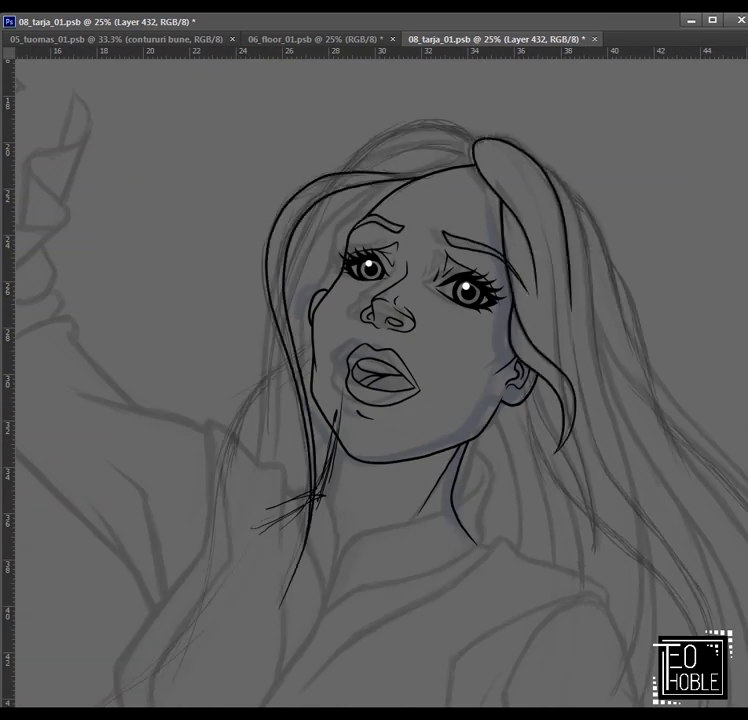
{"action": "key", "text": "alt+bracketleft"}
{"action": "key", "text": "alt+bracketleft"}
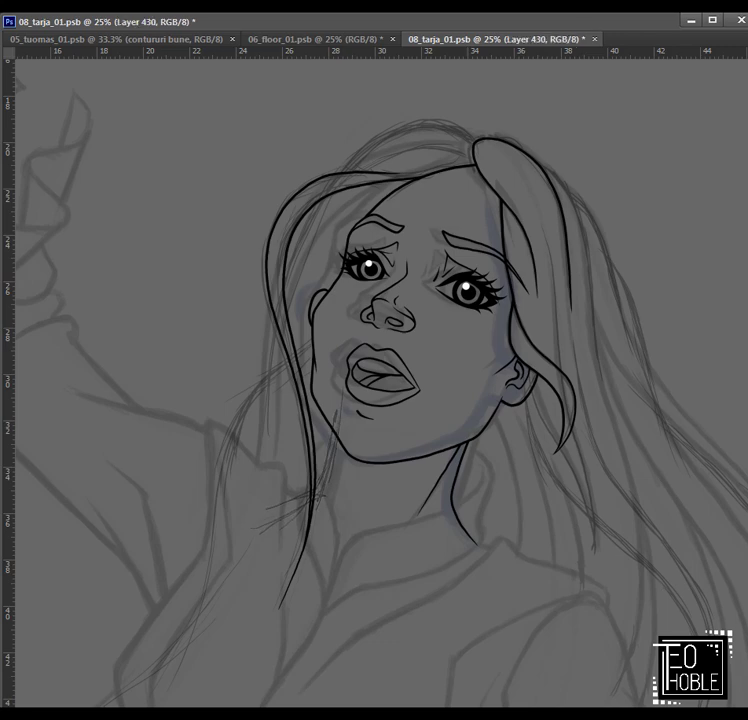
{"action": "scroll", "coordinate": [300, 490], "scroll_direction": "up", "scroll_amount": 3}
{"action": "mouse_move", "coordinate": [286, 436]}
{"action": "left_mouse_down"}
{"action": "mouse_move", "coordinate": [327, 413]}
{"action": "mouse_move", "coordinate": [355, 342]}
{"action": "mouse_move", "coordinate": [377, 214]}
{"action": "left_mouse_up"}
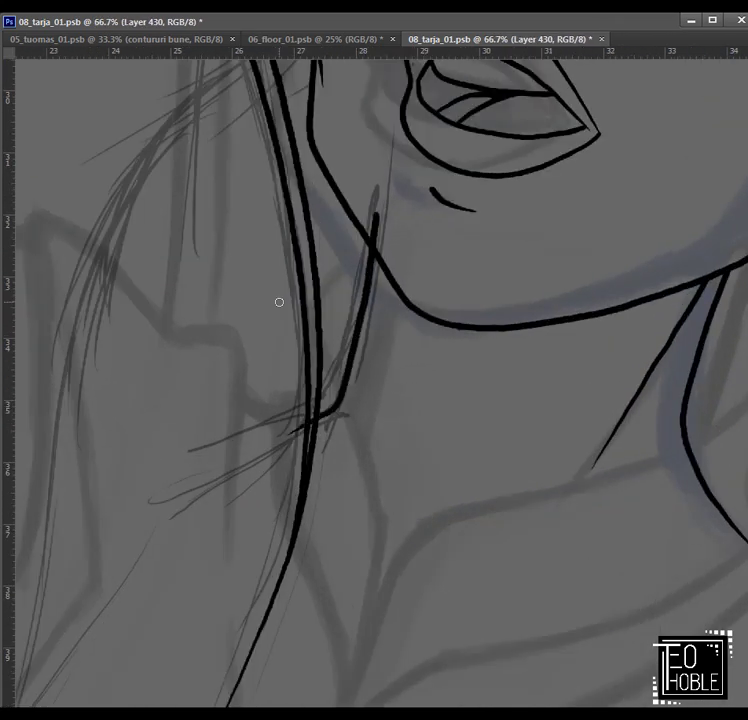
Step: Name the neck layer gat and clear the rough neck sketch
{"action": "key", "text": "alt+bracketright"}
{"action": "key", "text": "ctrl+minus"}
{"action": "key", "text": "ctrl+minus"}
{"action": "key", "text": "ctrl+minus"}
{"action": "key", "text": "ctrl+minus"}
{"action": "key", "text": "ctrl+plus"}
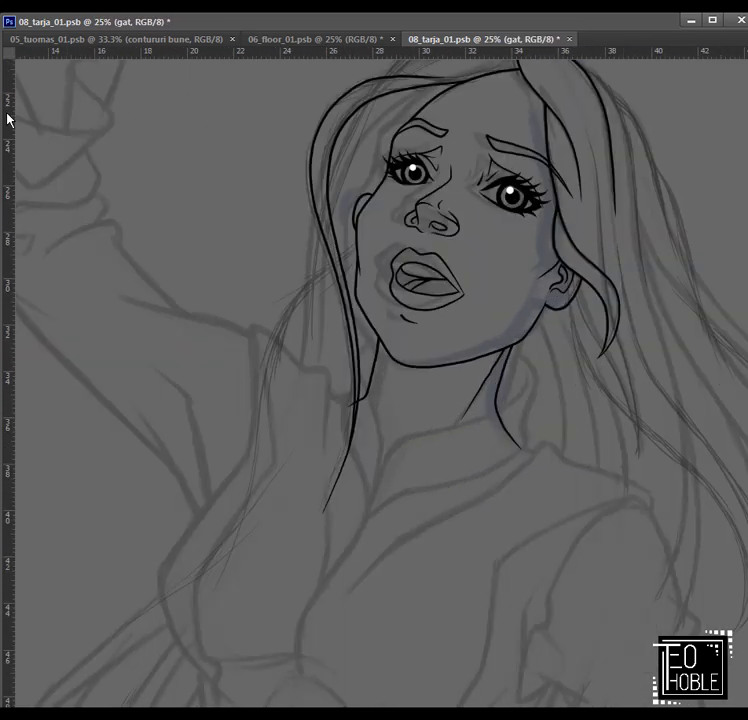
Step: On a new layer, ink both edges of the tapering hair lock hanging from behind the near ear
{"action": "key", "text": "ctrl+minus"}
{"action": "key", "text": "ctrl+minus"}
{"action": "key", "text": "ctrl+minus"}
{"action": "key", "text": "alt+bracketright"}
{"action": "scroll", "coordinate": [462, 318], "scroll_direction": "up", "scroll_amount": 5}
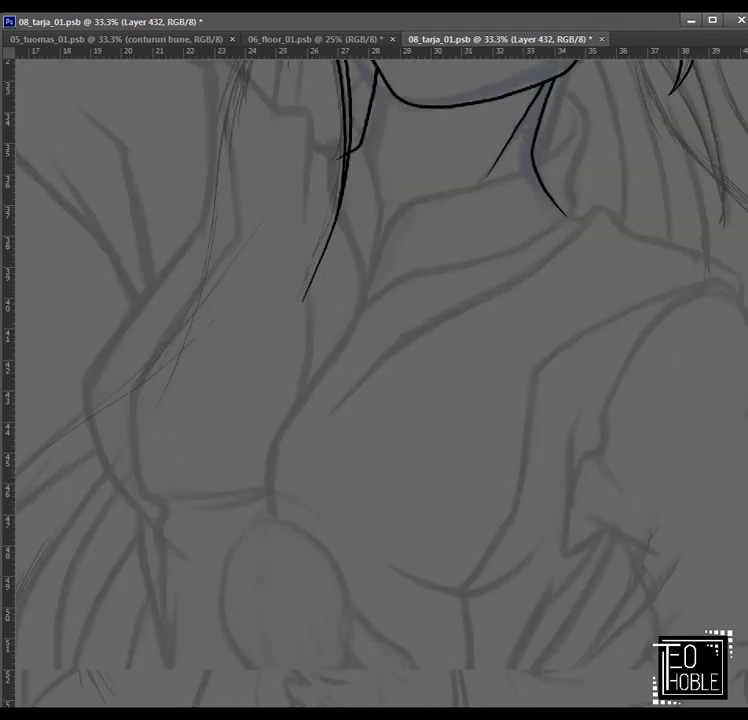
{"action": "mouse_move", "coordinate": [465, 512]}
{"action": "left_mouse_down"}
{"action": "mouse_move", "coordinate": [460, 466]}
{"action": "mouse_move", "coordinate": [424, 356]}
{"action": "mouse_move", "coordinate": [336, 194]}
{"action": "mouse_move", "coordinate": [481, 539]}
{"action": "mouse_move", "coordinate": [430, 356]}
{"action": "left_mouse_up"}
{"action": "left_click_drag", "start_coordinate": [454, 216], "coordinate": [481, 438]}
{"action": "mouse_move", "coordinate": [404, 192]}
{"action": "left_mouse_down"}
{"action": "mouse_move", "coordinate": [421, 235]}
{"action": "mouse_move", "coordinate": [430, 300]}
{"action": "mouse_move", "coordinate": [437, 490]}
{"action": "left_mouse_up"}
{"action": "scroll", "coordinate": [437, 490], "scroll_direction": "up", "scroll_amount": 1}
{"action": "scroll", "coordinate": [462, 580], "scroll_direction": "down", "scroll_amount": 2}
{"action": "key", "text": "ctrl+shift+alt+n"}
{"action": "scroll", "coordinate": [462, 583], "scroll_direction": "up", "scroll_amount": 3}
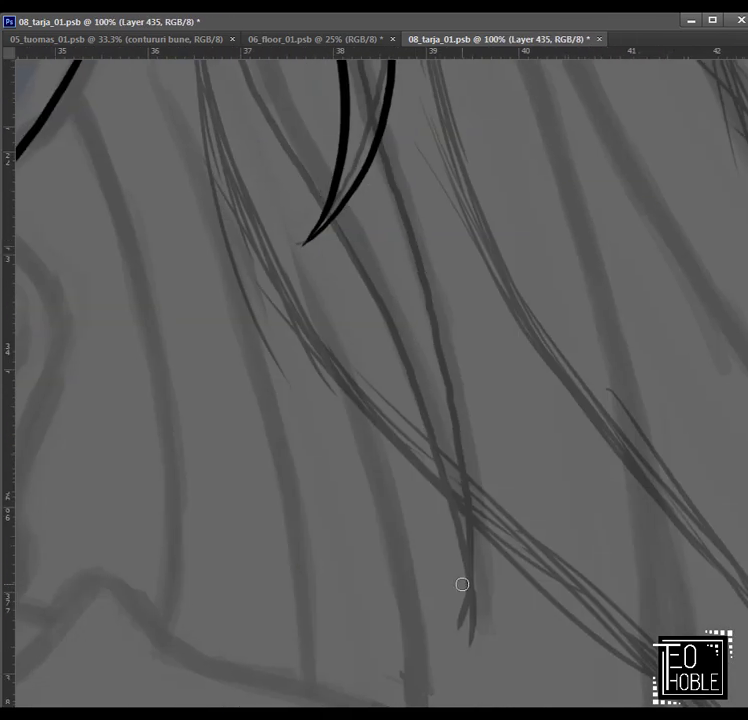
{"action": "mouse_move", "coordinate": [464, 620]}
{"action": "left_mouse_down"}
{"action": "mouse_move", "coordinate": [443, 476]}
{"action": "mouse_move", "coordinate": [394, 366]}
{"action": "left_mouse_up"}
{"action": "mouse_move", "coordinate": [394, 366]}
{"action": "left_mouse_down"}
{"action": "mouse_move", "coordinate": [475, 600]}
{"action": "mouse_move", "coordinate": [425, 492]}
{"action": "mouse_move", "coordinate": [333, 339]}
{"action": "mouse_move", "coordinate": [282, 204]}
{"action": "left_mouse_up"}
{"action": "left_click_drag", "start_coordinate": [444, 440], "coordinate": [364, 203]}
{"action": "mouse_move", "coordinate": [448, 622]}
{"action": "left_mouse_down"}
{"action": "mouse_move", "coordinate": [436, 389]}
{"action": "mouse_move", "coordinate": [409, 284]}
{"action": "left_mouse_up"}
{"action": "mouse_move", "coordinate": [409, 284]}
{"action": "left_mouse_down"}
{"action": "mouse_move", "coordinate": [459, 520]}
{"action": "mouse_move", "coordinate": [387, 316]}
{"action": "left_mouse_up"}
{"action": "mouse_move", "coordinate": [405, 100]}
{"action": "left_mouse_down"}
{"action": "mouse_move", "coordinate": [439, 412]}
{"action": "mouse_move", "coordinate": [500, 537]}
{"action": "left_mouse_up"}
{"action": "mouse_move", "coordinate": [401, 95]}
{"action": "left_mouse_down"}
{"action": "mouse_move", "coordinate": [429, 219]}
{"action": "mouse_move", "coordinate": [457, 456]}
{"action": "mouse_move", "coordinate": [468, 674]}
{"action": "mouse_move", "coordinate": [320, 240]}
{"action": "left_mouse_up"}
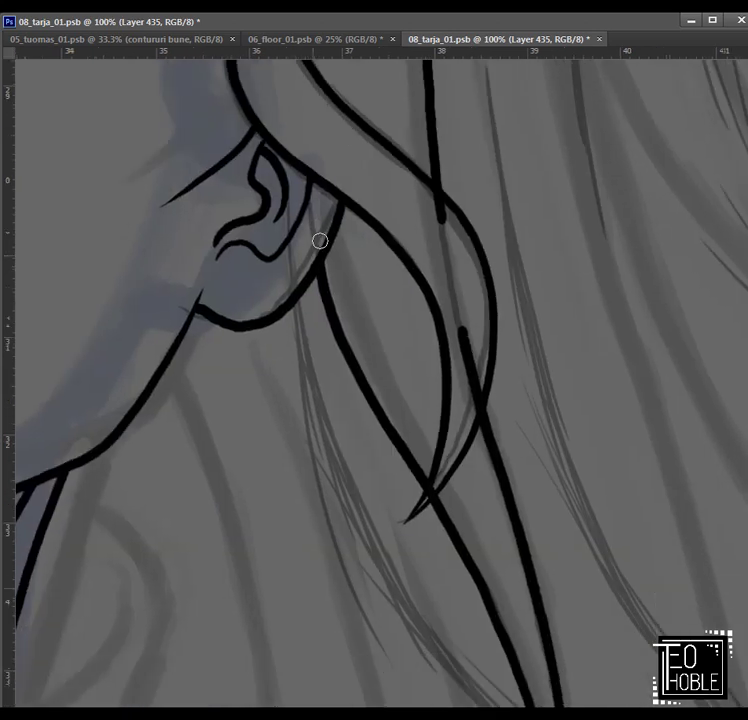
Step: Merge the inked lock behind the ear into the hair 2 layer
{"action": "key", "text": "ctrl+minus"}
{"action": "key", "text": "ctrl+minus"}
{"action": "key", "text": "ctrl+minus"}
{"action": "key", "text": "ctrl+minus"}
{"action": "key", "text": "ctrl+minus"}
{"action": "key", "text": "ctrl+e"}
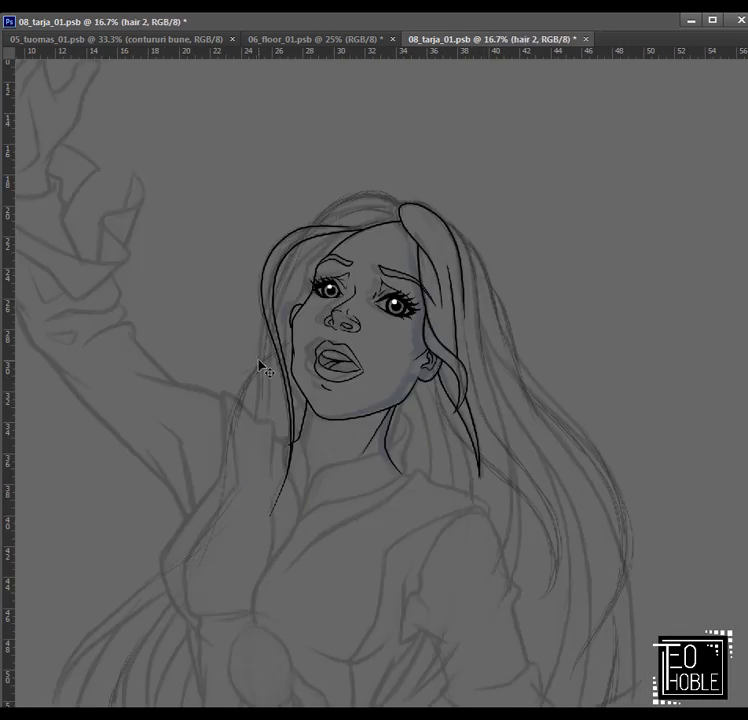
Step: Lasso the hair area on the raised-arm side of the face, clear the selection's contents, and deselect
{"action": "key", "text": "l"}
{"action": "mouse_move", "coordinate": [244, 398]}
{"action": "left_mouse_down"}
{"action": "mouse_move", "coordinate": [298, 410]}
{"action": "mouse_move", "coordinate": [240, 308]}
{"action": "mouse_move", "coordinate": [244, 398]}
{"action": "mouse_move", "coordinate": [330, 273]}
{"action": "left_mouse_up"}
{"action": "key", "text": "Delete"}
{"action": "key", "text": "ctrl+d"}
Step: Lower the crown of the hair sketch slightly toward the inked parting and save the file
{"action": "left_click", "coordinate": [466, 228], "text": "ctrl"}
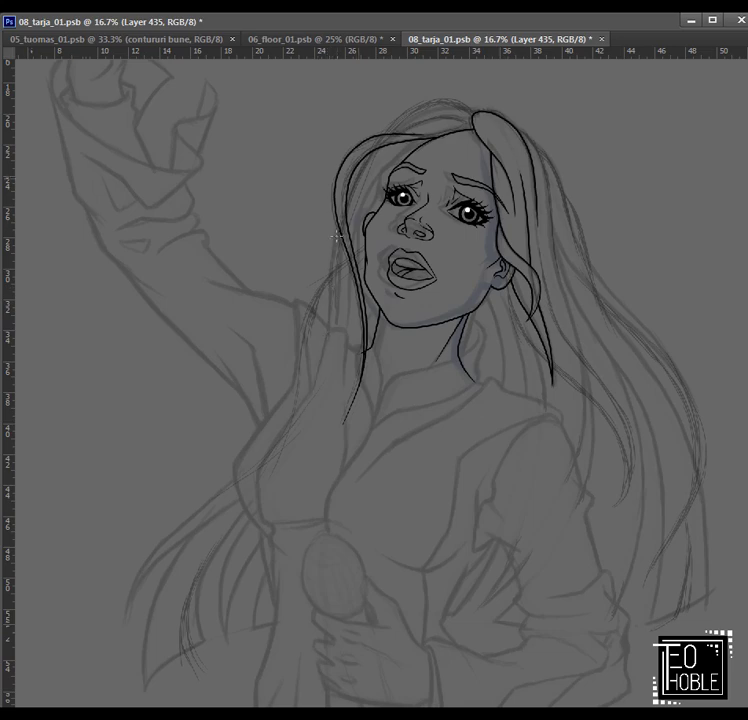
{"action": "left_click", "coordinate": [452, 314], "text": "ctrl"}
{"action": "scroll", "coordinate": [452, 314], "scroll_direction": "up", "scroll_amount": 3}
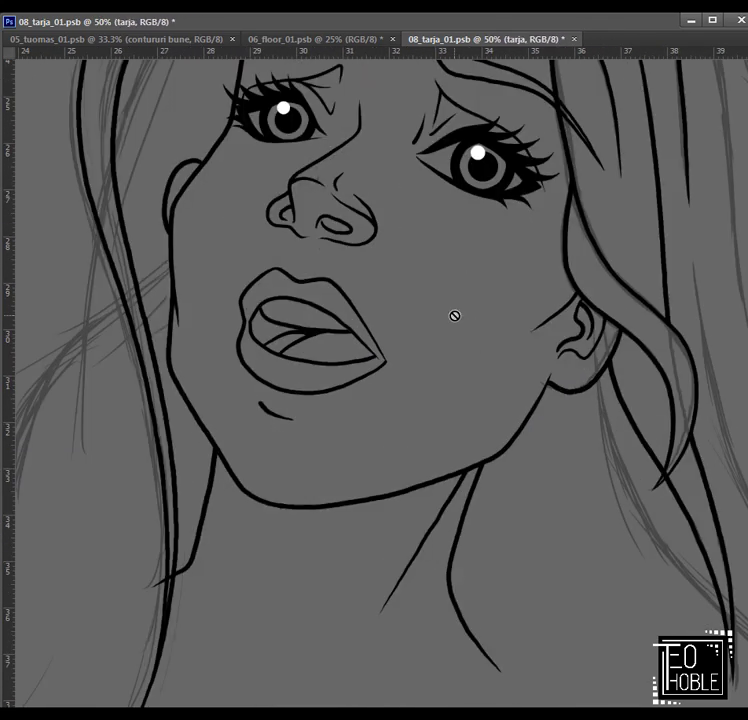
{"action": "scroll", "coordinate": [452, 314], "scroll_direction": "down", "scroll_amount": 2}
{"action": "scroll", "coordinate": [380, 384], "scroll_direction": "down", "scroll_amount": 1}
{"action": "key", "text": "ctrl+shift+alt+n"}
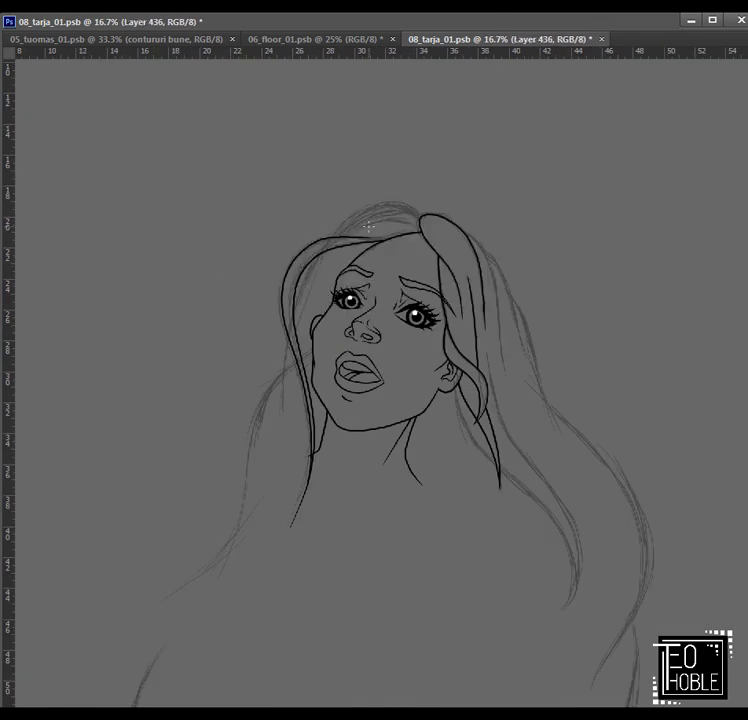
{"action": "left_click", "coordinate": [380, 210], "text": "ctrl"}
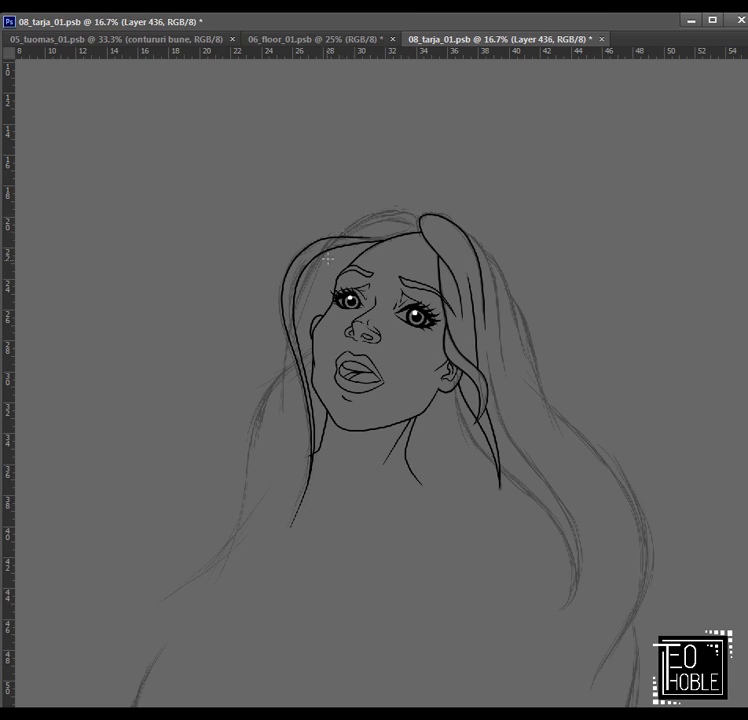
{"action": "left_click", "coordinate": [418, 215], "text": "ctrl"}
{"action": "scroll", "coordinate": [512, 508], "scroll_direction": "down", "scroll_amount": 1}
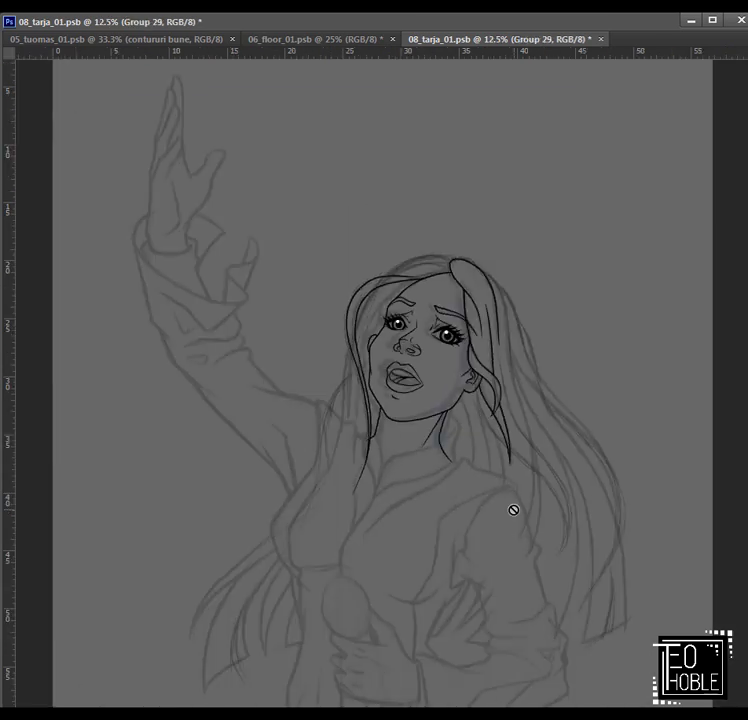
{"action": "key", "text": "ctrl+s"}
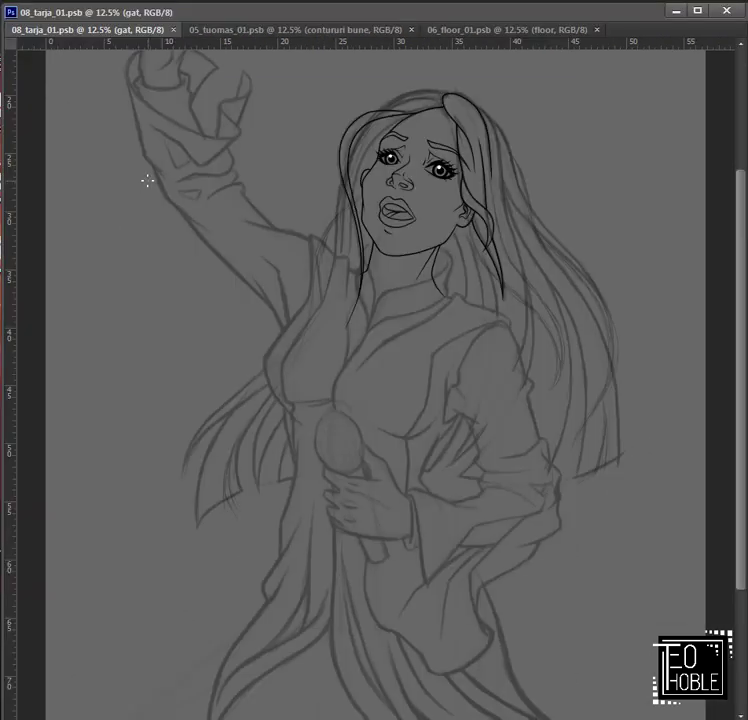
Step: On a new layer, ink the inner edge of the long hair lock from its curled tip up to the ear
{"action": "scroll", "coordinate": [357, 666], "scroll_direction": "up", "scroll_amount": 4}
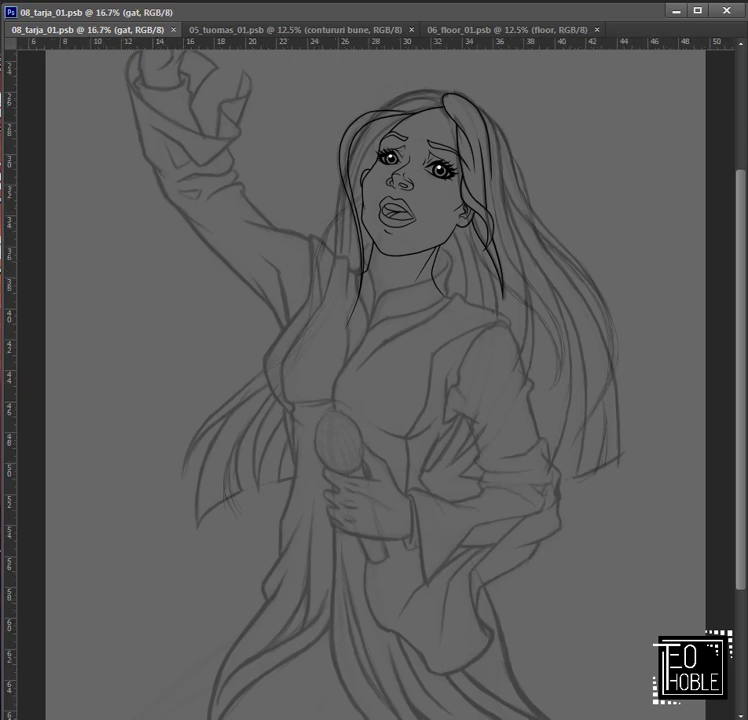
{"action": "scroll", "coordinate": [357, 666], "scroll_direction": "up", "scroll_amount": 5}
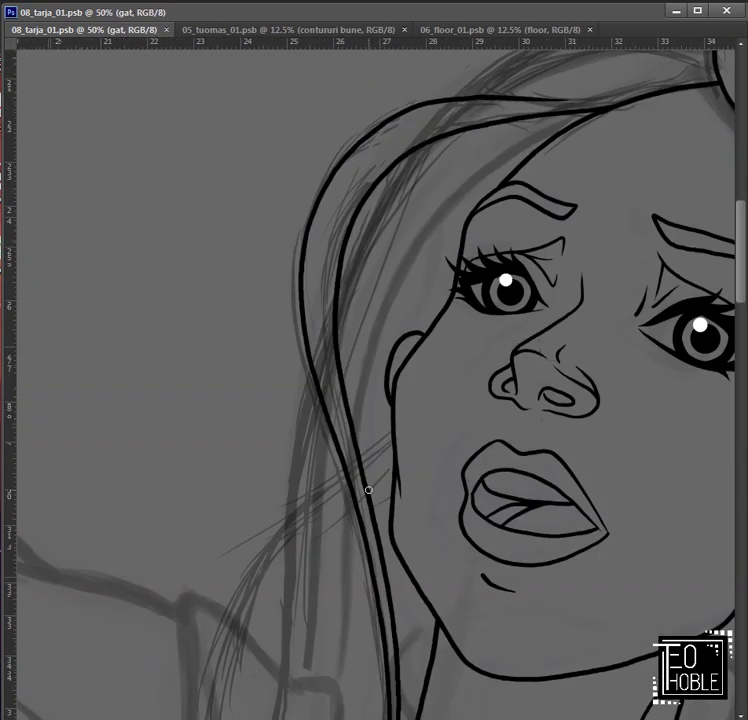
{"action": "mouse_move", "coordinate": [610, 206]}
{"action": "left_mouse_down"}
{"action": "mouse_move", "coordinate": [518, 139]}
{"action": "mouse_move", "coordinate": [30, 60]}
{"action": "left_mouse_up"}
{"action": "key", "text": "alt+bracketleft"}
{"action": "key", "text": "alt+bracketleft"}
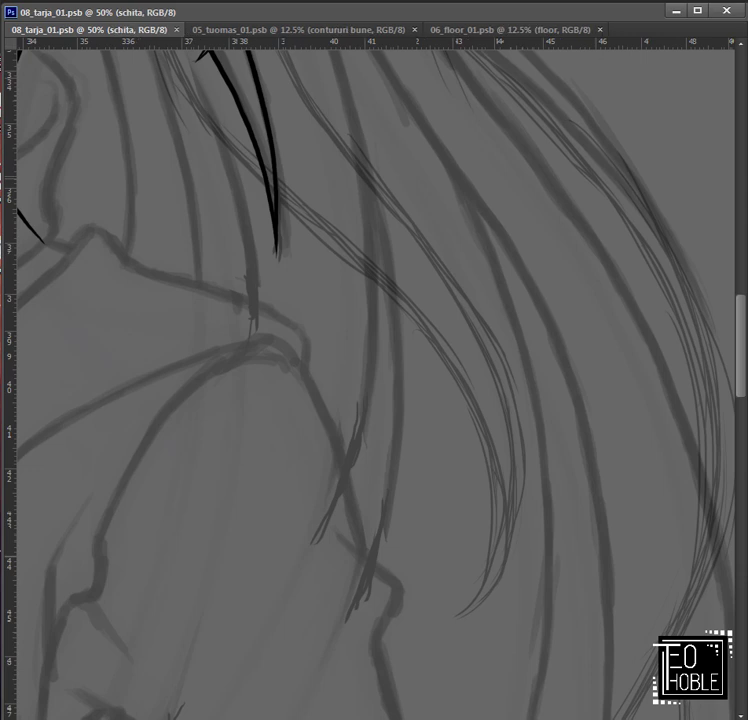
{"action": "key", "text": "alt+bracketleft"}
{"action": "key", "text": "ctrl+shift+alt+n"}
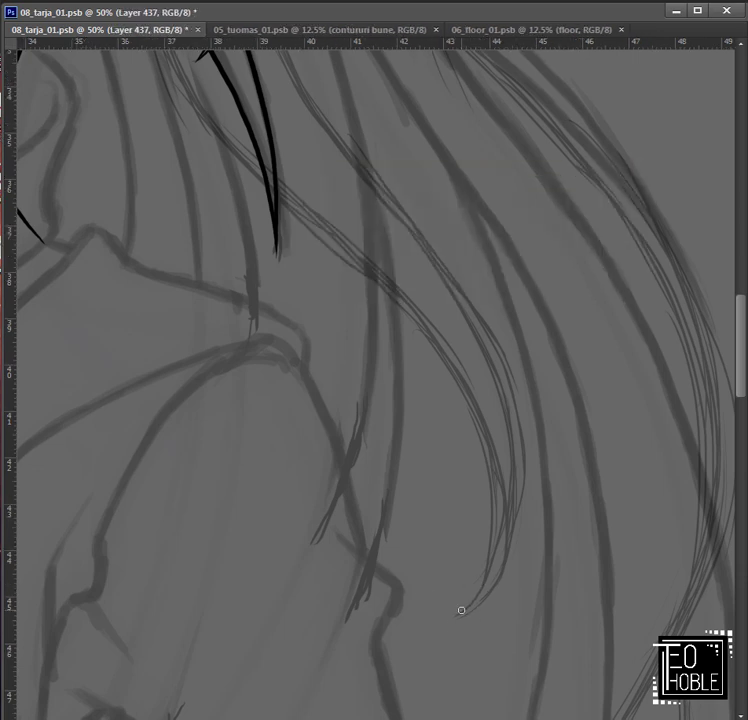
{"action": "left_click_drag", "start_coordinate": [425, 377], "coordinate": [445, 487]}
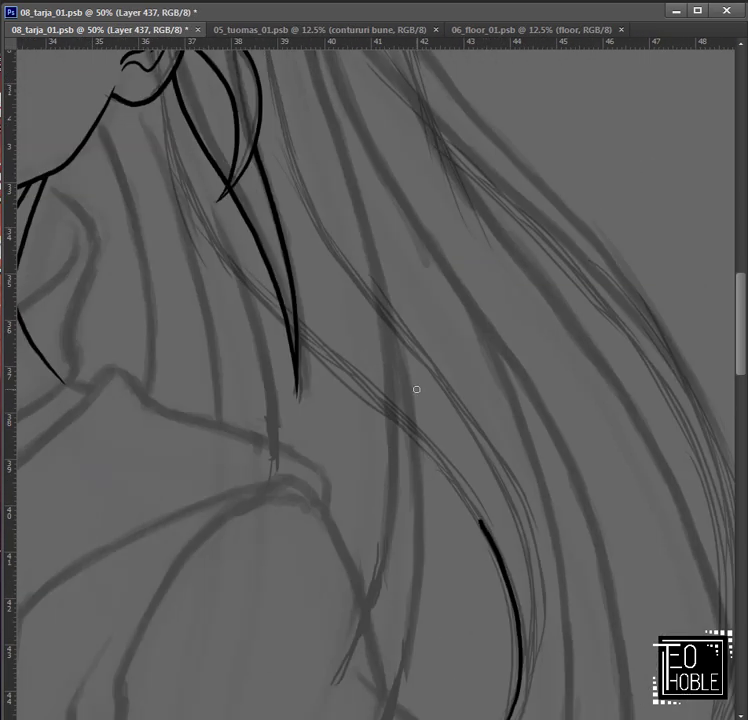
{"action": "left_click_drag", "start_coordinate": [351, 373], "coordinate": [484, 556]}
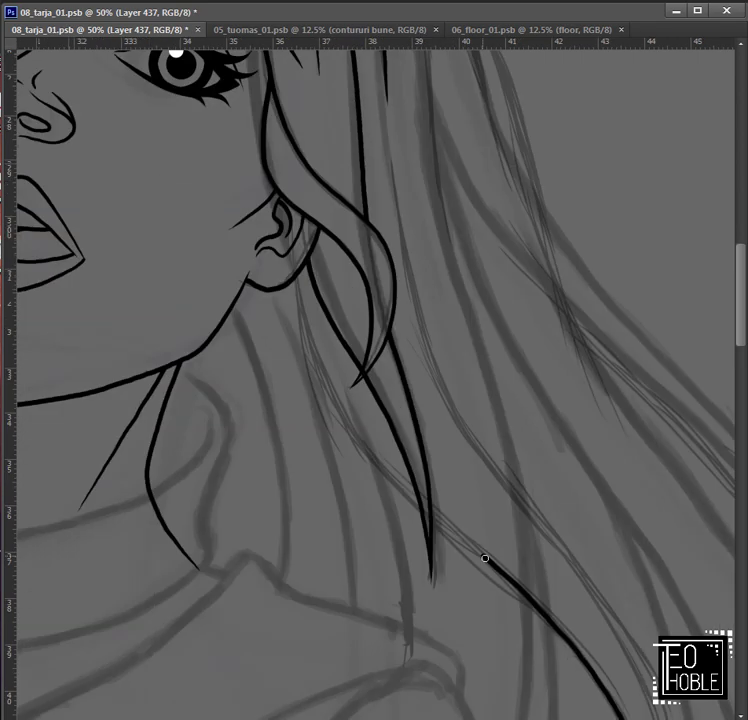
{"action": "mouse_move", "coordinate": [448, 527]}
{"action": "left_mouse_down"}
{"action": "mouse_move", "coordinate": [395, 486]}
{"action": "mouse_move", "coordinate": [331, 413]}
{"action": "mouse_move", "coordinate": [293, 321]}
{"action": "mouse_move", "coordinate": [278, 248]}
{"action": "left_mouse_up"}
{"action": "left_click_drag", "start_coordinate": [729, 716], "coordinate": [518, 424]}
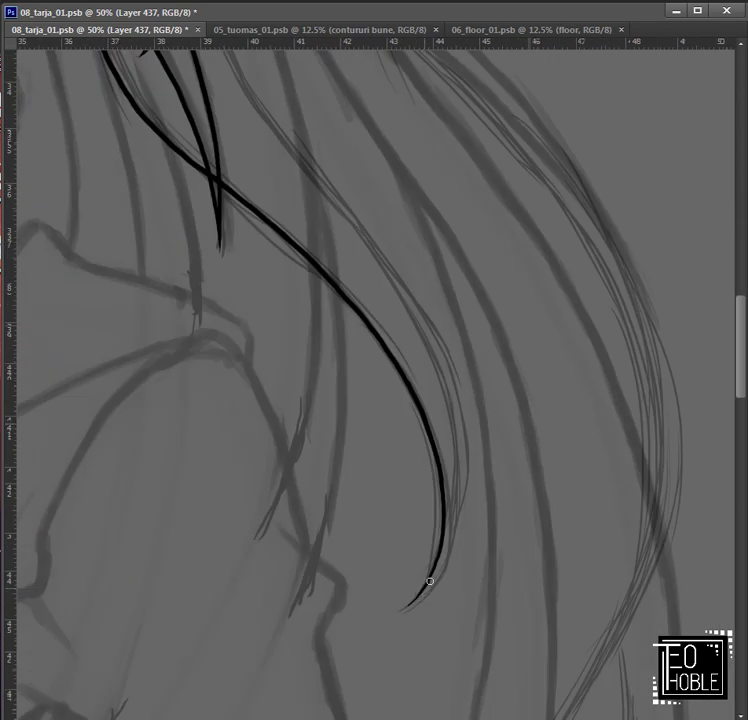
Step: Ink the outer edge of the same curled lock, from its tip up past the ear, undoing the stray strokes
{"action": "mouse_move", "coordinate": [430, 581]}
{"action": "left_mouse_down"}
{"action": "mouse_move", "coordinate": [456, 519]}
{"action": "mouse_move", "coordinate": [467, 449]}
{"action": "mouse_move", "coordinate": [490, 538]}
{"action": "mouse_move", "coordinate": [481, 488]}
{"action": "mouse_move", "coordinate": [453, 426]}
{"action": "mouse_move", "coordinate": [491, 541]}
{"action": "mouse_move", "coordinate": [480, 481]}
{"action": "mouse_move", "coordinate": [396, 348]}
{"action": "left_mouse_up"}
{"action": "left_click_drag", "start_coordinate": [352, 285], "coordinate": [435, 419]}
{"action": "left_click_drag", "start_coordinate": [471, 477], "coordinate": [380, 370]}
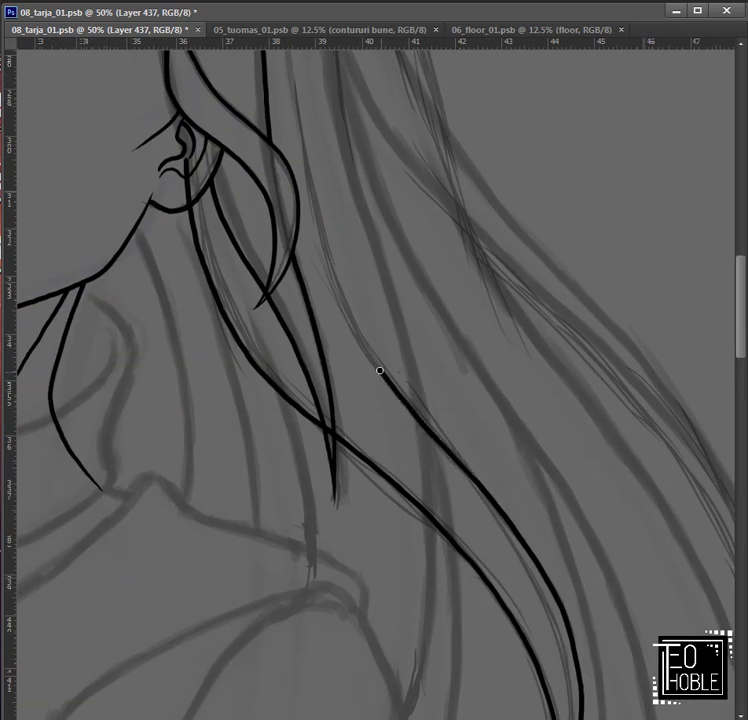
{"action": "left_click_drag", "start_coordinate": [348, 200], "coordinate": [446, 452]}
{"action": "left_click_drag", "start_coordinate": [397, 330], "coordinate": [437, 516]}
{"action": "left_click_drag", "start_coordinate": [427, 663], "coordinate": [365, 459]}
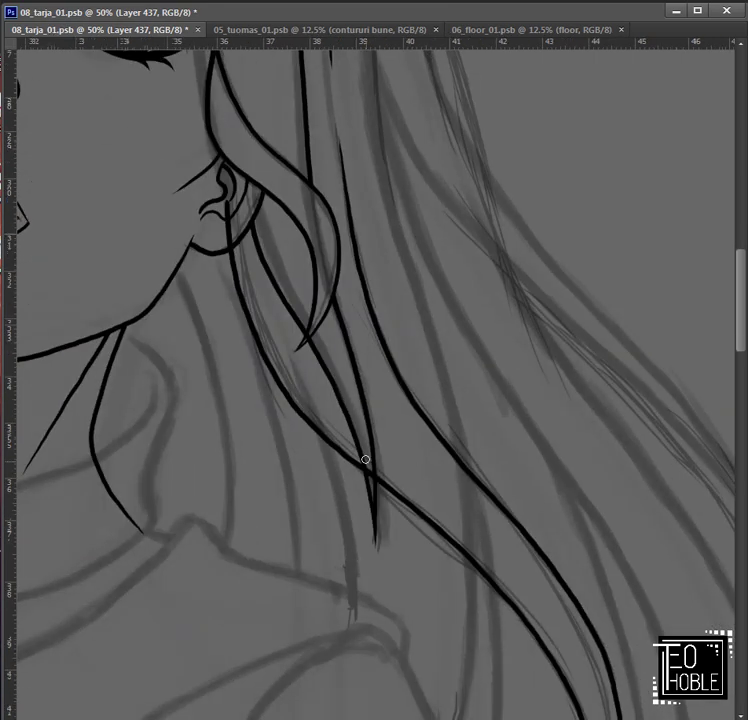
{"action": "key", "text": "ctrl+z"}
{"action": "key", "text": "ctrl+z"}
Step: Try to ink the inner edge of the outermost long hair strand, starting from its lower tip
{"action": "mouse_move", "coordinate": [459, 567]}
{"action": "left_mouse_down"}
{"action": "mouse_move", "coordinate": [327, 250]}
{"action": "mouse_move", "coordinate": [210, 710]}
{"action": "mouse_move", "coordinate": [457, 101]}
{"action": "left_mouse_up"}
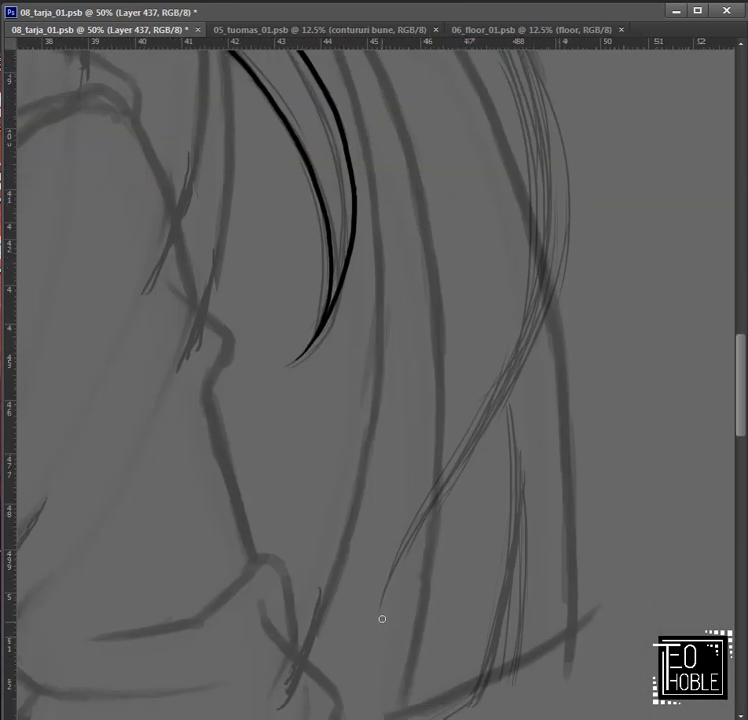
{"action": "mouse_move", "coordinate": [382, 618]}
{"action": "left_mouse_down"}
{"action": "mouse_move", "coordinate": [407, 532]}
{"action": "mouse_move", "coordinate": [498, 377]}
{"action": "mouse_move", "coordinate": [524, 311]}
{"action": "mouse_move", "coordinate": [517, 412]}
{"action": "mouse_move", "coordinate": [520, 328]}
{"action": "mouse_move", "coordinate": [511, 263]}
{"action": "mouse_move", "coordinate": [485, 204]}
{"action": "mouse_move", "coordinate": [566, 511]}
{"action": "left_mouse_up"}
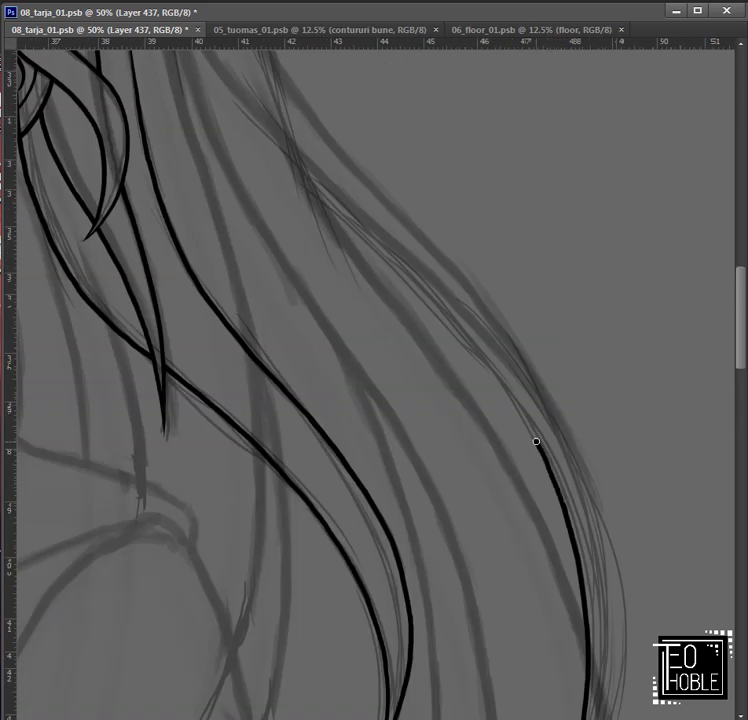
{"action": "left_click_drag", "start_coordinate": [536, 441], "coordinate": [457, 336]}
{"action": "key", "text": "ctrl+z"}
{"action": "mouse_move", "coordinate": [564, 501]}
{"action": "left_mouse_down"}
{"action": "mouse_move", "coordinate": [524, 421]}
{"action": "mouse_move", "coordinate": [481, 369]}
{"action": "left_mouse_up"}
{"action": "mouse_move", "coordinate": [437, 310]}
{"action": "left_mouse_down"}
{"action": "mouse_move", "coordinate": [456, 486]}
{"action": "mouse_move", "coordinate": [361, 401]}
{"action": "mouse_move", "coordinate": [361, 309]}
{"action": "left_mouse_up"}
{"action": "key", "text": "ctrl+z"}
Step: Flip the canvas horizontally and undo the partial ink line on the outermost hair strand
{"action": "left_click", "coordinate": [110, 0]}
{"action": "left_click", "coordinate": [291, 151]}
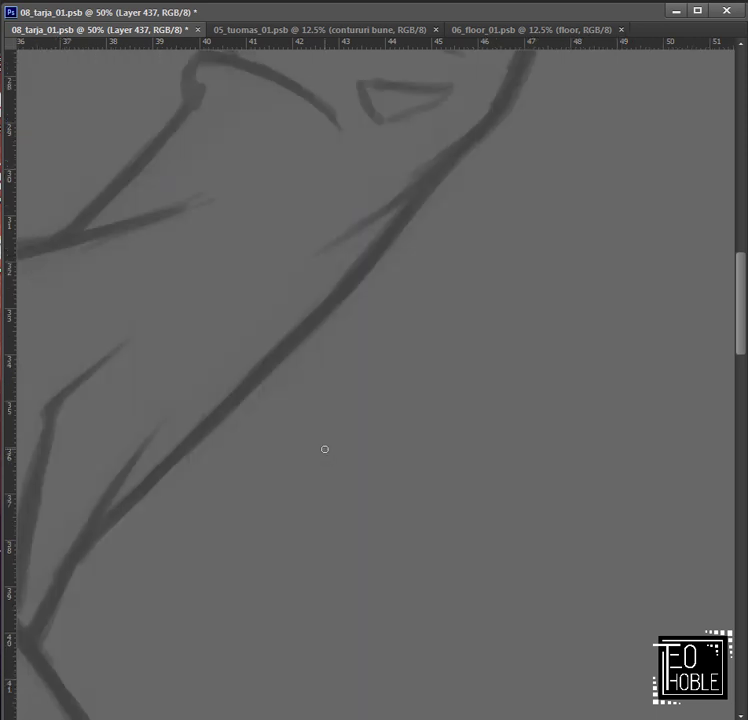
{"action": "mouse_move", "coordinate": [324, 447]}
{"action": "left_mouse_down"}
{"action": "mouse_move", "coordinate": [576, 437]}
{"action": "mouse_move", "coordinate": [242, 471]}
{"action": "left_mouse_up"}
{"action": "right_click", "coordinate": [242, 396]}
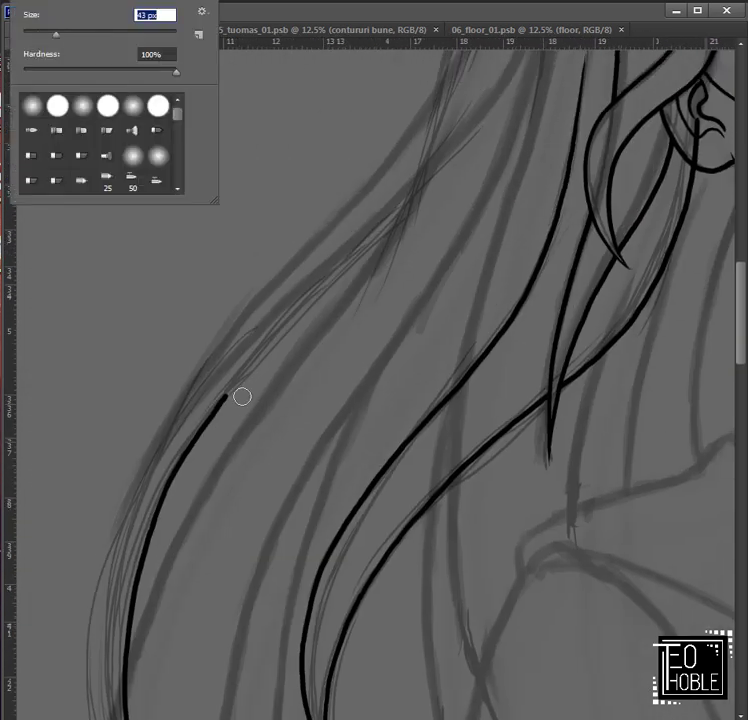
{"action": "key", "text": "Escape"}
{"action": "scroll", "coordinate": [230, 480], "scroll_direction": "down", "scroll_amount": 5}
{"action": "key", "text": "ctrl+z"}
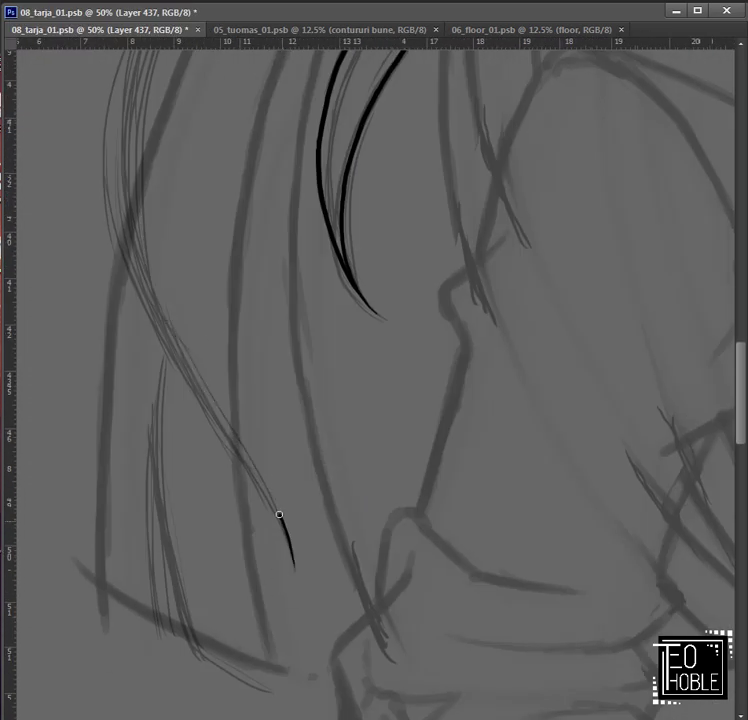
Step: Ink the inner edge of the outermost long hair strand from its lower tip up to ear level
{"action": "mouse_move", "coordinate": [279, 514]}
{"action": "left_mouse_down"}
{"action": "mouse_move", "coordinate": [198, 374]}
{"action": "mouse_move", "coordinate": [261, 580]}
{"action": "left_mouse_up"}
{"action": "mouse_move", "coordinate": [224, 500]}
{"action": "left_mouse_down"}
{"action": "mouse_move", "coordinate": [207, 327]}
{"action": "mouse_move", "coordinate": [262, 167]}
{"action": "mouse_move", "coordinate": [215, 499]}
{"action": "mouse_move", "coordinate": [302, 366]}
{"action": "mouse_move", "coordinate": [447, 220]}
{"action": "left_mouse_up"}
{"action": "key", "text": "ctrl+z"}
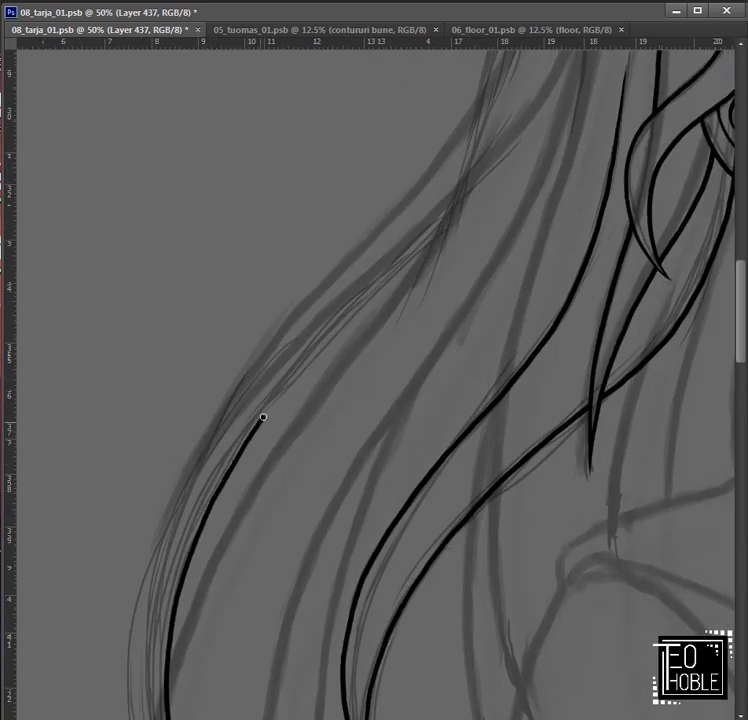
{"action": "left_click_drag", "start_coordinate": [263, 416], "coordinate": [432, 220]}
{"action": "mouse_move", "coordinate": [432, 220]}
{"action": "left_mouse_down"}
{"action": "mouse_move", "coordinate": [276, 519]}
{"action": "mouse_move", "coordinate": [375, 392]}
{"action": "left_mouse_up"}
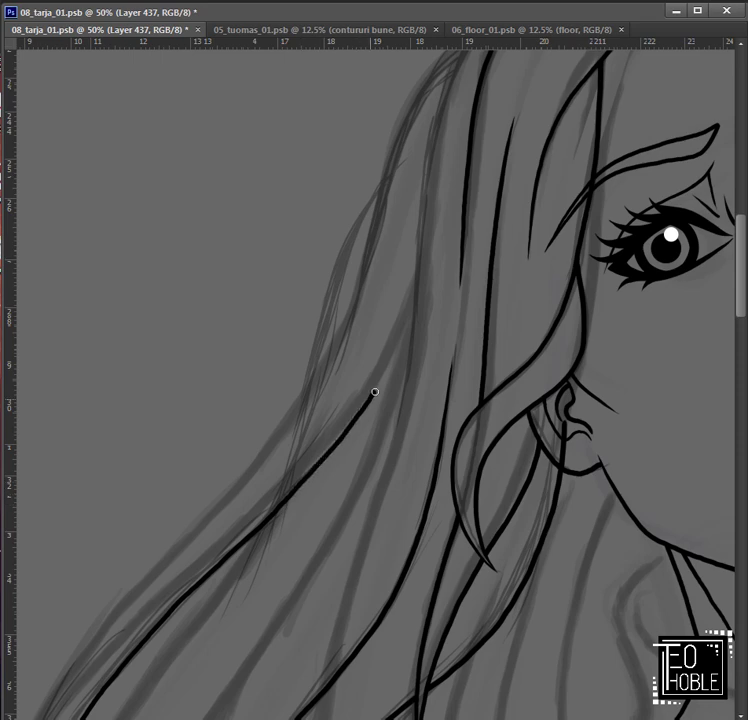
{"action": "left_click_drag", "start_coordinate": [412, 303], "coordinate": [321, 344]}
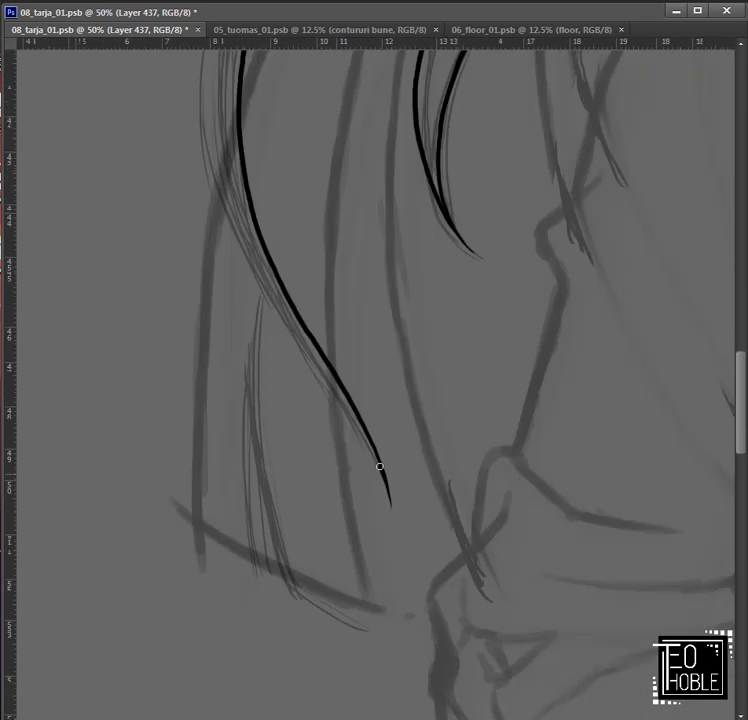
Step: Ink the outer edge of the outermost strand from its lower tip up toward the side of the head
{"action": "left_click_drag", "start_coordinate": [379, 466], "coordinate": [259, 286]}
{"action": "mouse_move", "coordinate": [269, 250]}
{"action": "left_mouse_down"}
{"action": "mouse_move", "coordinate": [342, 534]}
{"action": "mouse_move", "coordinate": [279, 392]}
{"action": "left_mouse_up"}
{"action": "mouse_move", "coordinate": [404, 640]}
{"action": "left_mouse_down"}
{"action": "mouse_move", "coordinate": [247, 382]}
{"action": "mouse_move", "coordinate": [264, 543]}
{"action": "mouse_move", "coordinate": [237, 434]}
{"action": "mouse_move", "coordinate": [270, 271]}
{"action": "mouse_move", "coordinate": [284, 374]}
{"action": "mouse_move", "coordinate": [214, 444]}
{"action": "mouse_move", "coordinate": [302, 262]}
{"action": "mouse_move", "coordinate": [345, 194]}
{"action": "left_mouse_up"}
{"action": "mouse_move", "coordinate": [345, 194]}
{"action": "left_mouse_down"}
{"action": "mouse_move", "coordinate": [312, 307]}
{"action": "mouse_move", "coordinate": [174, 513]}
{"action": "mouse_move", "coordinate": [202, 421]}
{"action": "mouse_move", "coordinate": [302, 264]}
{"action": "mouse_move", "coordinate": [411, 152]}
{"action": "mouse_move", "coordinate": [268, 439]}
{"action": "mouse_move", "coordinate": [336, 356]}
{"action": "mouse_move", "coordinate": [397, 229]}
{"action": "mouse_move", "coordinate": [326, 484]}
{"action": "mouse_move", "coordinate": [362, 337]}
{"action": "mouse_move", "coordinate": [436, 230]}
{"action": "left_mouse_up"}
{"action": "mouse_move", "coordinate": [443, 700]}
{"action": "left_mouse_down"}
{"action": "mouse_move", "coordinate": [376, 588]}
{"action": "mouse_move", "coordinate": [366, 336]}
{"action": "left_mouse_up"}
Step: On a new layer, ink one edge of the strand passing behind the curled lock, leaving a gap where the lock covers it
{"action": "key", "text": "ctrl+shift+alt+n"}
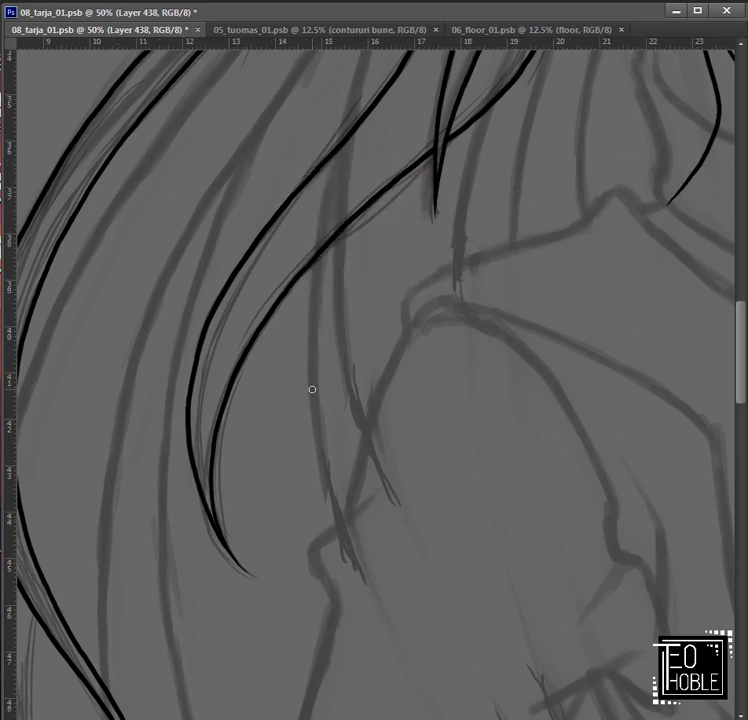
{"action": "mouse_move", "coordinate": [359, 573]}
{"action": "left_mouse_down"}
{"action": "mouse_move", "coordinate": [322, 618]}
{"action": "mouse_move", "coordinate": [284, 484]}
{"action": "mouse_move", "coordinate": [280, 250]}
{"action": "left_mouse_up"}
{"action": "left_click_drag", "start_coordinate": [280, 250], "coordinate": [252, 533]}
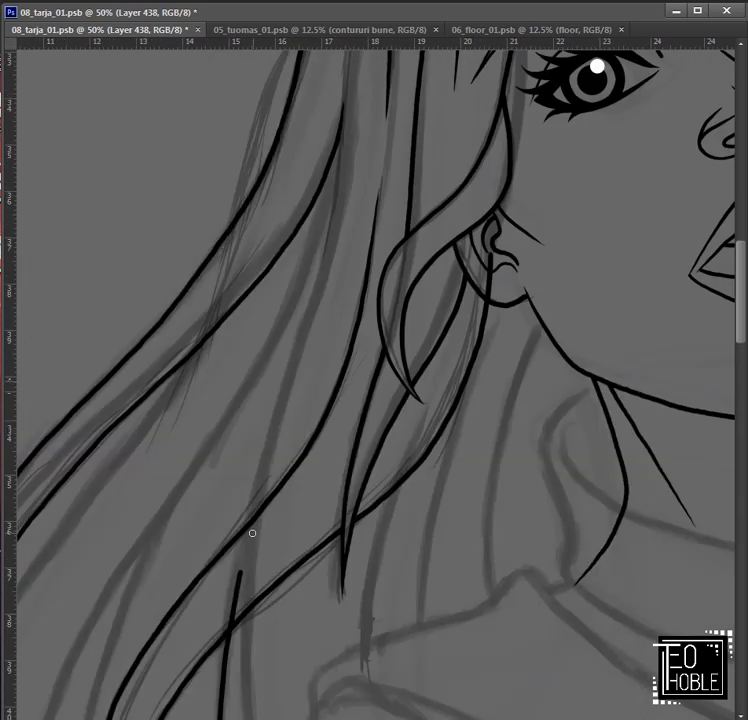
{"action": "left_click_drag", "start_coordinate": [266, 456], "coordinate": [308, 305]}
{"action": "key", "text": "ctrl+z"}
{"action": "mouse_move", "coordinate": [237, 517]}
{"action": "left_mouse_down"}
{"action": "mouse_move", "coordinate": [319, 282]}
{"action": "mouse_move", "coordinate": [330, 209]}
{"action": "left_mouse_up"}
Step: Extend the inked hair lines upward beside the eye toward the upper side of the head
{"action": "mouse_move", "coordinate": [340, 278]}
{"action": "left_mouse_down"}
{"action": "mouse_move", "coordinate": [355, 383]}
{"action": "mouse_move", "coordinate": [363, 377]}
{"action": "left_mouse_up"}
{"action": "left_click_drag", "start_coordinate": [264, 650], "coordinate": [340, 370]}
{"action": "mouse_move", "coordinate": [348, 306]}
{"action": "left_mouse_down"}
{"action": "mouse_move", "coordinate": [322, 512]}
{"action": "mouse_move", "coordinate": [340, 424]}
{"action": "left_mouse_up"}
{"action": "left_click_drag", "start_coordinate": [361, 278], "coordinate": [314, 396]}
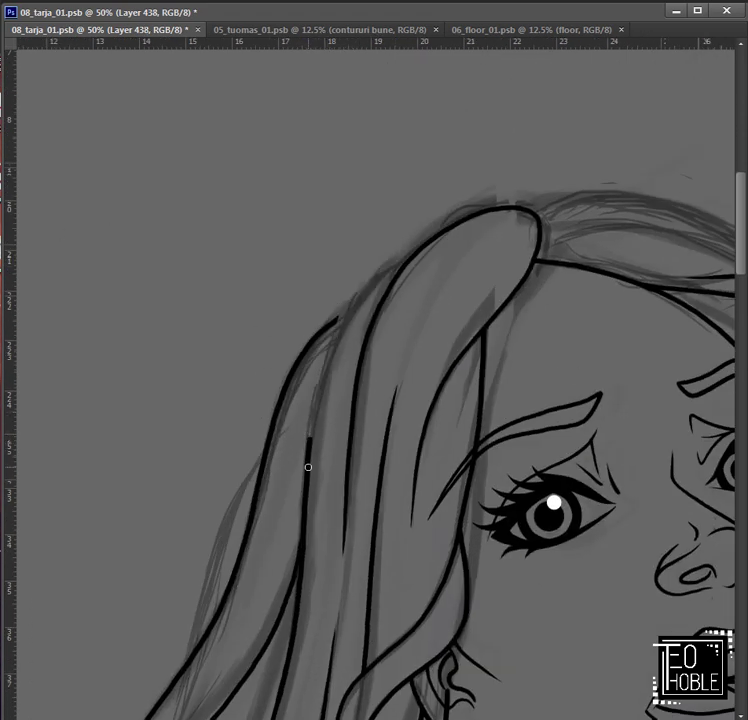
{"action": "mouse_move", "coordinate": [324, 358]}
{"action": "left_mouse_down"}
{"action": "mouse_move", "coordinate": [351, 296]}
{"action": "mouse_move", "coordinate": [400, 248]}
{"action": "left_mouse_up"}
{"action": "mouse_move", "coordinate": [361, 489]}
{"action": "left_mouse_down"}
{"action": "mouse_move", "coordinate": [394, 150]}
{"action": "mouse_move", "coordinate": [314, 244]}
{"action": "mouse_move", "coordinate": [356, 486]}
{"action": "mouse_move", "coordinate": [359, 321]}
{"action": "left_mouse_up"}
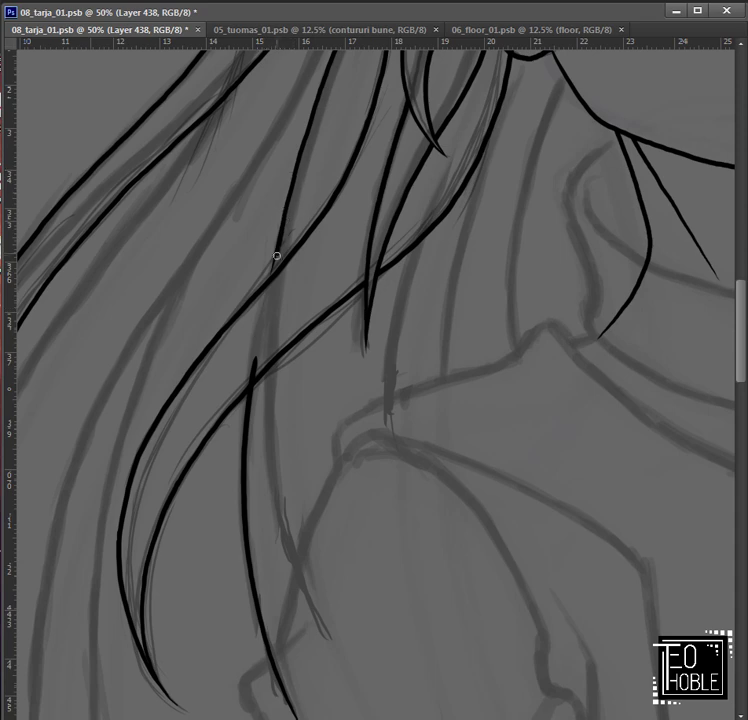
Step: Trim the strand line where it overlaps the curled lock and ink the strand's second edge down over the shoulder
{"action": "left_click_drag", "start_coordinate": [250, 341], "coordinate": [245, 431]}
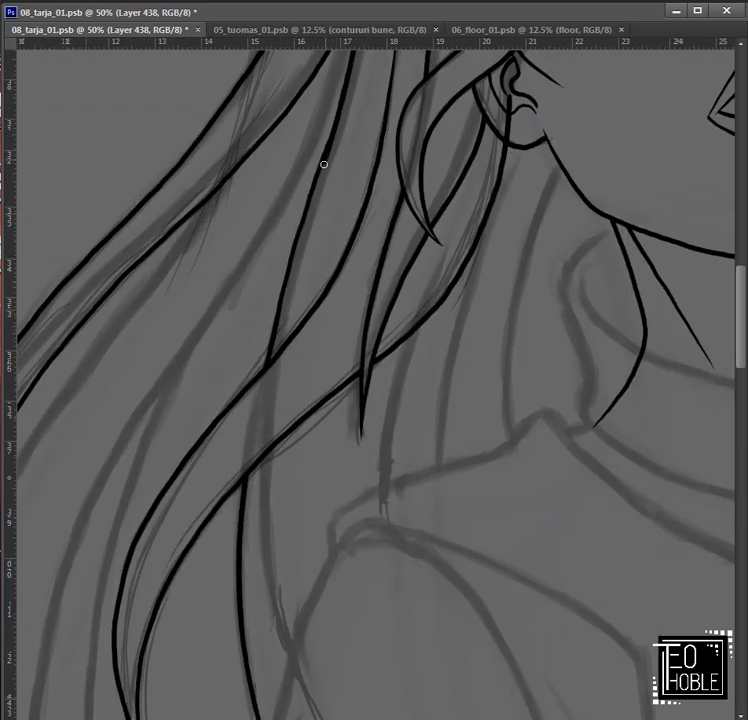
{"action": "left_click_drag", "start_coordinate": [289, 514], "coordinate": [287, 337]}
{"action": "mouse_move", "coordinate": [266, 212]}
{"action": "left_mouse_down"}
{"action": "mouse_move", "coordinate": [262, 347]}
{"action": "mouse_move", "coordinate": [270, 430]}
{"action": "mouse_move", "coordinate": [306, 521]}
{"action": "left_mouse_up"}
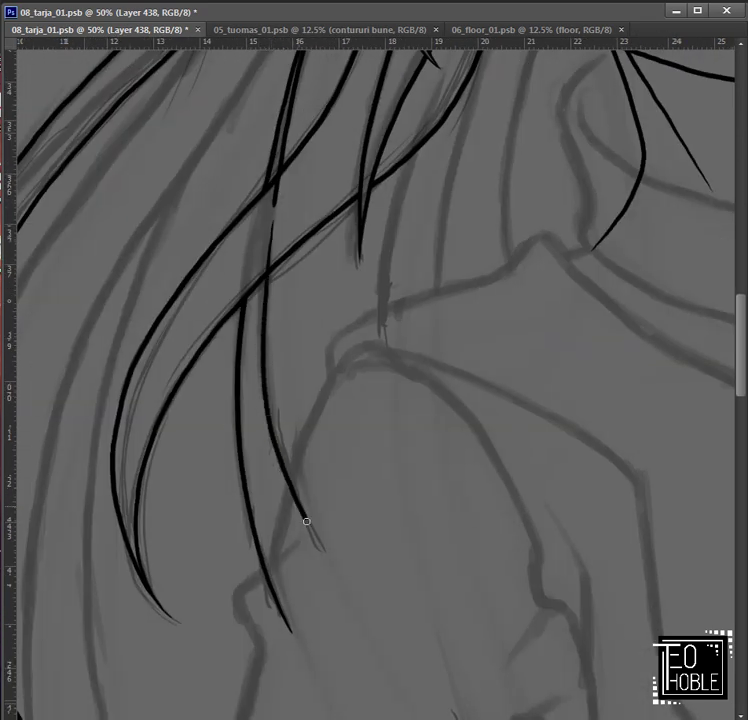
{"action": "mouse_move", "coordinate": [279, 235]}
{"action": "left_mouse_down"}
{"action": "mouse_move", "coordinate": [369, 386]}
{"action": "mouse_move", "coordinate": [324, 571]}
{"action": "mouse_move", "coordinate": [230, 529]}
{"action": "mouse_move", "coordinate": [218, 428]}
{"action": "left_mouse_up"}
Step: Ink a long hair line between the outermost strand and the curled lock, running up to ear level
{"action": "left_click_drag", "start_coordinate": [282, 565], "coordinate": [248, 453]}
{"action": "left_click_drag", "start_coordinate": [214, 191], "coordinate": [256, 394]}
{"action": "mouse_move", "coordinate": [267, 448]}
{"action": "left_mouse_down"}
{"action": "mouse_move", "coordinate": [268, 368]}
{"action": "mouse_move", "coordinate": [294, 200]}
{"action": "mouse_move", "coordinate": [247, 441]}
{"action": "left_mouse_up"}
{"action": "mouse_move", "coordinate": [242, 452]}
{"action": "left_mouse_down"}
{"action": "mouse_move", "coordinate": [301, 318]}
{"action": "mouse_move", "coordinate": [394, 175]}
{"action": "mouse_move", "coordinate": [303, 380]}
{"action": "mouse_move", "coordinate": [376, 252]}
{"action": "mouse_move", "coordinate": [409, 95]}
{"action": "left_mouse_up"}
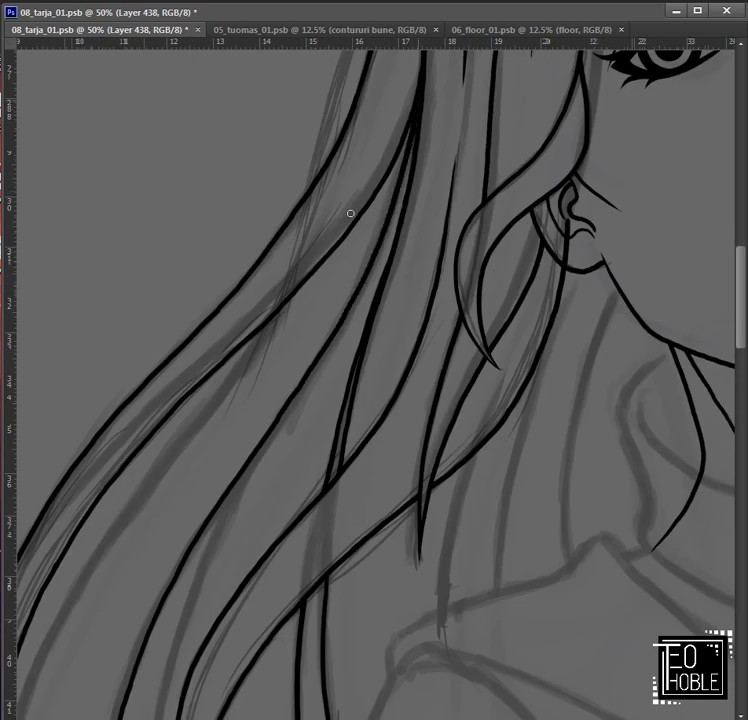
Step: Ink the second edge of the middle hair strand, tapering it upward into the neighbouring strand line
{"action": "scroll", "coordinate": [376, 556], "scroll_direction": "down", "scroll_amount": 10}
{"action": "mouse_move", "coordinate": [376, 556]}
{"action": "left_mouse_down"}
{"action": "mouse_move", "coordinate": [304, 379]}
{"action": "mouse_move", "coordinate": [269, 272]}
{"action": "left_mouse_up"}
{"action": "left_click_drag", "start_coordinate": [269, 272], "coordinate": [316, 424]}
{"action": "mouse_move", "coordinate": [304, 467]}
{"action": "left_mouse_down"}
{"action": "mouse_move", "coordinate": [295, 333]}
{"action": "mouse_move", "coordinate": [310, 217]}
{"action": "mouse_move", "coordinate": [329, 125]}
{"action": "left_mouse_up"}
{"action": "left_click_drag", "start_coordinate": [329, 125], "coordinate": [271, 388]}
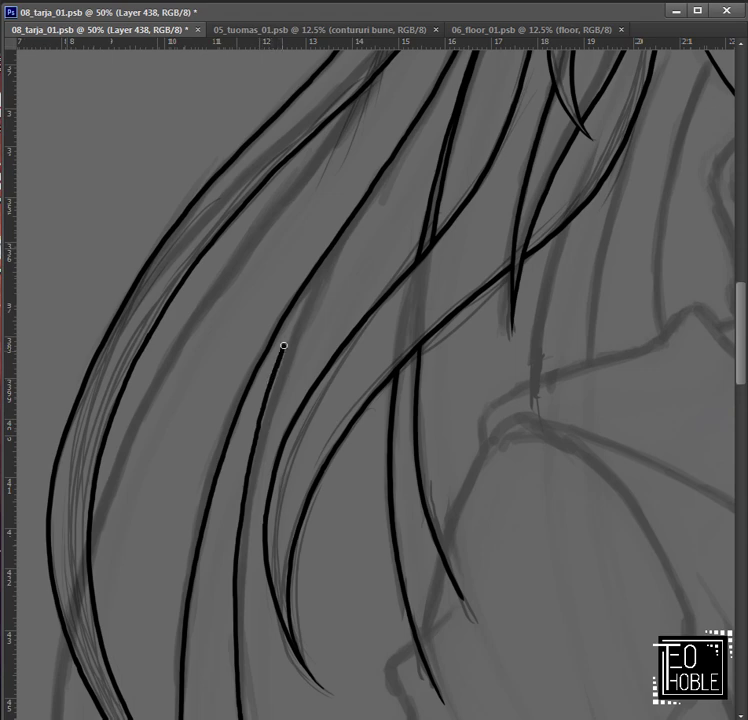
{"action": "mouse_move", "coordinate": [345, 227]}
{"action": "left_mouse_down"}
{"action": "mouse_move", "coordinate": [267, 661]}
{"action": "mouse_move", "coordinate": [416, 291]}
{"action": "mouse_move", "coordinate": [247, 548]}
{"action": "mouse_move", "coordinate": [241, 324]}
{"action": "mouse_move", "coordinate": [260, 147]}
{"action": "left_mouse_up"}
{"action": "key", "text": "ctrl+z"}
{"action": "mouse_move", "coordinate": [247, 508]}
{"action": "left_mouse_down"}
{"action": "mouse_move", "coordinate": [243, 235]}
{"action": "mouse_move", "coordinate": [263, 96]}
{"action": "mouse_move", "coordinate": [197, 525]}
{"action": "left_mouse_up"}
Step: Ink a long hair line along the inner side of the outermost lock, joining the lock at both ends
{"action": "mouse_move", "coordinate": [193, 527]}
{"action": "left_mouse_down"}
{"action": "mouse_move", "coordinate": [304, 272]}
{"action": "mouse_move", "coordinate": [405, 162]}
{"action": "left_mouse_up"}
{"action": "left_click_drag", "start_coordinate": [405, 162], "coordinate": [270, 352]}
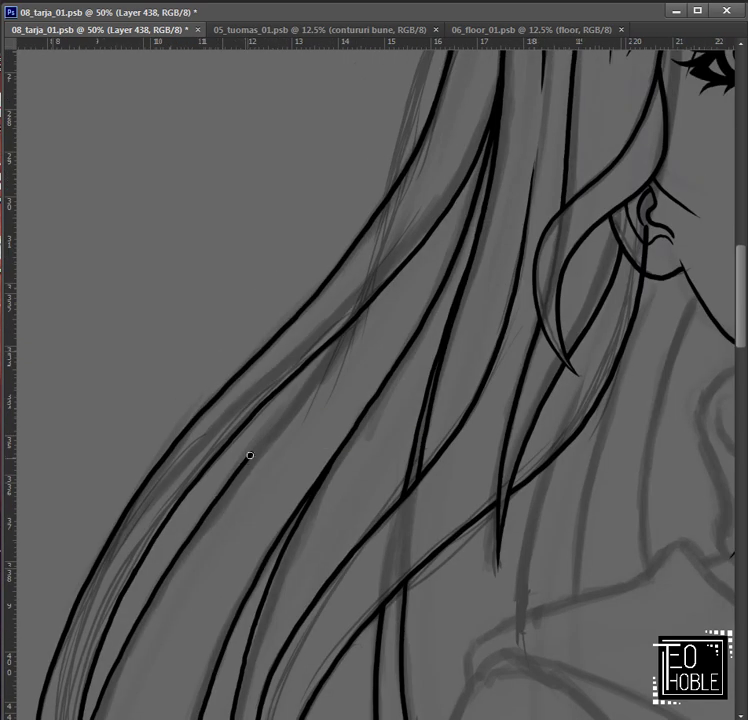
{"action": "left_click_drag", "start_coordinate": [421, 125], "coordinate": [305, 407]}
{"action": "mouse_move", "coordinate": [265, 530]}
{"action": "left_mouse_down"}
{"action": "mouse_move", "coordinate": [357, 272]}
{"action": "mouse_move", "coordinate": [361, 237]}
{"action": "left_mouse_up"}
{"action": "left_click_drag", "start_coordinate": [150, 300], "coordinate": [334, 337]}
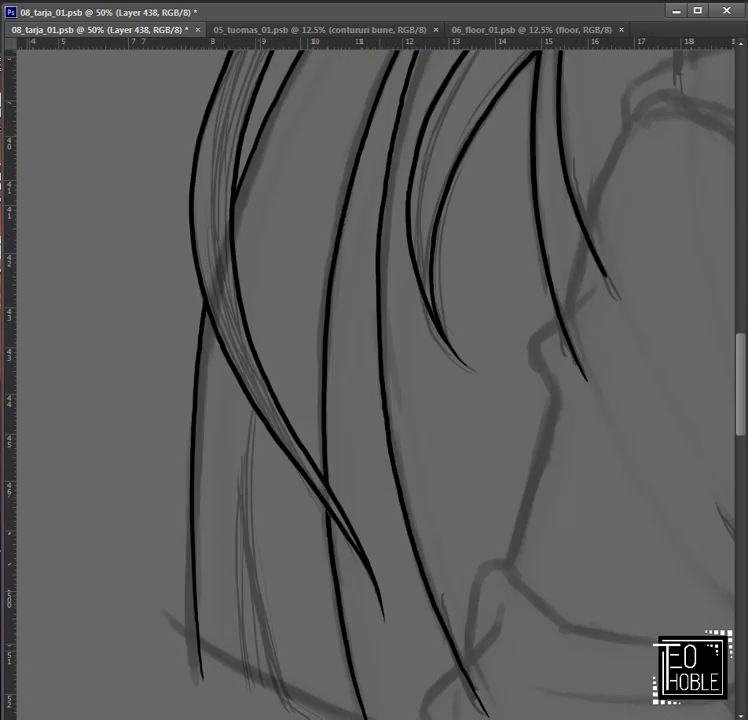
{"action": "left_click_drag", "start_coordinate": [506, 197], "coordinate": [347, 554]}
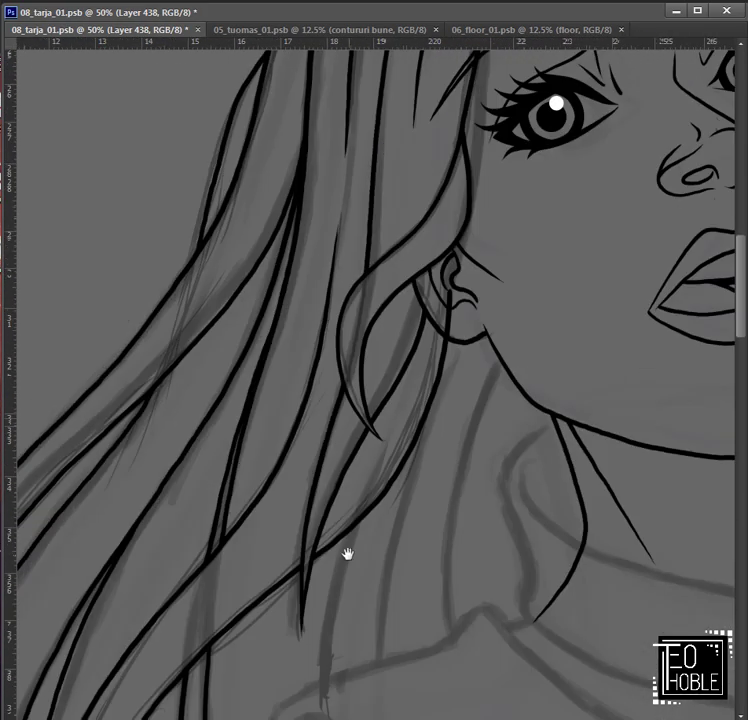
Step: Merge the strand layer down, then ink the slanted hair ends and two thin strands behind the outermost lock on a new layer
{"action": "key", "text": "ctrl+e"}
{"action": "left_click_drag", "start_coordinate": [447, 297], "coordinate": [476, 405]}
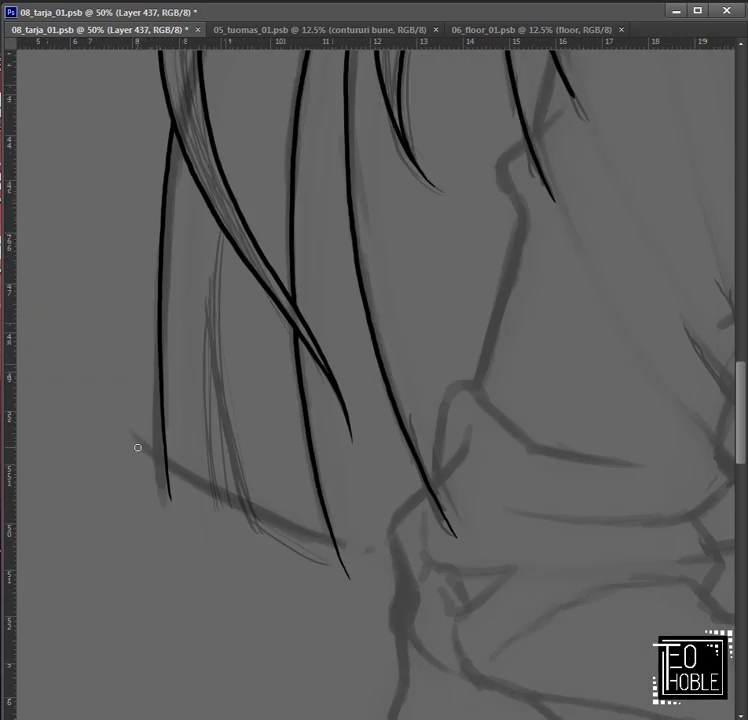
{"action": "left_click_drag", "start_coordinate": [137, 440], "coordinate": [286, 521]}
{"action": "mouse_move", "coordinate": [215, 250]}
{"action": "left_mouse_down"}
{"action": "mouse_move", "coordinate": [232, 314]}
{"action": "mouse_move", "coordinate": [222, 509]}
{"action": "mouse_move", "coordinate": [229, 593]}
{"action": "left_mouse_up"}
{"action": "mouse_move", "coordinate": [262, 118]}
{"action": "left_mouse_down"}
{"action": "mouse_move", "coordinate": [254, 180]}
{"action": "mouse_move", "coordinate": [263, 575]}
{"action": "left_mouse_up"}
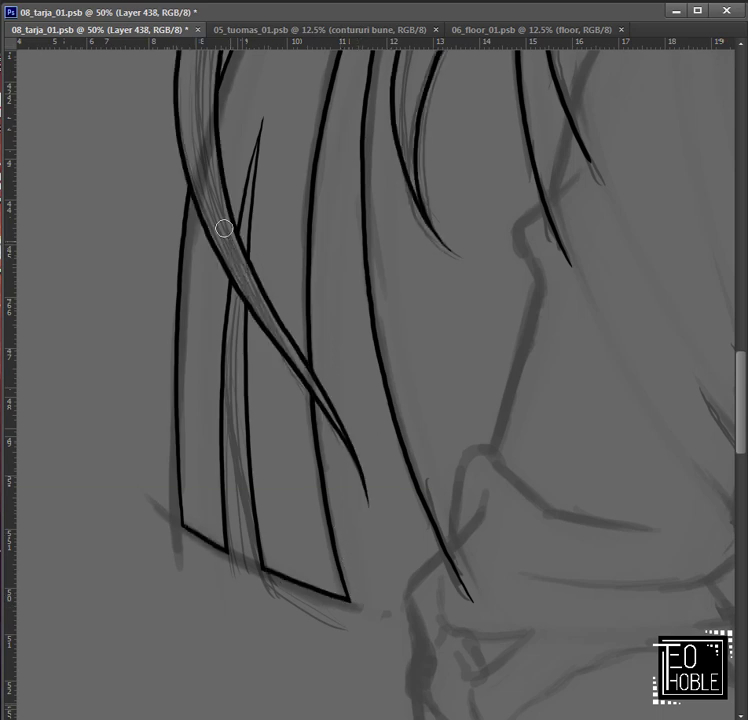
Step: Ink four tapering hair lines crossing the lowered arm's sleeve, following the sketched strand tips
{"action": "scroll", "coordinate": [300, 600], "scroll_direction": "down", "scroll_amount": 3}
{"action": "scroll", "coordinate": [351, 384], "scroll_direction": "up", "scroll_amount": 4}
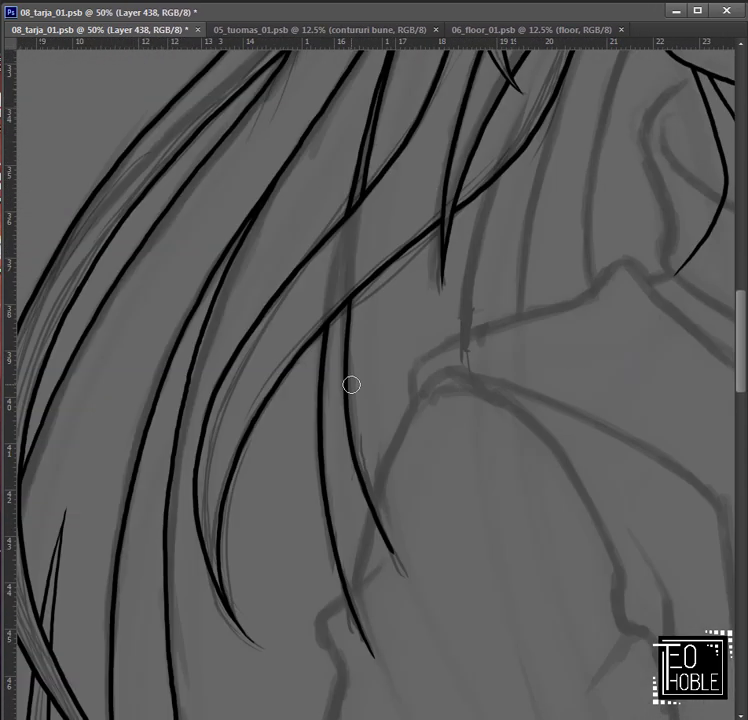
{"action": "left_click_drag", "start_coordinate": [351, 384], "coordinate": [382, 314]}
{"action": "mouse_move", "coordinate": [420, 398]}
{"action": "left_mouse_down"}
{"action": "mouse_move", "coordinate": [506, 524]}
{"action": "mouse_move", "coordinate": [622, 632]}
{"action": "left_mouse_up"}
{"action": "mouse_move", "coordinate": [531, 453]}
{"action": "left_mouse_down"}
{"action": "mouse_move", "coordinate": [499, 481]}
{"action": "mouse_move", "coordinate": [429, 481]}
{"action": "left_mouse_up"}
{"action": "mouse_move", "coordinate": [566, 624]}
{"action": "left_mouse_down"}
{"action": "mouse_move", "coordinate": [494, 564]}
{"action": "mouse_move", "coordinate": [414, 478]}
{"action": "mouse_move", "coordinate": [499, 537]}
{"action": "mouse_move", "coordinate": [445, 447]}
{"action": "left_mouse_up"}
{"action": "left_click_drag", "start_coordinate": [518, 585], "coordinate": [384, 530]}
{"action": "mouse_move", "coordinate": [485, 573]}
{"action": "left_mouse_down"}
{"action": "mouse_move", "coordinate": [442, 516]}
{"action": "mouse_move", "coordinate": [339, 312]}
{"action": "left_mouse_up"}
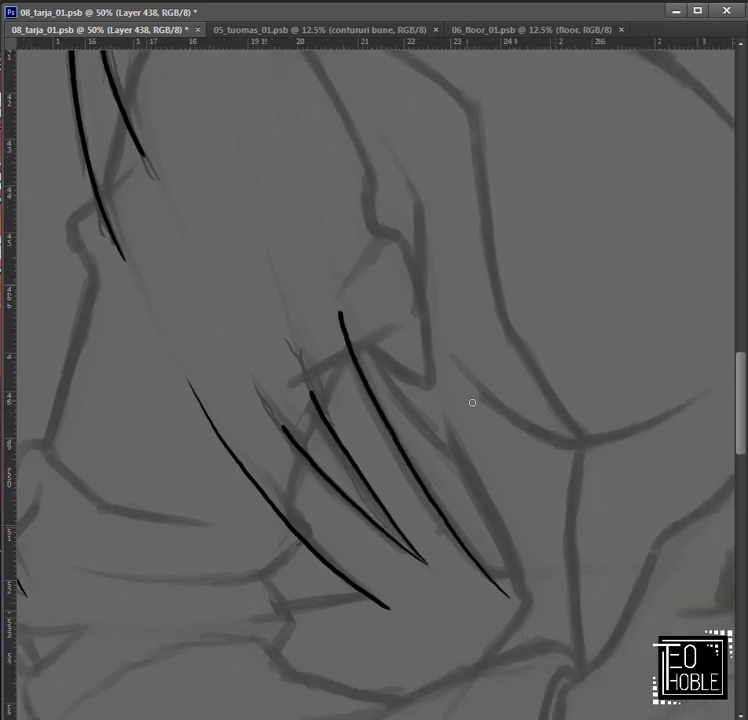
Step: Ink two short end edges on the strands over the sleeve and trim the overshooting lines at their corners
{"action": "mouse_move", "coordinate": [472, 402]}
{"action": "left_mouse_down"}
{"action": "mouse_move", "coordinate": [260, 564]}
{"action": "mouse_move", "coordinate": [501, 548]}
{"action": "left_mouse_up"}
{"action": "left_click_drag", "start_coordinate": [636, 521], "coordinate": [446, 576]}
{"action": "mouse_move", "coordinate": [377, 587]}
{"action": "left_mouse_down"}
{"action": "mouse_move", "coordinate": [160, 558]}
{"action": "mouse_move", "coordinate": [325, 541]}
{"action": "left_mouse_up"}
{"action": "left_click_drag", "start_coordinate": [300, 550], "coordinate": [501, 537]}
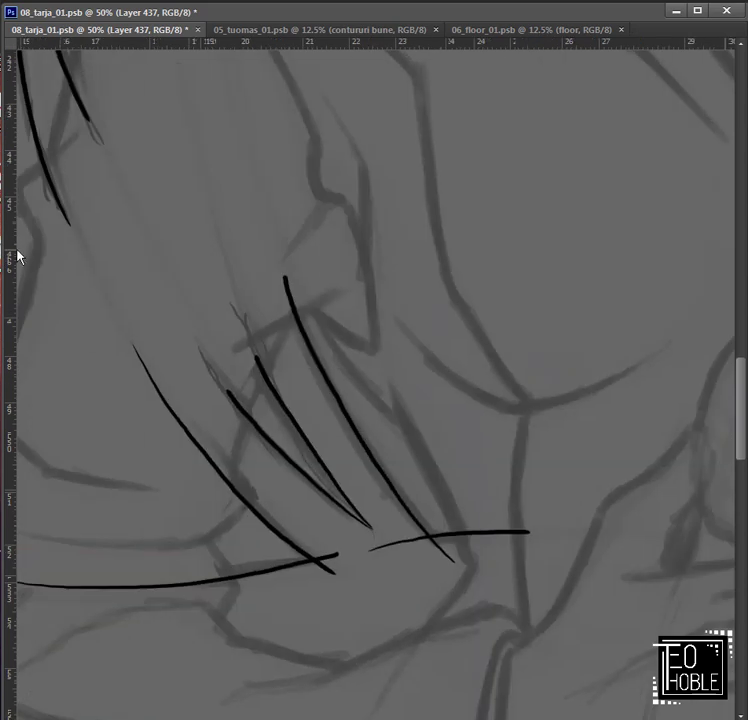
{"action": "left_click_drag", "start_coordinate": [175, 575], "coordinate": [294, 521]}
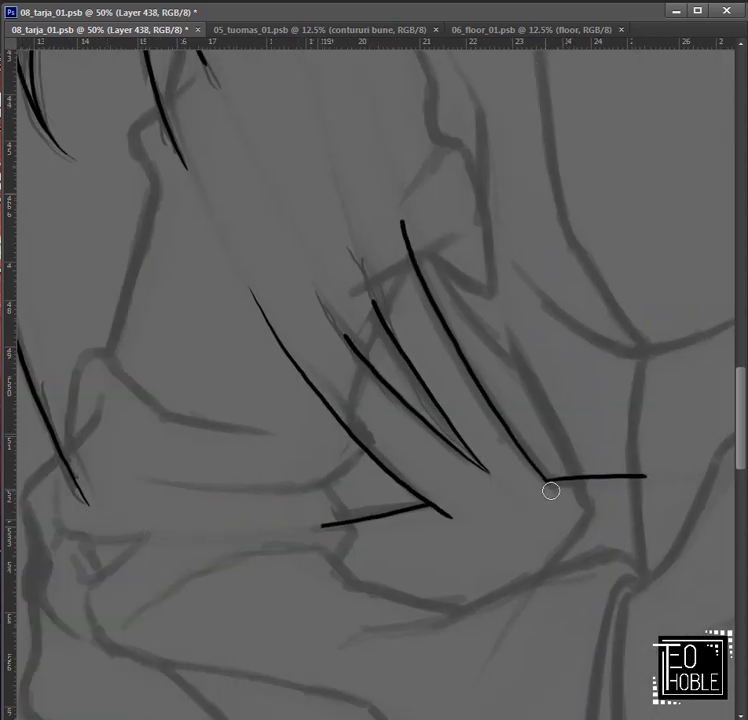
Step: Ink three tapering hair lines falling from behind the ear and jaw down to the shoulder
{"action": "scroll", "coordinate": [489, 374], "scroll_direction": "down", "scroll_amount": 4}
{"action": "left_click_drag", "start_coordinate": [352, 250], "coordinate": [710, 605]}
{"action": "scroll", "coordinate": [359, 418], "scroll_direction": "up", "scroll_amount": 4}
{"action": "left_click_drag", "start_coordinate": [273, 456], "coordinate": [316, 300]}
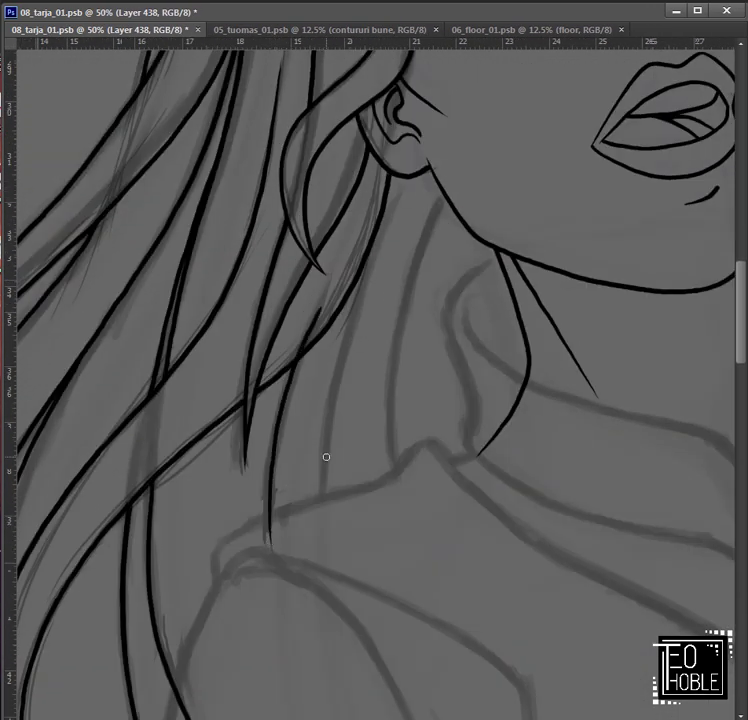
{"action": "mouse_move", "coordinate": [325, 491]}
{"action": "left_mouse_down"}
{"action": "mouse_move", "coordinate": [362, 542]}
{"action": "mouse_move", "coordinate": [372, 430]}
{"action": "mouse_move", "coordinate": [411, 301]}
{"action": "mouse_move", "coordinate": [447, 220]}
{"action": "mouse_move", "coordinate": [373, 447]}
{"action": "mouse_move", "coordinate": [362, 578]}
{"action": "left_mouse_up"}
{"action": "key", "text": "ctrl+z"}
{"action": "left_click_drag", "start_coordinate": [492, 212], "coordinate": [441, 545]}
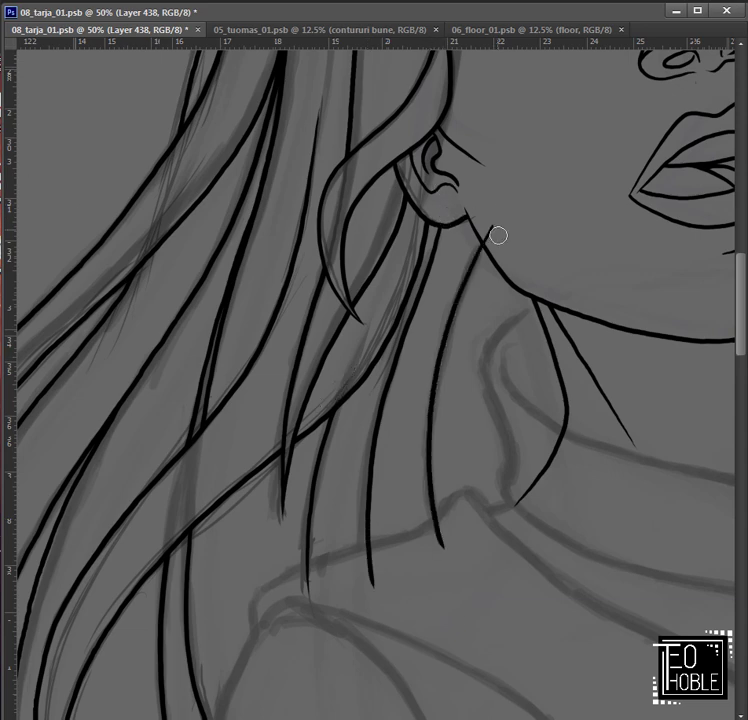
Step: Merge the inked strands into the hair layer and add a new layer above the hair 3 layer
{"action": "scroll", "coordinate": [498, 235], "scroll_direction": "down", "scroll_amount": 4}
{"action": "key", "text": "ctrl+e"}
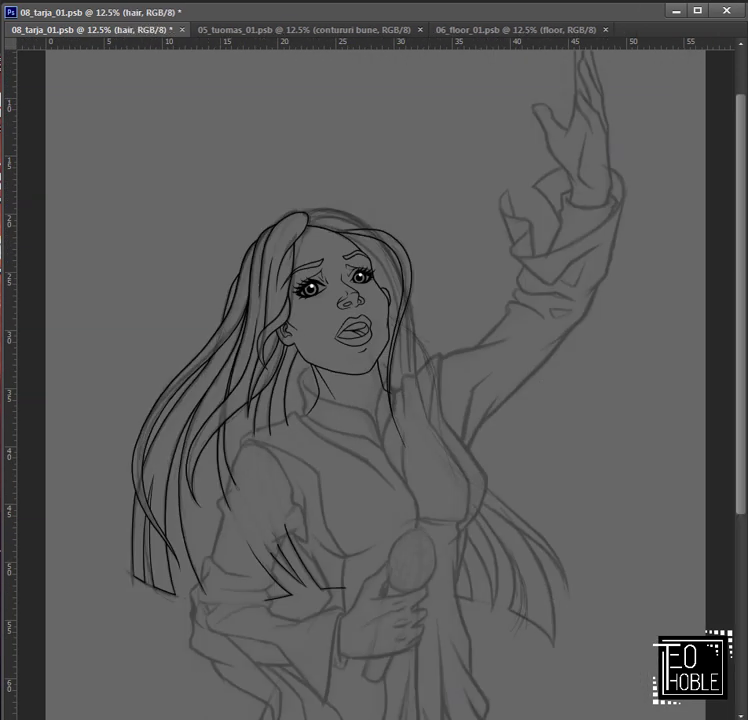
{"action": "key", "text": "alt+bracketleft"}
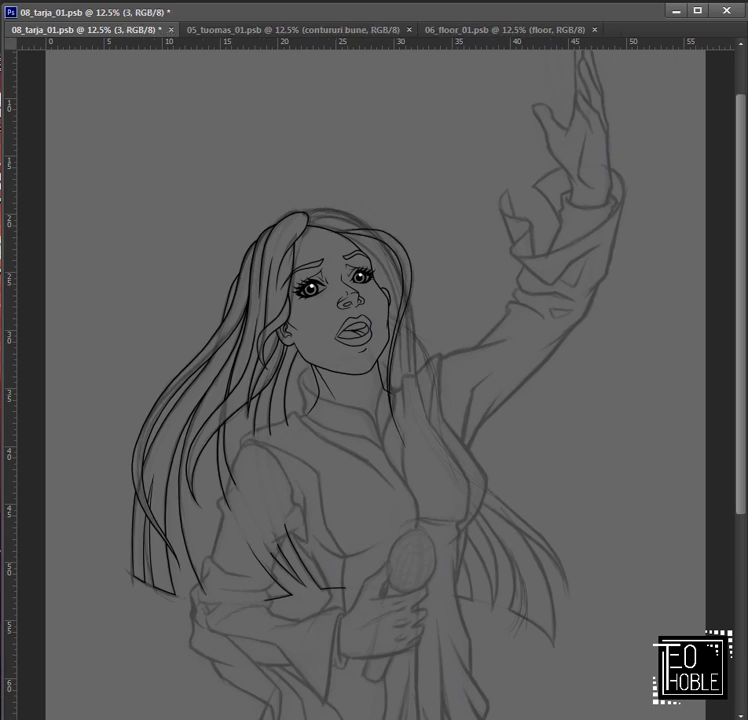
{"action": "key", "text": "alt+bracketleft"}
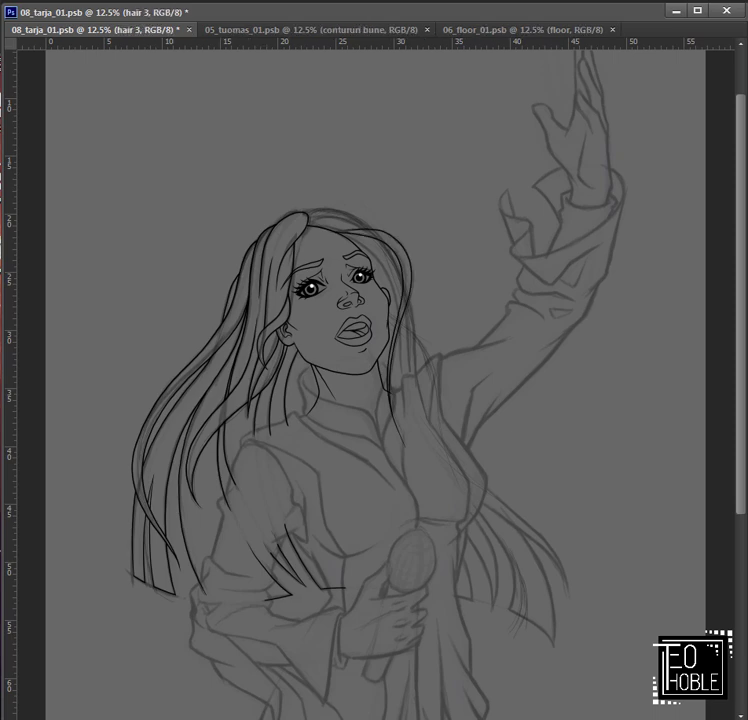
{"action": "key", "text": "ctrl+shift+n"}
{"action": "left_click", "coordinate": [600, 200]}
Step: Mirror the canvas horizontally and ink a long arc for the hair's lower edge on the raised-arm side
{"action": "scroll", "coordinate": [584, 164], "scroll_direction": "up", "scroll_amount": 2}
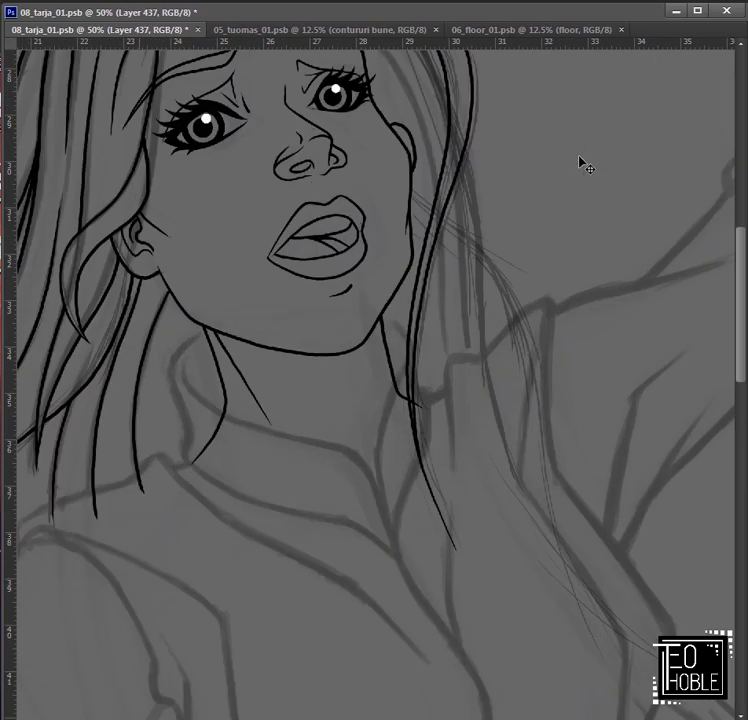
{"action": "scroll", "coordinate": [384, 437], "scroll_direction": "down", "scroll_amount": 4}
{"action": "left_click", "coordinate": [292, 152]}
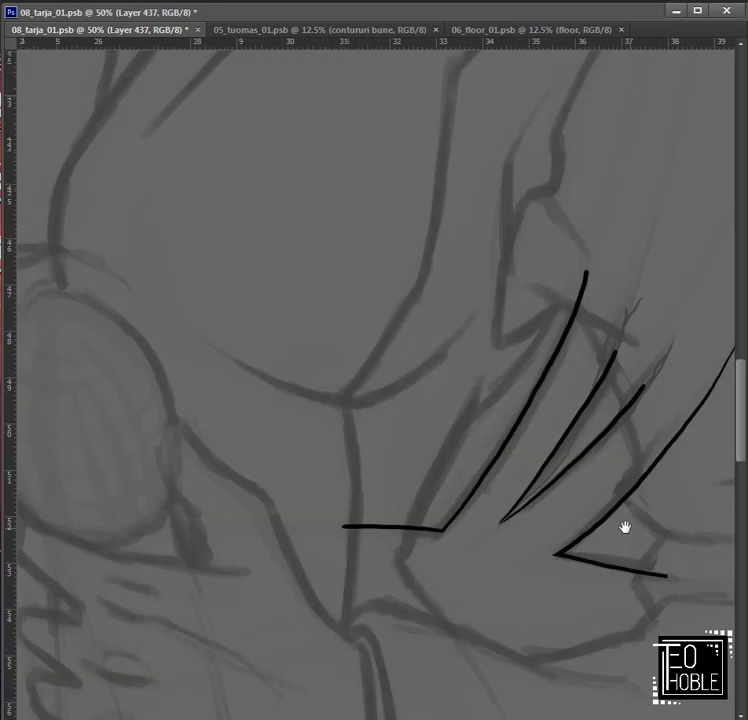
{"action": "mouse_move", "coordinate": [224, 648]}
{"action": "left_mouse_down"}
{"action": "mouse_move", "coordinate": [297, 528]}
{"action": "mouse_move", "coordinate": [668, 406]}
{"action": "mouse_move", "coordinate": [417, 456]}
{"action": "mouse_move", "coordinate": [661, 394]}
{"action": "left_mouse_up"}
{"action": "key", "text": "ctrl+z"}
{"action": "left_click_drag", "start_coordinate": [726, 435], "coordinate": [461, 435]}
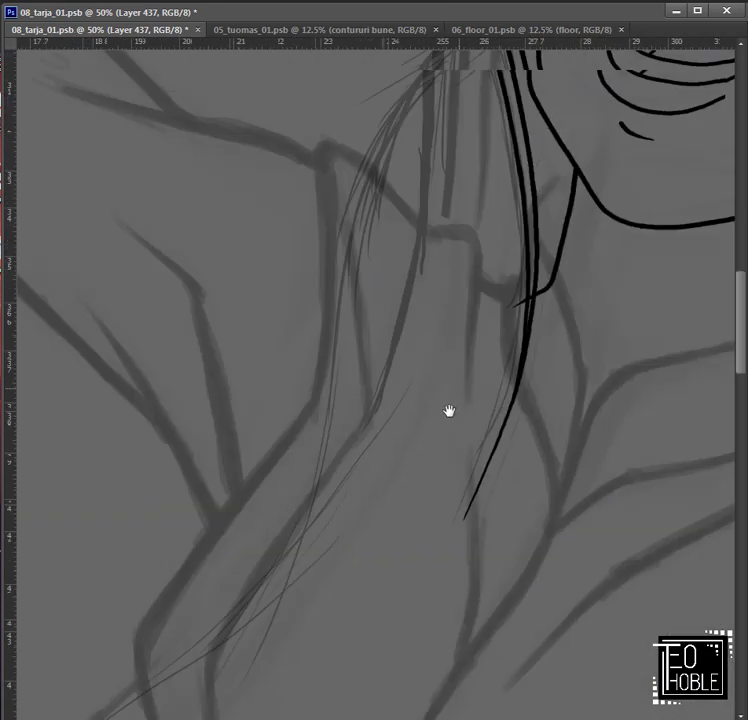
Step: On a new layer, ink the outer strand line hanging beside the face on the raised-arm side
{"action": "key", "text": "ctrl+shift+n"}
{"action": "key", "text": "Return"}
{"action": "key", "text": "ctrl+minus"}
{"action": "key", "text": "ctrl+minus"}
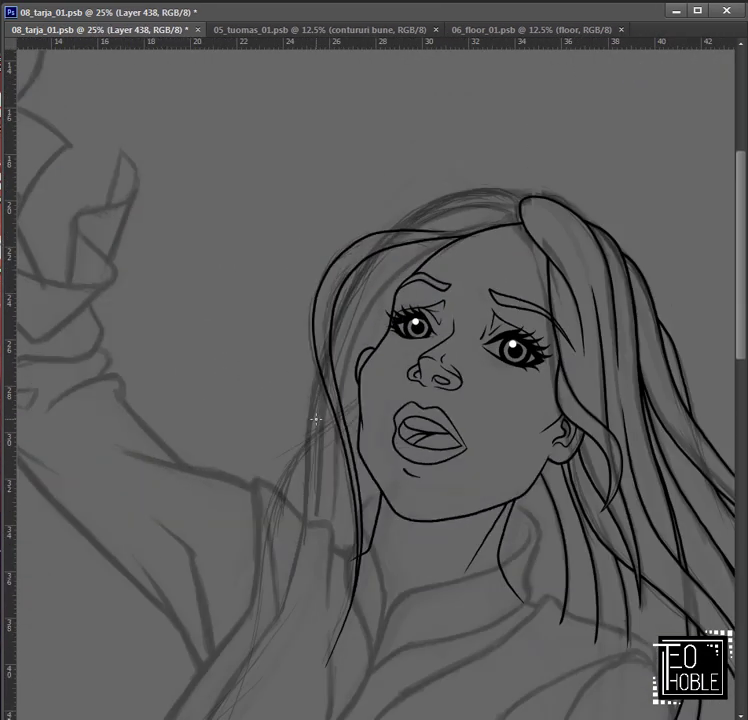
{"action": "scroll", "coordinate": [366, 283], "scroll_direction": "down", "scroll_amount": 3}
{"action": "key", "text": "ctrl+plus"}
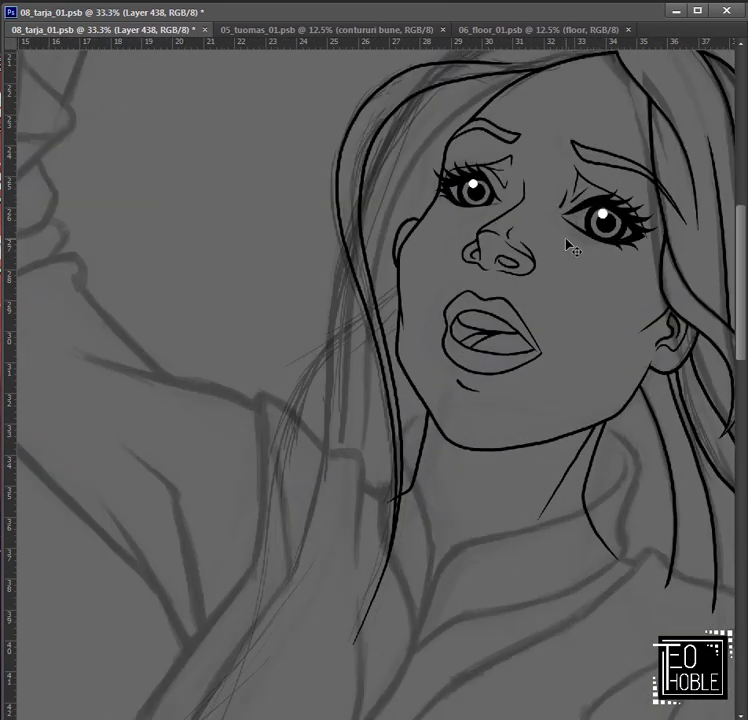
{"action": "key", "text": "ctrl+plus"}
{"action": "mouse_move", "coordinate": [223, 663]}
{"action": "left_mouse_down"}
{"action": "mouse_move", "coordinate": [250, 345]}
{"action": "mouse_move", "coordinate": [247, 477]}
{"action": "mouse_move", "coordinate": [262, 288]}
{"action": "left_mouse_up"}
{"action": "key", "text": "ctrl+z"}
{"action": "left_click_drag", "start_coordinate": [308, 175], "coordinate": [238, 434]}
Step: Ink the inner strand line beside the far ear up to the hairline and trim it where the front lock overlaps
{"action": "mouse_move", "coordinate": [210, 521]}
{"action": "left_mouse_down"}
{"action": "mouse_move", "coordinate": [277, 366]}
{"action": "mouse_move", "coordinate": [365, 268]}
{"action": "mouse_move", "coordinate": [507, 213]}
{"action": "mouse_move", "coordinate": [578, 219]}
{"action": "mouse_move", "coordinate": [231, 454]}
{"action": "mouse_move", "coordinate": [273, 361]}
{"action": "mouse_move", "coordinate": [352, 262]}
{"action": "mouse_move", "coordinate": [497, 211]}
{"action": "mouse_move", "coordinate": [576, 236]}
{"action": "left_mouse_up"}
{"action": "key", "text": "ctrl+z"}
{"action": "mouse_move", "coordinate": [326, 401]}
{"action": "left_mouse_down"}
{"action": "mouse_move", "coordinate": [424, 297]}
{"action": "mouse_move", "coordinate": [367, 256]}
{"action": "left_mouse_up"}
{"action": "left_click_drag", "start_coordinate": [277, 626], "coordinate": [262, 509]}
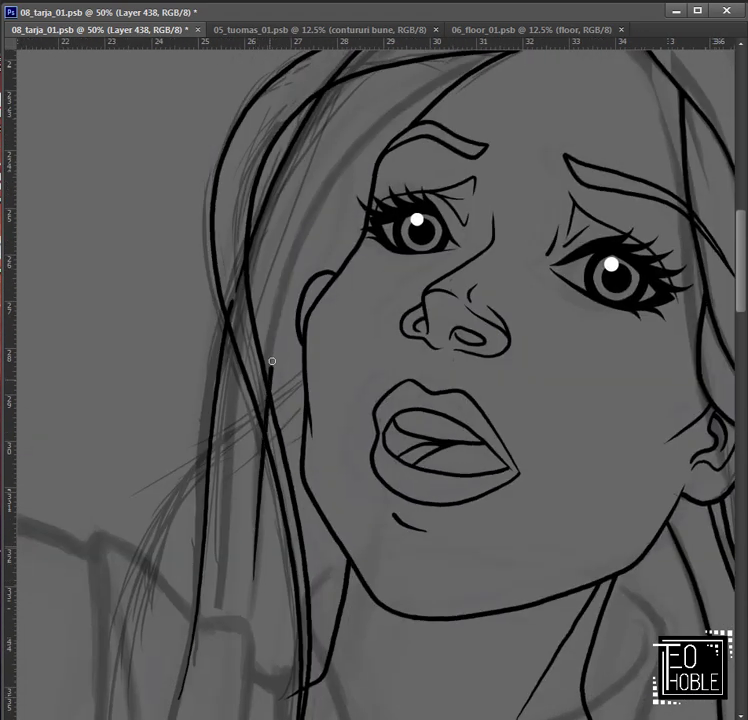
{"action": "left_click_drag", "start_coordinate": [272, 361], "coordinate": [246, 508]}
{"action": "mouse_move", "coordinate": [240, 654]}
{"action": "left_mouse_down"}
{"action": "mouse_move", "coordinate": [290, 287]}
{"action": "mouse_move", "coordinate": [472, 118]}
{"action": "left_mouse_up"}
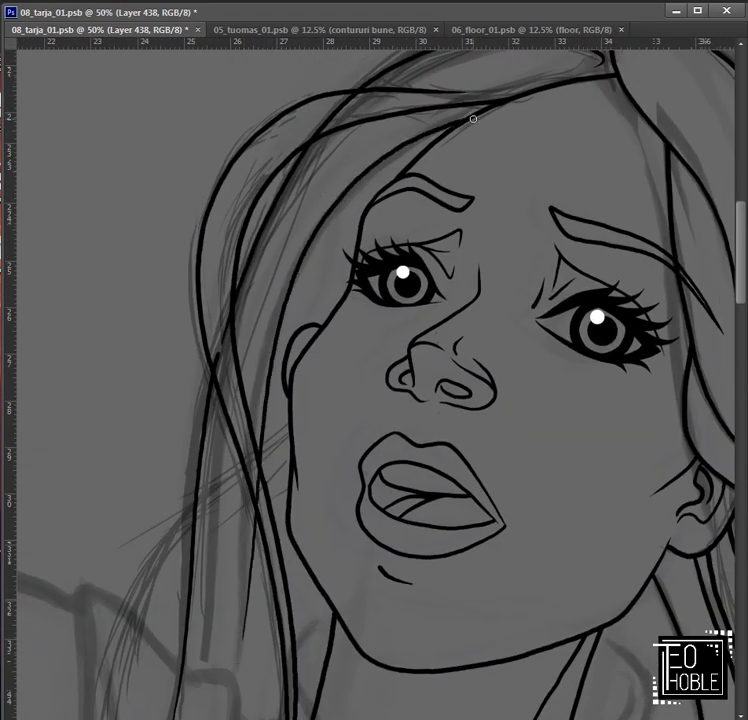
{"action": "left_click_drag", "start_coordinate": [222, 369], "coordinate": [242, 478]}
{"action": "mouse_move", "coordinate": [510, 228]}
{"action": "left_mouse_down"}
{"action": "mouse_move", "coordinate": [419, 338]}
{"action": "mouse_move", "coordinate": [469, 202]}
{"action": "left_mouse_up"}
{"action": "left_click_drag", "start_coordinate": [396, 386], "coordinate": [400, 311]}
Step: On a new layer, add strokes along the outer hair strand beside the face on the raised-arm side
{"action": "key", "text": "ctrl+shift+alt+n"}
{"action": "key", "text": "ctrl+minus"}
{"action": "key", "text": "ctrl+minus"}
{"action": "key", "text": "ctrl+minus"}
{"action": "key", "text": "ctrl+minus"}
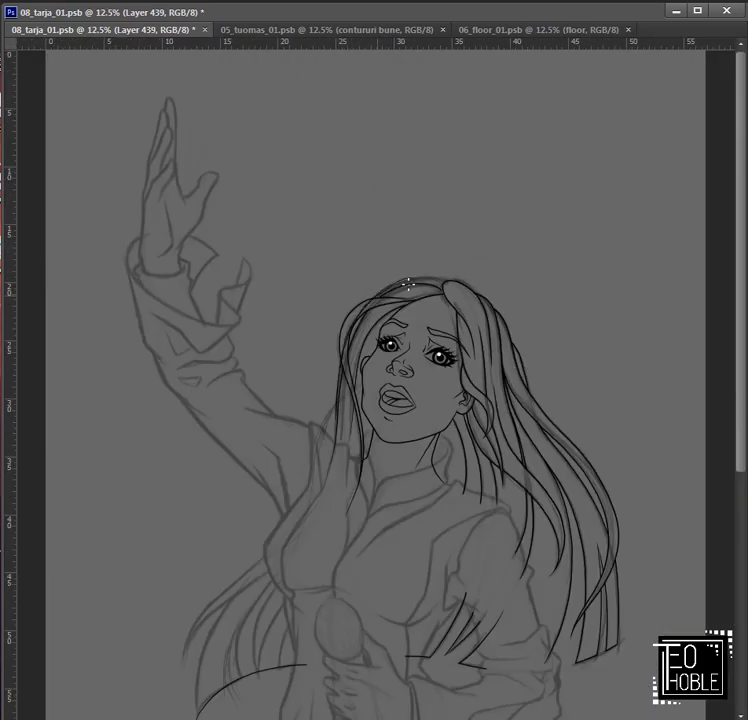
{"action": "key", "text": "ctrl+z"}
{"action": "key", "text": "ctrl+shift+n"}
{"action": "key", "text": "Return"}
{"action": "key", "text": "ctrl+plus"}
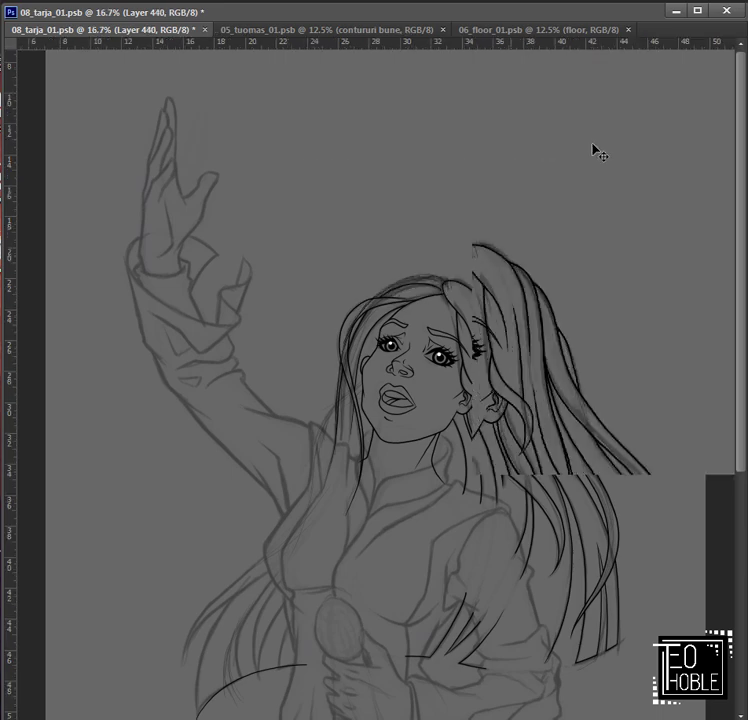
{"action": "key", "text": "ctrl+plus"}
{"action": "key", "text": "ctrl+plus"}
{"action": "key", "text": "ctrl+plus"}
{"action": "left_click_drag", "start_coordinate": [237, 497], "coordinate": [255, 200]}
{"action": "left_click_drag", "start_coordinate": [255, 200], "coordinate": [175, 645]}
{"action": "left_click_drag", "start_coordinate": [185, 540], "coordinate": [207, 469]}
{"action": "left_click_drag", "start_coordinate": [191, 622], "coordinate": [242, 502]}
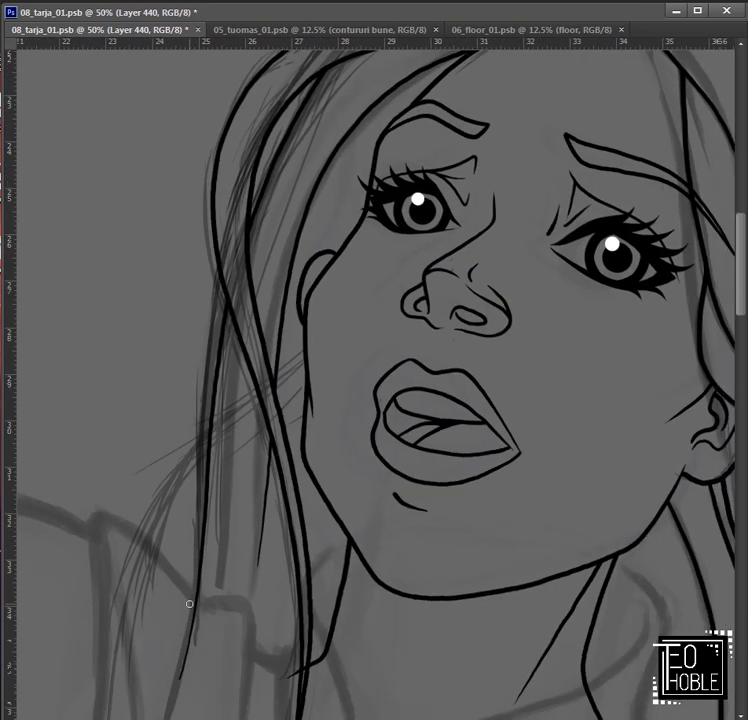
Step: Ink the curved hair lines over the crown, running from the parting down toward the outer lock
{"action": "left_click_drag", "start_coordinate": [195, 516], "coordinate": [225, 215]}
{"action": "left_click_drag", "start_coordinate": [225, 215], "coordinate": [112, 563]}
{"action": "mouse_move", "coordinate": [165, 444]}
{"action": "left_mouse_down"}
{"action": "mouse_move", "coordinate": [279, 349]}
{"action": "mouse_move", "coordinate": [507, 334]}
{"action": "left_mouse_up"}
{"action": "key", "text": "ctrl+z"}
{"action": "left_click_drag", "start_coordinate": [212, 402], "coordinate": [484, 309]}
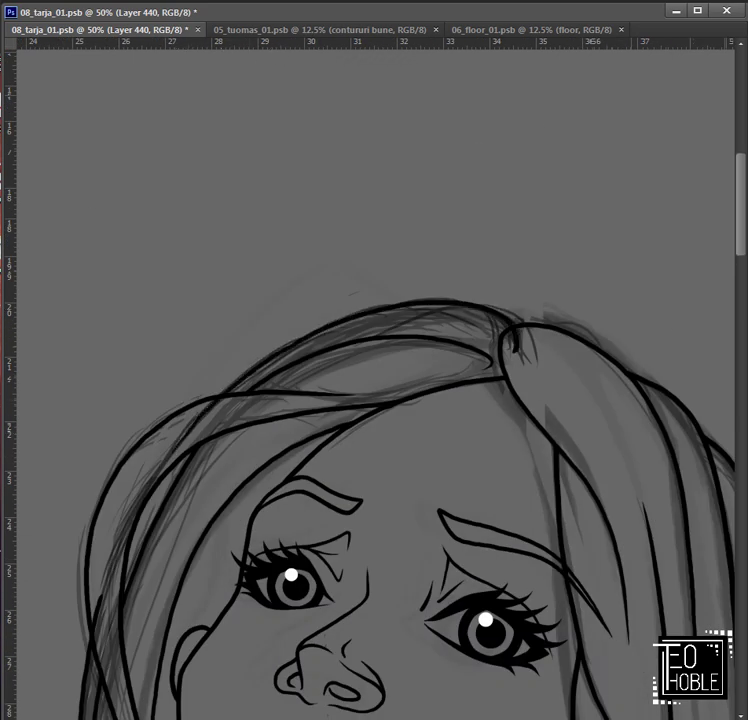
{"action": "left_click_drag", "start_coordinate": [224, 397], "coordinate": [96, 645]}
Step: On a new layer, draw another long strand line between the outer and inner locks on the raised-arm side
{"action": "key", "text": "ctrl+minus"}
{"action": "key", "text": "ctrl+minus"}
{"action": "key", "text": "ctrl+minus"}
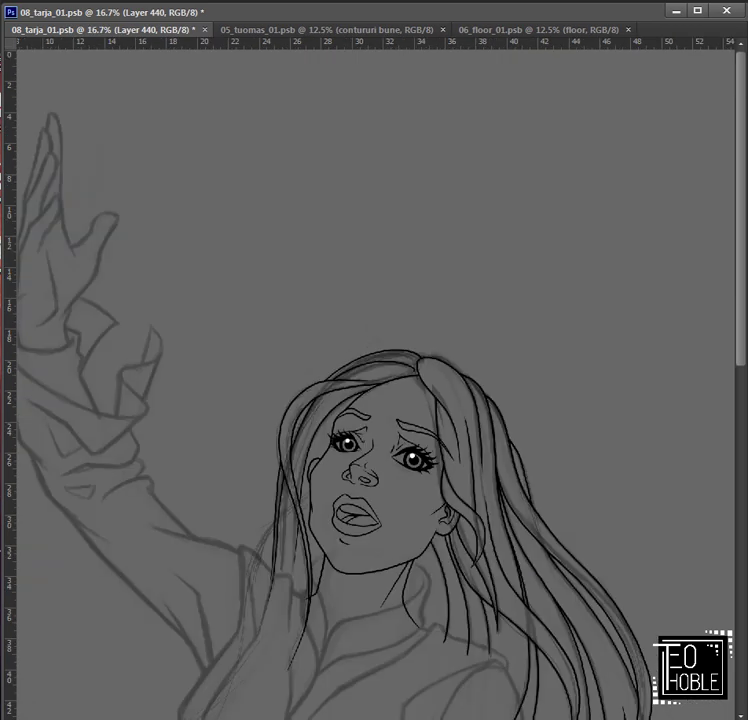
{"action": "key", "text": "ctrl+plus"}
{"action": "scroll", "coordinate": [336, 546], "scroll_direction": "down", "scroll_amount": 3}
{"action": "key", "text": "ctrl+shift+alt+n"}
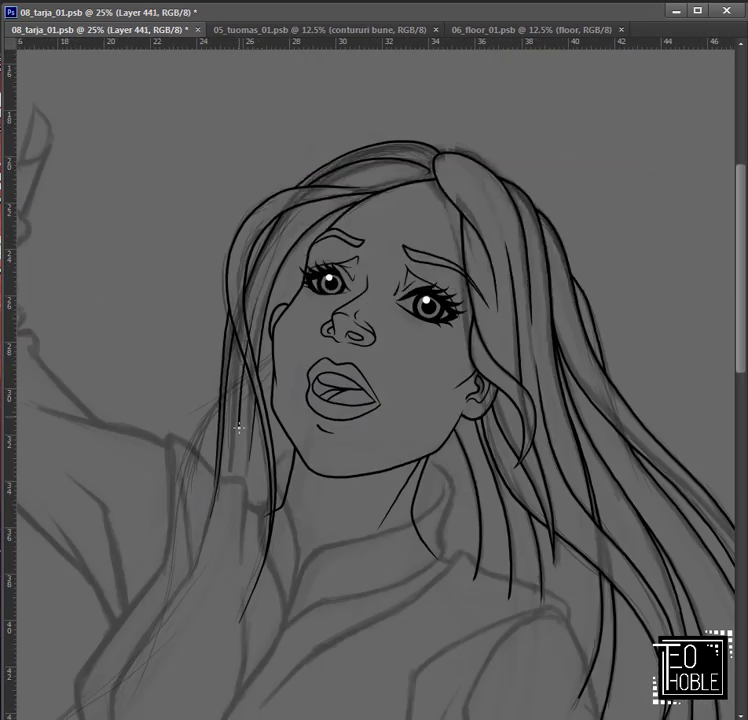
{"action": "key", "text": "ctrl+plus"}
{"action": "key", "text": "ctrl+minus"}
{"action": "key", "text": "ctrl+minus"}
{"action": "key", "text": "ctrl+minus"}
{"action": "key", "text": "ctrl+minus"}
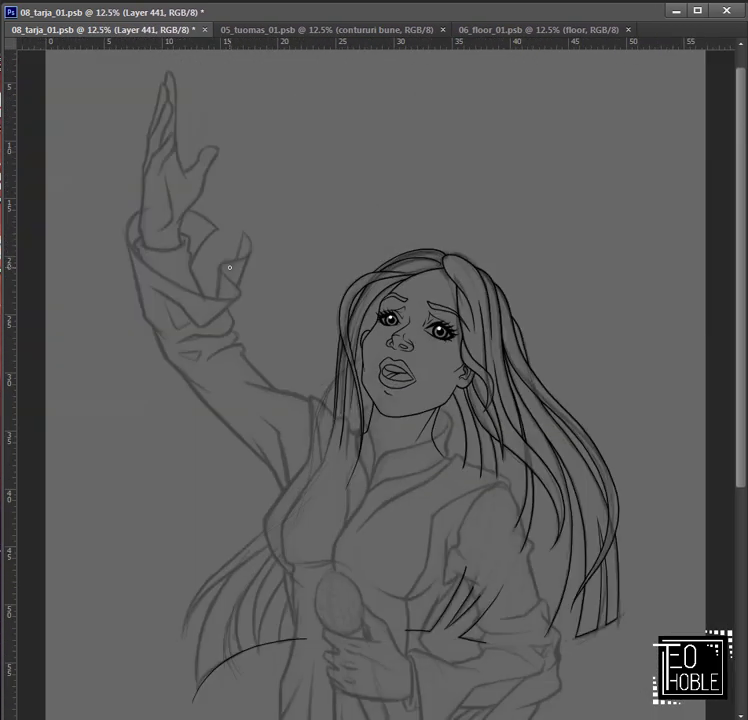
Step: On a new layer, rough in a thin strand falling from the parting past the outer end of the eyebrow
{"action": "key", "text": "ctrl+plus"}
{"action": "key", "text": "ctrl+plus"}
{"action": "key", "text": "ctrl+shift+n"}
{"action": "left_click", "coordinate": [592, 202]}
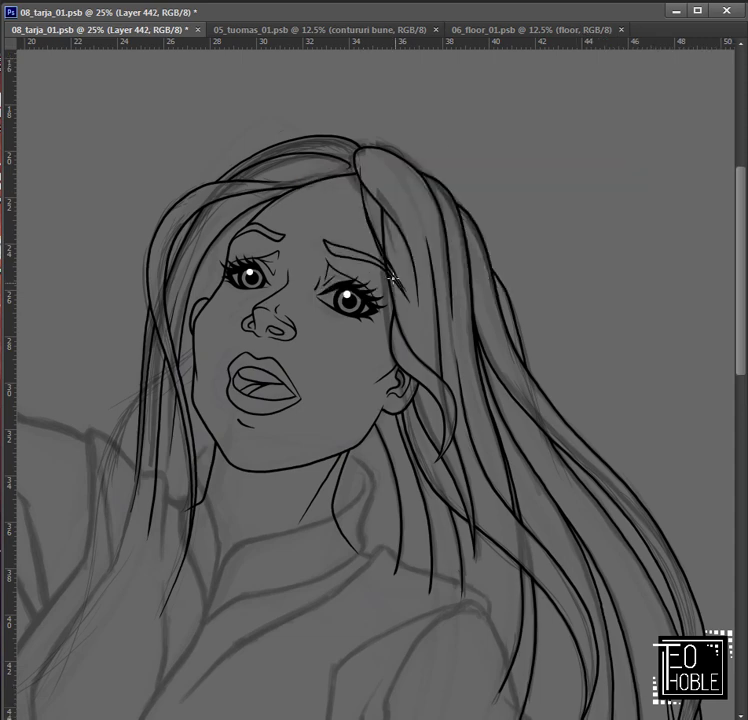
{"action": "key", "text": "ctrl+minus"}
{"action": "key", "text": "ctrl+minus"}
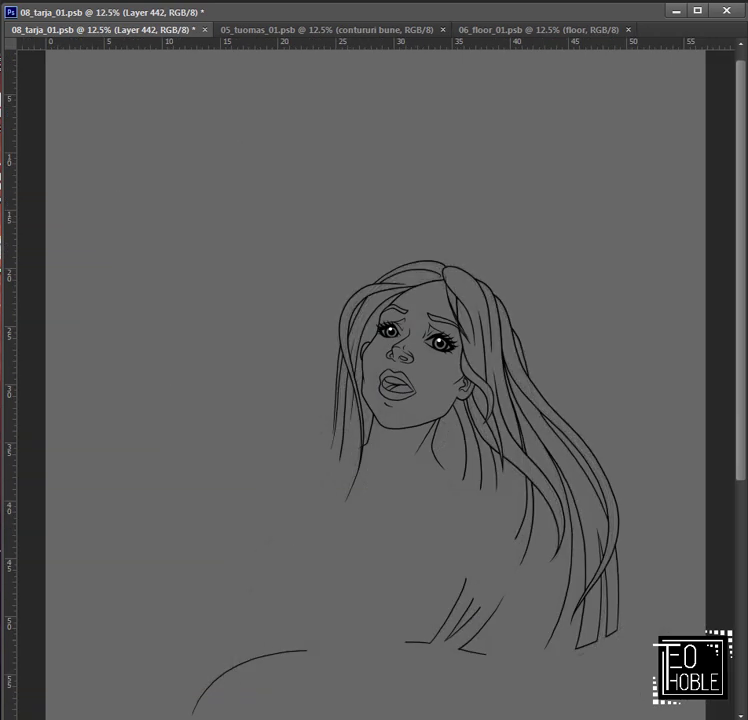
Step: On another new layer, ink the thin strand from the parting down to the eyebrow over its rough guide
{"action": "key", "text": "ctrl+shift+n"}
{"action": "left_click", "coordinate": [600, 195]}
{"action": "key", "text": "ctrl+plus"}
{"action": "key", "text": "ctrl+plus"}
{"action": "key", "text": "ctrl+plus"}
{"action": "key", "text": "ctrl+plus"}
{"action": "left_click_drag", "start_coordinate": [604, 139], "coordinate": [270, 386]}
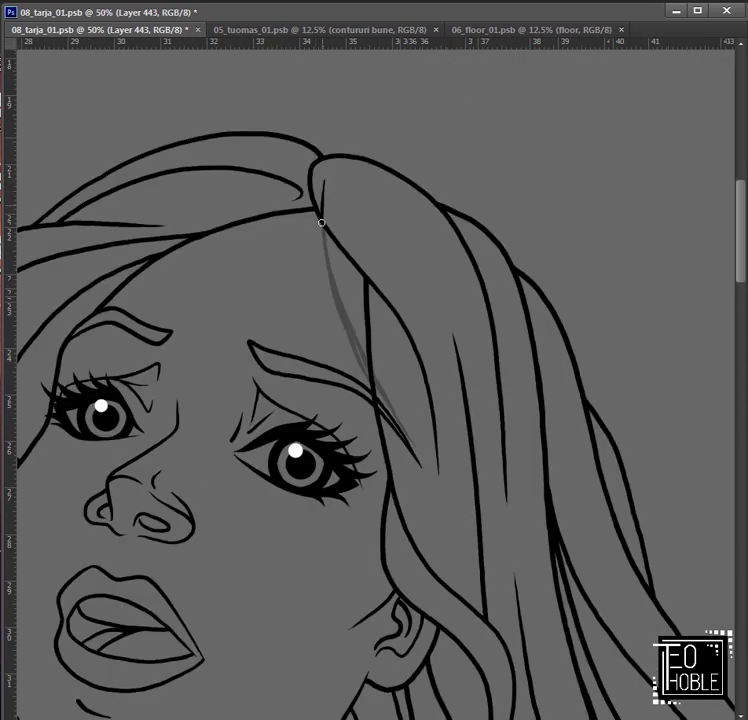
{"action": "left_click_drag", "start_coordinate": [320, 219], "coordinate": [340, 310]}
{"action": "key", "text": "ctrl+z"}
{"action": "left_click_drag", "start_coordinate": [315, 182], "coordinate": [355, 345]}
{"action": "key", "text": "ctrl+z"}
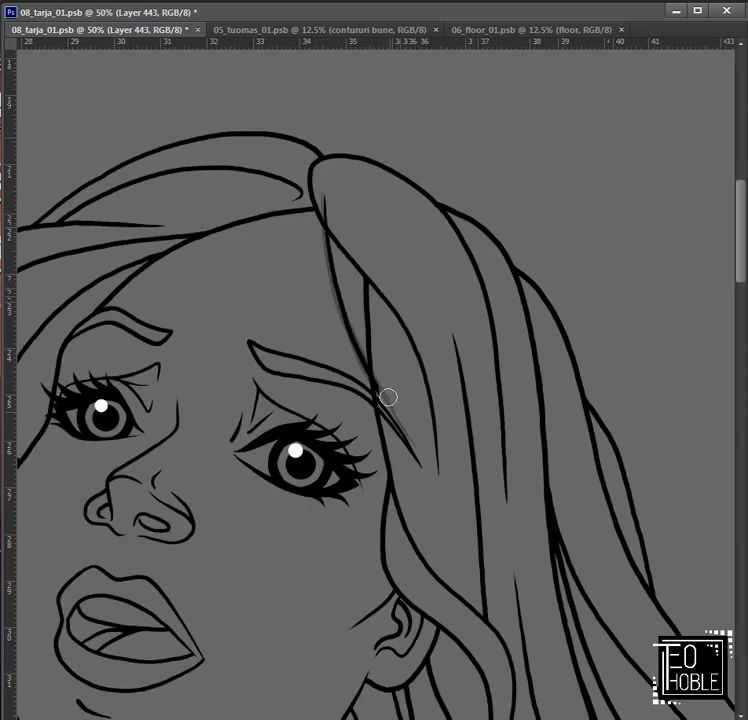
Step: Merge the inked strand down into the hair 1 layer and make Layer 438 the active layer
{"action": "key", "text": "ctrl+e"}
{"action": "key", "text": "ctrl+minus"}
{"action": "key", "text": "ctrl+minus"}
{"action": "key", "text": "ctrl+minus"}
{"action": "key", "text": "ctrl+minus"}
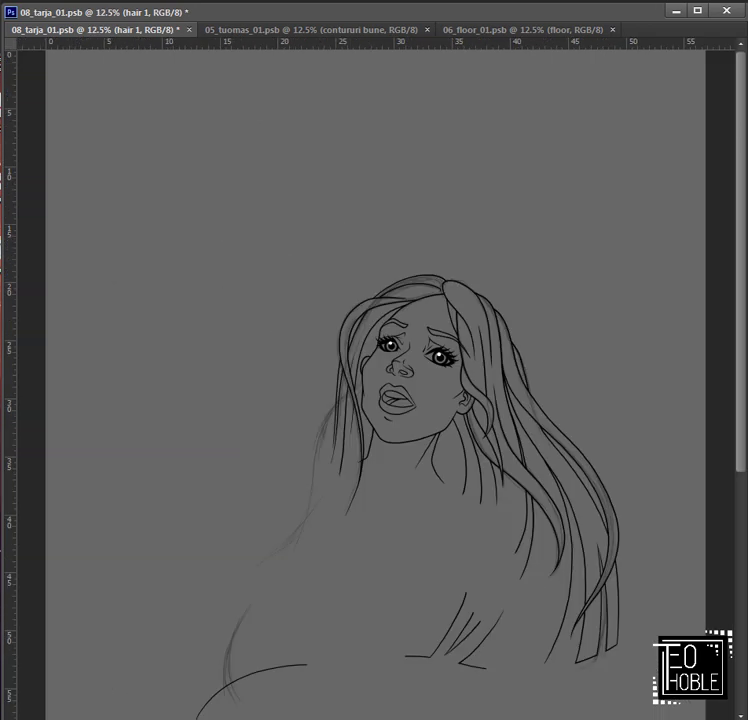
{"action": "key", "text": "alt+["}
{"action": "key", "text": "alt+["}
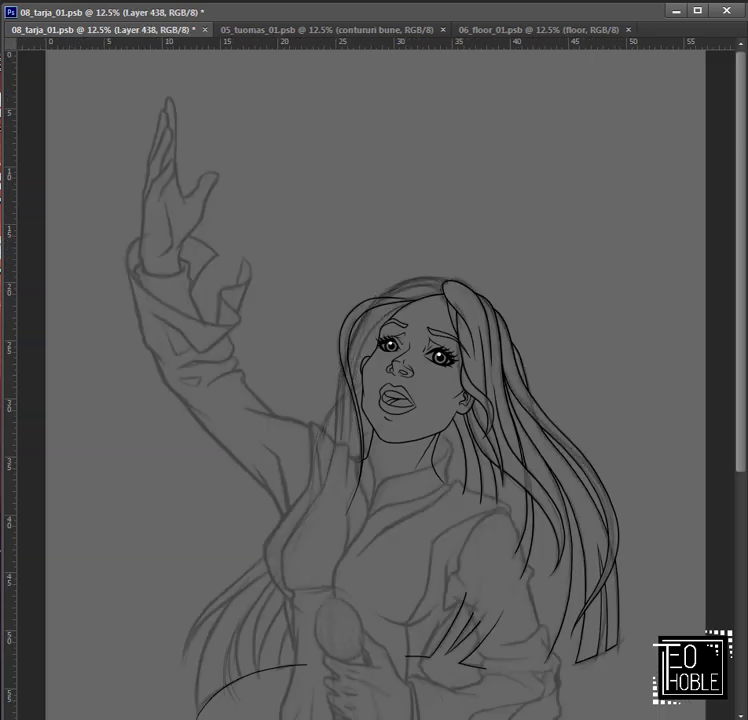
Step: On a new layer, ink the two long curved edges of the outermost hair lock beside the waist on the raised-arm side
{"action": "scroll", "coordinate": [374, 385], "scroll_direction": "down", "scroll_amount": 5}
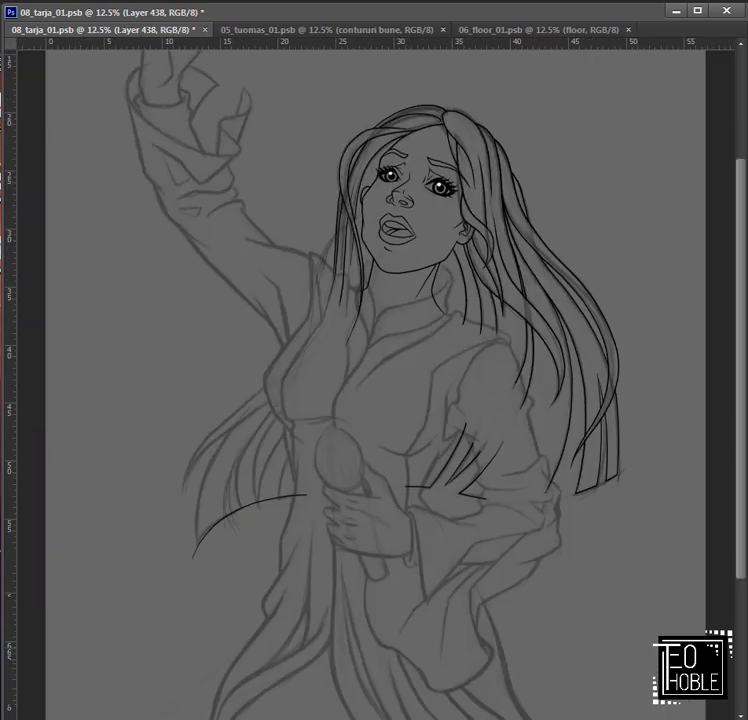
{"action": "key", "text": "ctrl+shift+n"}
{"action": "key", "text": "Return"}
{"action": "key", "text": "ctrl+plus"}
{"action": "key", "text": "ctrl+plus"}
{"action": "key", "text": "ctrl+plus"}
{"action": "key", "text": "ctrl+plus"}
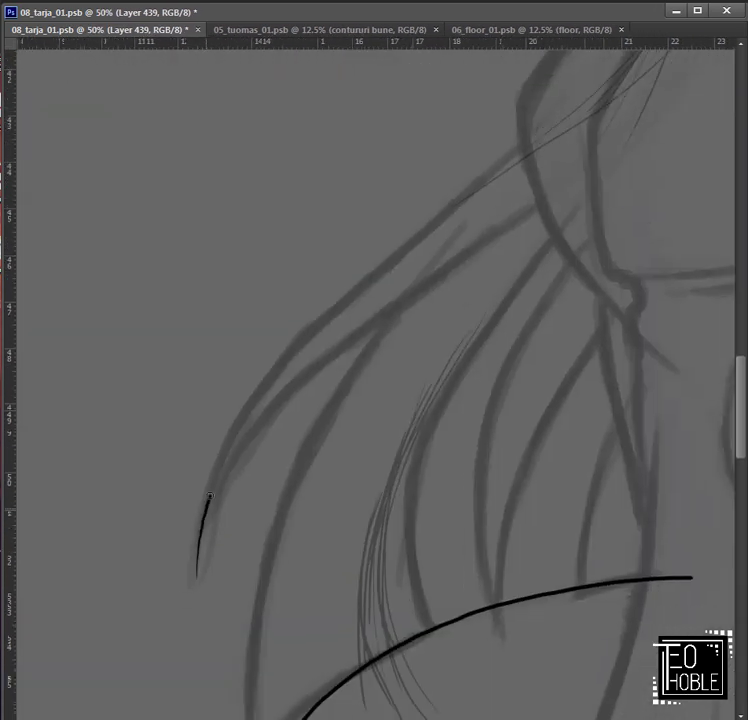
{"action": "mouse_move", "coordinate": [213, 486]}
{"action": "left_mouse_down"}
{"action": "mouse_move", "coordinate": [389, 255]}
{"action": "mouse_move", "coordinate": [544, 124]}
{"action": "left_mouse_up"}
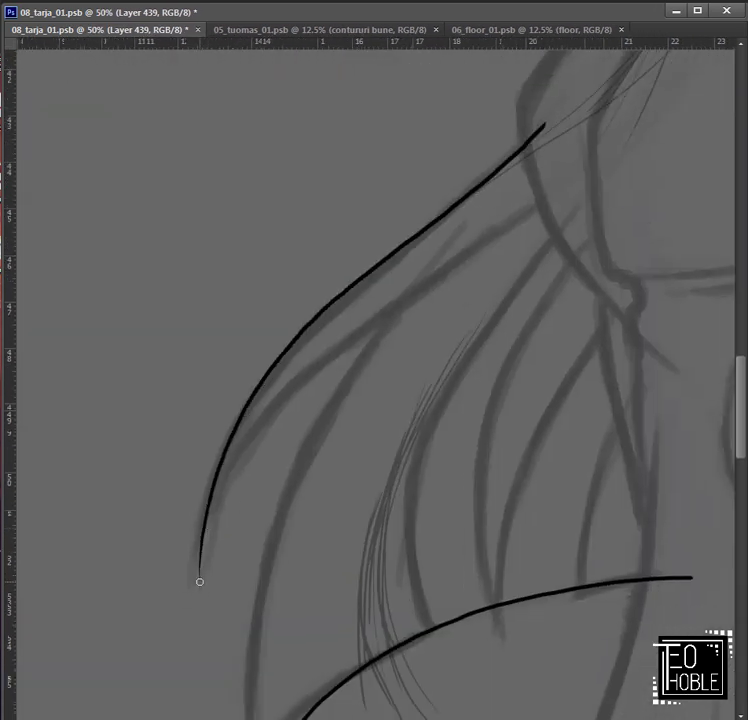
{"action": "mouse_move", "coordinate": [205, 573]}
{"action": "left_mouse_down"}
{"action": "mouse_move", "coordinate": [296, 387]}
{"action": "mouse_move", "coordinate": [506, 234]}
{"action": "mouse_move", "coordinate": [564, 172]}
{"action": "left_mouse_up"}
{"action": "mouse_move", "coordinate": [350, 568]}
{"action": "left_mouse_down"}
{"action": "mouse_move", "coordinate": [313, 443]}
{"action": "mouse_move", "coordinate": [292, 459]}
{"action": "left_mouse_up"}
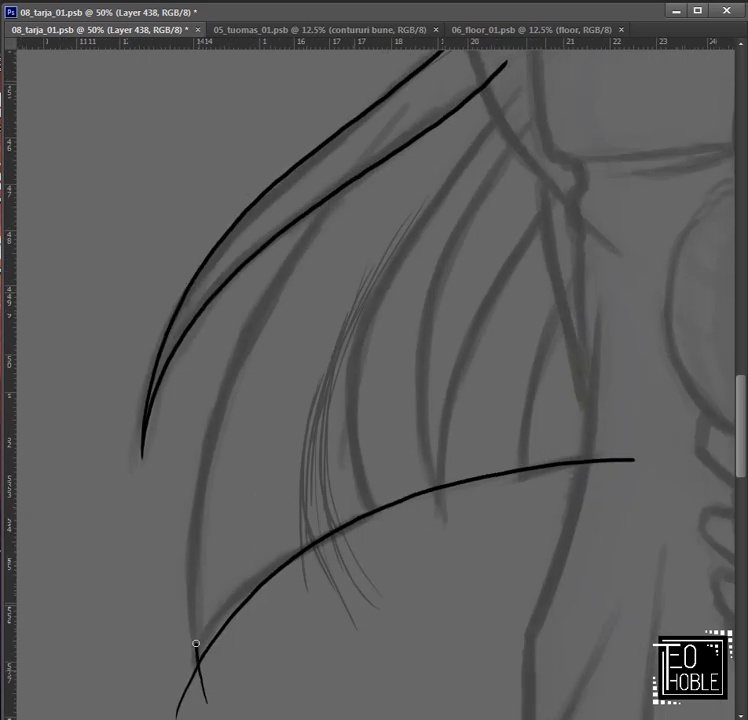
Step: Ink the long inner lock line and three curved strands beside it, running them down past the hair's lower edge curve
{"action": "left_click_drag", "start_coordinate": [196, 643], "coordinate": [270, 299]}
{"action": "key", "text": "ctrl+z"}
{"action": "mouse_move", "coordinate": [195, 685]}
{"action": "left_mouse_down"}
{"action": "mouse_move", "coordinate": [229, 387]}
{"action": "mouse_move", "coordinate": [404, 112]}
{"action": "left_mouse_up"}
{"action": "mouse_move", "coordinate": [396, 587]}
{"action": "left_mouse_down"}
{"action": "mouse_move", "coordinate": [386, 624]}
{"action": "mouse_move", "coordinate": [368, 356]}
{"action": "mouse_move", "coordinate": [459, 180]}
{"action": "mouse_move", "coordinate": [512, 126]}
{"action": "left_mouse_up"}
{"action": "key", "text": "ctrl+z"}
{"action": "mouse_move", "coordinate": [426, 190]}
{"action": "left_mouse_down"}
{"action": "mouse_move", "coordinate": [402, 219]}
{"action": "mouse_move", "coordinate": [322, 396]}
{"action": "mouse_move", "coordinate": [340, 590]}
{"action": "left_mouse_up"}
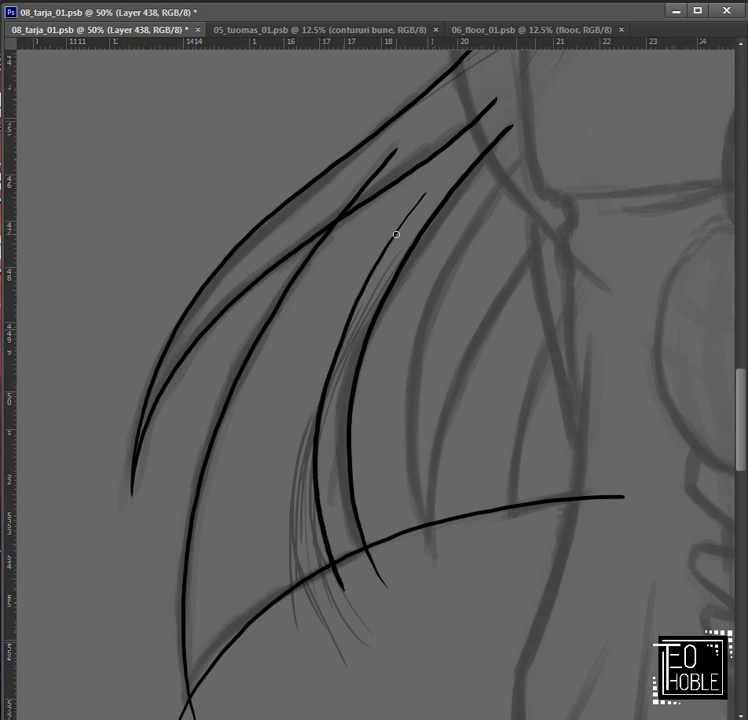
{"action": "mouse_move", "coordinate": [357, 299]}
{"action": "left_mouse_down"}
{"action": "mouse_move", "coordinate": [307, 609]}
{"action": "mouse_move", "coordinate": [252, 573]}
{"action": "left_mouse_up"}
Step: Ink the three remaining curved strands closest to the waist, following the sketch down to the lower edge curve
{"action": "left_click_drag", "start_coordinate": [461, 501], "coordinate": [523, 245]}
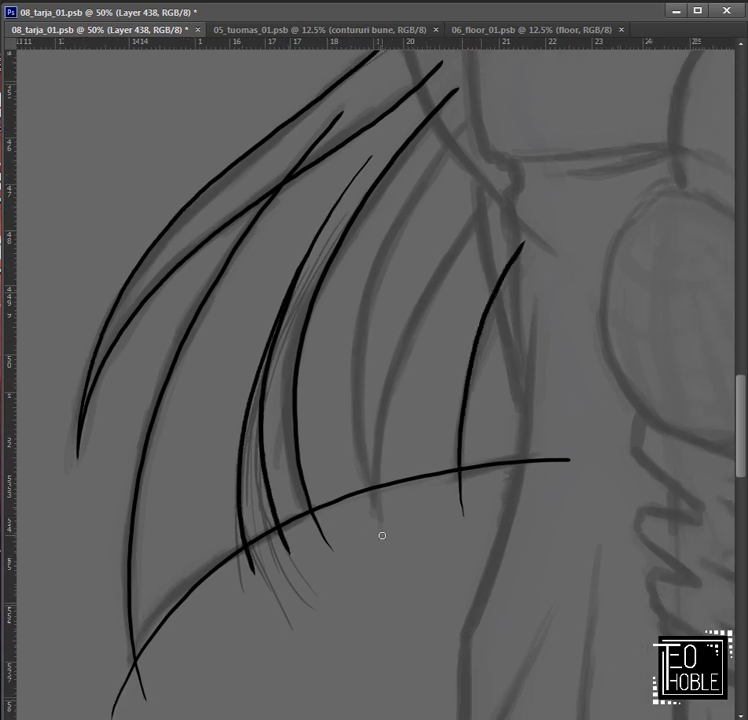
{"action": "mouse_move", "coordinate": [382, 534]}
{"action": "left_mouse_down"}
{"action": "mouse_move", "coordinate": [397, 388]}
{"action": "mouse_move", "coordinate": [421, 297]}
{"action": "mouse_move", "coordinate": [473, 222]}
{"action": "mouse_move", "coordinate": [518, 178]}
{"action": "left_mouse_up"}
{"action": "key", "text": "ctrl+z"}
{"action": "key", "text": "ctrl+z"}
{"action": "mouse_move", "coordinate": [389, 552]}
{"action": "left_mouse_down"}
{"action": "mouse_move", "coordinate": [366, 391]}
{"action": "mouse_move", "coordinate": [374, 287]}
{"action": "mouse_move", "coordinate": [476, 114]}
{"action": "left_mouse_up"}
{"action": "key", "text": "ctrl+z"}
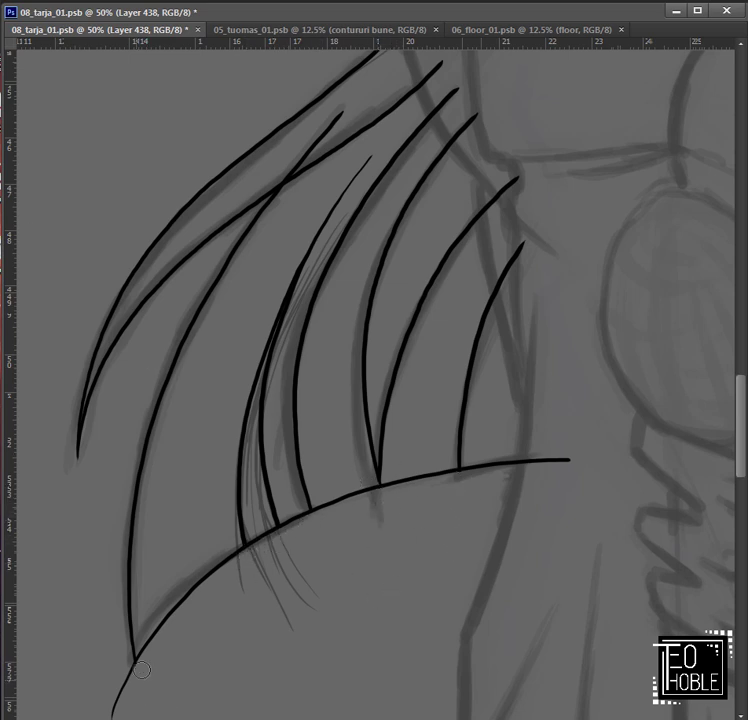
Step: Erase the overshooting strand ends and the edge curve across the gaps between locks, then merge the lines into the hair 3 layer
{"action": "left_click_drag", "start_coordinate": [141, 669], "coordinate": [336, 152]}
{"action": "key", "text": "ctrl+e"}
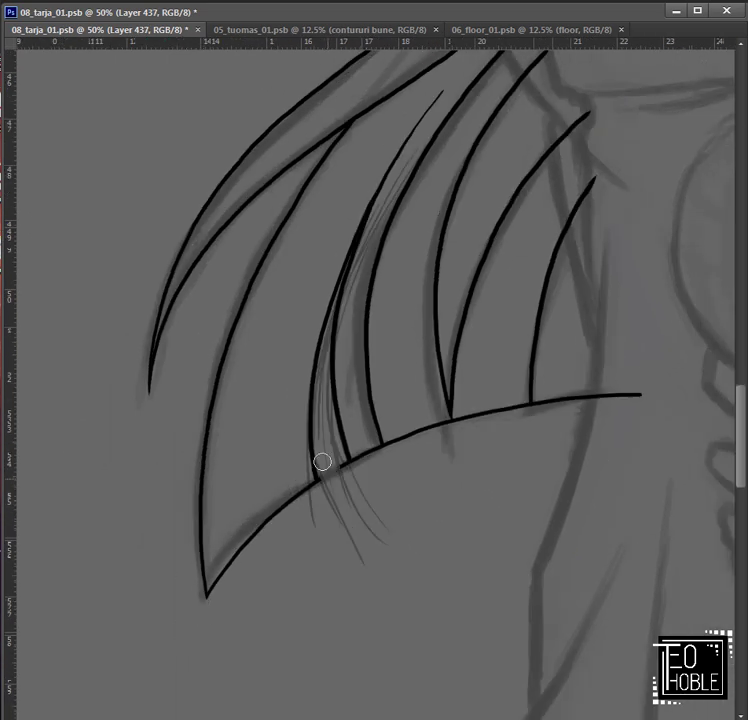
{"action": "key", "text": "ctrl+minus"}
{"action": "key", "text": "ctrl+minus"}
{"action": "key", "text": "ctrl+minus"}
{"action": "key", "text": "ctrl+minus"}
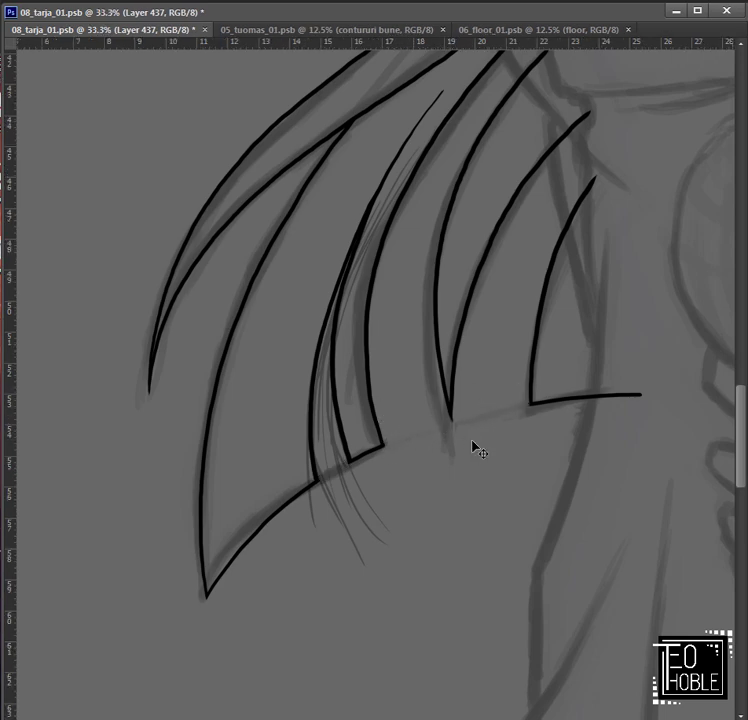
{"action": "key", "text": "ctrl+e"}
{"action": "scroll", "coordinate": [363, 362], "scroll_direction": "up", "scroll_amount": 5}
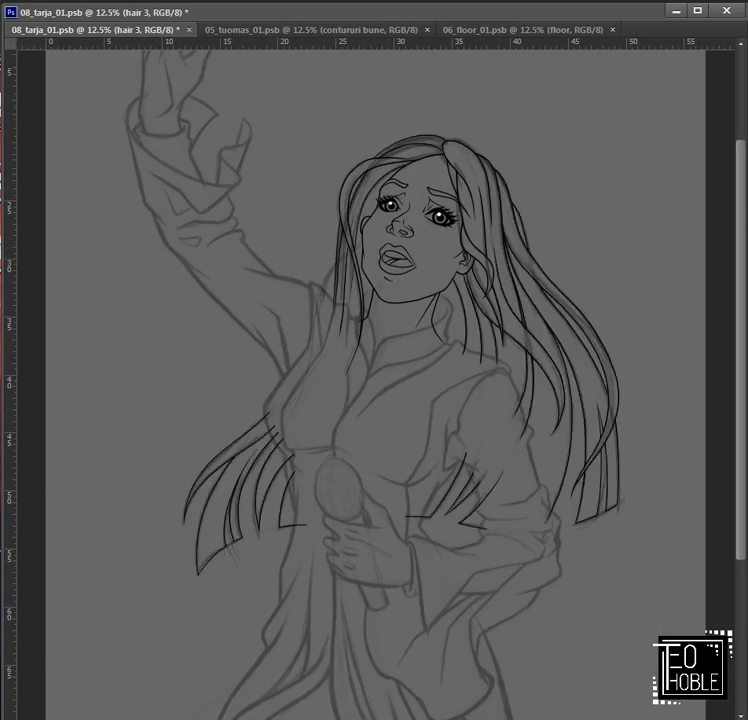
Step: Save the drawing and fade the finished face and hair line art
{"action": "key", "text": "ctrl+s"}
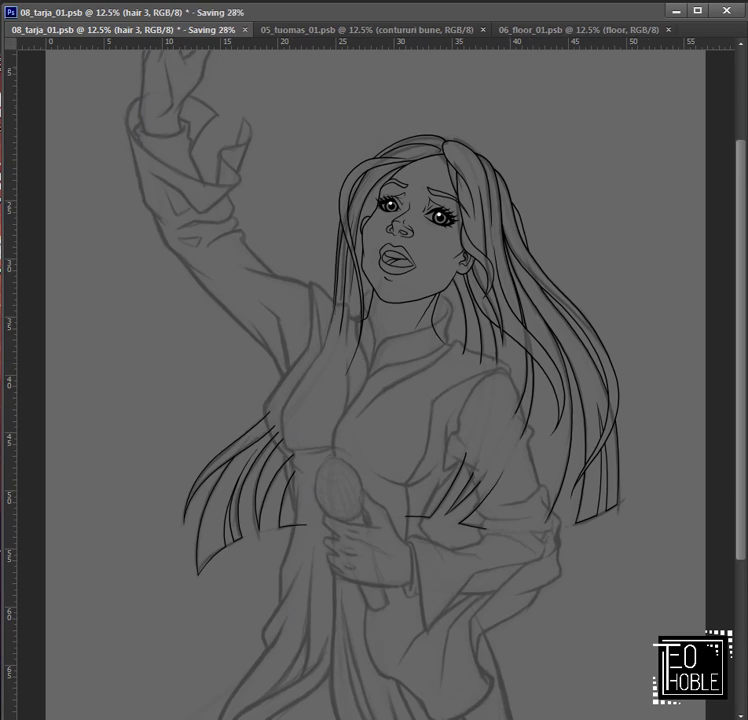
{"action": "scroll", "coordinate": [741, 275], "scroll_direction": "down", "scroll_amount": 1}
{"action": "key", "text": "alt+bracketleft"}
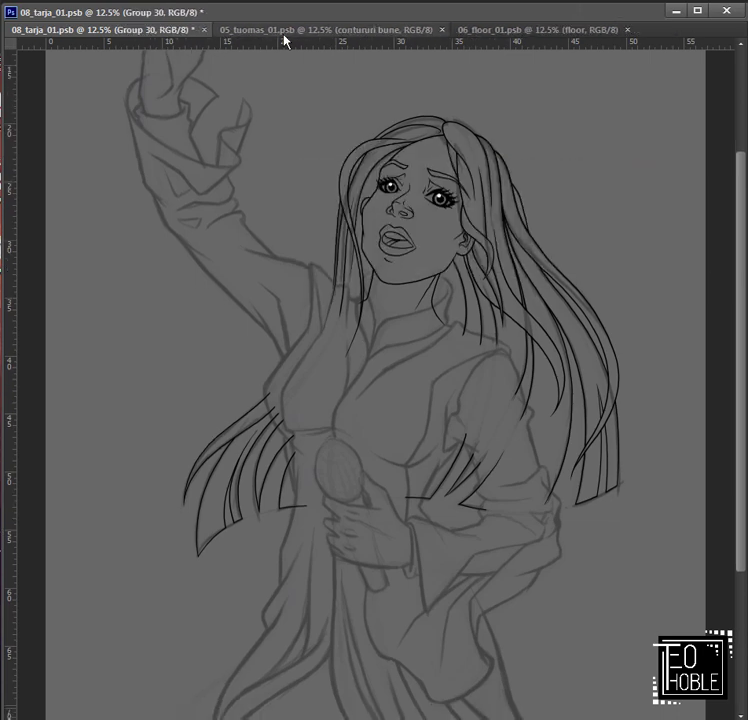
{"action": "key", "text": "alt+bracketleft"}
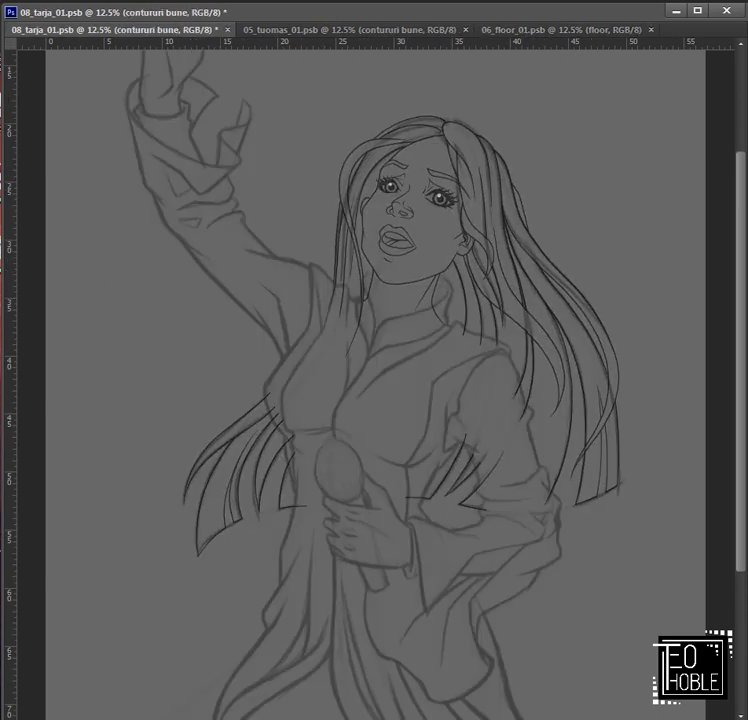
Step: Add a new layer and ink the cuff edge of the sleeve beside the hand holding the microphone
{"action": "key", "text": "ctrl+shift+alt+n"}
{"action": "key", "text": "ctrl+plus"}
{"action": "key", "text": "ctrl+plus"}
{"action": "left_click_drag", "start_coordinate": [520, 532], "coordinate": [362, 312]}
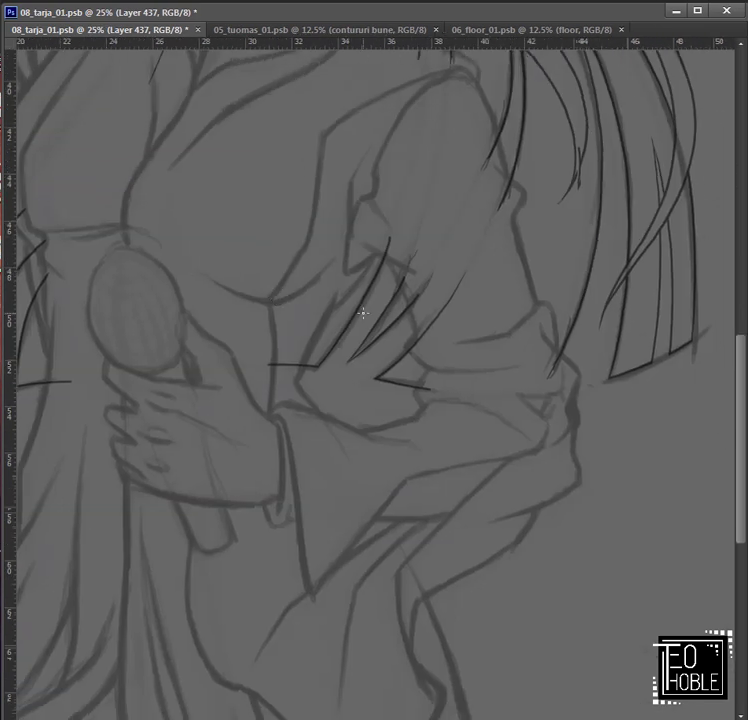
{"action": "key", "text": "ctrl+plus"}
{"action": "mouse_move", "coordinate": [359, 505]}
{"action": "left_mouse_down"}
{"action": "mouse_move", "coordinate": [331, 292]}
{"action": "mouse_move", "coordinate": [296, 160]}
{"action": "mouse_move", "coordinate": [472, 472]}
{"action": "left_mouse_up"}
{"action": "key", "text": "ctrl+minus"}
{"action": "key", "text": "ctrl+shift+Tab"}
{"action": "left_click", "coordinate": [159, 33]}
{"action": "key", "text": "ctrl+minus"}
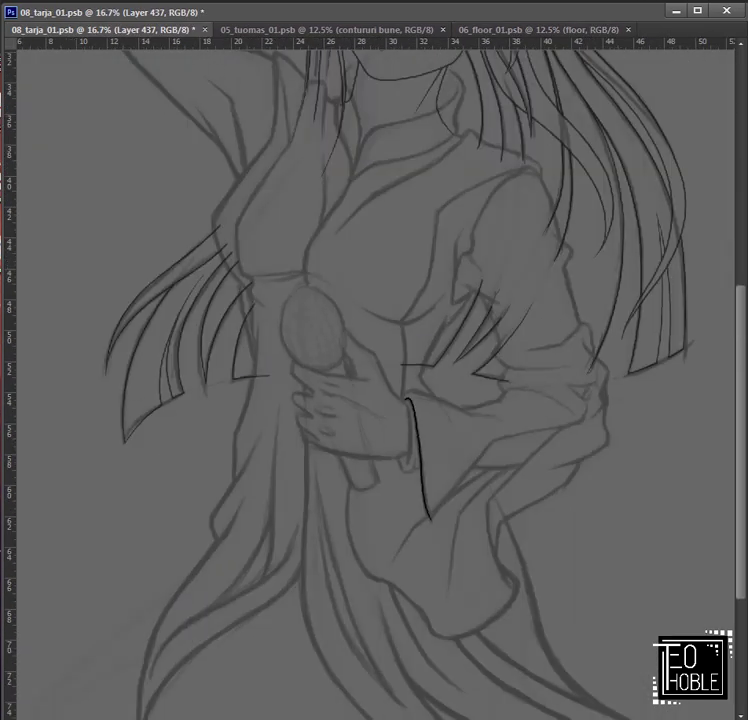
Step: Make an elliptical selection the size of the sketched microphone head
{"action": "key", "text": "ctrl+plus"}
{"action": "key", "text": "ctrl+plus"}
{"action": "key", "text": "ctrl+plus"}
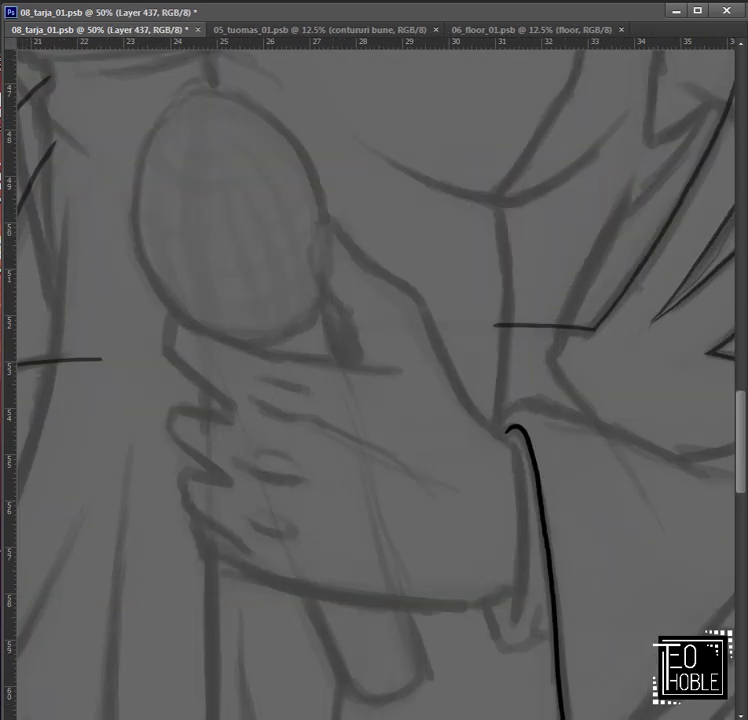
{"action": "left_click_drag", "start_coordinate": [139, 96], "coordinate": [328, 346]}
{"action": "key", "text": "alt+e"}
Step: Copy the microfon artwork from 06_floor_01.psb into the 08_tarja_01.psb drawing
{"action": "left_click", "coordinate": [467, 30]}
{"action": "right_click", "coordinate": [464, 222]}
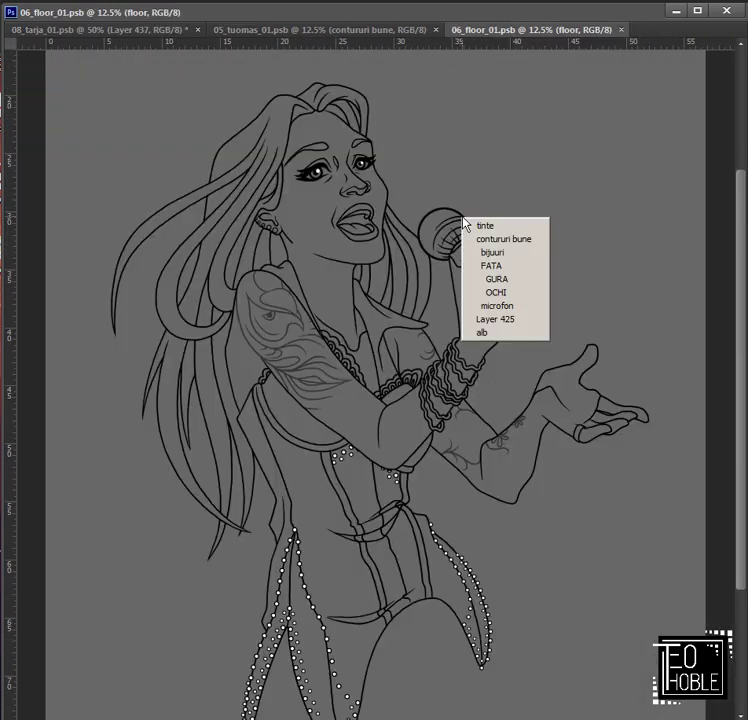
{"action": "left_click", "coordinate": [501, 346]}
{"action": "key", "text": "Return"}
{"action": "key", "text": "ctrl+Tab"}
{"action": "key", "text": "ctrl+minus"}
{"action": "key", "text": "ctrl+minus"}
{"action": "key", "text": "ctrl+minus"}
{"action": "key", "text": "ctrl+minus"}
{"action": "key", "text": "ctrl+minus"}
{"action": "key", "text": "ctrl+alt+z"}
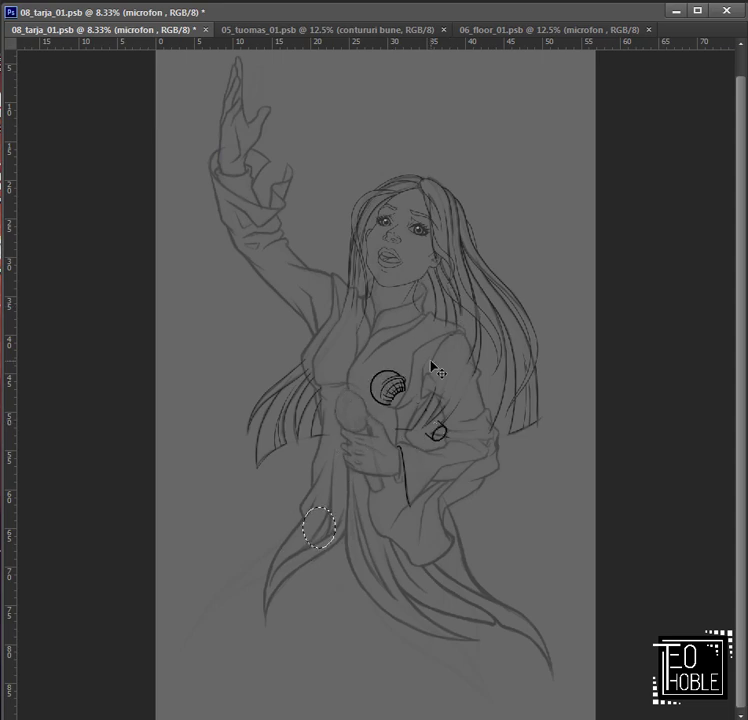
Step: Stroke the elliptical selection in black to outline the microphone head, and deselect it
{"action": "key", "text": "ctrl+plus"}
{"action": "key", "text": "ctrl+plus"}
{"action": "key", "text": "ctrl+plus"}
{"action": "key", "text": "ctrl+plus"}
{"action": "key", "text": "ctrl+plus"}
{"action": "key", "text": "alt+e"}
{"action": "key", "text": "s"}
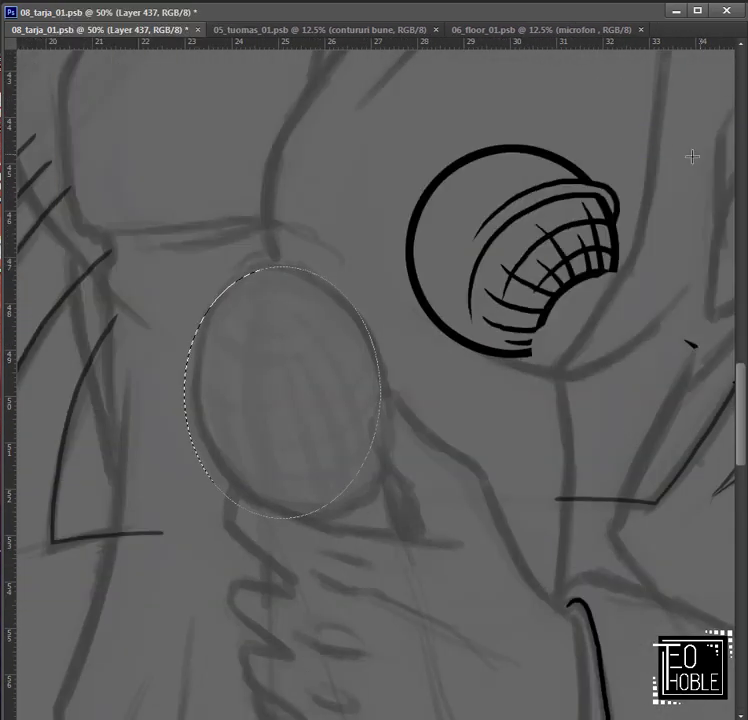
{"action": "key", "text": "Return"}
{"action": "key", "text": "ctrl+d"}
Step: Rotate the stroked ellipse slightly and position it over the sketched microphone head
{"action": "key", "text": "ctrl+t"}
{"action": "left_click_drag", "start_coordinate": [150, 520], "coordinate": [175, 556]}
{"action": "key", "text": "ctrl+minus"}
{"action": "key", "text": "ctrl+minus"}
{"action": "left_click_drag", "start_coordinate": [339, 404], "coordinate": [402, 618]}
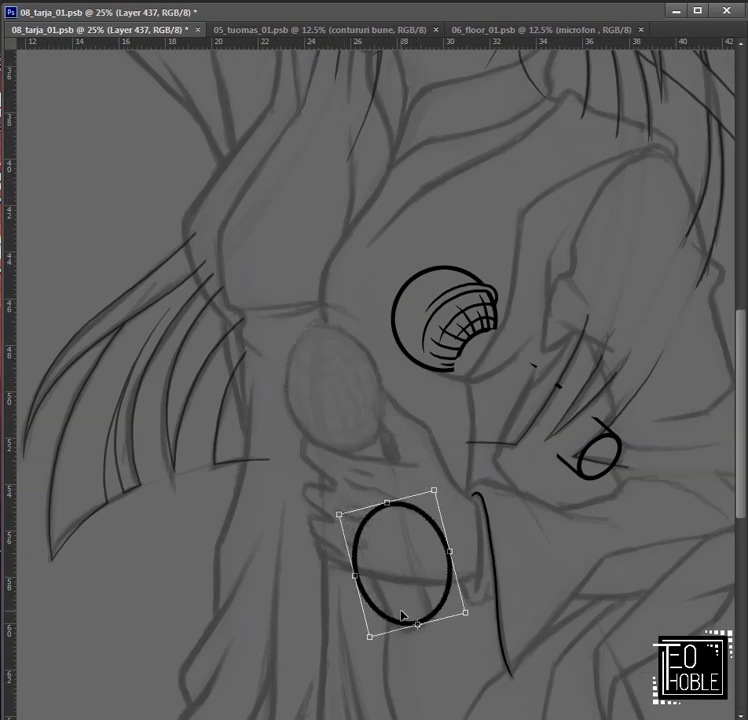
{"action": "key", "text": "Escape"}
Step: On a new layer, draw curved crosswise and lengthwise mesh lines inside the microphone head
{"action": "key", "text": "ctrl+shift+alt+n"}
{"action": "key", "text": "ctrl+plus"}
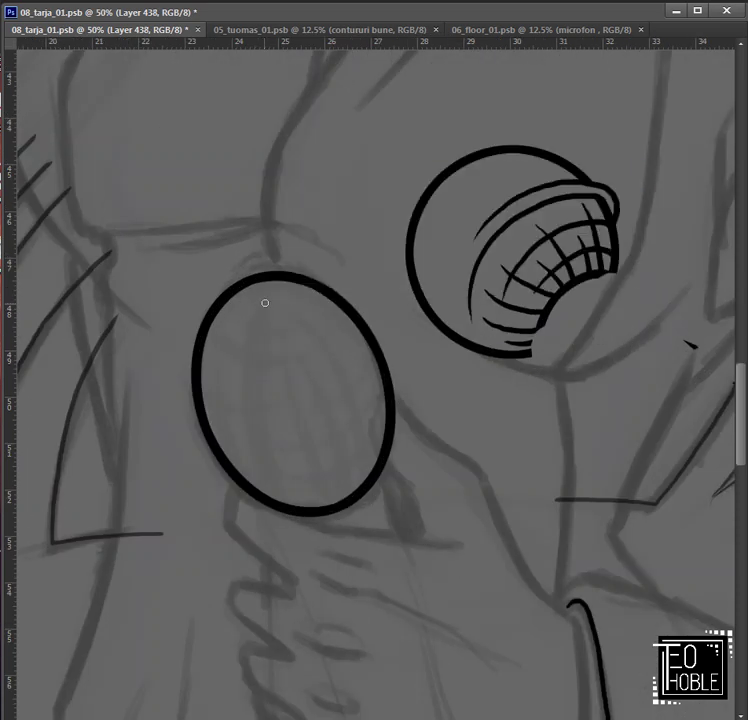
{"action": "left_click_drag", "start_coordinate": [212, 404], "coordinate": [352, 325]}
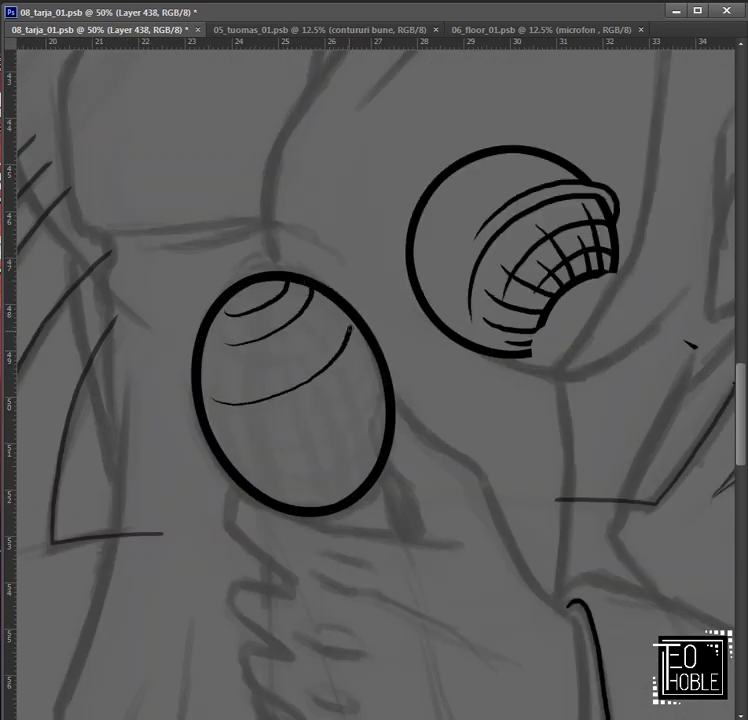
{"action": "mouse_move", "coordinate": [285, 454]}
{"action": "left_mouse_down"}
{"action": "mouse_move", "coordinate": [375, 368]}
{"action": "mouse_move", "coordinate": [369, 418]}
{"action": "left_mouse_up"}
{"action": "key", "text": "ctrl+z"}
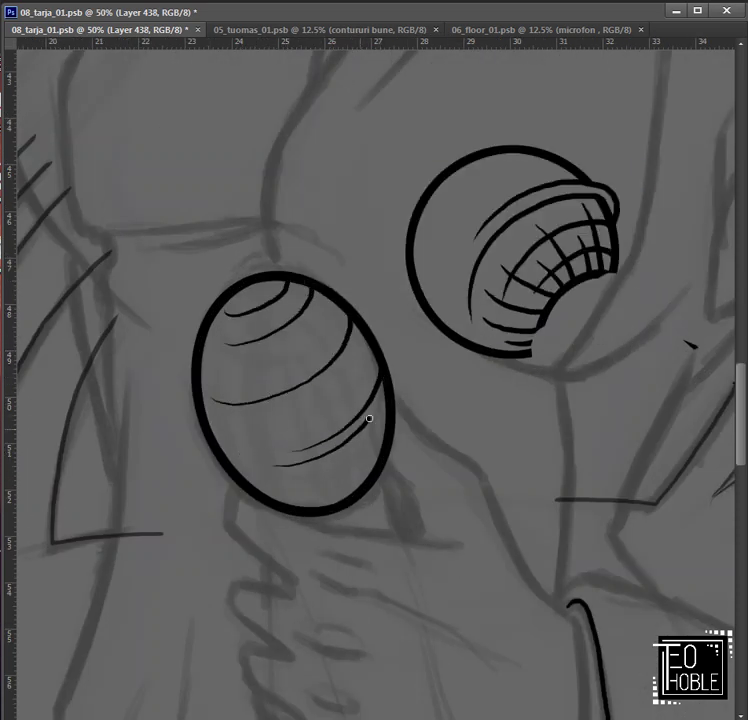
{"action": "left_click_drag", "start_coordinate": [305, 490], "coordinate": [268, 488]}
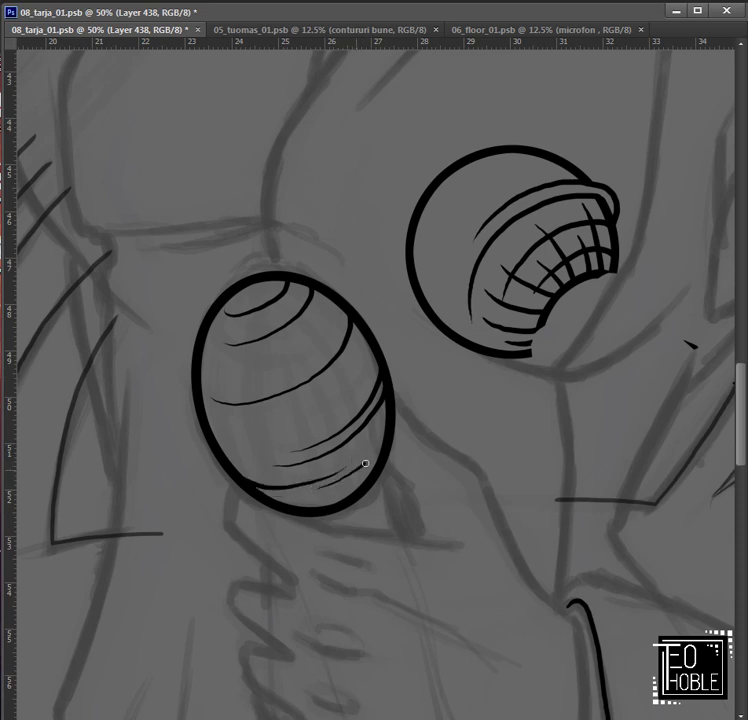
{"action": "left_click_drag", "start_coordinate": [340, 370], "coordinate": [368, 470]}
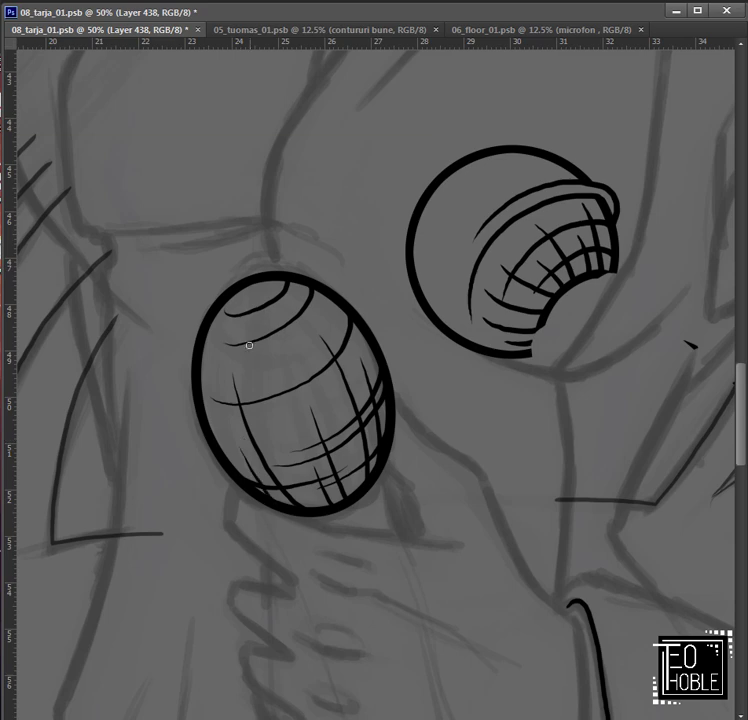
{"action": "left_click_drag", "start_coordinate": [218, 390], "coordinate": [238, 301]}
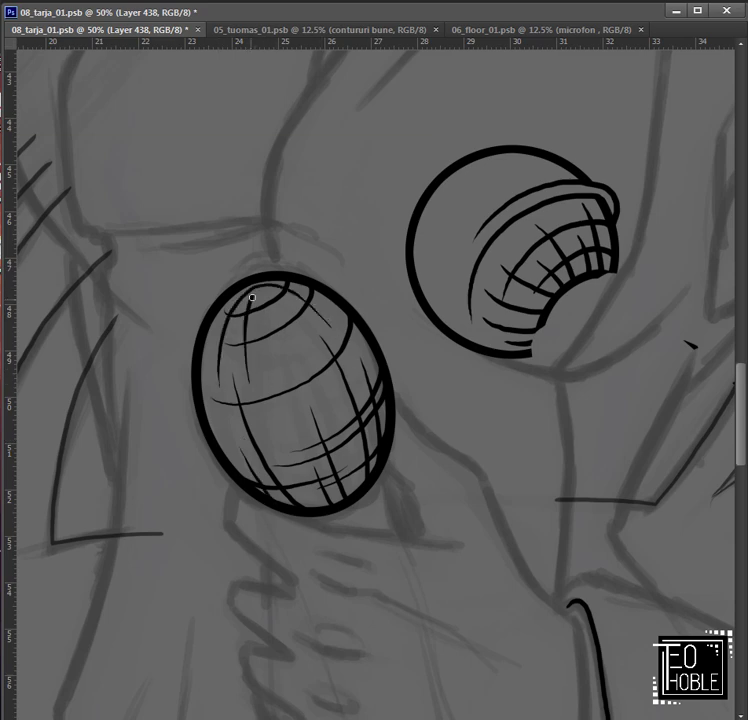
Step: Remove the microphone artwork that was copied in from 06_floor_01.psb
{"action": "key", "text": "ctrl+minus"}
{"action": "key", "text": "ctrl+minus"}
{"action": "key", "text": "ctrl+minus"}
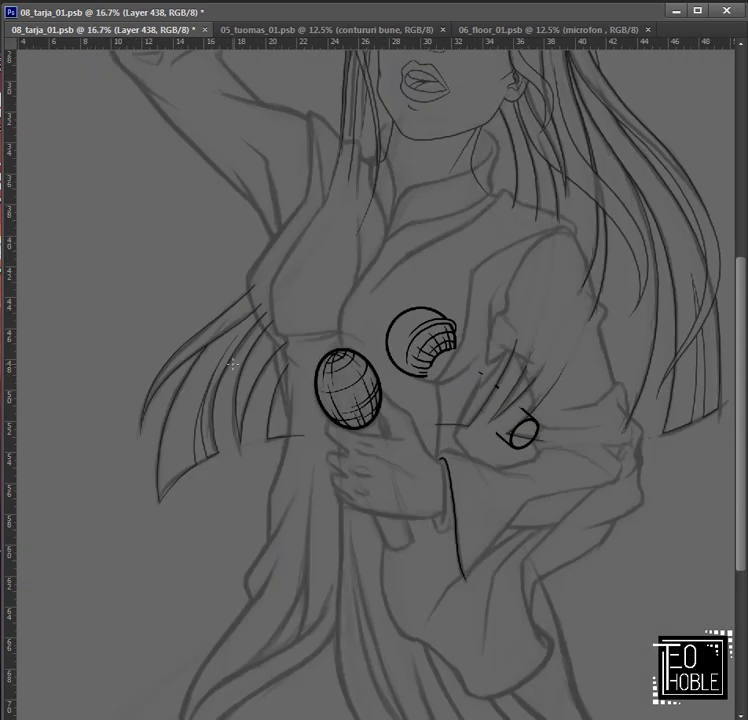
{"action": "key", "text": "ctrl+alt+z"}
{"action": "key", "text": "ctrl+alt+z"}
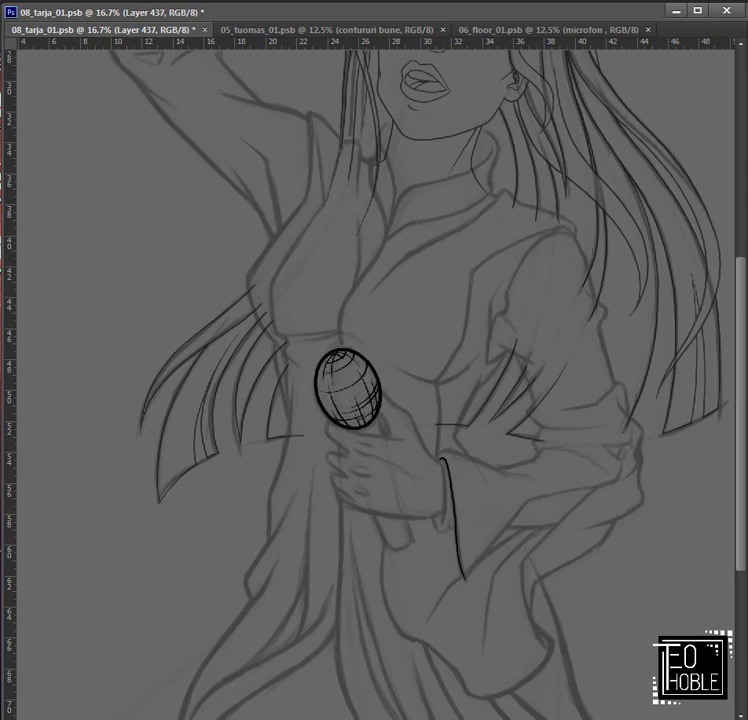
{"action": "key", "text": "ctrl+shift+z"}
Step: Draw two straight lines from the microphone head down through the hand as the handle's sides
{"action": "key", "text": "ctrl+plus"}
{"action": "key", "text": "ctrl+plus"}
{"action": "left_click_drag", "start_coordinate": [575, 162], "coordinate": [503, 29]}
{"action": "left_click_drag", "start_coordinate": [245, 330], "coordinate": [372, 650]}
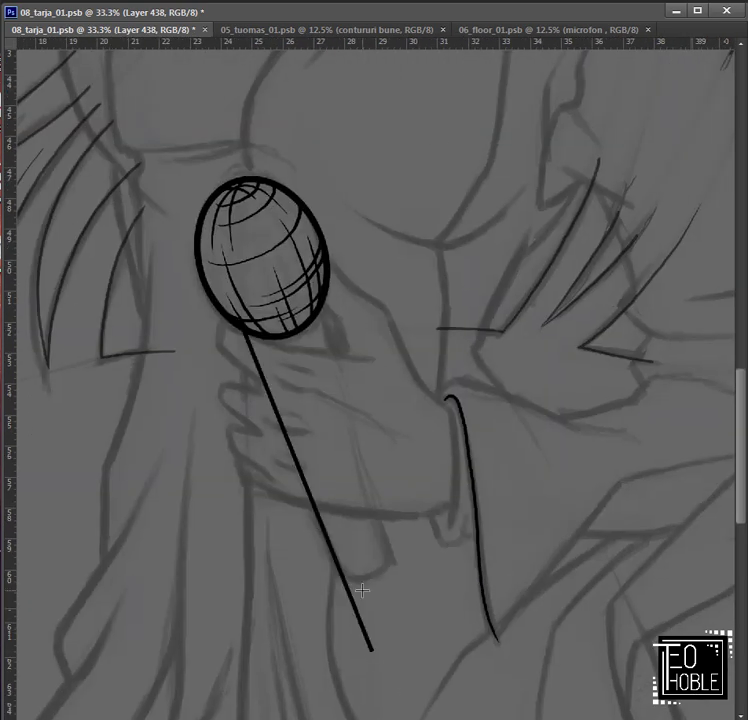
{"action": "mouse_move", "coordinate": [324, 267]}
{"action": "left_mouse_down"}
{"action": "mouse_move", "coordinate": [407, 626]}
{"action": "mouse_move", "coordinate": [379, 559]}
{"action": "mouse_move", "coordinate": [392, 572]}
{"action": "mouse_move", "coordinate": [387, 563]}
{"action": "left_mouse_up"}
Step: Stroke a small ellipse on a new layer, and rotate and fit it between the handle lines at their lower end
{"action": "key", "text": "ctrl+plus"}
{"action": "key", "text": "alt+e"}
{"action": "key", "text": "s"}
{"action": "key", "text": "Return"}
{"action": "key", "text": "ctrl+d"}
{"action": "key", "text": "ctrl+t"}
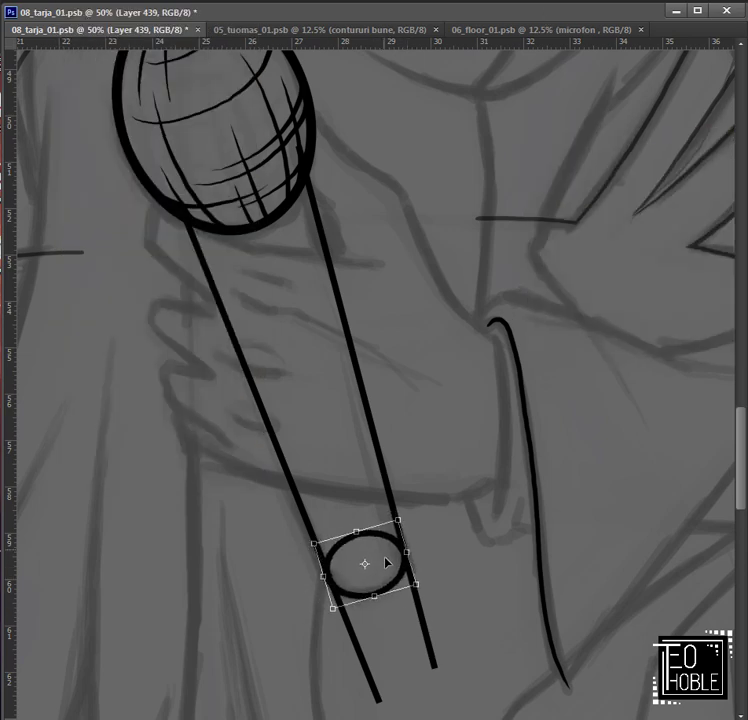
{"action": "key", "text": "Return"}
Step: Erase the handle lines extending past the small ellipse and the ellipse's upper arc to form a rounded handle end
{"action": "key", "text": "ctrl+plus"}
{"action": "scroll", "coordinate": [300, 531], "scroll_direction": "down", "scroll_amount": 3}
{"action": "key", "text": "alt+bracketleft"}
{"action": "key", "text": "e"}
{"action": "left_click_drag", "start_coordinate": [300, 531], "coordinate": [365, 655]}
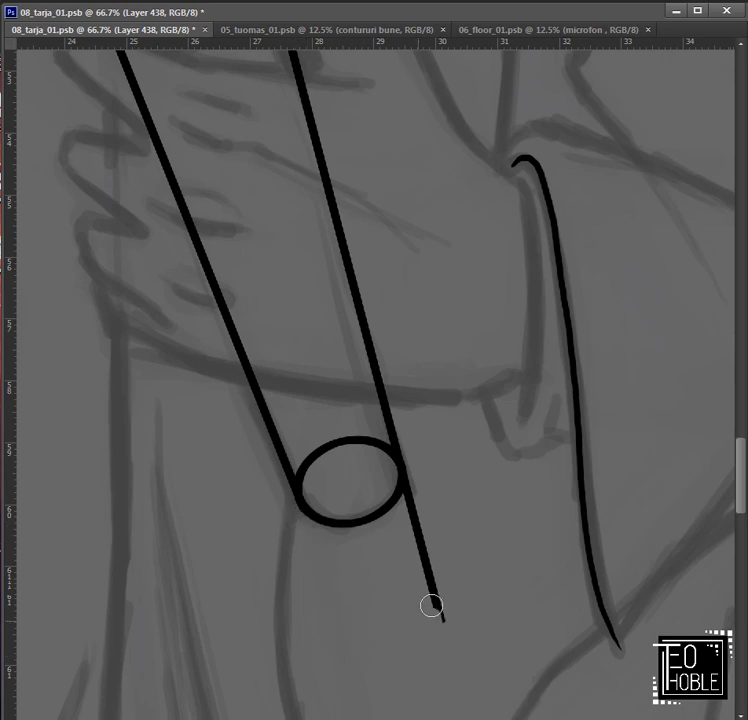
{"action": "left_click_drag", "start_coordinate": [431, 604], "coordinate": [400, 478]}
{"action": "key", "text": "alt+bracketright"}
{"action": "mouse_move", "coordinate": [350, 440]}
{"action": "left_mouse_down"}
{"action": "mouse_move", "coordinate": [309, 491]}
{"action": "mouse_move", "coordinate": [381, 446]}
{"action": "left_mouse_up"}
{"action": "key", "text": "ctrl+minus"}
{"action": "key", "text": "ctrl+minus"}
{"action": "key", "text": "ctrl+minus"}
{"action": "key", "text": "ctrl+minus"}
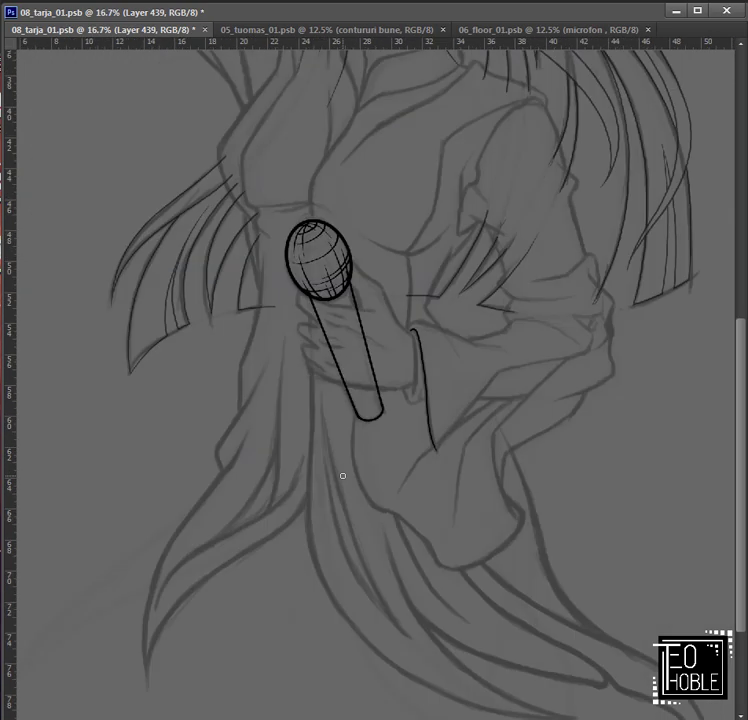
Step: Lower the microphone line art to 50% opacity and reselect the sleeve's layer
{"action": "key", "text": "alt+bracketleft"}
{"action": "key", "text": "ctrl+plus"}
{"action": "key", "text": "ctrl+plus"}
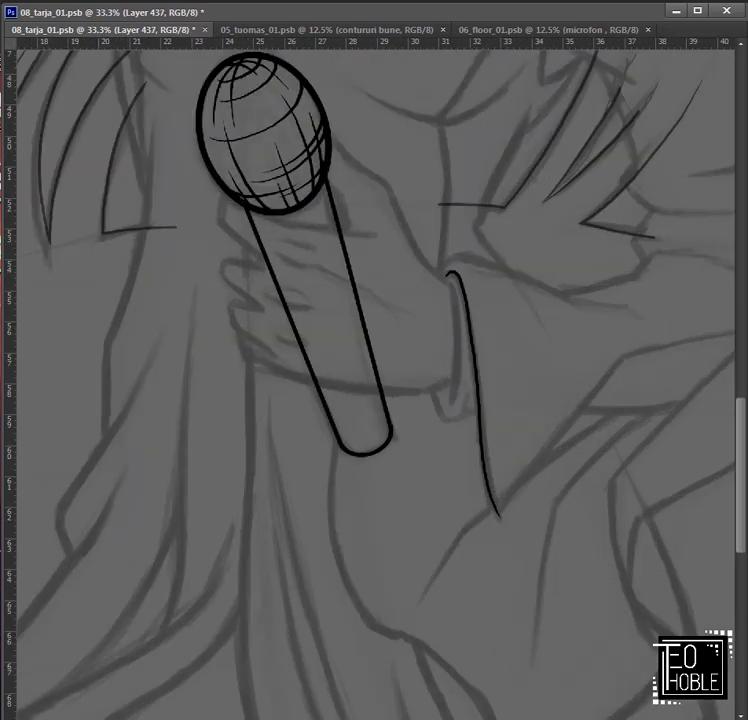
{"action": "key", "text": "alt+bracketleft"}
{"action": "key", "text": "5"}
{"action": "key", "text": "alt+bracketright"}
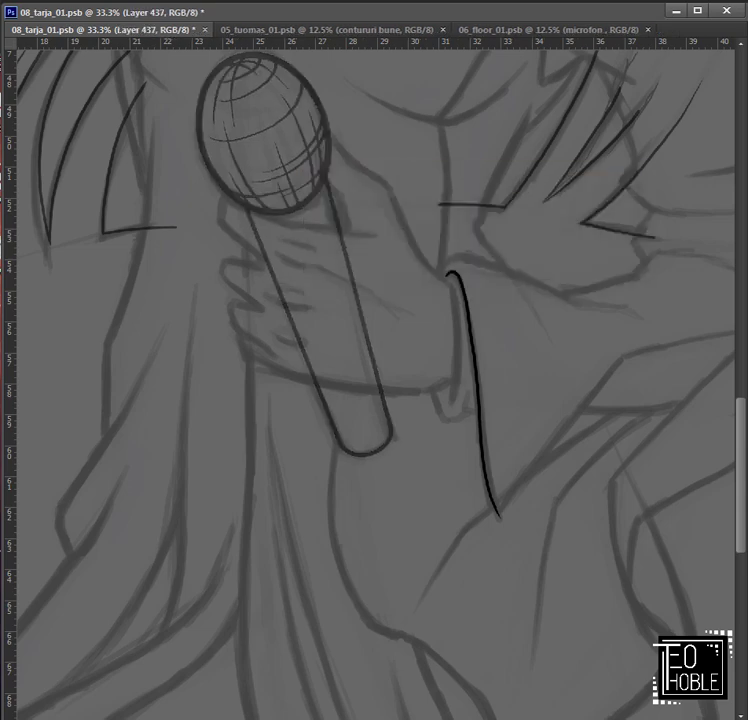
Step: Ink the outlines of the fingers wrapped around the microphone and the lower edge of the hand
{"action": "key", "text": "ctrl+plus"}
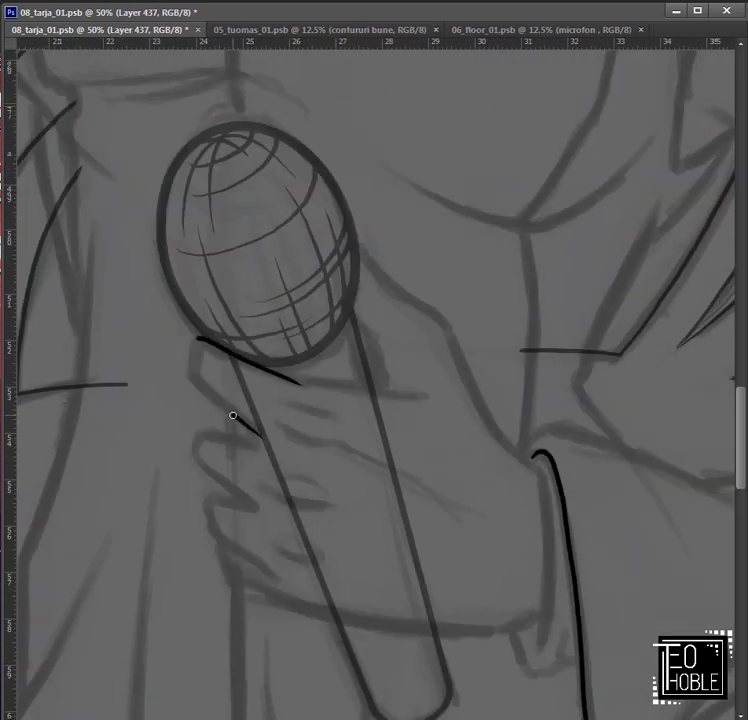
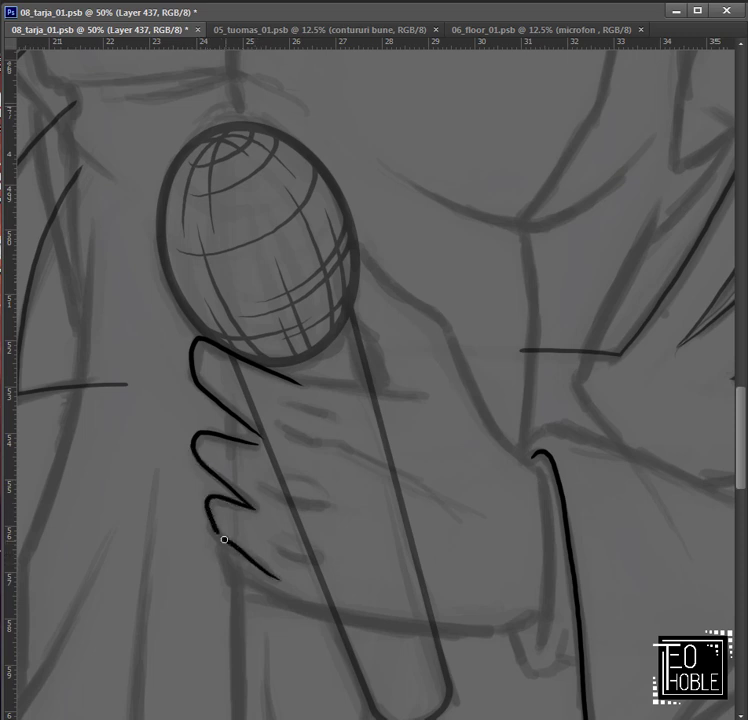
{"action": "left_click_drag", "start_coordinate": [434, 386], "coordinate": [369, 369]}
{"action": "left_click_drag", "start_coordinate": [218, 361], "coordinate": [163, 298]}
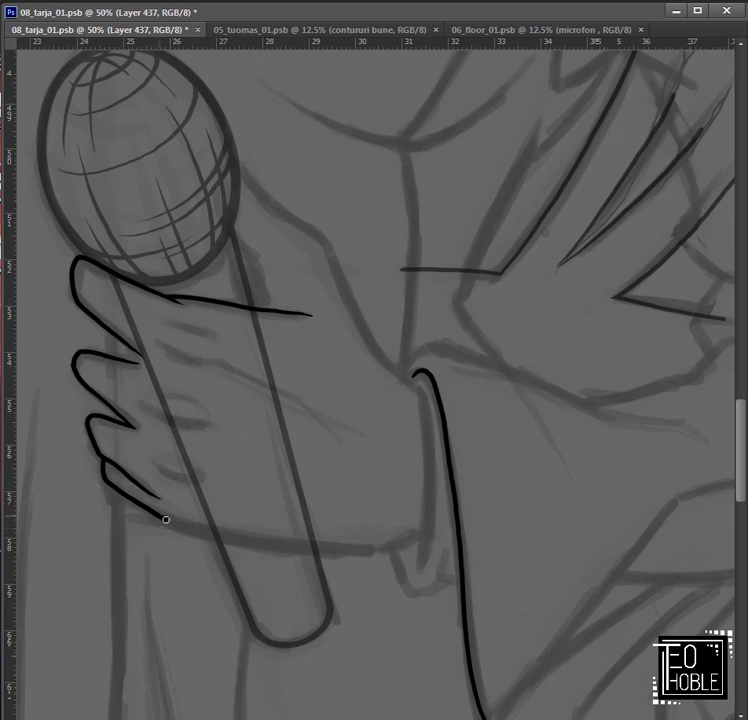
{"action": "left_click_drag", "start_coordinate": [227, 535], "coordinate": [361, 548]}
Step: Ink the knuckle creases, the thumb, and the back of the hand down to the wrist
{"action": "left_click_drag", "start_coordinate": [216, 334], "coordinate": [258, 366]}
{"action": "left_click_drag", "start_coordinate": [258, 366], "coordinate": [222, 357]}
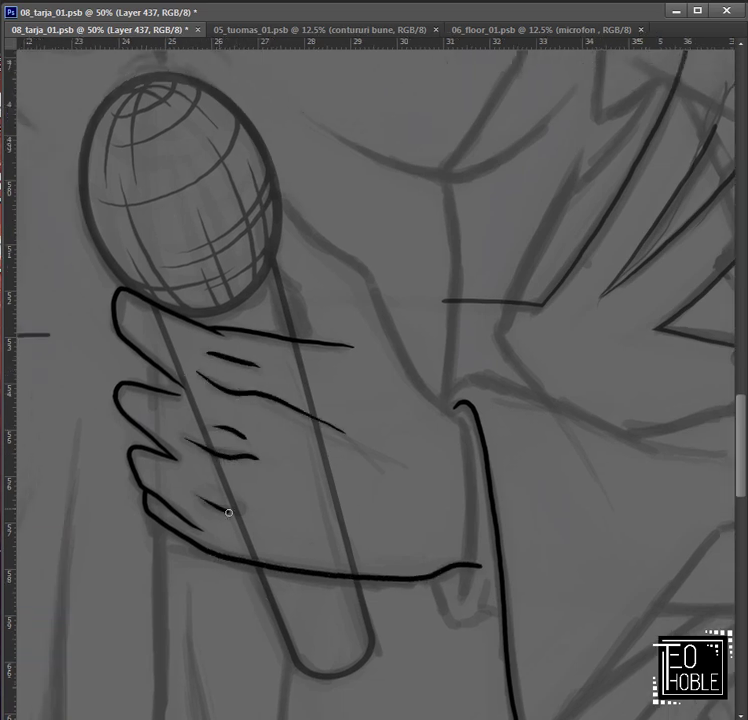
{"action": "left_click_drag", "start_coordinate": [300, 290], "coordinate": [303, 360]}
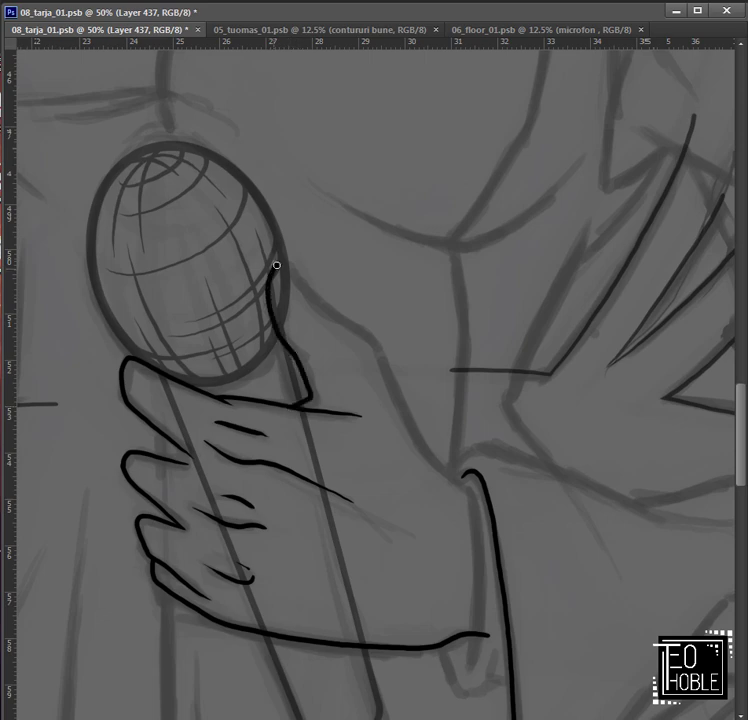
{"action": "mouse_move", "coordinate": [291, 265]}
{"action": "left_mouse_down"}
{"action": "mouse_move", "coordinate": [356, 350]}
{"action": "mouse_move", "coordinate": [375, 344]}
{"action": "mouse_move", "coordinate": [427, 455]}
{"action": "mouse_move", "coordinate": [460, 484]}
{"action": "left_mouse_up"}
{"action": "left_click_drag", "start_coordinate": [424, 384], "coordinate": [442, 364]}
Step: Hide the rough sketch and erase the thumb outline where it overlaps the microphone head
{"action": "key", "text": "ctrl+minus"}
{"action": "key", "text": "ctrl+minus"}
{"action": "key", "text": "ctrl+minus"}
{"action": "key", "text": "ctrl+minus"}
{"action": "key", "text": "ctrl+plus"}
{"action": "key", "text": "ctrl+plus"}
{"action": "key", "text": "ctrl+plus"}
{"action": "key", "text": "ctrl+plus"}
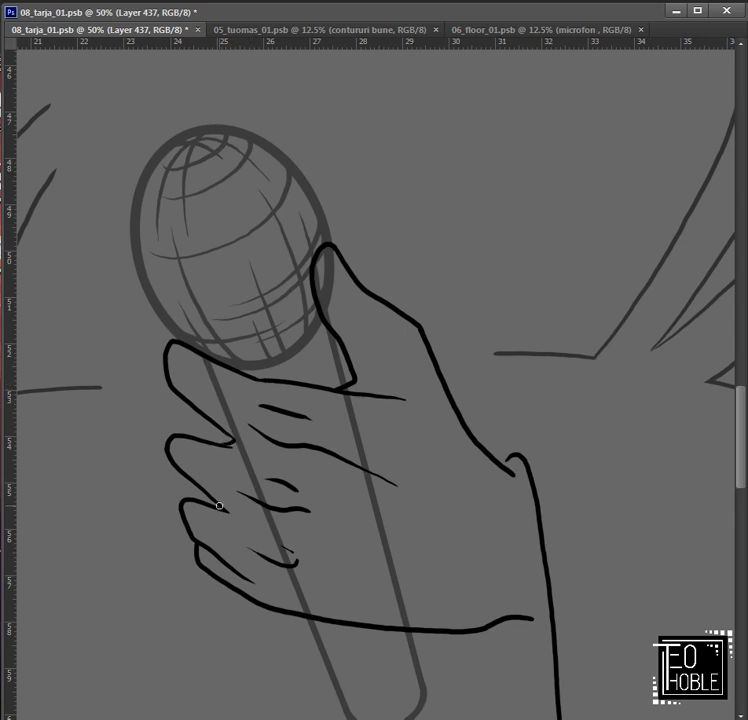
{"action": "left_click_drag", "start_coordinate": [312, 310], "coordinate": [320, 251]}
Step: Erase the microphone handle's lines where the fingers and palm cover them
{"action": "left_click", "coordinate": [206, 370], "text": "ctrl"}
{"action": "left_click", "coordinate": [320, 332], "text": "ctrl"}
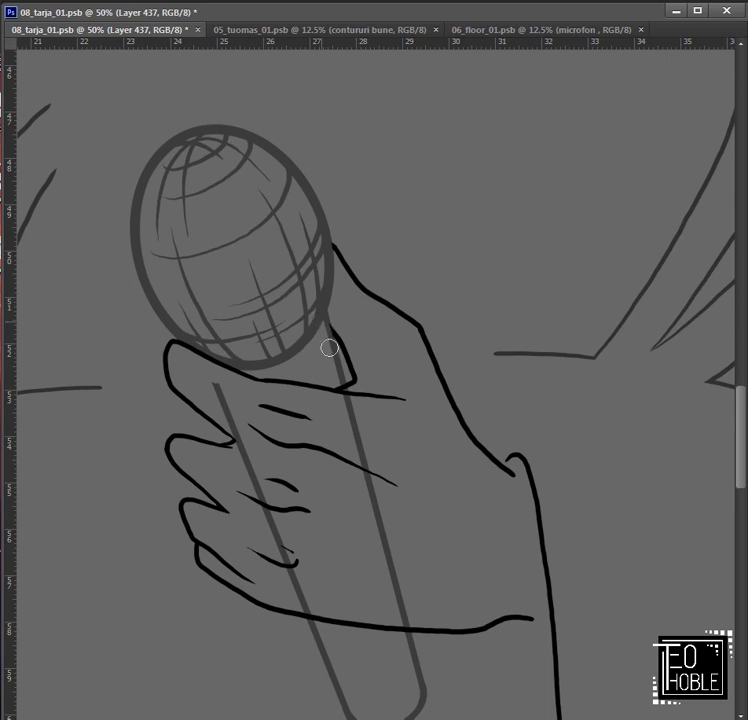
{"action": "left_click", "coordinate": [329, 347], "text": "ctrl"}
{"action": "mouse_move", "coordinate": [215, 385]}
{"action": "left_mouse_down"}
{"action": "mouse_move", "coordinate": [252, 481]}
{"action": "mouse_move", "coordinate": [415, 620]}
{"action": "mouse_move", "coordinate": [369, 455]}
{"action": "left_mouse_up"}
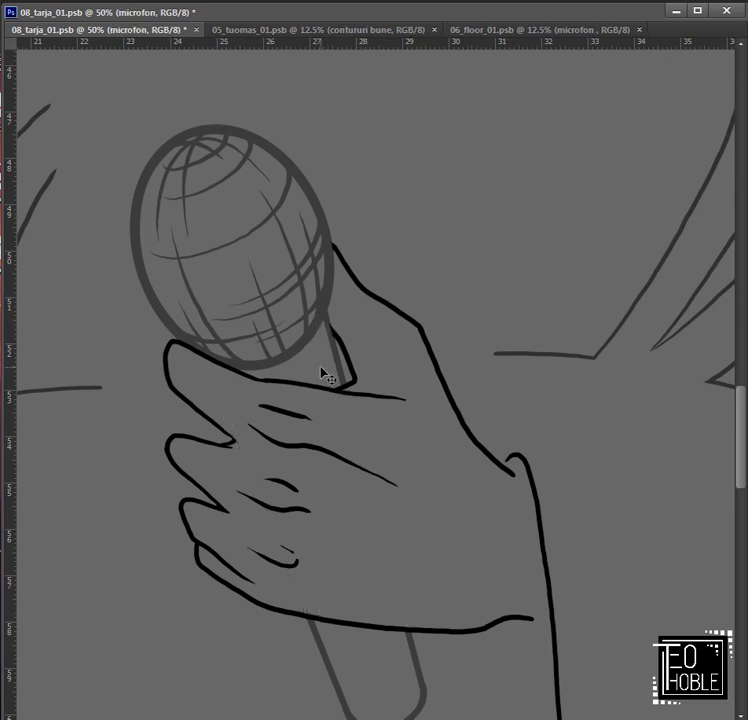
Step: Restore the microphone lines to full opacity, show the rough sketch again, and select the sleeve's layer
{"action": "key", "text": "ctrl+minus"}
{"action": "key", "text": "ctrl+minus"}
{"action": "key", "text": "ctrl+minus"}
{"action": "key", "text": "ctrl+minus"}
{"action": "key", "text": "ctrl+minus"}
{"action": "key", "text": "alt+["}
{"action": "key", "text": "alt+["}
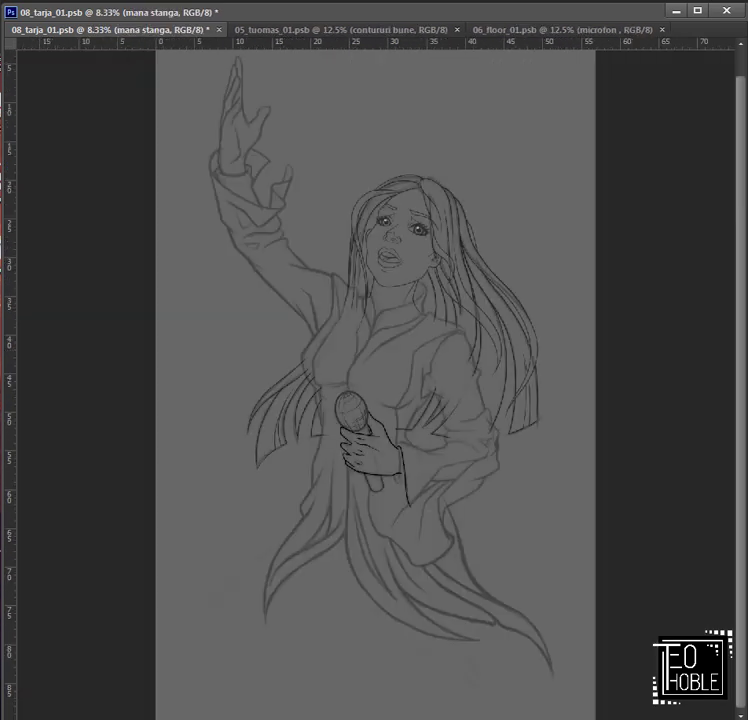
{"action": "key", "text": "alt+]"}
{"action": "key", "text": "ctrl+plus"}
{"action": "key", "text": "ctrl+plus"}
{"action": "key", "text": "ctrl+plus"}
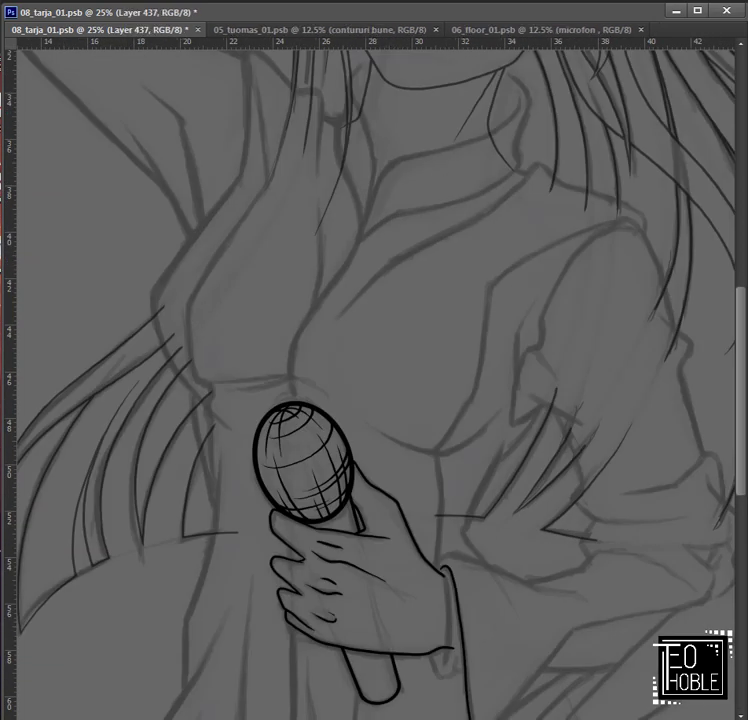
Step: Ink the inner cuff line around the wrist and the small folded cuff corner beneath the hand
{"action": "key", "text": "ctrl+plus"}
{"action": "key", "text": "ctrl+plus"}
{"action": "key", "text": "ctrl+plus"}
{"action": "key", "text": "ctrl+plus"}
{"action": "scroll", "coordinate": [374, 380], "scroll_direction": "down", "scroll_amount": 10}
{"action": "key", "text": "alt+["}
{"action": "key", "text": "alt+]"}
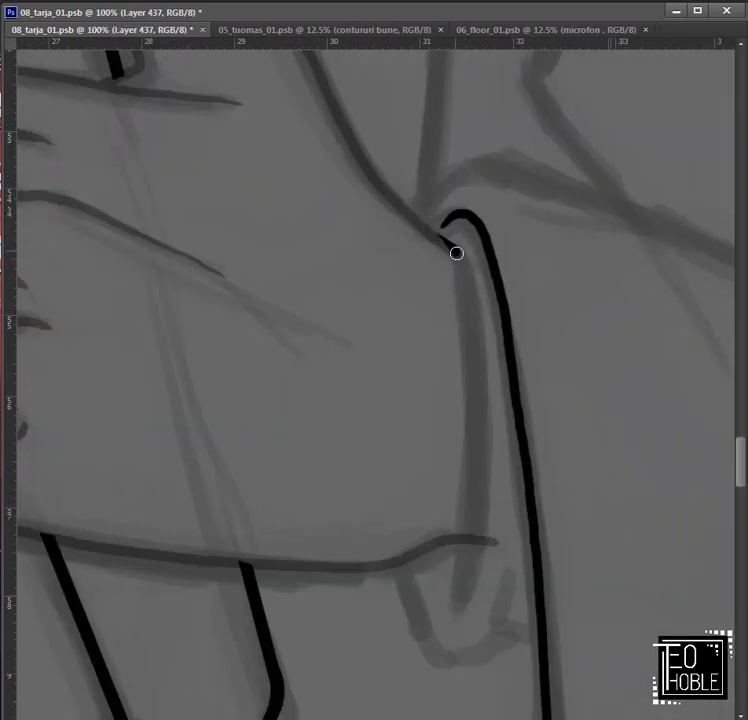
{"action": "mouse_move", "coordinate": [456, 253]}
{"action": "left_mouse_down"}
{"action": "mouse_move", "coordinate": [472, 312]}
{"action": "mouse_move", "coordinate": [476, 546]}
{"action": "mouse_move", "coordinate": [448, 583]}
{"action": "left_mouse_up"}
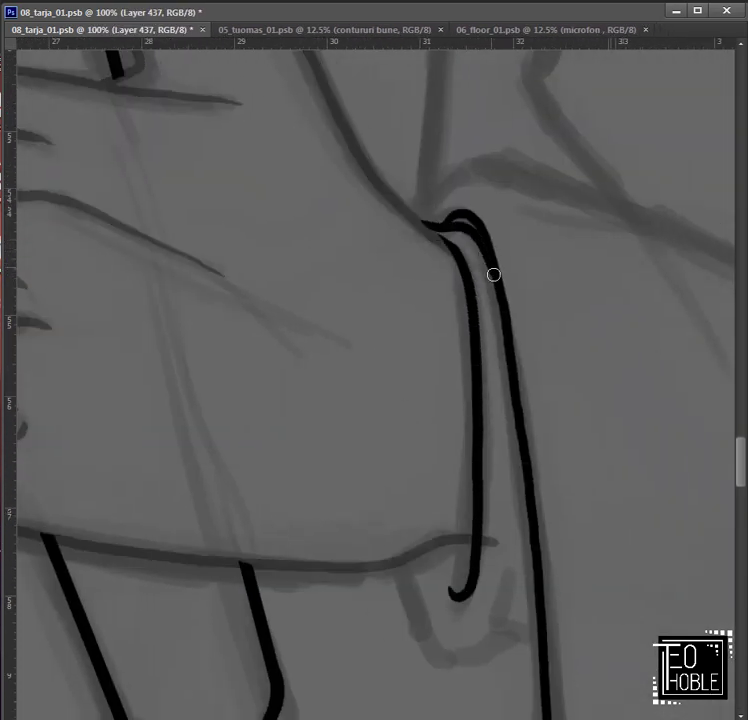
{"action": "scroll", "coordinate": [329, 384], "scroll_direction": "down", "scroll_amount": 3}
{"action": "scroll", "coordinate": [329, 384], "scroll_direction": "right", "scroll_amount": 1}
{"action": "mouse_move", "coordinate": [332, 387]}
{"action": "left_mouse_down"}
{"action": "mouse_move", "coordinate": [372, 484]}
{"action": "mouse_move", "coordinate": [431, 489]}
{"action": "left_mouse_up"}
{"action": "left_click_drag", "start_coordinate": [451, 401], "coordinate": [514, 490]}
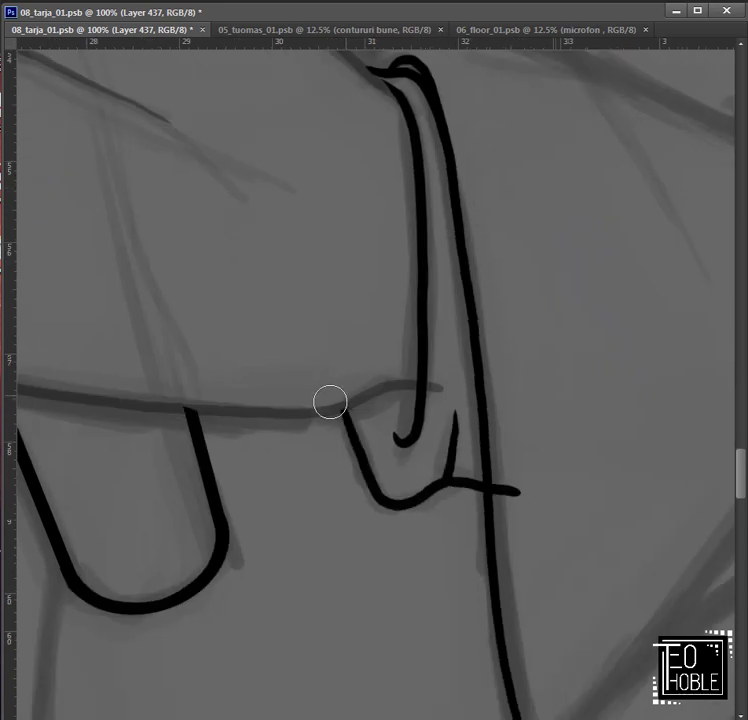
Step: Erase the hand and cuff line ends that overshoot at the wrist
{"action": "key", "text": "ctrl+minus"}
{"action": "key", "text": "ctrl+minus"}
{"action": "key", "text": "alt+["}
{"action": "key", "text": "ctrl+minus"}
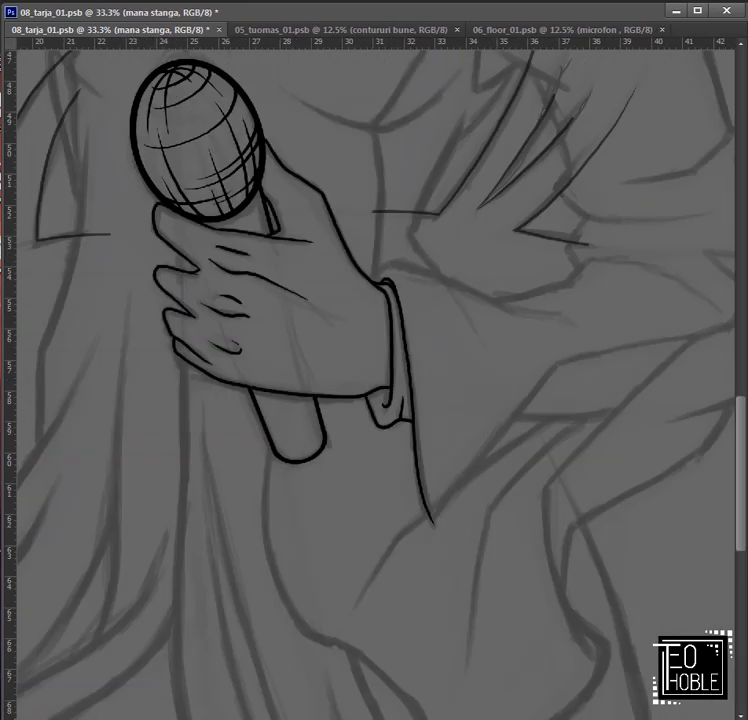
Step: Ink the horizontal line crossing the sleeve's turned-back opening, undoing unsatisfactory strokes
{"action": "key", "text": "alt+]"}
{"action": "key", "text": "alt+]"}
{"action": "key", "text": "alt+]"}
{"action": "key", "text": "ctrl+plus"}
{"action": "key", "text": "ctrl+plus"}
{"action": "key", "text": "ctrl+minus"}
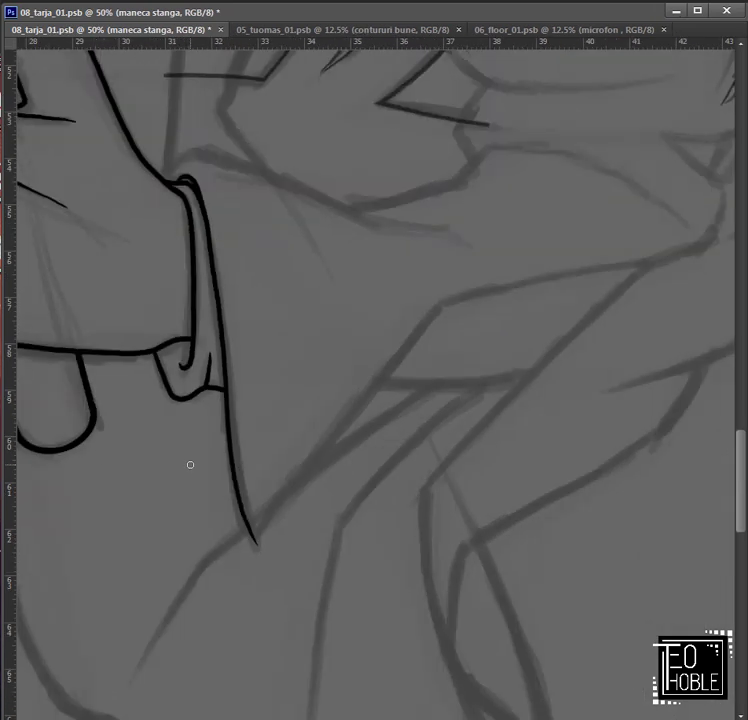
{"action": "key", "text": "alt+["}
{"action": "mouse_move", "coordinate": [284, 402]}
{"action": "left_mouse_down"}
{"action": "mouse_move", "coordinate": [462, 411]}
{"action": "mouse_move", "coordinate": [325, 405]}
{"action": "mouse_move", "coordinate": [468, 403]}
{"action": "mouse_move", "coordinate": [443, 401]}
{"action": "mouse_move", "coordinate": [564, 377]}
{"action": "left_mouse_up"}
{"action": "key", "text": "ctrl+z"}
{"action": "key", "text": "ctrl+z"}
{"action": "key", "text": "ctrl+z"}
{"action": "key", "text": "alt+]"}
{"action": "scroll", "coordinate": [286, 477], "scroll_direction": "down", "scroll_amount": 1}
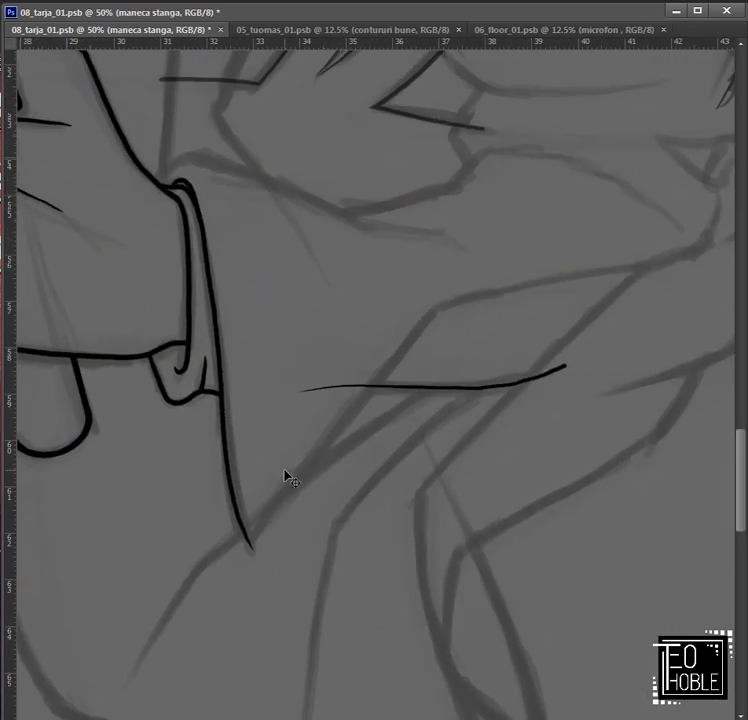
Step: Ink the diagonal edge of the turned-back sleeve, rising from its pointed tip below the wrist
{"action": "key", "text": "ctrl+plus"}
{"action": "key", "text": "ctrl+plus"}
{"action": "mouse_move", "coordinate": [135, 646]}
{"action": "left_mouse_down"}
{"action": "mouse_move", "coordinate": [222, 511]}
{"action": "mouse_move", "coordinate": [370, 339]}
{"action": "mouse_move", "coordinate": [176, 564]}
{"action": "mouse_move", "coordinate": [502, 162]}
{"action": "left_mouse_up"}
{"action": "key", "text": "ctrl+z"}
{"action": "left_click_drag", "start_coordinate": [588, 302], "coordinate": [528, 262]}
{"action": "key", "text": "ctrl+minus"}
{"action": "key", "text": "ctrl+minus"}
{"action": "key", "text": "ctrl+minus"}
{"action": "key", "text": "ctrl+plus"}
{"action": "key", "text": "ctrl+plus"}
{"action": "key", "text": "ctrl+plus"}
Step: Ink the sleeve opening's second diagonal edge and its upper edge running to the elbow crease
{"action": "mouse_move", "coordinate": [378, 645]}
{"action": "left_mouse_down"}
{"action": "mouse_move", "coordinate": [436, 582]}
{"action": "mouse_move", "coordinate": [476, 425]}
{"action": "left_mouse_up"}
{"action": "key", "text": "ctrl+z"}
{"action": "mouse_move", "coordinate": [401, 643]}
{"action": "left_mouse_down"}
{"action": "mouse_move", "coordinate": [484, 489]}
{"action": "mouse_move", "coordinate": [377, 334]}
{"action": "mouse_move", "coordinate": [432, 624]}
{"action": "left_mouse_up"}
{"action": "mouse_move", "coordinate": [361, 258]}
{"action": "left_mouse_down"}
{"action": "mouse_move", "coordinate": [360, 342]}
{"action": "mouse_move", "coordinate": [421, 621]}
{"action": "mouse_move", "coordinate": [195, 566]}
{"action": "mouse_move", "coordinate": [296, 443]}
{"action": "mouse_move", "coordinate": [643, 119]}
{"action": "left_mouse_up"}
{"action": "scroll", "coordinate": [142, 412], "scroll_direction": "up", "scroll_amount": 5}
{"action": "mouse_move", "coordinate": [134, 501]}
{"action": "left_mouse_down"}
{"action": "mouse_move", "coordinate": [174, 486]}
{"action": "mouse_move", "coordinate": [380, 438]}
{"action": "left_mouse_up"}
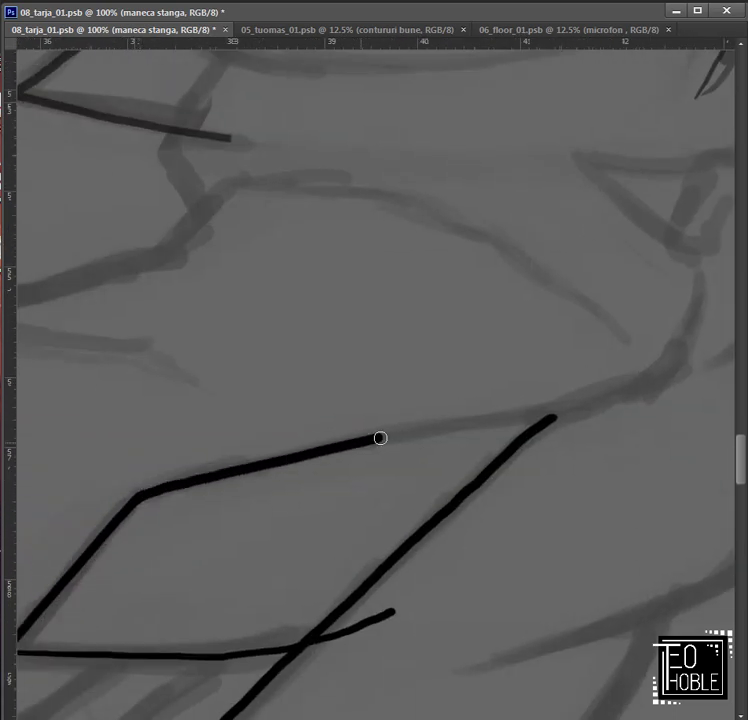
{"action": "scroll", "coordinate": [380, 438], "scroll_direction": "up", "scroll_amount": 2}
{"action": "left_click_drag", "start_coordinate": [481, 377], "coordinate": [419, 491]}
{"action": "scroll", "coordinate": [446, 523], "scroll_direction": "up", "scroll_amount": 2}
{"action": "scroll", "coordinate": [445, 372], "scroll_direction": "down", "scroll_amount": 3}
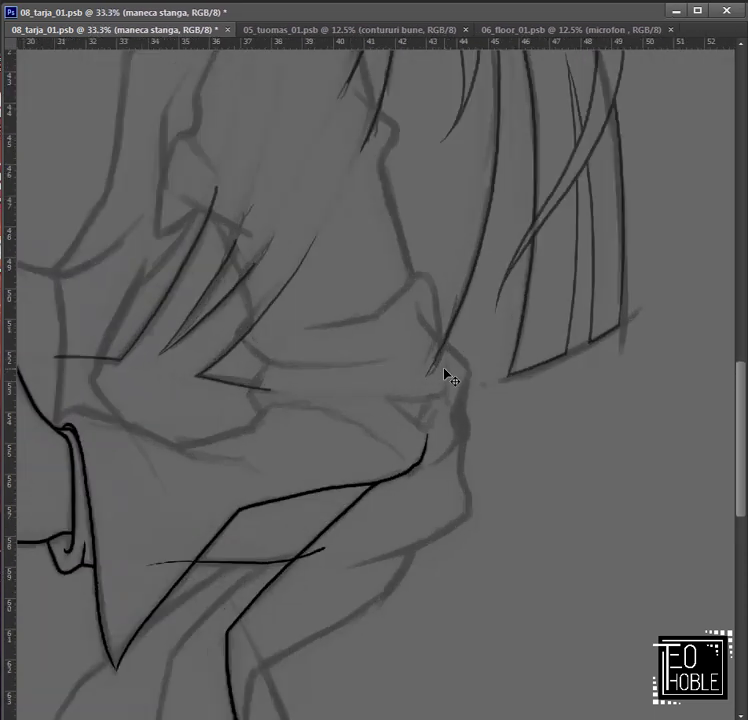
{"action": "scroll", "coordinate": [450, 378], "scroll_direction": "up", "scroll_amount": 3}
{"action": "left_click_drag", "start_coordinate": [513, 508], "coordinate": [591, 326]}
Step: Erase the ends of the horizontal line that overshoot the sleeve opening's two diagonal edges
{"action": "scroll", "coordinate": [591, 326], "scroll_direction": "down", "scroll_amount": 2}
{"action": "key", "text": "alt+bracketleft"}
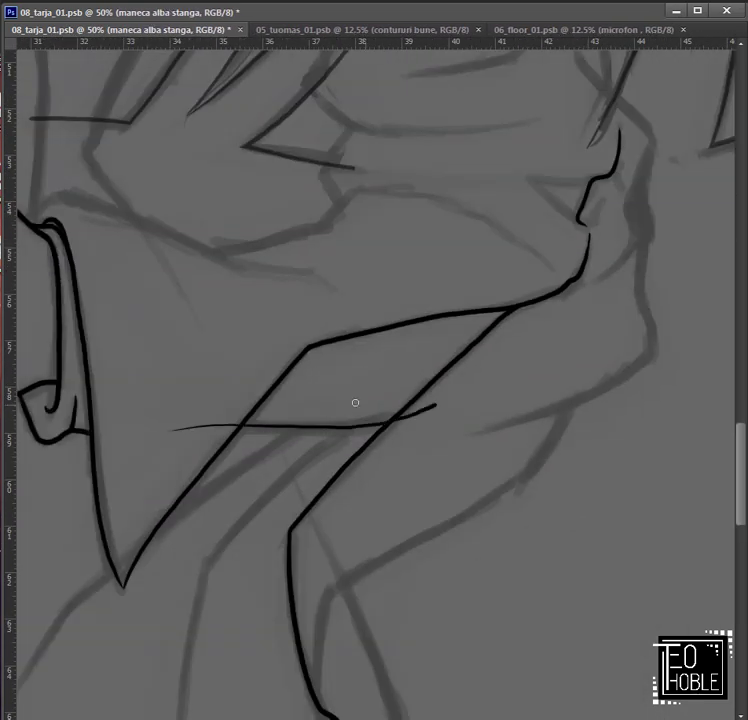
{"action": "scroll", "coordinate": [355, 402], "scroll_direction": "up", "scroll_amount": 2}
{"action": "left_click_drag", "start_coordinate": [289, 533], "coordinate": [406, 480]}
{"action": "left_click_drag", "start_coordinate": [120, 413], "coordinate": [205, 412]}
{"action": "left_click_drag", "start_coordinate": [614, 369], "coordinate": [526, 400]}
{"action": "key", "text": "alt+bracketleft"}
{"action": "scroll", "coordinate": [400, 400], "scroll_direction": "down", "scroll_amount": 5}
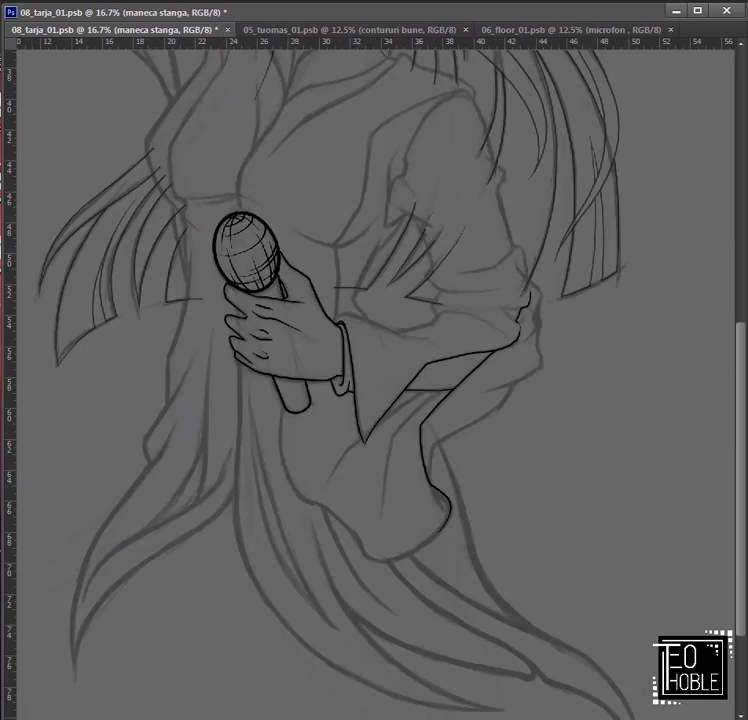
Step: Ink the elbow's outer contour and the small pinched folds beside it
{"action": "scroll", "coordinate": [425, 385], "scroll_direction": "up", "scroll_amount": 3}
{"action": "mouse_move", "coordinate": [330, 522]}
{"action": "left_mouse_down"}
{"action": "mouse_move", "coordinate": [471, 480]}
{"action": "mouse_move", "coordinate": [522, 415]}
{"action": "mouse_move", "coordinate": [518, 440]}
{"action": "mouse_move", "coordinate": [512, 273]}
{"action": "mouse_move", "coordinate": [503, 328]}
{"action": "mouse_move", "coordinate": [515, 273]}
{"action": "mouse_move", "coordinate": [443, 409]}
{"action": "mouse_move", "coordinate": [442, 668]}
{"action": "mouse_move", "coordinate": [427, 397]}
{"action": "mouse_move", "coordinate": [481, 459]}
{"action": "left_mouse_up"}
{"action": "mouse_move", "coordinate": [418, 372]}
{"action": "left_mouse_down"}
{"action": "mouse_move", "coordinate": [504, 518]}
{"action": "mouse_move", "coordinate": [521, 422]}
{"action": "mouse_move", "coordinate": [425, 383]}
{"action": "left_mouse_up"}
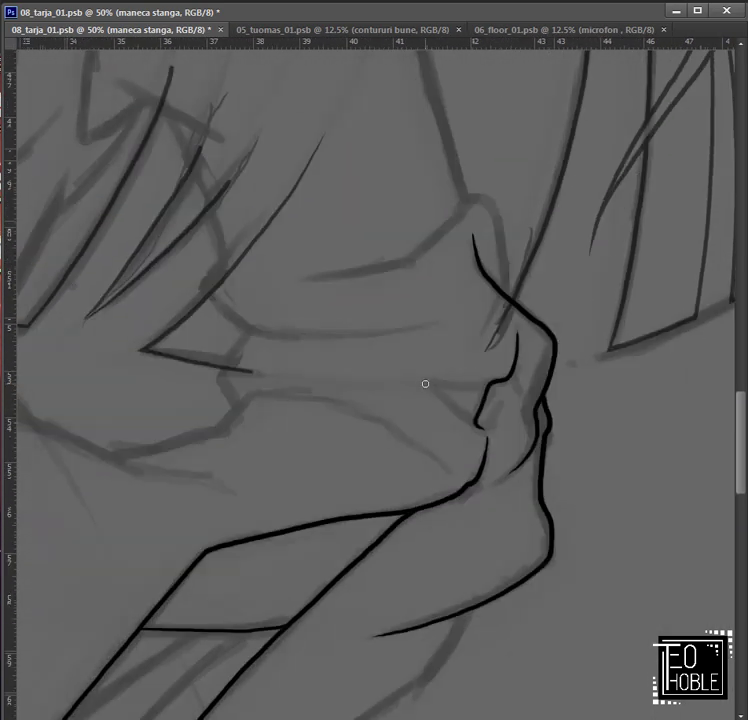
{"action": "left_click_drag", "start_coordinate": [464, 415], "coordinate": [596, 301]}
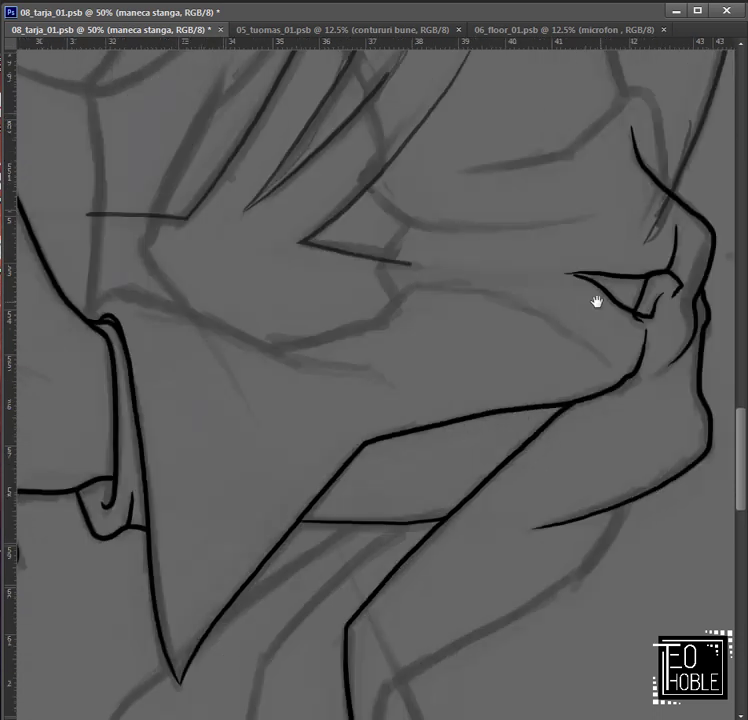
Step: Ink the sleeve's underside below the elbow and the long folds running down the hanging part
{"action": "scroll", "coordinate": [448, 550], "scroll_direction": "down", "scroll_amount": 3}
{"action": "mouse_move", "coordinate": [455, 563]}
{"action": "left_mouse_down"}
{"action": "mouse_move", "coordinate": [397, 466]}
{"action": "mouse_move", "coordinate": [420, 489]}
{"action": "mouse_move", "coordinate": [407, 446]}
{"action": "mouse_move", "coordinate": [420, 362]}
{"action": "left_mouse_up"}
{"action": "mouse_move", "coordinate": [420, 362]}
{"action": "left_mouse_down"}
{"action": "mouse_move", "coordinate": [314, 454]}
{"action": "mouse_move", "coordinate": [509, 336]}
{"action": "mouse_move", "coordinate": [548, 272]}
{"action": "left_mouse_up"}
{"action": "mouse_move", "coordinate": [153, 630]}
{"action": "left_mouse_down"}
{"action": "mouse_move", "coordinate": [316, 593]}
{"action": "mouse_move", "coordinate": [327, 527]}
{"action": "mouse_move", "coordinate": [401, 324]}
{"action": "mouse_move", "coordinate": [518, 234]}
{"action": "left_mouse_up"}
{"action": "key", "text": "ctrl+shift+alt+n"}
{"action": "mouse_move", "coordinate": [136, 559]}
{"action": "left_mouse_down"}
{"action": "mouse_move", "coordinate": [211, 527]}
{"action": "mouse_move", "coordinate": [366, 327]}
{"action": "mouse_move", "coordinate": [555, 205]}
{"action": "left_mouse_up"}
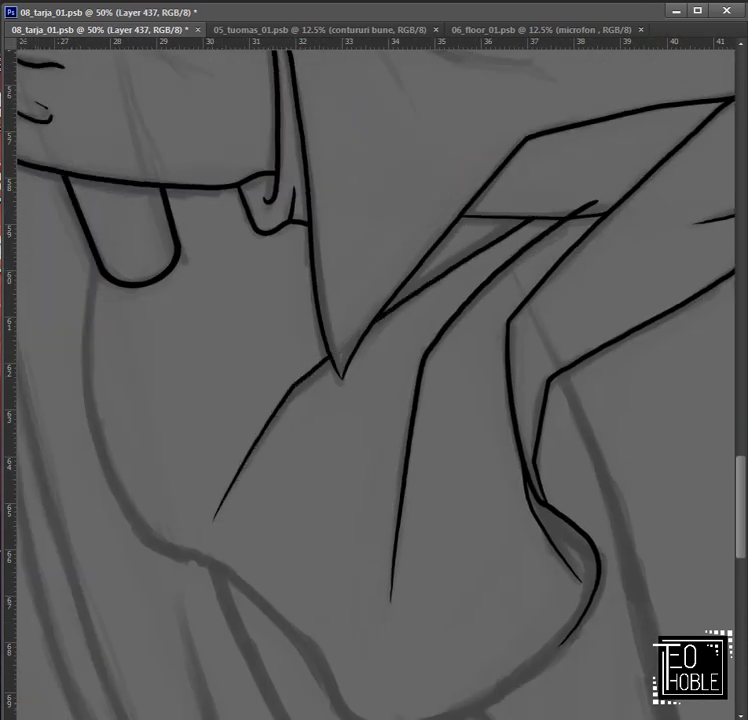
{"action": "key", "text": "ctrl+e"}
Step: Ink the hanging sleeve's outline from the microphone handle down around its rounded lower edge
{"action": "left_click_drag", "start_coordinate": [326, 499], "coordinate": [364, 201]}
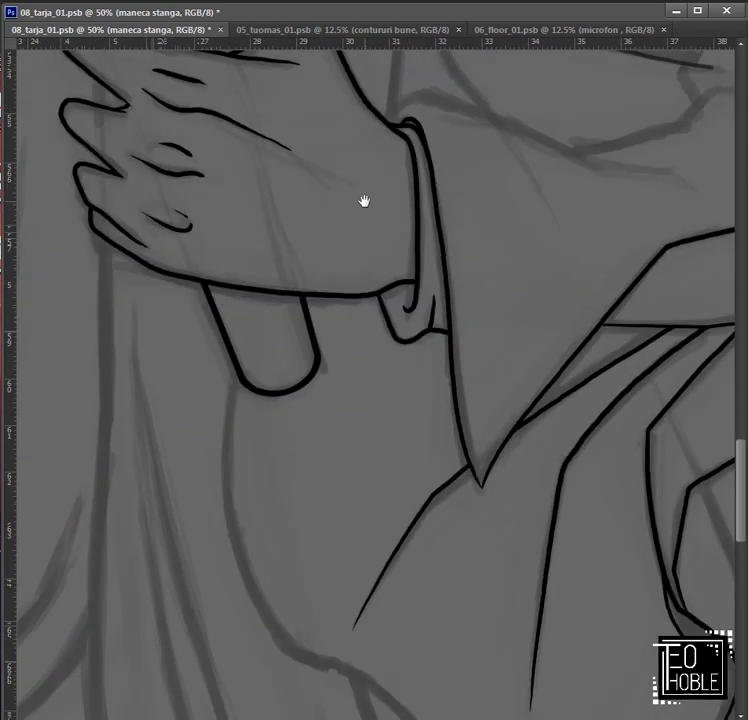
{"action": "mouse_move", "coordinate": [243, 354]}
{"action": "left_mouse_down"}
{"action": "mouse_move", "coordinate": [231, 433]}
{"action": "mouse_move", "coordinate": [238, 549]}
{"action": "mouse_move", "coordinate": [268, 616]}
{"action": "left_mouse_up"}
{"action": "mouse_move", "coordinate": [430, 595]}
{"action": "left_mouse_down"}
{"action": "mouse_move", "coordinate": [412, 573]}
{"action": "mouse_move", "coordinate": [350, 430]}
{"action": "left_mouse_up"}
{"action": "mouse_move", "coordinate": [193, 449]}
{"action": "left_mouse_down"}
{"action": "mouse_move", "coordinate": [239, 473]}
{"action": "mouse_move", "coordinate": [289, 497]}
{"action": "left_mouse_up"}
{"action": "mouse_move", "coordinate": [289, 497]}
{"action": "left_mouse_down"}
{"action": "mouse_move", "coordinate": [243, 425]}
{"action": "mouse_move", "coordinate": [326, 542]}
{"action": "mouse_move", "coordinate": [371, 556]}
{"action": "left_mouse_up"}
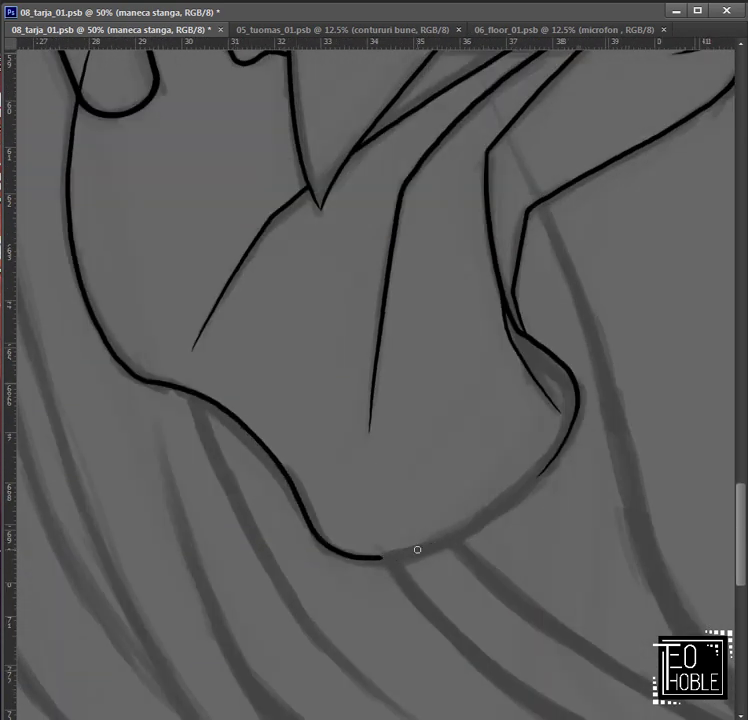
{"action": "mouse_move", "coordinate": [417, 549]}
{"action": "left_mouse_down"}
{"action": "mouse_move", "coordinate": [485, 519]}
{"action": "mouse_move", "coordinate": [538, 476]}
{"action": "mouse_move", "coordinate": [569, 431]}
{"action": "left_mouse_up"}
Step: Ink the forearm's upper edge from the wrist and the fold lines running toward the elbow
{"action": "mouse_move", "coordinate": [380, 60]}
{"action": "left_mouse_down"}
{"action": "mouse_move", "coordinate": [331, 372]}
{"action": "mouse_move", "coordinate": [485, 417]}
{"action": "mouse_move", "coordinate": [383, 392]}
{"action": "mouse_move", "coordinate": [521, 443]}
{"action": "left_mouse_up"}
{"action": "mouse_move", "coordinate": [562, 450]}
{"action": "left_mouse_down"}
{"action": "mouse_move", "coordinate": [509, 427]}
{"action": "mouse_move", "coordinate": [371, 391]}
{"action": "mouse_move", "coordinate": [346, 400]}
{"action": "left_mouse_up"}
{"action": "mouse_move", "coordinate": [480, 329]}
{"action": "left_mouse_down"}
{"action": "mouse_move", "coordinate": [317, 513]}
{"action": "mouse_move", "coordinate": [150, 348]}
{"action": "left_mouse_up"}
{"action": "mouse_move", "coordinate": [553, 472]}
{"action": "left_mouse_down"}
{"action": "mouse_move", "coordinate": [384, 392]}
{"action": "mouse_move", "coordinate": [337, 381]}
{"action": "left_mouse_up"}
{"action": "left_click_drag", "start_coordinate": [337, 381], "coordinate": [455, 392]}
{"action": "left_click_drag", "start_coordinate": [322, 463], "coordinate": [422, 437]}
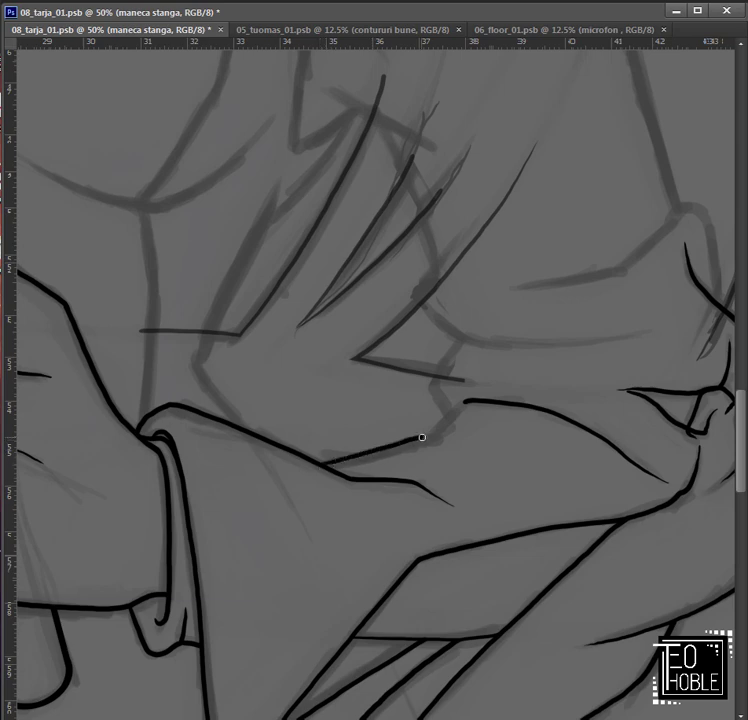
{"action": "left_click_drag", "start_coordinate": [534, 385], "coordinate": [417, 475]}
Step: Ink the bunched creases at the inner elbow and the curved fold above them
{"action": "left_click_drag", "start_coordinate": [362, 302], "coordinate": [300, 392]}
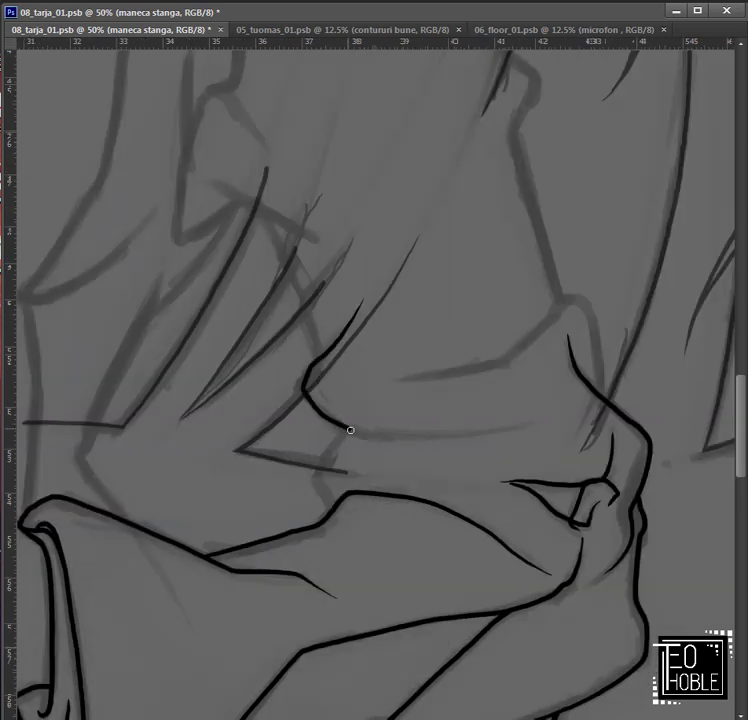
{"action": "left_click_drag", "start_coordinate": [350, 430], "coordinate": [500, 429]}
{"action": "left_click_drag", "start_coordinate": [548, 385], "coordinate": [454, 442]}
{"action": "left_click_drag", "start_coordinate": [322, 450], "coordinate": [441, 411]}
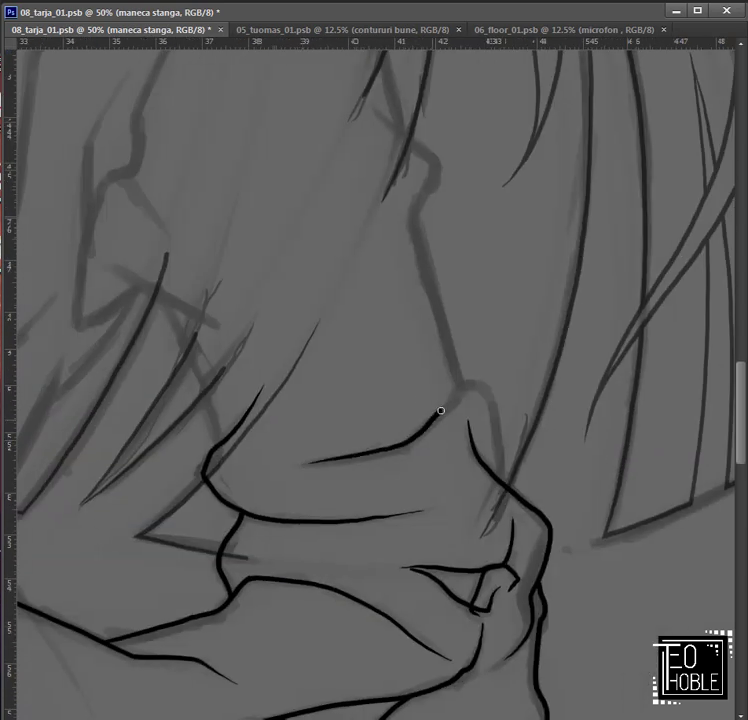
Step: Ink the outer contour of the upper arm above the elbow
{"action": "mouse_move", "coordinate": [466, 327]}
{"action": "left_mouse_down"}
{"action": "mouse_move", "coordinate": [471, 427]}
{"action": "mouse_move", "coordinate": [441, 357]}
{"action": "mouse_move", "coordinate": [420, 268]}
{"action": "left_mouse_up"}
{"action": "mouse_move", "coordinate": [457, 464]}
{"action": "left_mouse_down"}
{"action": "mouse_move", "coordinate": [427, 364]}
{"action": "mouse_move", "coordinate": [449, 392]}
{"action": "left_mouse_up"}
{"action": "left_click_drag", "start_coordinate": [456, 388], "coordinate": [426, 275]}
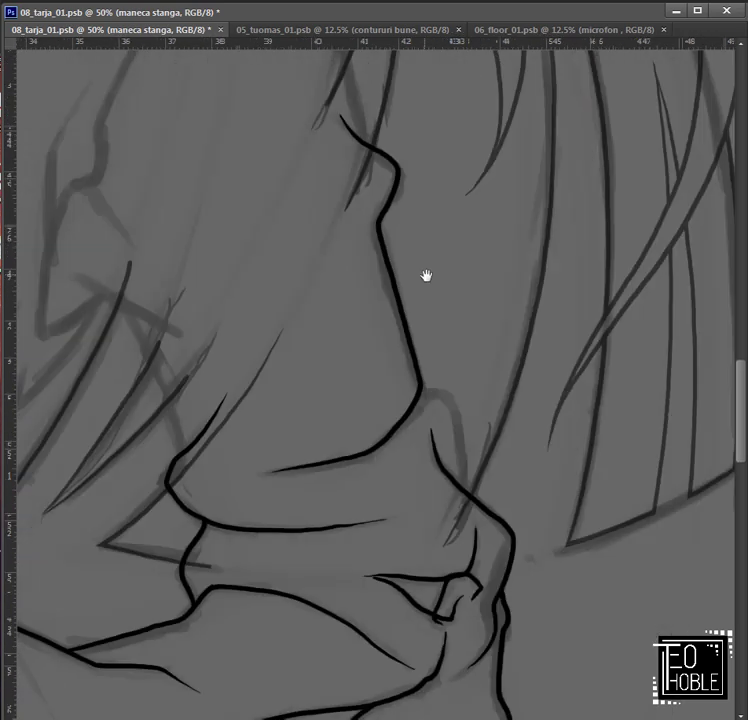
{"action": "mouse_move", "coordinate": [425, 375]}
{"action": "left_mouse_down"}
{"action": "mouse_move", "coordinate": [463, 451]}
{"action": "mouse_move", "coordinate": [466, 490]}
{"action": "left_mouse_up"}
Step: Ink the crossing creases and the inner sleeve edge running down to the elbow
{"action": "mouse_move", "coordinate": [204, 352]}
{"action": "left_mouse_down"}
{"action": "mouse_move", "coordinate": [510, 367]}
{"action": "mouse_move", "coordinate": [528, 415]}
{"action": "left_mouse_up"}
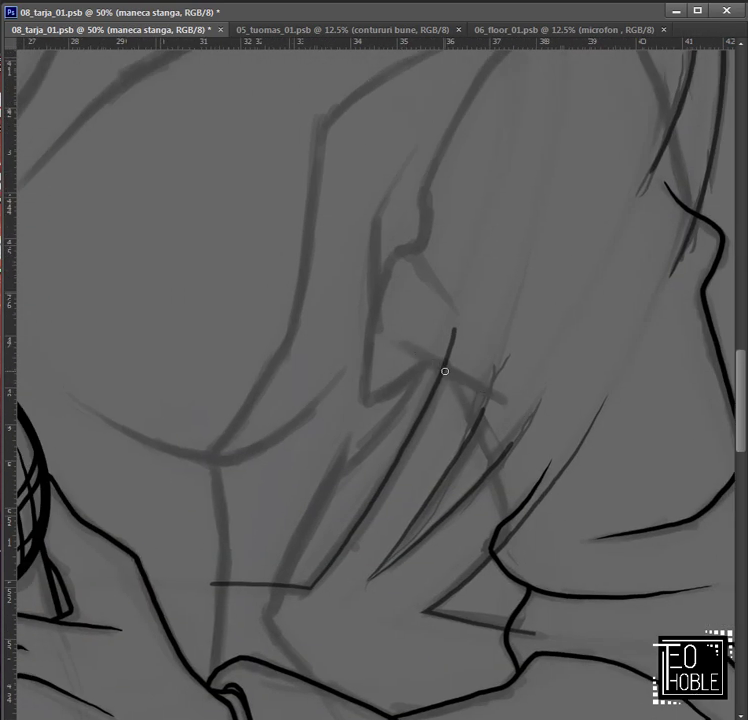
{"action": "left_click_drag", "start_coordinate": [397, 344], "coordinate": [505, 400]}
{"action": "mouse_move", "coordinate": [431, 355]}
{"action": "left_mouse_down"}
{"action": "mouse_move", "coordinate": [404, 357]}
{"action": "mouse_move", "coordinate": [449, 365]}
{"action": "left_mouse_up"}
{"action": "left_click_drag", "start_coordinate": [382, 411], "coordinate": [459, 378]}
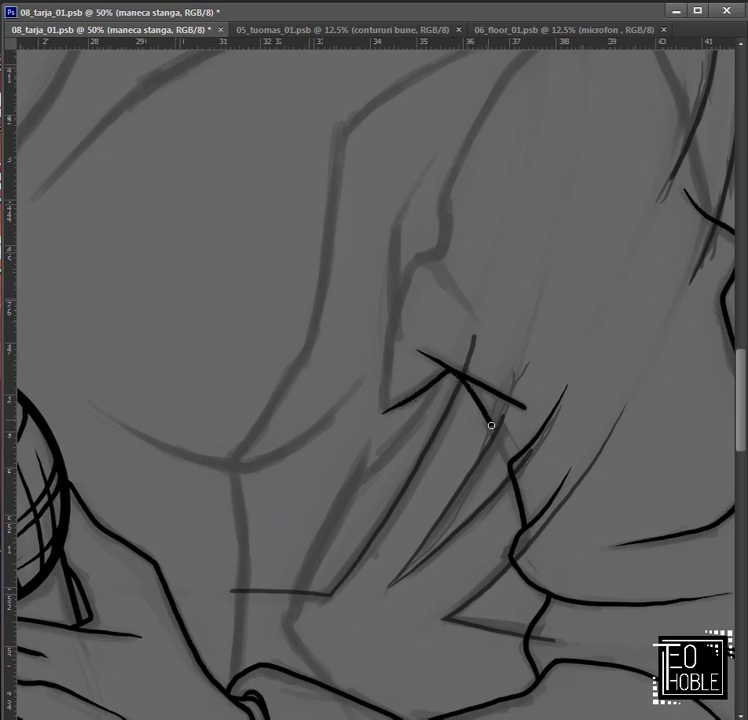
{"action": "left_click_drag", "start_coordinate": [494, 341], "coordinate": [516, 391]}
Step: Ink the pointed, notched fold on the inner side of the upper sleeve
{"action": "left_click_drag", "start_coordinate": [414, 528], "coordinate": [368, 657]}
{"action": "left_click_drag", "start_coordinate": [413, 340], "coordinate": [367, 518]}
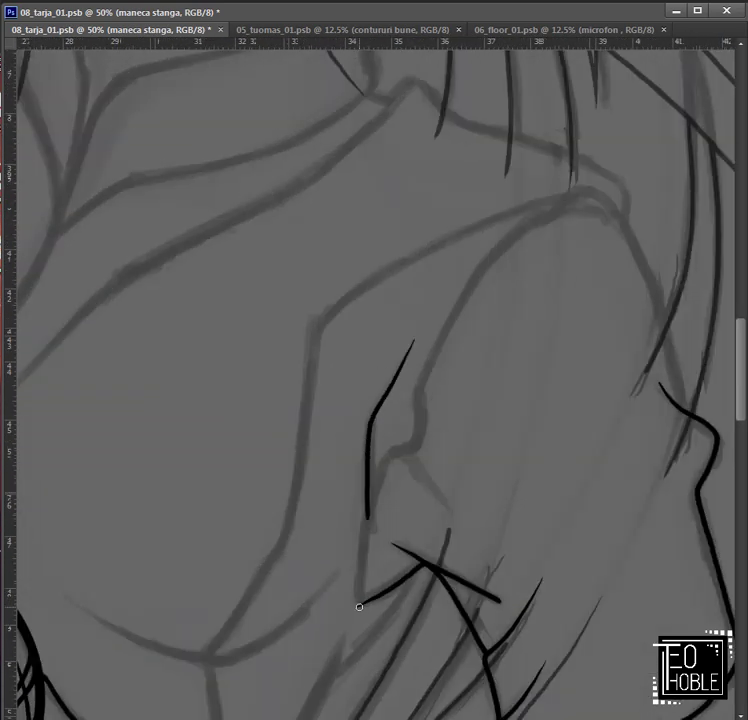
{"action": "left_click_drag", "start_coordinate": [359, 606], "coordinate": [382, 467]}
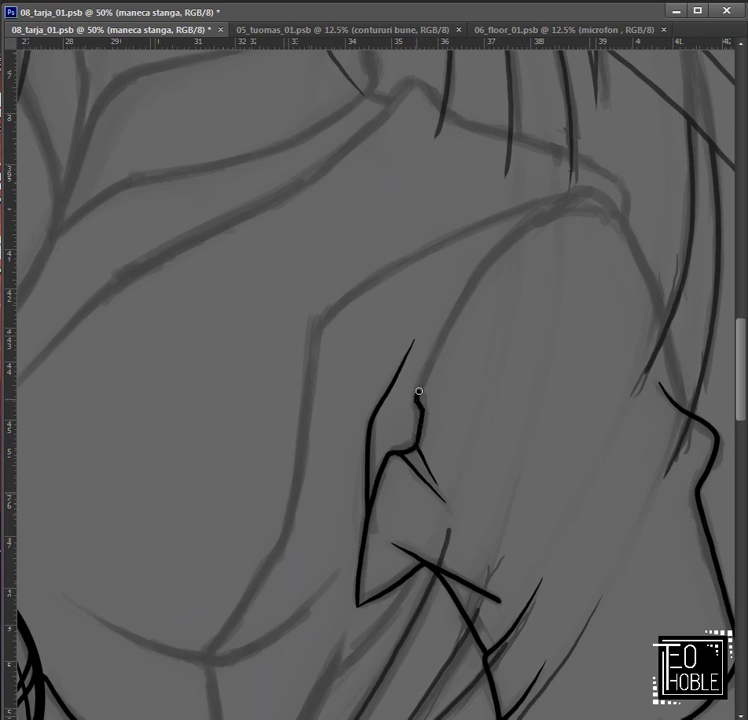
{"action": "mouse_move", "coordinate": [419, 391]}
{"action": "left_mouse_down"}
{"action": "mouse_move", "coordinate": [544, 215]}
{"action": "mouse_move", "coordinate": [606, 231]}
{"action": "left_mouse_up"}
Step: Ink the sleeve's rounded top, joining the inner arm line over the shoulder to the outer arm
{"action": "left_click_drag", "start_coordinate": [630, 274], "coordinate": [488, 352]}
{"action": "mouse_move", "coordinate": [386, 301]}
{"action": "left_mouse_down"}
{"action": "mouse_move", "coordinate": [447, 275]}
{"action": "mouse_move", "coordinate": [371, 322]}
{"action": "left_mouse_up"}
{"action": "key", "text": "e"}
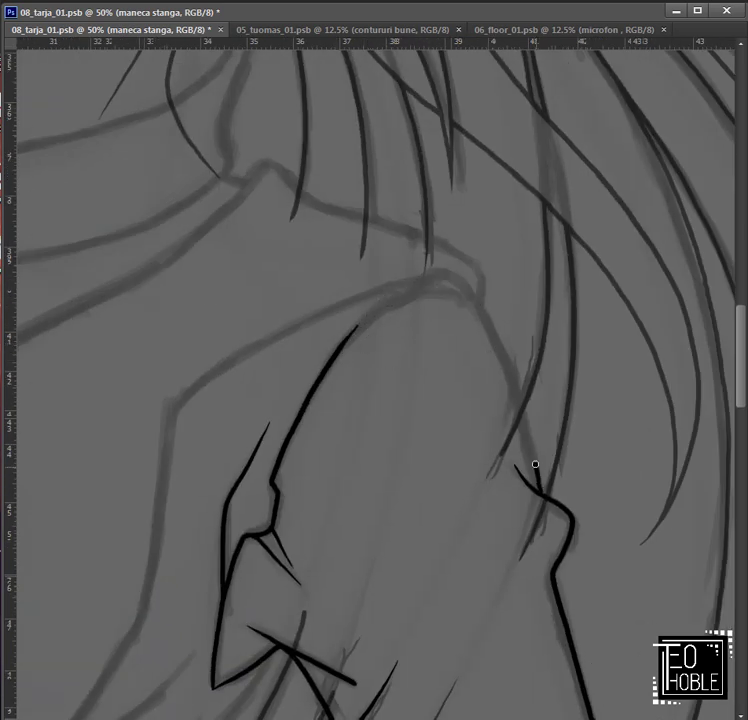
{"action": "left_click_drag", "start_coordinate": [535, 464], "coordinate": [485, 316]}
{"action": "left_click_drag", "start_coordinate": [361, 322], "coordinate": [430, 277]}
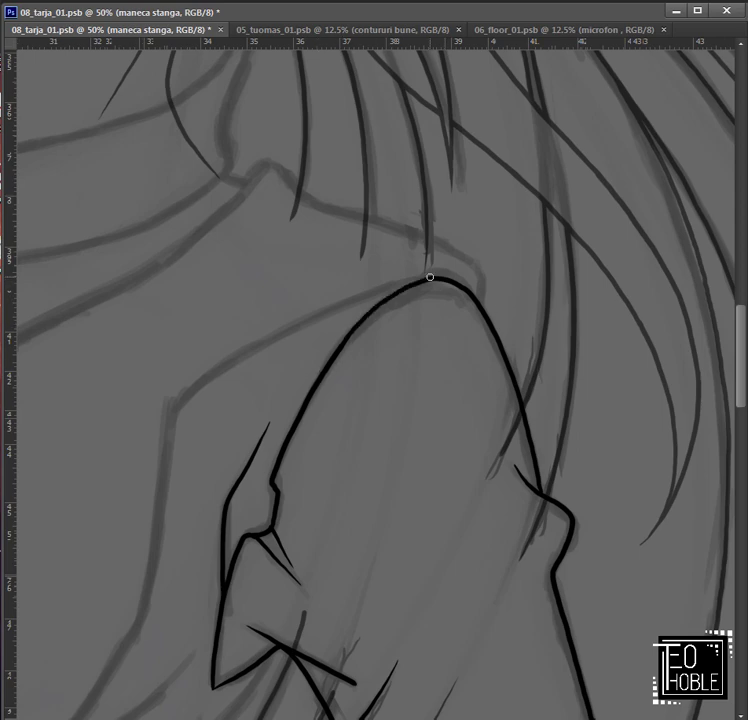
{"action": "scroll", "coordinate": [543, 479], "scroll_direction": "down", "scroll_amount": 1}
{"action": "key", "text": "ctrl+minus"}
{"action": "key", "text": "ctrl+minus"}
{"action": "key", "text": "ctrl+minus"}
{"action": "key", "text": "ctrl+minus"}
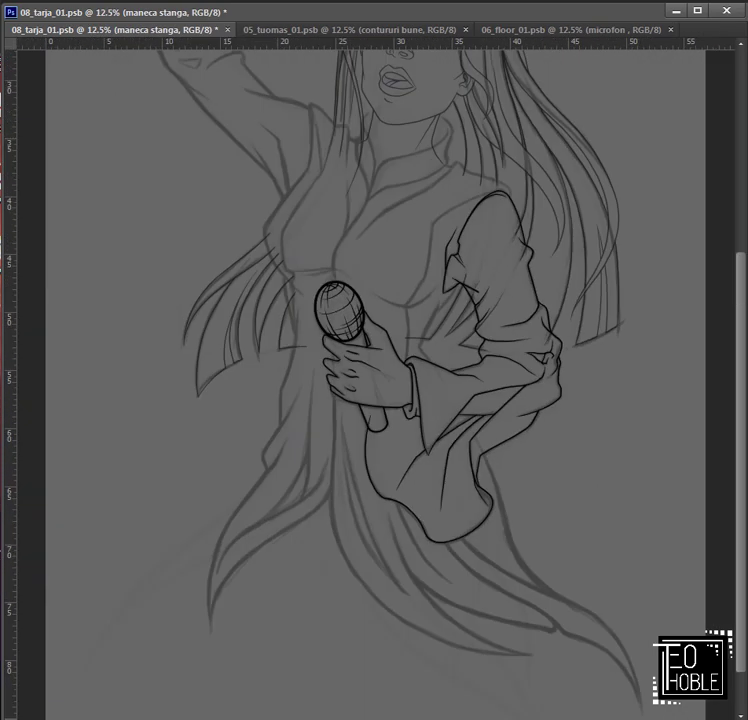
Step: Select Layer 437 and ink the torso's side contour in the gap between the waist and the arm
{"action": "key", "text": "alt+bracketleft"}
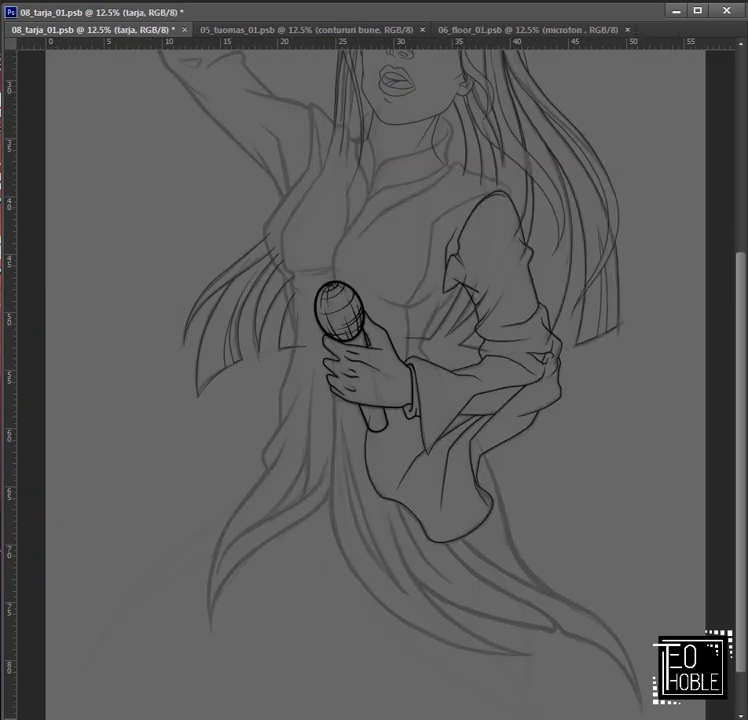
{"action": "key", "text": "alt+bracketleft"}
{"action": "key", "text": "alt+bracketleft"}
{"action": "scroll", "coordinate": [430, 301], "scroll_direction": "up", "scroll_amount": 4}
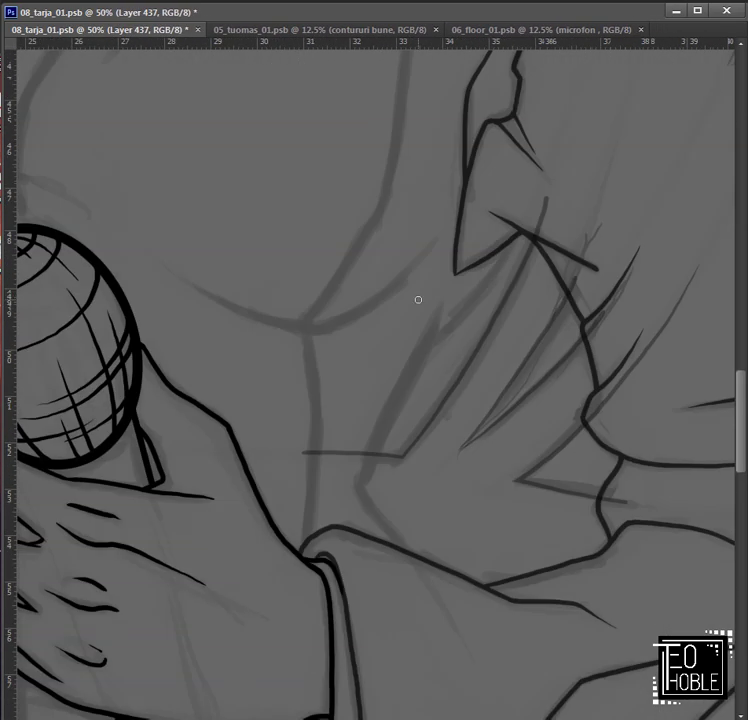
{"action": "left_click_drag", "start_coordinate": [443, 300], "coordinate": [386, 437]}
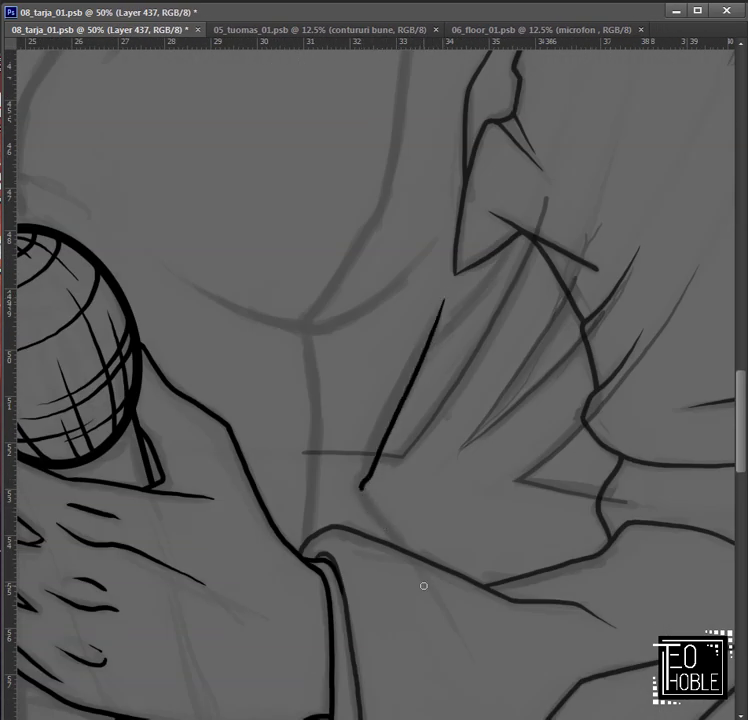
{"action": "left_click_drag", "start_coordinate": [448, 618], "coordinate": [367, 495]}
{"action": "mouse_move", "coordinate": [421, 360]}
{"action": "left_mouse_down"}
{"action": "mouse_move", "coordinate": [511, 247]}
{"action": "mouse_move", "coordinate": [554, 416]}
{"action": "mouse_move", "coordinate": [351, 294]}
{"action": "left_mouse_up"}
{"action": "key", "text": "alt+bracketleft"}
{"action": "key", "text": "alt+bracketright"}
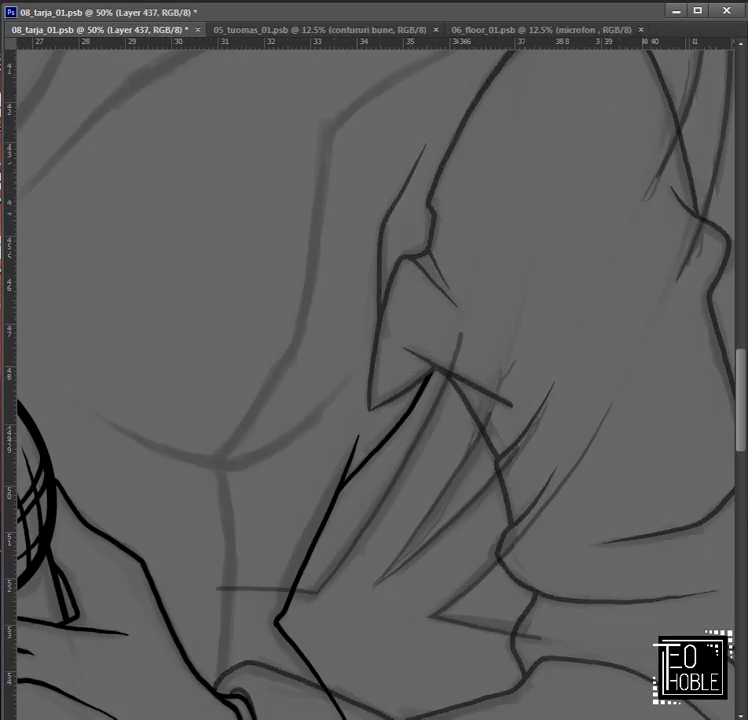
Step: Ink the curved line under the chest just above the microphone, with a short crease beneath it
{"action": "left_click_drag", "start_coordinate": [293, 714], "coordinate": [368, 449]}
{"action": "left_click_drag", "start_coordinate": [444, 500], "coordinate": [389, 321]}
{"action": "key", "text": "ctrl+minus"}
{"action": "key", "text": "ctrl+minus"}
{"action": "key", "text": "ctrl+plus"}
{"action": "key", "text": "ctrl+plus"}
{"action": "mouse_move", "coordinate": [347, 225]}
{"action": "left_mouse_down"}
{"action": "mouse_move", "coordinate": [264, 527]}
{"action": "mouse_move", "coordinate": [257, 454]}
{"action": "left_mouse_up"}
{"action": "key", "text": "ctrl+z"}
{"action": "mouse_move", "coordinate": [100, 492]}
{"action": "left_mouse_down"}
{"action": "mouse_move", "coordinate": [179, 487]}
{"action": "mouse_move", "coordinate": [340, 522]}
{"action": "left_mouse_up"}
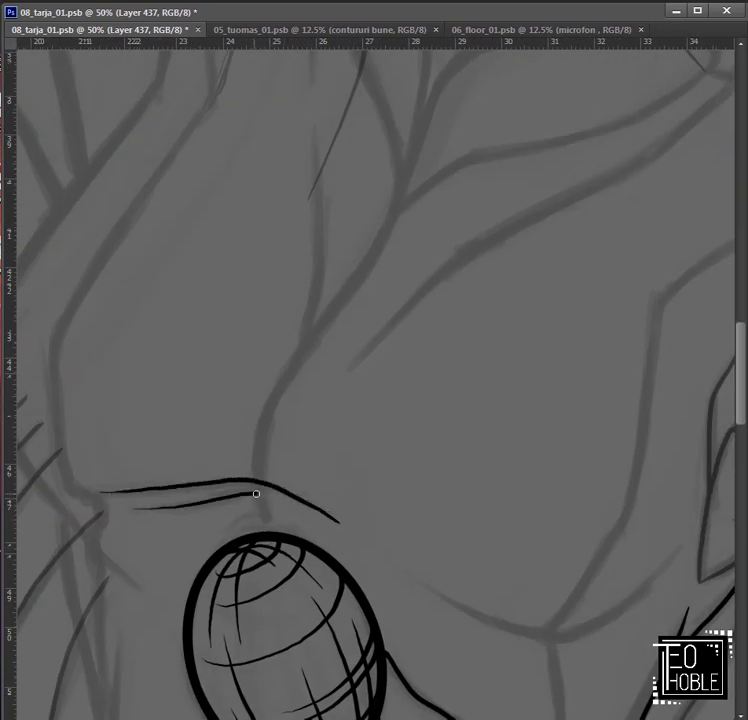
Step: Ink the garment's front edge from above the microphone up along the collar to the neck
{"action": "mouse_move", "coordinate": [254, 489]}
{"action": "left_mouse_down"}
{"action": "mouse_move", "coordinate": [282, 382]}
{"action": "mouse_move", "coordinate": [396, 217]}
{"action": "mouse_move", "coordinate": [236, 589]}
{"action": "left_mouse_up"}
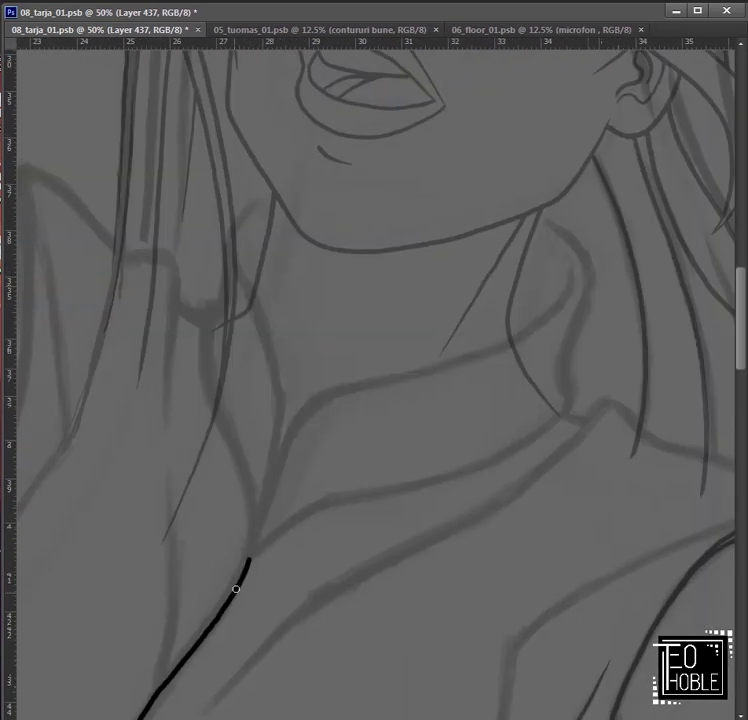
{"action": "key", "text": "ctrl+z"}
{"action": "left_click_drag", "start_coordinate": [159, 374], "coordinate": [251, 296]}
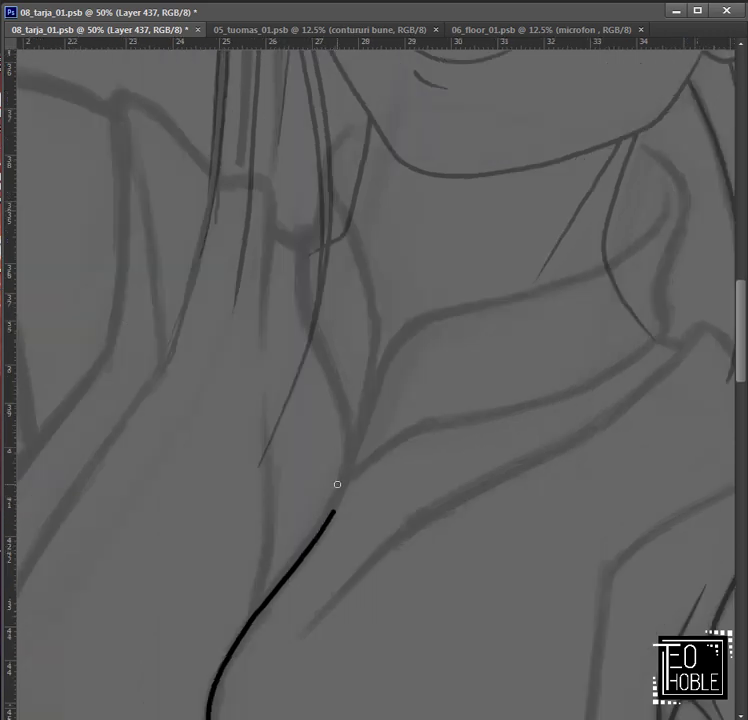
{"action": "mouse_move", "coordinate": [320, 527]}
{"action": "left_mouse_down"}
{"action": "mouse_move", "coordinate": [382, 366]}
{"action": "mouse_move", "coordinate": [564, 280]}
{"action": "mouse_move", "coordinate": [621, 240]}
{"action": "left_mouse_up"}
{"action": "left_click_drag", "start_coordinate": [646, 163], "coordinate": [575, 266]}
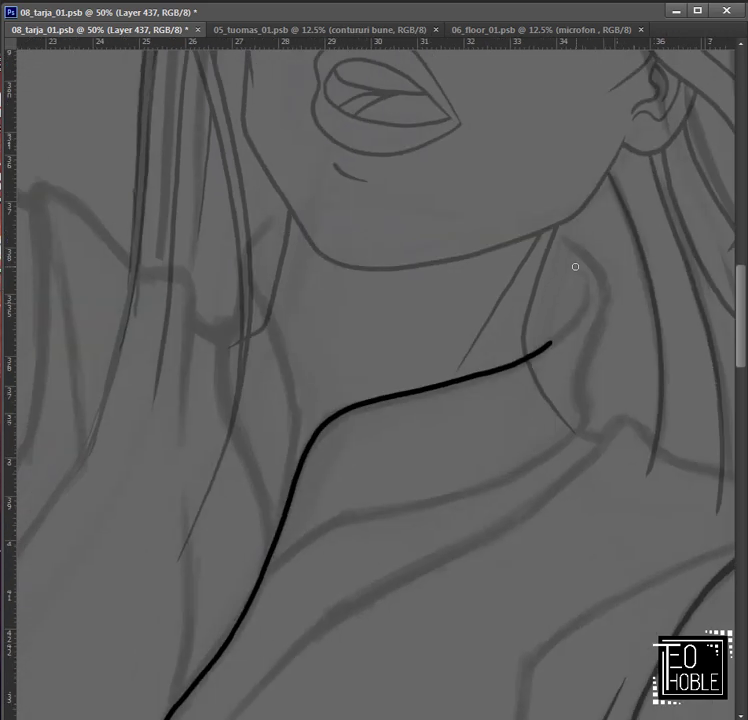
Step: Ink the lapel edge from the chest up to the base of the collar
{"action": "left_click_drag", "start_coordinate": [511, 366], "coordinate": [453, 210]}
{"action": "mouse_move", "coordinate": [162, 568]}
{"action": "left_mouse_down"}
{"action": "mouse_move", "coordinate": [292, 449]}
{"action": "mouse_move", "coordinate": [523, 306]}
{"action": "mouse_move", "coordinate": [232, 495]}
{"action": "mouse_move", "coordinate": [472, 347]}
{"action": "mouse_move", "coordinate": [578, 265]}
{"action": "mouse_move", "coordinate": [392, 290]}
{"action": "mouse_move", "coordinate": [554, 364]}
{"action": "left_mouse_up"}
{"action": "key", "text": "ctrl+z"}
{"action": "mouse_move", "coordinate": [529, 452]}
{"action": "left_mouse_down"}
{"action": "mouse_move", "coordinate": [416, 579]}
{"action": "mouse_move", "coordinate": [419, 592]}
{"action": "left_mouse_up"}
Step: Ink the shoulder line and the armhole seam running down the side of the chest
{"action": "mouse_move", "coordinate": [206, 418]}
{"action": "left_mouse_down"}
{"action": "mouse_move", "coordinate": [287, 469]}
{"action": "mouse_move", "coordinate": [370, 487]}
{"action": "mouse_move", "coordinate": [362, 596]}
{"action": "mouse_move", "coordinate": [347, 230]}
{"action": "mouse_move", "coordinate": [310, 395]}
{"action": "mouse_move", "coordinate": [314, 200]}
{"action": "mouse_move", "coordinate": [290, 117]}
{"action": "left_mouse_up"}
{"action": "key", "text": "ctrl+z"}
{"action": "mouse_move", "coordinate": [290, 117]}
{"action": "left_mouse_down"}
{"action": "mouse_move", "coordinate": [262, 491]}
{"action": "mouse_move", "coordinate": [320, 394]}
{"action": "mouse_move", "coordinate": [352, 232]}
{"action": "mouse_move", "coordinate": [250, 477]}
{"action": "mouse_move", "coordinate": [326, 376]}
{"action": "mouse_move", "coordinate": [496, 299]}
{"action": "left_mouse_up"}
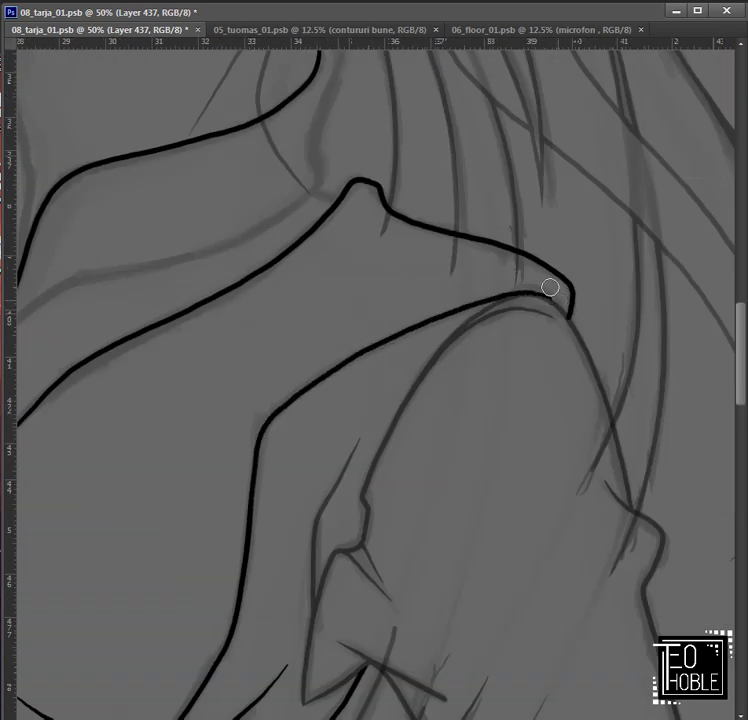
Step: Ink the collar's lower seam and its back edge from the shoulder up to the jaw
{"action": "left_click_drag", "start_coordinate": [5, 335], "coordinate": [250, 450]}
{"action": "mouse_move", "coordinate": [296, 409]}
{"action": "left_mouse_down"}
{"action": "mouse_move", "coordinate": [486, 359]}
{"action": "mouse_move", "coordinate": [557, 307]}
{"action": "left_mouse_up"}
{"action": "mouse_move", "coordinate": [562, 300]}
{"action": "left_mouse_down"}
{"action": "mouse_move", "coordinate": [427, 410]}
{"action": "mouse_move", "coordinate": [437, 250]}
{"action": "left_mouse_up"}
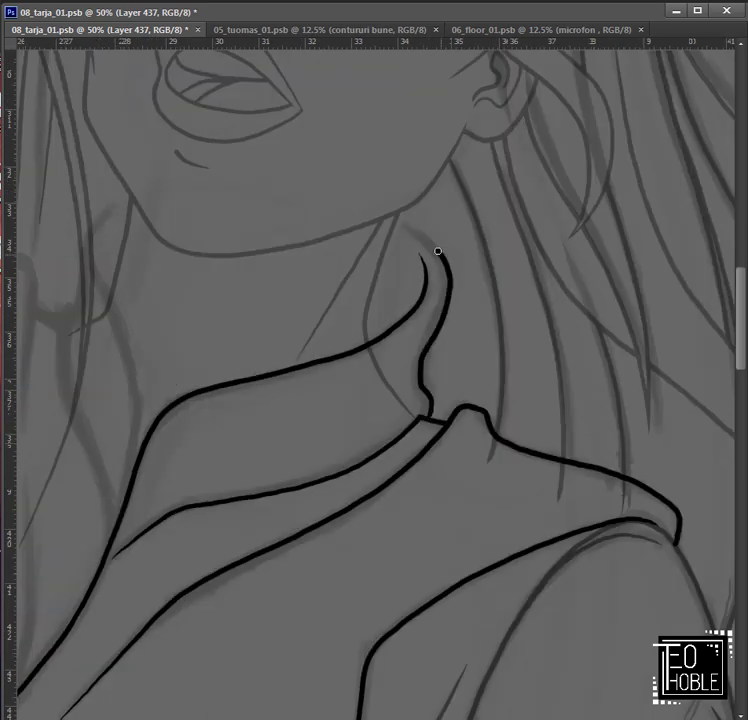
{"action": "key", "text": "ctrl+z"}
{"action": "mouse_move", "coordinate": [431, 335]}
{"action": "left_mouse_down"}
{"action": "mouse_move", "coordinate": [397, 222]}
{"action": "mouse_move", "coordinate": [427, 254]}
{"action": "left_mouse_up"}
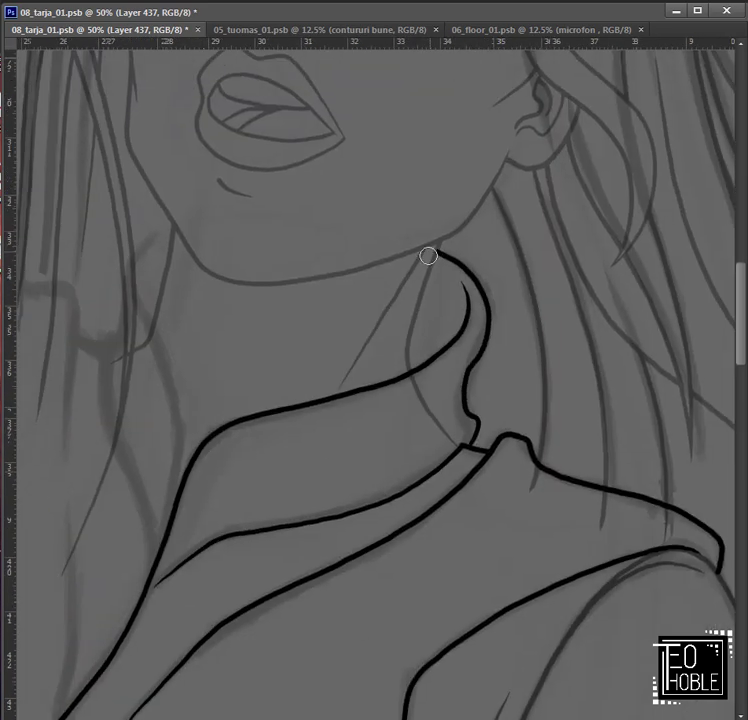
Step: Ink the opposite side of the collar, with its inner and outer edges curving from the chest opening up to the jaw
{"action": "mouse_move", "coordinate": [529, 479]}
{"action": "left_mouse_down"}
{"action": "mouse_move", "coordinate": [329, 313]}
{"action": "mouse_move", "coordinate": [322, 531]}
{"action": "left_mouse_up"}
{"action": "mouse_move", "coordinate": [416, 376]}
{"action": "left_mouse_down"}
{"action": "mouse_move", "coordinate": [356, 534]}
{"action": "mouse_move", "coordinate": [374, 381]}
{"action": "mouse_move", "coordinate": [335, 258]}
{"action": "left_mouse_up"}
{"action": "left_click_drag", "start_coordinate": [343, 558], "coordinate": [299, 381]}
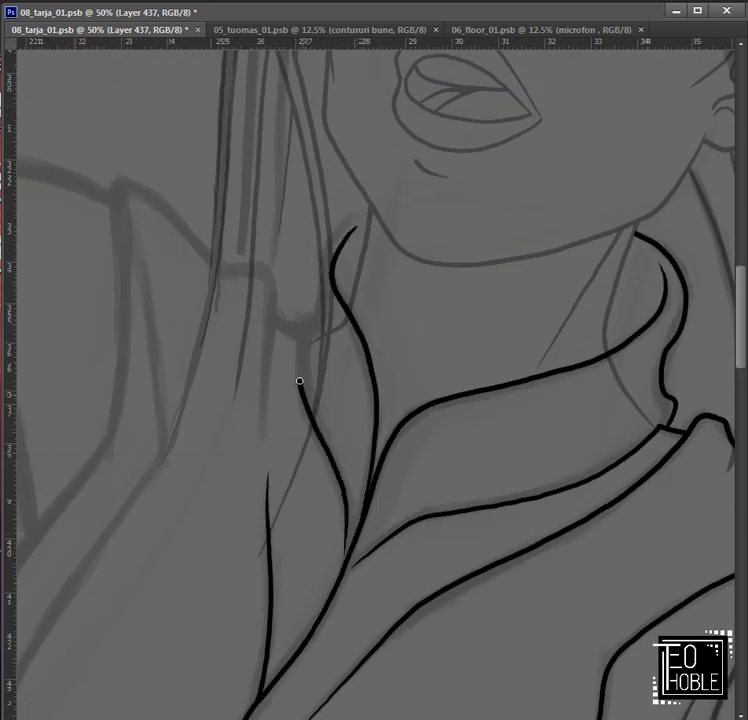
{"action": "key", "text": "ctrl+z"}
{"action": "left_click_drag", "start_coordinate": [372, 211], "coordinate": [321, 285]}
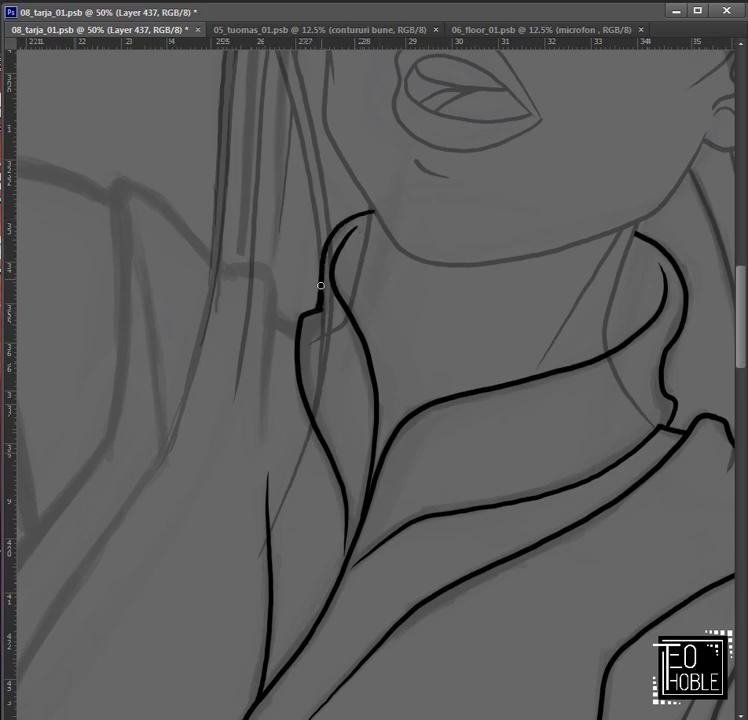
Step: Ink the side contour of the waist beside the microphone, running down toward the hip
{"action": "scroll", "coordinate": [387, 462], "scroll_direction": "down", "scroll_amount": 10}
{"action": "scroll", "coordinate": [284, 310], "scroll_direction": "down", "scroll_amount": 4}
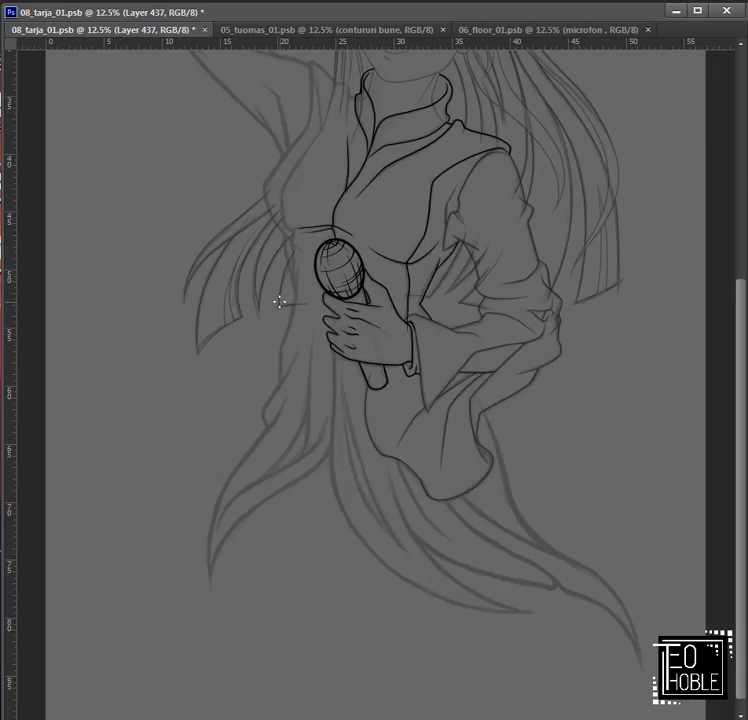
{"action": "scroll", "coordinate": [279, 301], "scroll_direction": "up", "scroll_amount": 2}
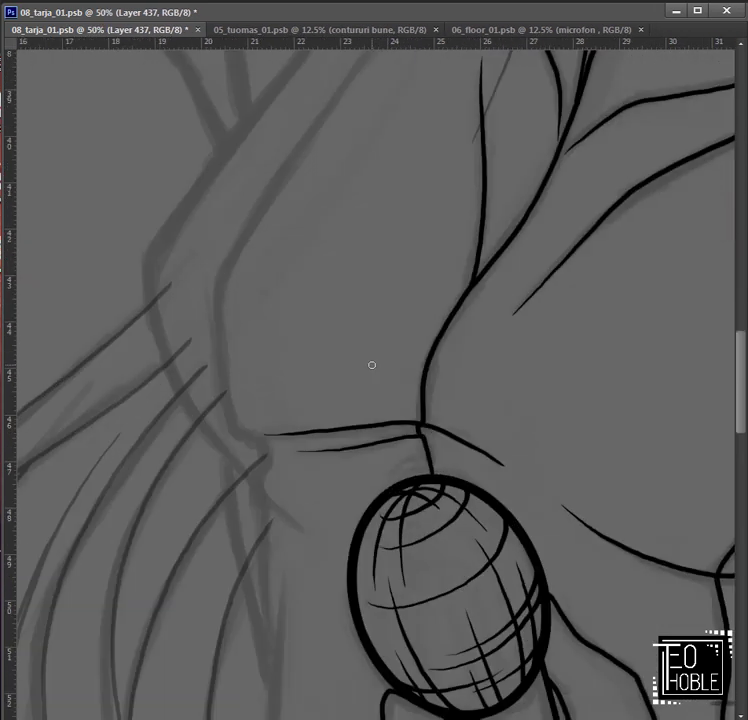
{"action": "scroll", "coordinate": [371, 361], "scroll_direction": "down", "scroll_amount": 5}
{"action": "mouse_move", "coordinate": [258, 617]}
{"action": "left_mouse_down"}
{"action": "mouse_move", "coordinate": [279, 396]}
{"action": "mouse_move", "coordinate": [302, 312]}
{"action": "left_mouse_up"}
{"action": "left_click_drag", "start_coordinate": [324, 106], "coordinate": [299, 430]}
{"action": "scroll", "coordinate": [291, 474], "scroll_direction": "up", "scroll_amount": 5}
{"action": "scroll", "coordinate": [337, 556], "scroll_direction": "down", "scroll_amount": 2}
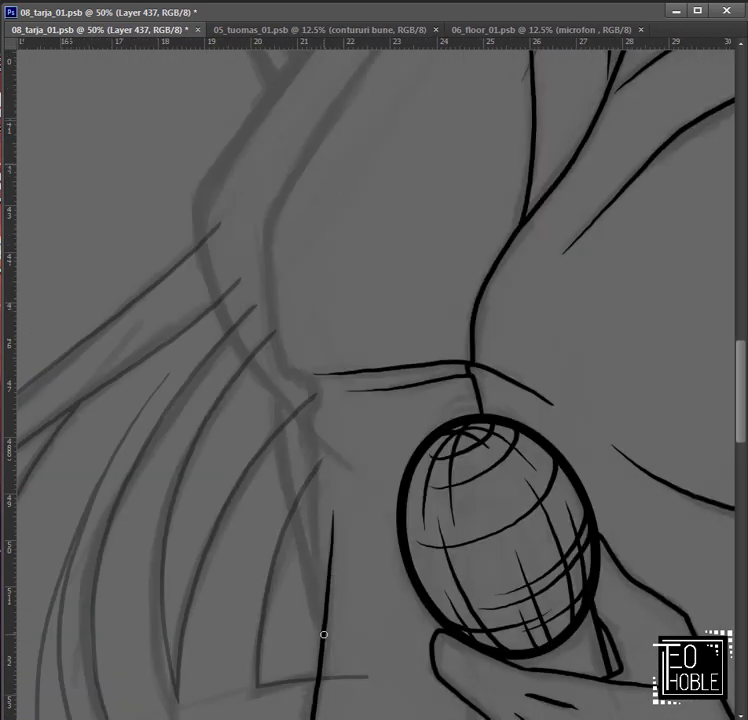
Step: Ink the vest's side seam around the chest, including the small notch and crease at the waist
{"action": "left_click_drag", "start_coordinate": [324, 633], "coordinate": [310, 449]}
{"action": "scroll", "coordinate": [296, 374], "scroll_direction": "up", "scroll_amount": 3}
{"action": "mouse_move", "coordinate": [306, 534]}
{"action": "left_mouse_down"}
{"action": "mouse_move", "coordinate": [292, 359]}
{"action": "mouse_move", "coordinate": [417, 182]}
{"action": "left_mouse_up"}
{"action": "scroll", "coordinate": [417, 182], "scroll_direction": "up", "scroll_amount": 5}
{"action": "mouse_move", "coordinate": [331, 305]}
{"action": "left_mouse_down"}
{"action": "mouse_move", "coordinate": [341, 397]}
{"action": "mouse_move", "coordinate": [380, 522]}
{"action": "mouse_move", "coordinate": [338, 483]}
{"action": "left_mouse_up"}
{"action": "scroll", "coordinate": [366, 500], "scroll_direction": "down", "scroll_amount": 5}
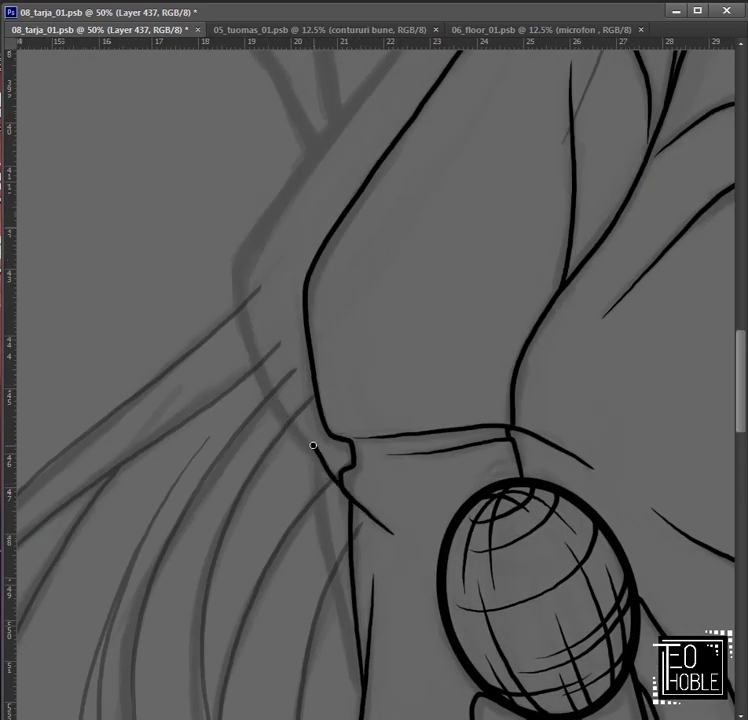
Step: Ink the outer contour of the chest from the waist up to the pointed shoulder tip on the raised-arm side
{"action": "mouse_move", "coordinate": [313, 445]}
{"action": "left_mouse_down"}
{"action": "mouse_move", "coordinate": [242, 320]}
{"action": "mouse_move", "coordinate": [227, 259]}
{"action": "left_mouse_up"}
{"action": "left_click_drag", "start_coordinate": [227, 259], "coordinate": [227, 578]}
{"action": "mouse_move", "coordinate": [224, 622]}
{"action": "left_mouse_down"}
{"action": "mouse_move", "coordinate": [326, 492]}
{"action": "mouse_move", "coordinate": [385, 400]}
{"action": "left_mouse_up"}
{"action": "left_click_drag", "start_coordinate": [361, 288], "coordinate": [314, 414]}
{"action": "mouse_move", "coordinate": [344, 512]}
{"action": "left_mouse_down"}
{"action": "mouse_move", "coordinate": [362, 449]}
{"action": "mouse_move", "coordinate": [360, 269]}
{"action": "left_mouse_up"}
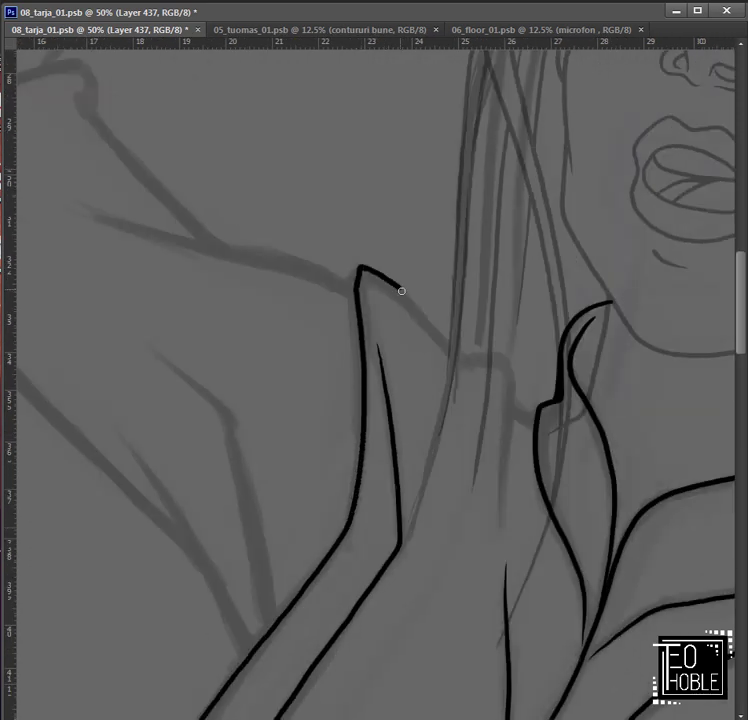
Step: Ink the shoulder line from the pointed tip to the collar, with a fold line running down beneath it
{"action": "left_click_drag", "start_coordinate": [401, 290], "coordinate": [468, 366]}
{"action": "mouse_move", "coordinate": [500, 504]}
{"action": "left_mouse_down"}
{"action": "mouse_move", "coordinate": [511, 401]}
{"action": "mouse_move", "coordinate": [434, 439]}
{"action": "mouse_move", "coordinate": [434, 474]}
{"action": "left_mouse_up"}
{"action": "mouse_move", "coordinate": [431, 559]}
{"action": "left_mouse_down"}
{"action": "mouse_move", "coordinate": [431, 491]}
{"action": "mouse_move", "coordinate": [394, 308]}
{"action": "left_mouse_up"}
{"action": "scroll", "coordinate": [339, 376], "scroll_direction": "down", "scroll_amount": 4}
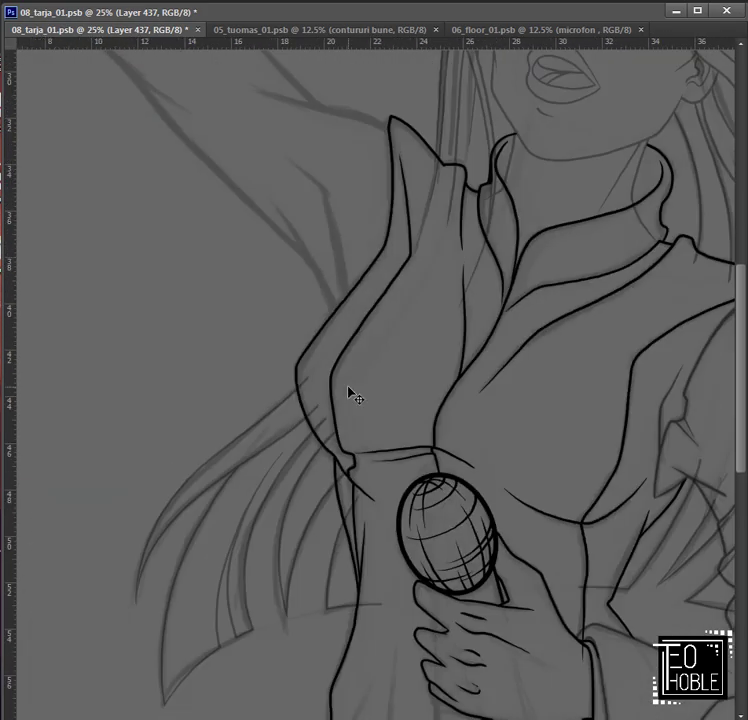
Step: Trim the lower end of the vest seam where it meets the cuff of the hand holding the microphone
{"action": "scroll", "coordinate": [339, 376], "scroll_direction": "up", "scroll_amount": 4}
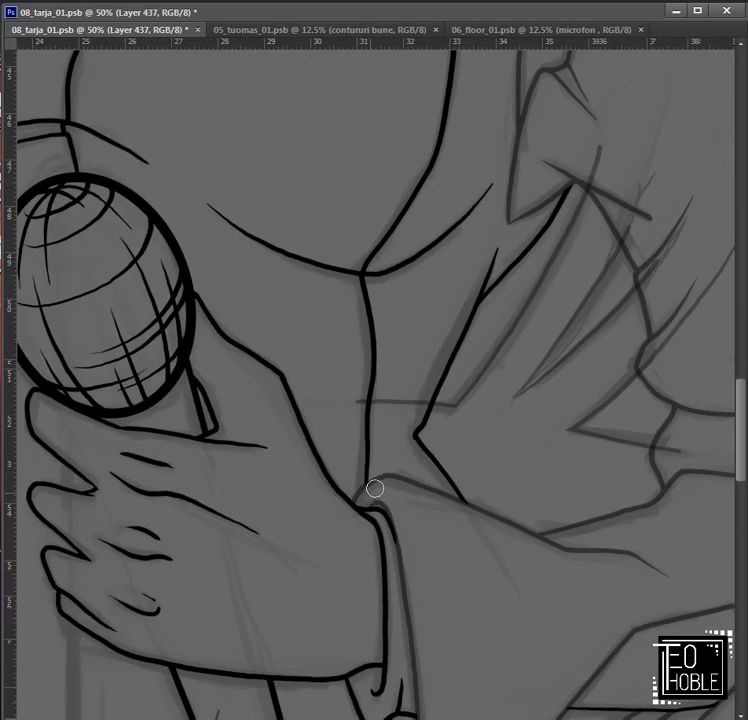
{"action": "left_click_drag", "start_coordinate": [375, 488], "coordinate": [345, 264]}
{"action": "scroll", "coordinate": [457, 409], "scroll_direction": "up", "scroll_amount": 1}
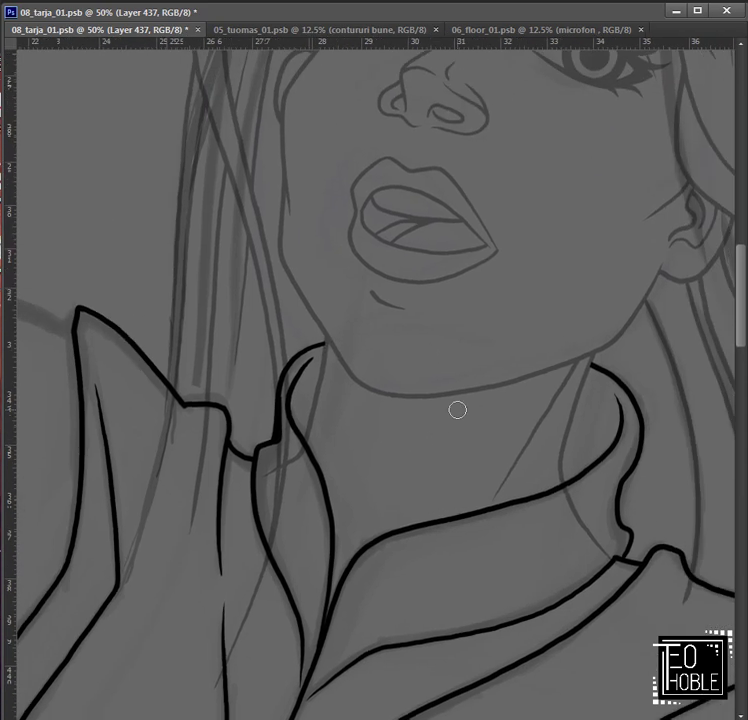
{"action": "scroll", "coordinate": [457, 409], "scroll_direction": "down", "scroll_amount": 2}
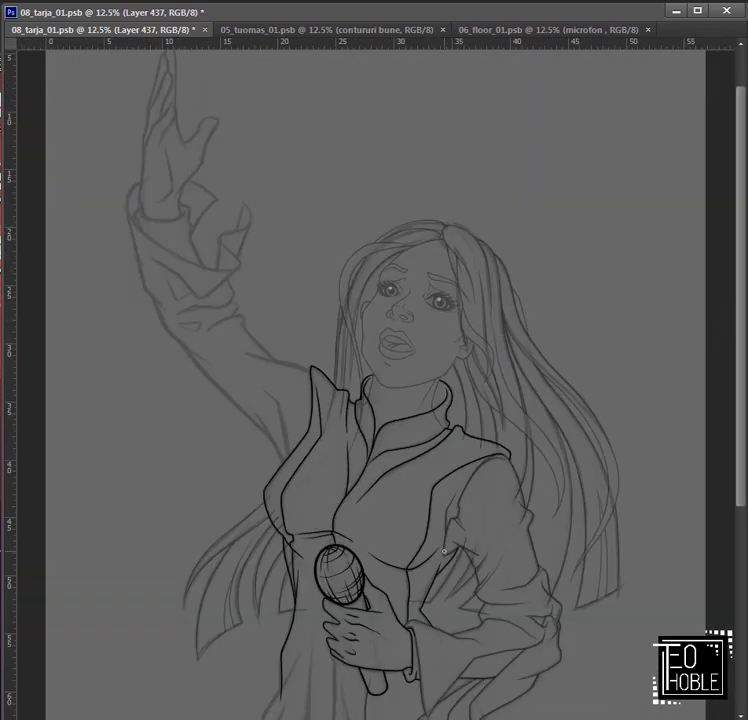
{"action": "scroll", "coordinate": [444, 550], "scroll_direction": "down", "scroll_amount": 3}
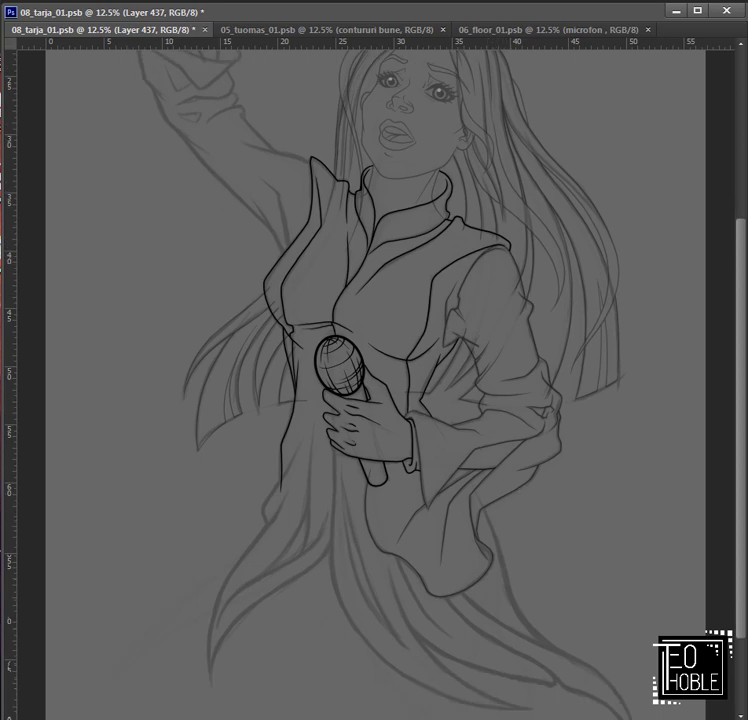
Step: Ink the little finger of the raised hand, from the palm around the fingertip
{"action": "key", "text": "alt+bracketleft"}
{"action": "key", "text": "alt+bracketleft"}
{"action": "scroll", "coordinate": [204, 337], "scroll_direction": "up", "scroll_amount": 4}
{"action": "key", "text": "alt+period"}
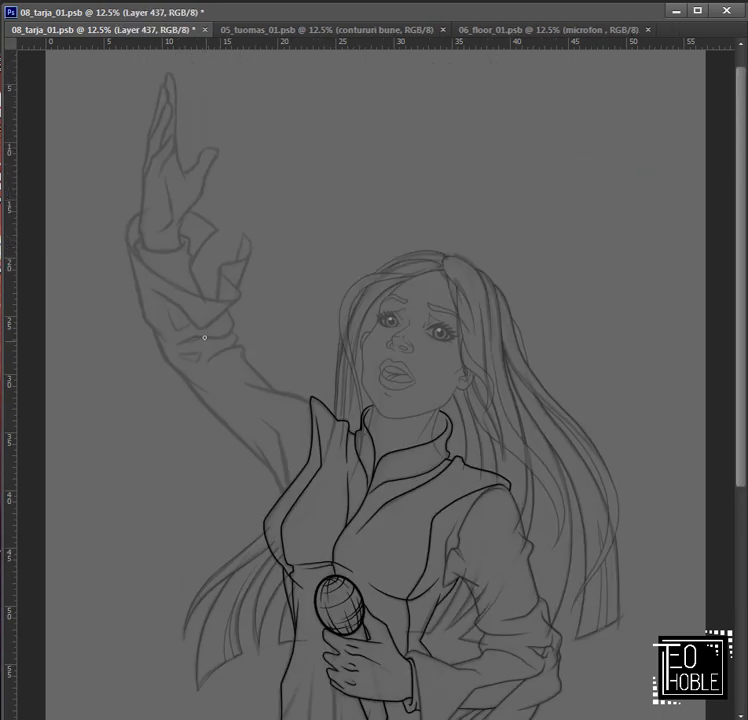
{"action": "scroll", "coordinate": [197, 369], "scroll_direction": "up", "scroll_amount": 2}
{"action": "scroll", "coordinate": [230, 360], "scroll_direction": "up", "scroll_amount": 4}
{"action": "scroll", "coordinate": [266, 346], "scroll_direction": "up", "scroll_amount": 2}
{"action": "left_click_drag", "start_coordinate": [275, 435], "coordinate": [296, 373]}
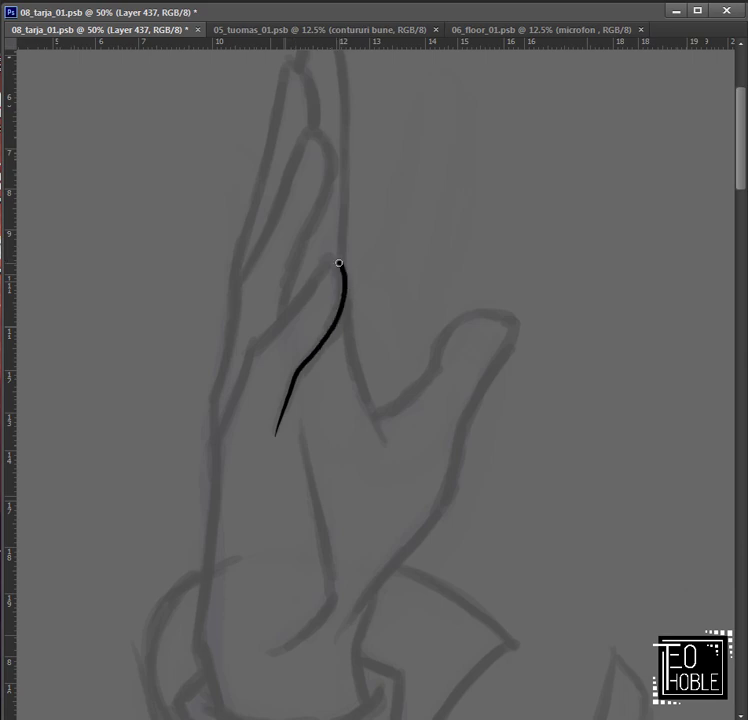
{"action": "left_click_drag", "start_coordinate": [339, 263], "coordinate": [324, 262]}
Step: Ink the outer edge of the raised palm down to the wrist, plus the long crease inside the palm
{"action": "scroll", "coordinate": [244, 576], "scroll_direction": "down", "scroll_amount": 4}
{"action": "mouse_move", "coordinate": [245, 583]}
{"action": "left_mouse_down"}
{"action": "mouse_move", "coordinate": [219, 447]}
{"action": "mouse_move", "coordinate": [230, 284]}
{"action": "left_mouse_up"}
{"action": "scroll", "coordinate": [244, 250], "scroll_direction": "up", "scroll_amount": 5}
{"action": "mouse_move", "coordinate": [237, 508]}
{"action": "left_mouse_down"}
{"action": "mouse_move", "coordinate": [283, 404]}
{"action": "mouse_move", "coordinate": [344, 332]}
{"action": "left_mouse_up"}
{"action": "scroll", "coordinate": [357, 341], "scroll_direction": "down", "scroll_amount": 3}
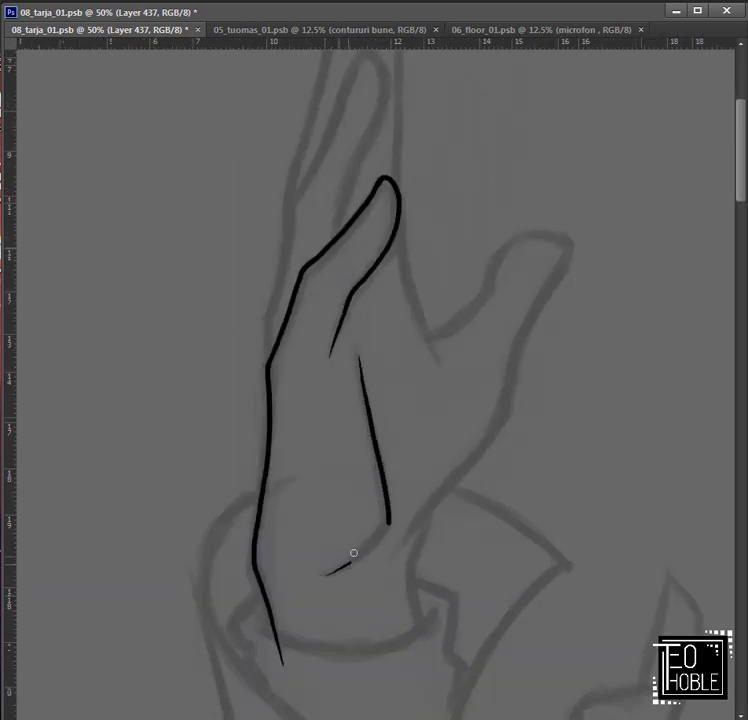
Step: Ink the ring and middle fingers behind the little finger of the raised hand
{"action": "scroll", "coordinate": [388, 524], "scroll_direction": "up", "scroll_amount": 4}
{"action": "mouse_move", "coordinate": [242, 549]}
{"action": "left_mouse_down"}
{"action": "mouse_move", "coordinate": [243, 512]}
{"action": "mouse_move", "coordinate": [260, 434]}
{"action": "mouse_move", "coordinate": [316, 282]}
{"action": "left_mouse_up"}
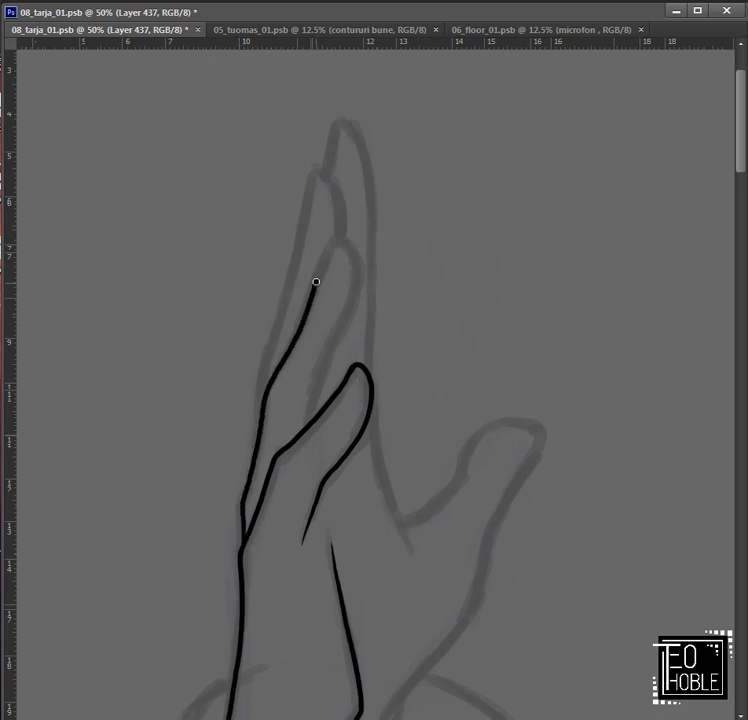
{"action": "left_click_drag", "start_coordinate": [352, 255], "coordinate": [309, 412]}
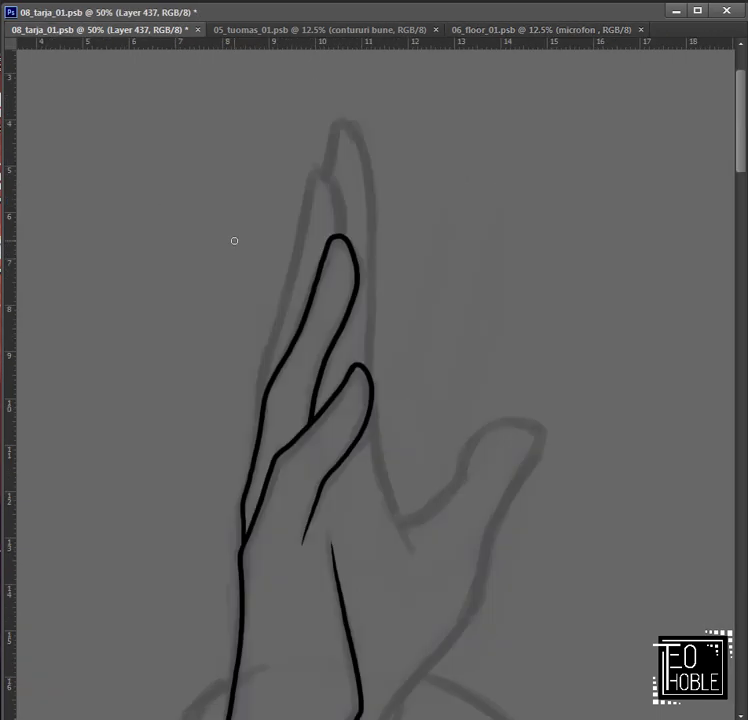
{"action": "left_click_drag", "start_coordinate": [263, 388], "coordinate": [304, 232]}
Step: Ink the thumb and the index finger of the raised hand, joining them at the web between them
{"action": "scroll", "coordinate": [338, 330], "scroll_direction": "down", "scroll_amount": 6}
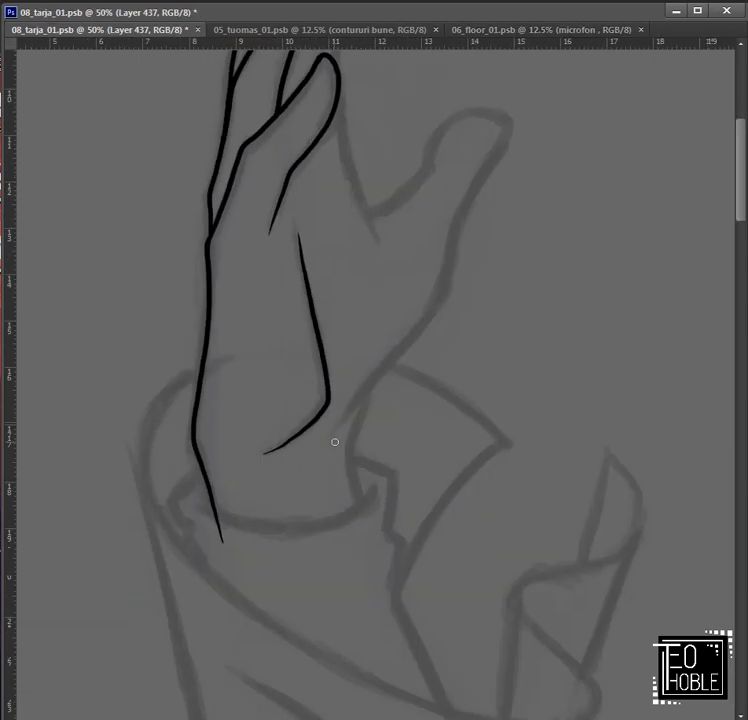
{"action": "mouse_move", "coordinate": [333, 442]}
{"action": "left_mouse_down"}
{"action": "mouse_move", "coordinate": [447, 287]}
{"action": "mouse_move", "coordinate": [466, 207]}
{"action": "mouse_move", "coordinate": [503, 137]}
{"action": "left_mouse_up"}
{"action": "scroll", "coordinate": [336, 366], "scroll_direction": "up", "scroll_amount": 3}
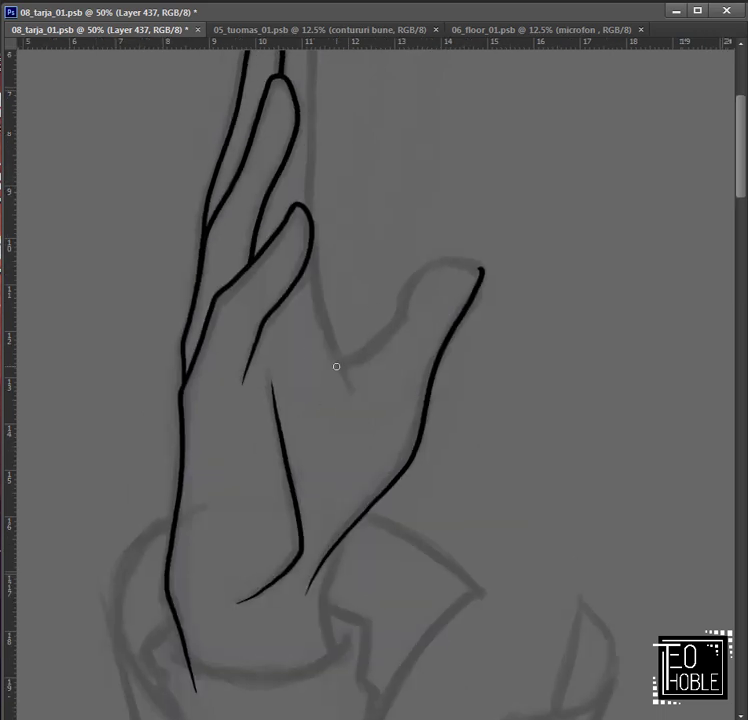
{"action": "scroll", "coordinate": [310, 357], "scroll_direction": "up", "scroll_amount": 4}
{"action": "mouse_move", "coordinate": [332, 346]}
{"action": "left_mouse_down"}
{"action": "mouse_move", "coordinate": [312, 262]}
{"action": "mouse_move", "coordinate": [313, 396]}
{"action": "mouse_move", "coordinate": [318, 222]}
{"action": "mouse_move", "coordinate": [299, 157]}
{"action": "left_mouse_up"}
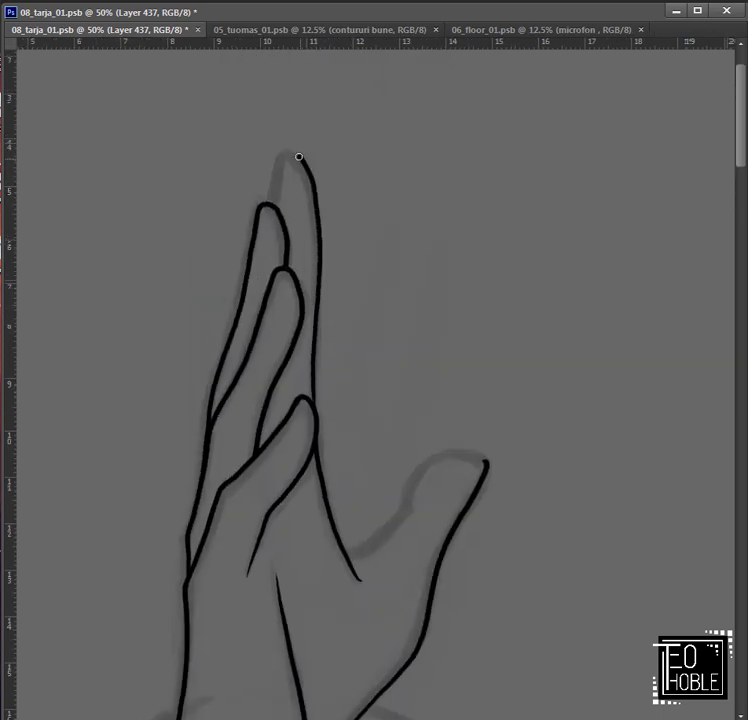
{"action": "scroll", "coordinate": [277, 211], "scroll_direction": "down", "scroll_amount": 2}
{"action": "mouse_move", "coordinate": [305, 462]}
{"action": "left_mouse_down"}
{"action": "mouse_move", "coordinate": [338, 450]}
{"action": "mouse_move", "coordinate": [370, 391]}
{"action": "left_mouse_up"}
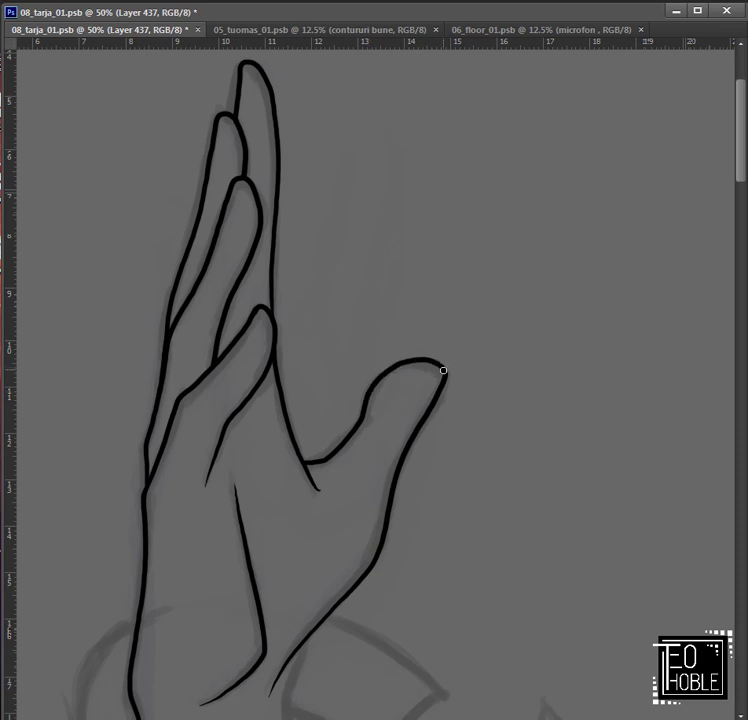
Step: Ink the short wrist line below the thumb of the raised hand
{"action": "scroll", "coordinate": [443, 370], "scroll_direction": "down", "scroll_amount": 4}
{"action": "mouse_move", "coordinate": [342, 564]}
{"action": "left_mouse_down"}
{"action": "mouse_move", "coordinate": [331, 531]}
{"action": "mouse_move", "coordinate": [339, 406]}
{"action": "left_mouse_up"}
{"action": "scroll", "coordinate": [362, 305], "scroll_direction": "up", "scroll_amount": 1}
{"action": "key", "text": "ctrl+minus"}
{"action": "key", "text": "ctrl+minus"}
{"action": "key", "text": "ctrl+minus"}
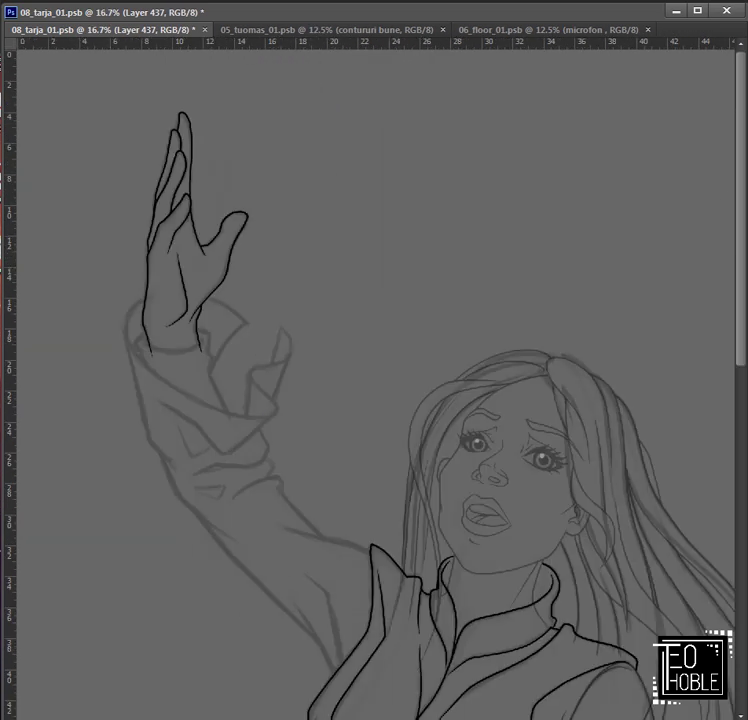
Step: Ink the inner shirt cuff around the raised wrist, with both of its sides running down into the sleeve
{"action": "key", "text": "alt+]"}
{"action": "key", "text": "alt+["}
{"action": "scroll", "coordinate": [571, 210], "scroll_direction": "up", "scroll_amount": 3}
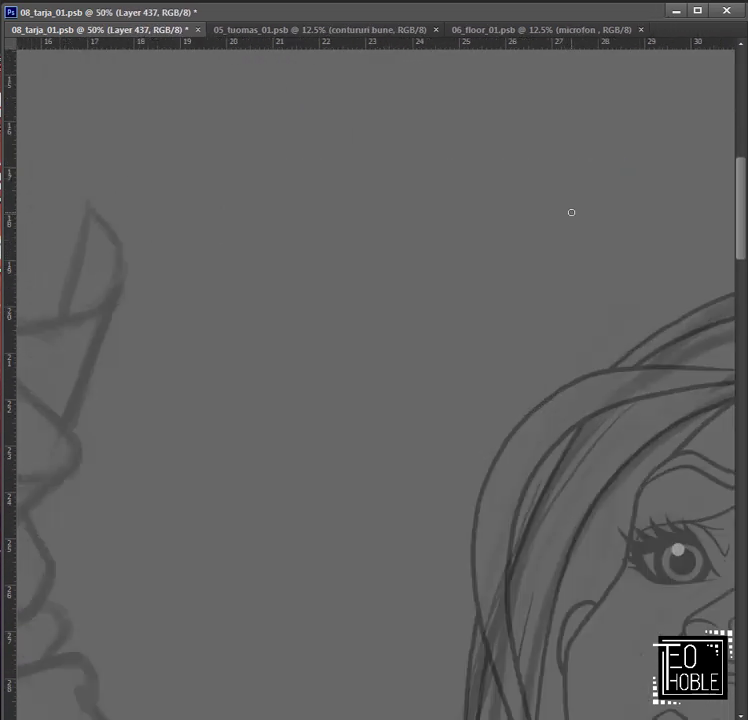
{"action": "scroll", "coordinate": [376, 598], "scroll_direction": "left", "scroll_amount": 6}
{"action": "left_click_drag", "start_coordinate": [379, 583], "coordinate": [341, 505]}
{"action": "left_click_drag", "start_coordinate": [369, 575], "coordinate": [308, 426]}
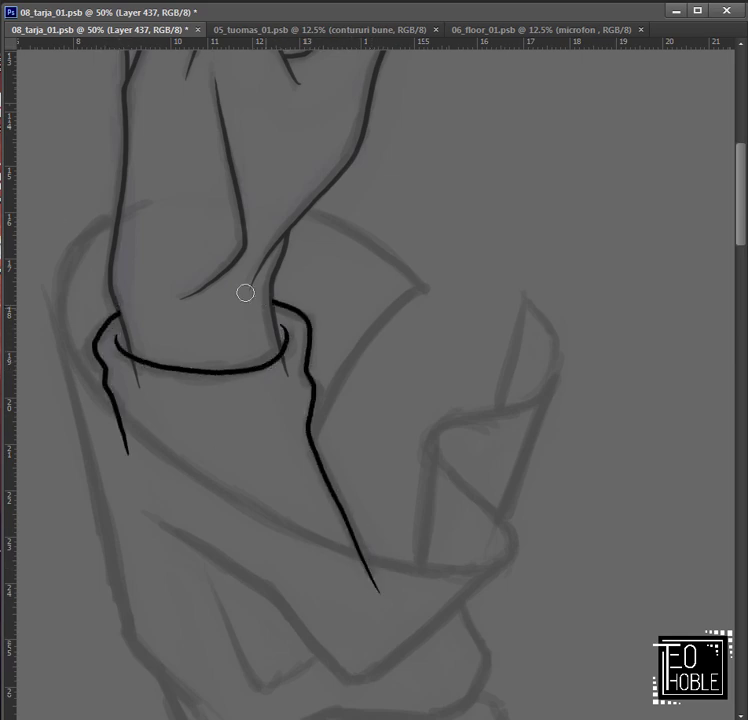
Step: Trim the overlapping wrist lines at the cuff opening on the "mana dreapta" layer
{"action": "key", "text": "alt+]"}
{"action": "key", "text": "alt+["}
{"action": "key", "text": "alt+]"}
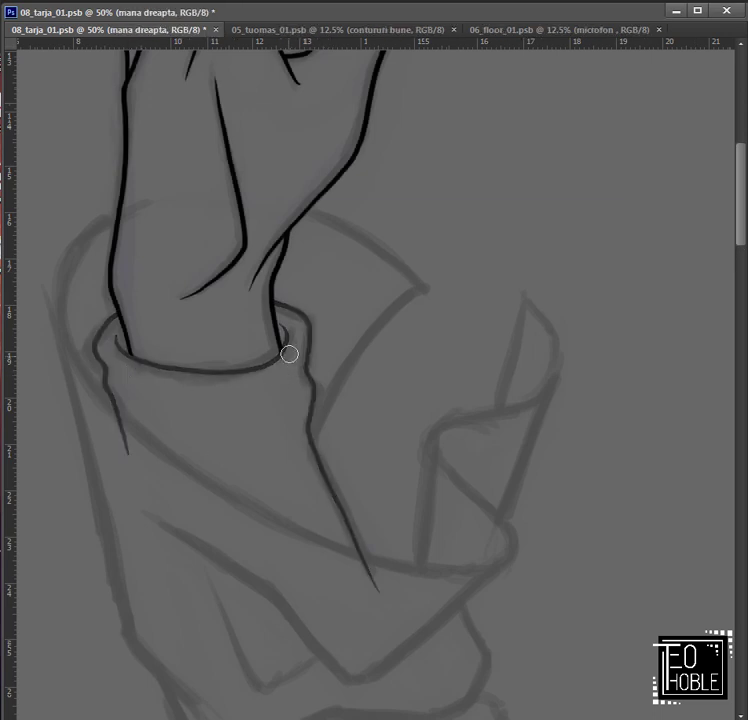
{"action": "key", "text": "alt+["}
{"action": "key", "text": "alt+]"}
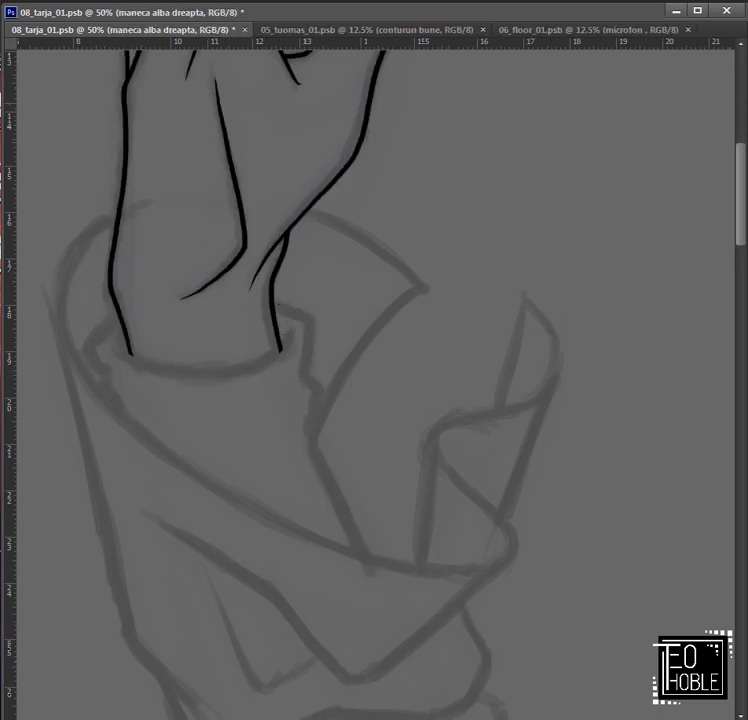
Step: Return to Layer 437 and save the drawing
{"action": "key", "text": "ctrl+minus"}
{"action": "key", "text": "ctrl+minus"}
{"action": "key", "text": "ctrl+minus"}
{"action": "key", "text": "alt+["}
{"action": "key", "text": "ctrl+s"}
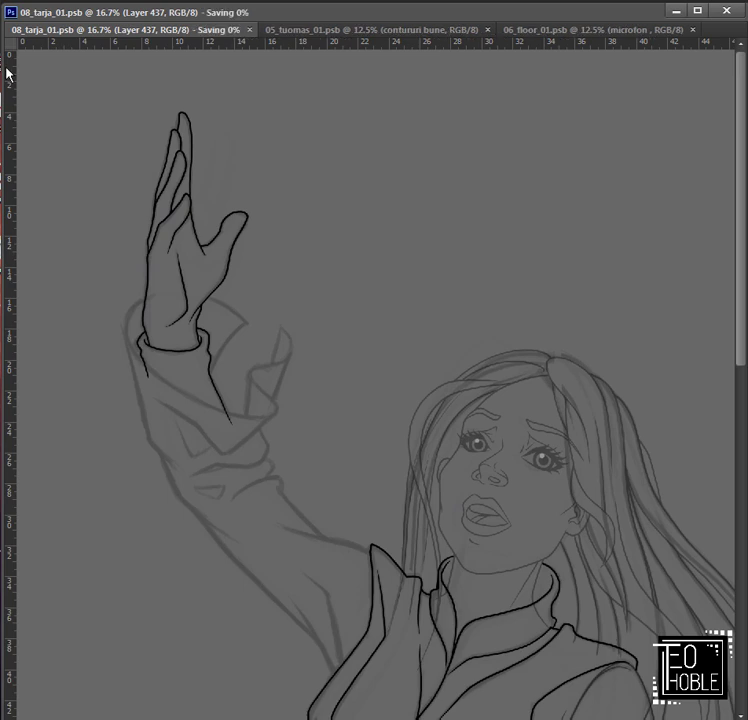
{"action": "key", "text": "ctrl+minus"}
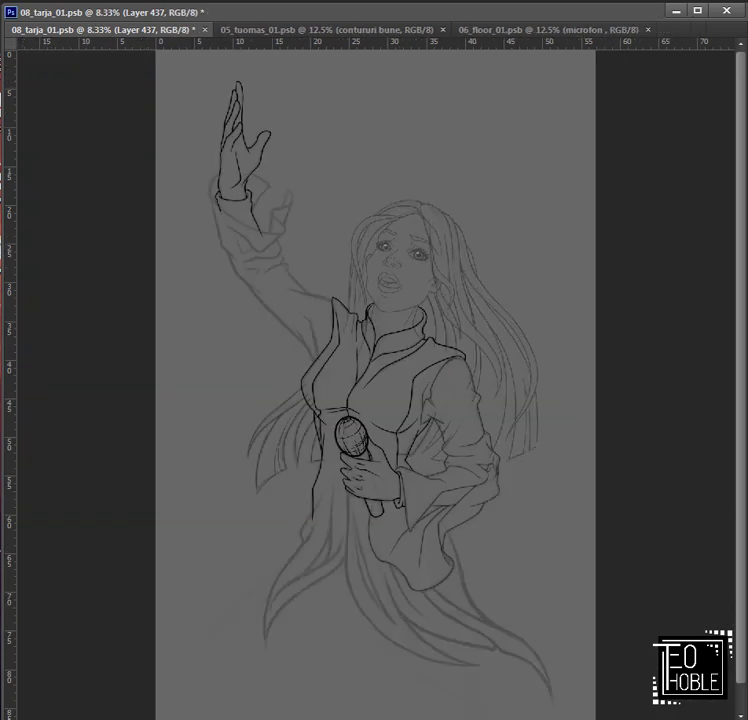
Step: Flip the whole canvas horizontally
{"action": "key", "text": "ctrl+plus"}
{"action": "key", "text": "ctrl+plus"}
{"action": "key", "text": "ctrl+plus"}
{"action": "left_click_drag", "start_coordinate": [7, 82], "coordinate": [346, 479]}
{"action": "key", "text": "ctrl+plus"}
{"action": "key", "text": "alt+i"}
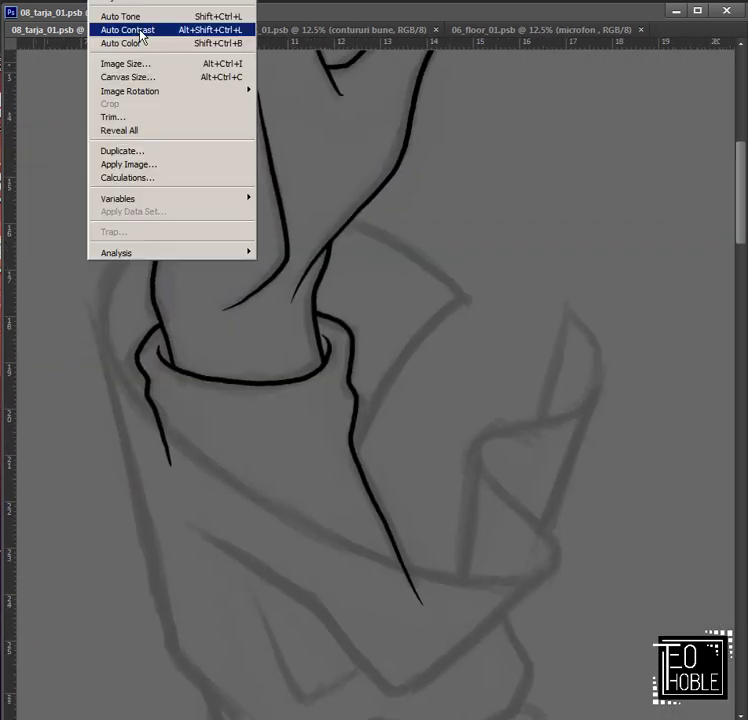
{"action": "left_click", "coordinate": [310, 150]}
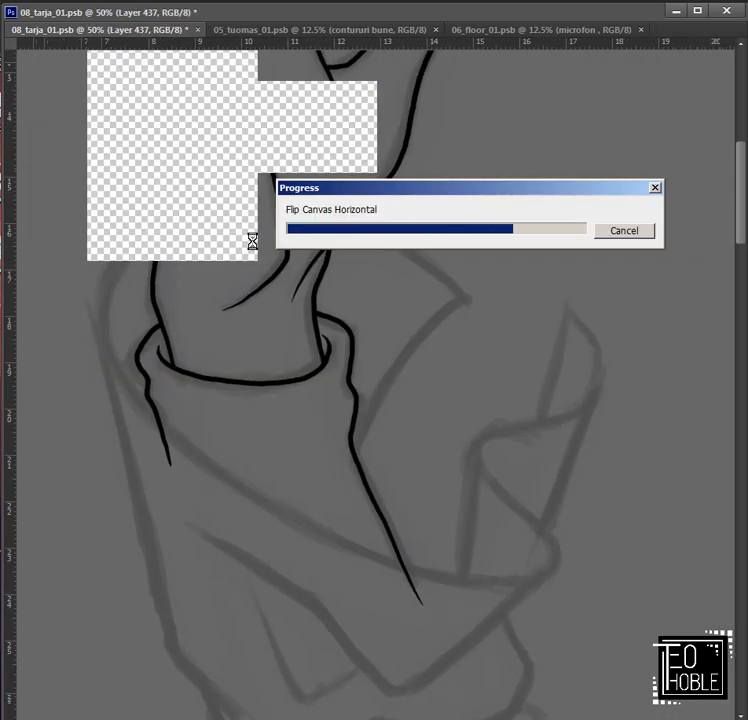
Step: Ink the wavy flap edge of the rolled-back sleeve and the far arc of its opening across the wrist
{"action": "left_click_drag", "start_coordinate": [640, 650], "coordinate": [403, 535]}
{"action": "mouse_move", "coordinate": [189, 343]}
{"action": "left_mouse_down"}
{"action": "mouse_move", "coordinate": [258, 364]}
{"action": "mouse_move", "coordinate": [306, 397]}
{"action": "left_mouse_up"}
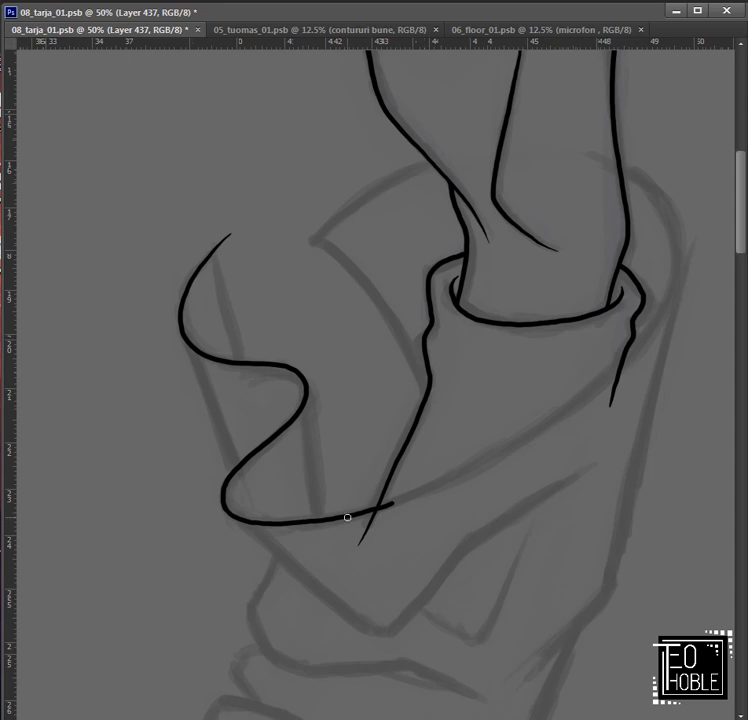
{"action": "left_click_drag", "start_coordinate": [339, 215], "coordinate": [588, 165]}
{"action": "key", "text": "ctrl+z"}
{"action": "mouse_move", "coordinate": [279, 272]}
{"action": "left_mouse_down"}
{"action": "mouse_move", "coordinate": [484, 150]}
{"action": "mouse_move", "coordinate": [624, 177]}
{"action": "mouse_move", "coordinate": [612, 172]}
{"action": "left_mouse_up"}
{"action": "key", "text": "ctrl+z"}
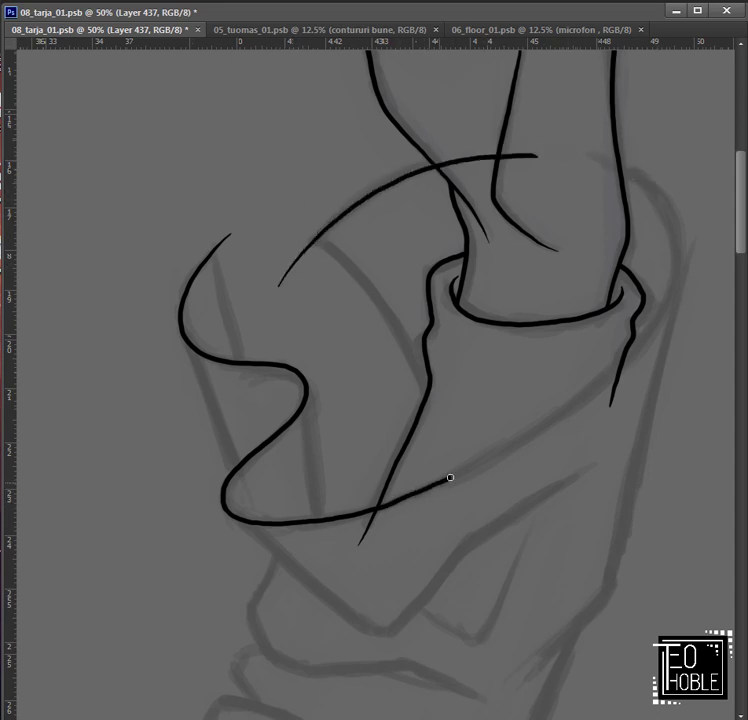
Step: Ink the near rim of the rolled sleeve, sweeping below the shirt cuff and up around the outer side of the wrist
{"action": "mouse_move", "coordinate": [450, 477]}
{"action": "left_mouse_down"}
{"action": "mouse_move", "coordinate": [576, 401]}
{"action": "mouse_move", "coordinate": [493, 443]}
{"action": "left_mouse_up"}
{"action": "key", "text": "ctrl+z"}
{"action": "mouse_move", "coordinate": [309, 539]}
{"action": "left_mouse_down"}
{"action": "mouse_move", "coordinate": [464, 464]}
{"action": "mouse_move", "coordinate": [451, 514]}
{"action": "left_mouse_up"}
{"action": "mouse_move", "coordinate": [451, 514]}
{"action": "left_mouse_down"}
{"action": "mouse_move", "coordinate": [549, 416]}
{"action": "mouse_move", "coordinate": [582, 322]}
{"action": "left_mouse_up"}
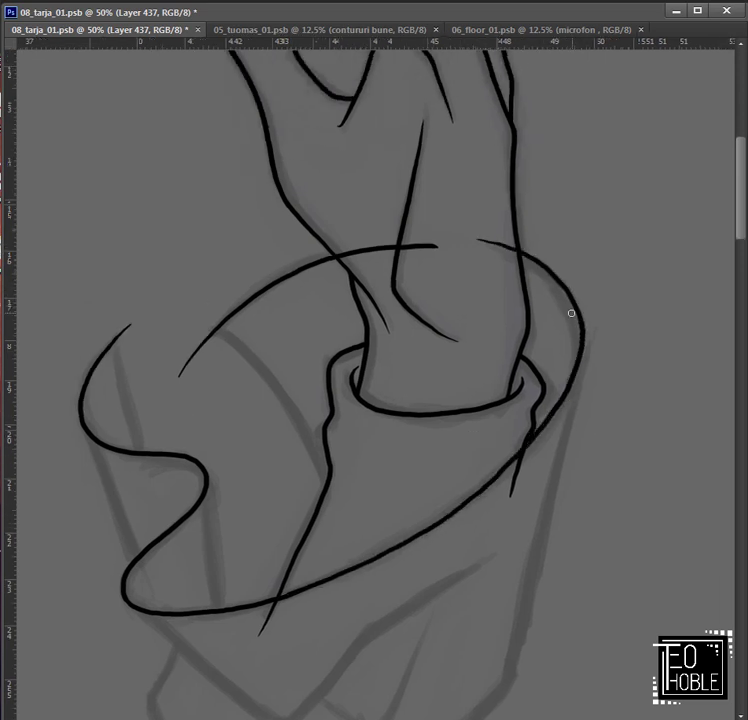
Step: Ink the pointed lower edge of the rolled cuff and the small V-shaped crease beside it
{"action": "scroll", "coordinate": [497, 250], "scroll_direction": "down", "scroll_amount": 3}
{"action": "scroll", "coordinate": [423, 187], "scroll_direction": "left", "scroll_amount": 2}
{"action": "left_click_drag", "start_coordinate": [215, 459], "coordinate": [317, 548]}
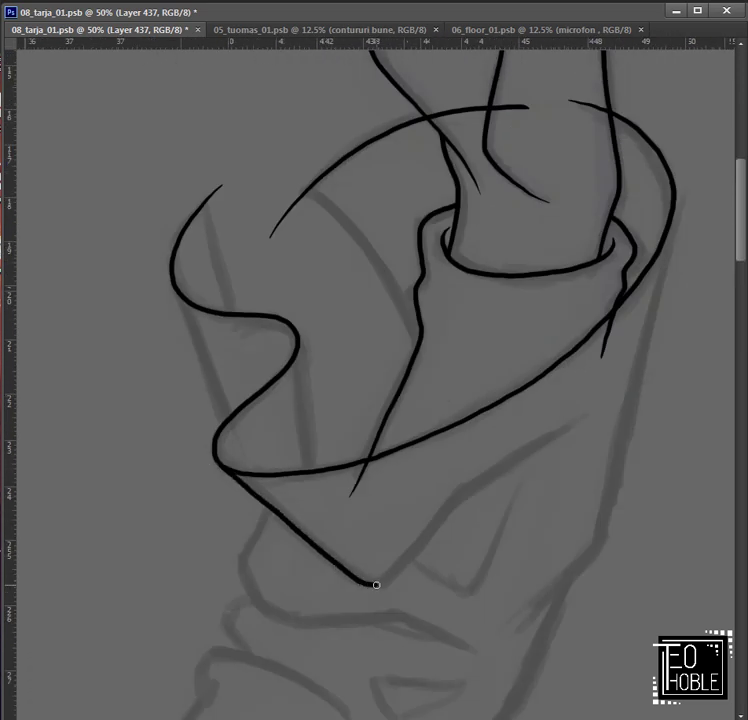
{"action": "mouse_move", "coordinate": [376, 585]}
{"action": "left_mouse_down"}
{"action": "mouse_move", "coordinate": [444, 538]}
{"action": "mouse_move", "coordinate": [442, 521]}
{"action": "mouse_move", "coordinate": [594, 407]}
{"action": "left_mouse_up"}
{"action": "left_click_drag", "start_coordinate": [520, 478], "coordinate": [458, 589]}
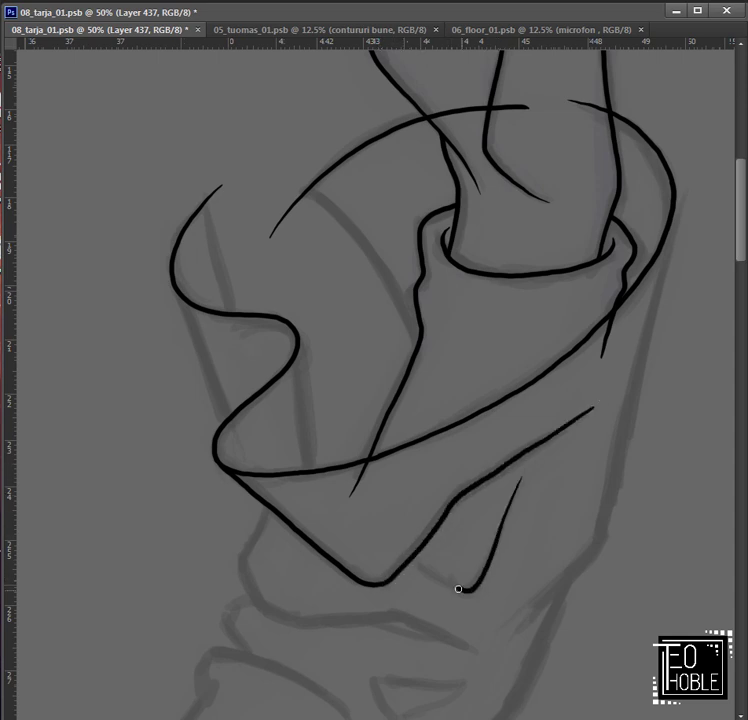
{"action": "scroll", "coordinate": [458, 589], "scroll_direction": "right", "scroll_amount": 2}
{"action": "scroll", "coordinate": [387, 429], "scroll_direction": "down", "scroll_amount": 3}
{"action": "left_click_drag", "start_coordinate": [451, 527], "coordinate": [488, 488]}
Step: Ink the sleeve's outer edge from the cuff rim to the elbow and the bulging fold beneath the cuff's point
{"action": "scroll", "coordinate": [488, 488], "scroll_direction": "up", "scroll_amount": 3}
{"action": "scroll", "coordinate": [488, 488], "scroll_direction": "right", "scroll_amount": 2}
{"action": "mouse_move", "coordinate": [417, 593]}
{"action": "left_mouse_down"}
{"action": "mouse_move", "coordinate": [474, 544]}
{"action": "mouse_move", "coordinate": [539, 249]}
{"action": "left_mouse_up"}
{"action": "scroll", "coordinate": [454, 461], "scroll_direction": "left", "scroll_amount": 2}
{"action": "scroll", "coordinate": [454, 461], "scroll_direction": "down", "scroll_amount": 3}
{"action": "mouse_move", "coordinate": [499, 482]}
{"action": "left_mouse_down"}
{"action": "mouse_move", "coordinate": [436, 449]}
{"action": "mouse_move", "coordinate": [299, 446]}
{"action": "left_mouse_up"}
{"action": "key", "text": "ctrl+z"}
{"action": "scroll", "coordinate": [477, 361], "scroll_direction": "down", "scroll_amount": 2}
{"action": "scroll", "coordinate": [477, 361], "scroll_direction": "left", "scroll_amount": 2}
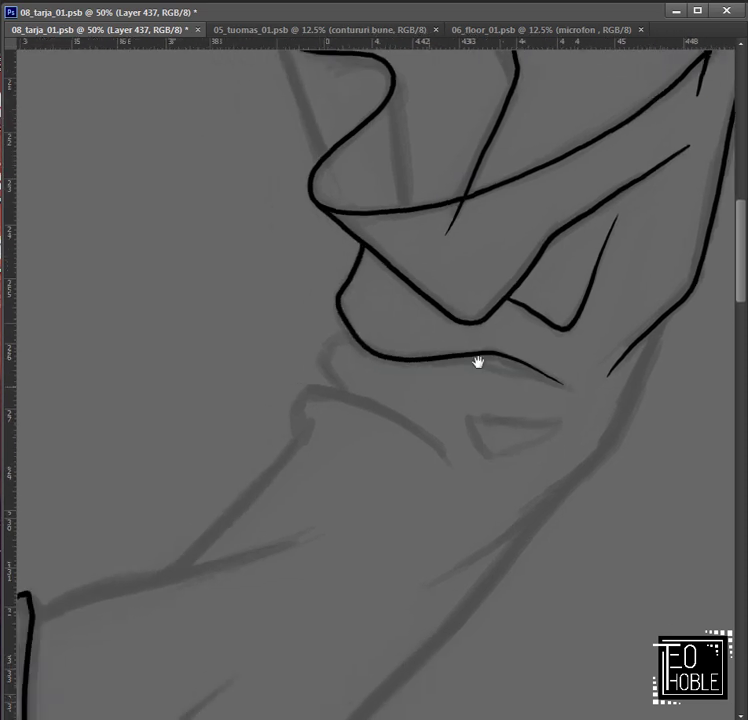
Step: Ink the raised arm's upper contour from the shoulder seam to the bunched sleeve, including the curved fold across it
{"action": "scroll", "coordinate": [586, 324], "scroll_direction": "left", "scroll_amount": 5}
{"action": "scroll", "coordinate": [586, 324], "scroll_direction": "down", "scroll_amount": 4}
{"action": "left_click_drag", "start_coordinate": [583, 321], "coordinate": [375, 377]}
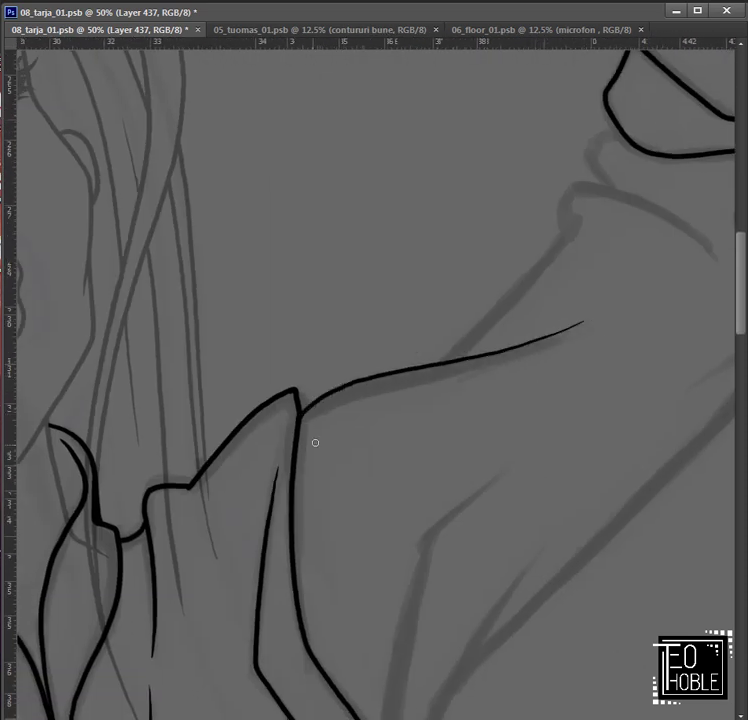
{"action": "scroll", "coordinate": [315, 442], "scroll_direction": "up", "scroll_amount": 3}
{"action": "scroll", "coordinate": [315, 442], "scroll_direction": "right", "scroll_amount": 5}
{"action": "mouse_move", "coordinate": [244, 481]}
{"action": "left_mouse_down"}
{"action": "mouse_move", "coordinate": [344, 375]}
{"action": "mouse_move", "coordinate": [372, 303]}
{"action": "left_mouse_up"}
{"action": "mouse_move", "coordinate": [520, 380]}
{"action": "left_mouse_down"}
{"action": "mouse_move", "coordinate": [476, 340]}
{"action": "mouse_move", "coordinate": [410, 308]}
{"action": "left_mouse_up"}
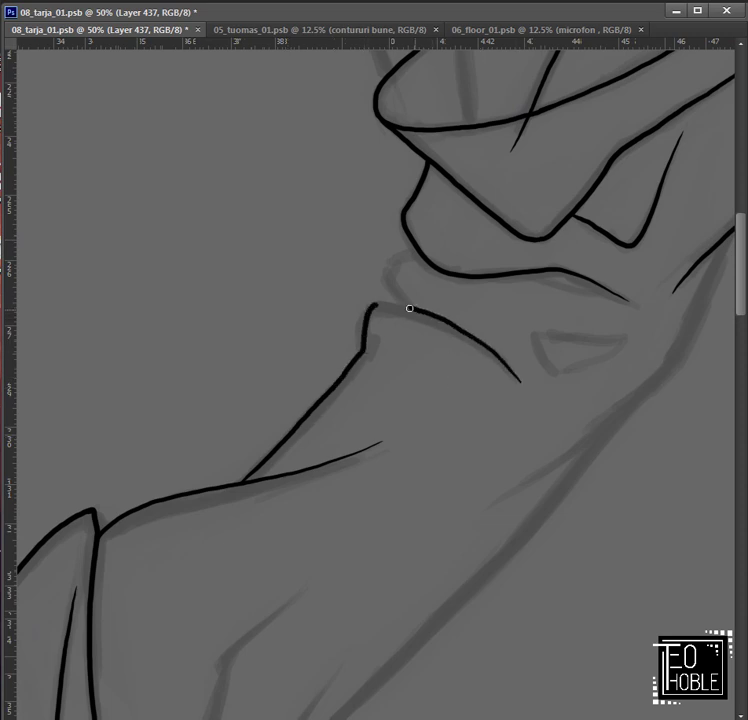
Step: Ink the small triangular crease on the bunched sleeve and the elbow contour tapering into the sleeve
{"action": "scroll", "coordinate": [415, 249], "scroll_direction": "right", "scroll_amount": 4}
{"action": "scroll", "coordinate": [415, 249], "scroll_direction": "up", "scroll_amount": 1}
{"action": "left_click_drag", "start_coordinate": [412, 363], "coordinate": [445, 368]}
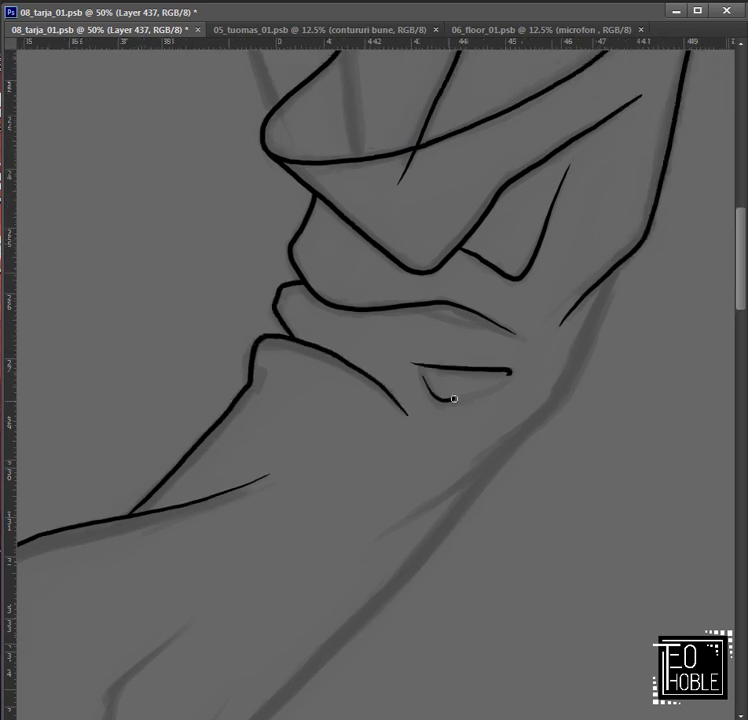
{"action": "scroll", "coordinate": [454, 399], "scroll_direction": "up", "scroll_amount": 3}
{"action": "scroll", "coordinate": [417, 427], "scroll_direction": "down", "scroll_amount": 5}
{"action": "scroll", "coordinate": [417, 427], "scroll_direction": "left", "scroll_amount": 2}
{"action": "mouse_move", "coordinate": [425, 417]}
{"action": "left_mouse_down"}
{"action": "mouse_move", "coordinate": [600, 294]}
{"action": "mouse_move", "coordinate": [492, 425]}
{"action": "mouse_move", "coordinate": [538, 304]}
{"action": "left_mouse_up"}
Step: Ink two long creases rising from the armhole seam into the upper sleeve
{"action": "scroll", "coordinate": [538, 304], "scroll_direction": "left", "scroll_amount": 5}
{"action": "mouse_move", "coordinate": [389, 264]}
{"action": "left_mouse_down"}
{"action": "mouse_move", "coordinate": [317, 334]}
{"action": "mouse_move", "coordinate": [262, 563]}
{"action": "left_mouse_up"}
{"action": "mouse_move", "coordinate": [421, 349]}
{"action": "left_mouse_down"}
{"action": "mouse_move", "coordinate": [369, 421]}
{"action": "mouse_move", "coordinate": [276, 582]}
{"action": "mouse_move", "coordinate": [334, 472]}
{"action": "mouse_move", "coordinate": [280, 553]}
{"action": "left_mouse_up"}
{"action": "key", "text": "ctrl+z"}
{"action": "key", "text": "ctrl+z"}
{"action": "mouse_move", "coordinate": [459, 372]}
{"action": "left_mouse_down"}
{"action": "mouse_move", "coordinate": [287, 509]}
{"action": "mouse_move", "coordinate": [345, 465]}
{"action": "left_mouse_up"}
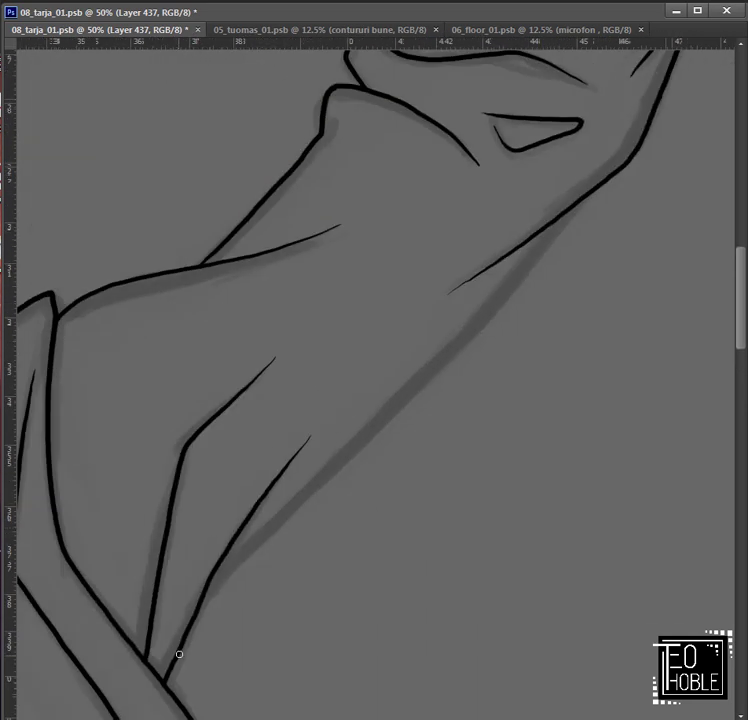
Step: Ink the underside of the upper arm between the armhole and the elbow
{"action": "mouse_move", "coordinate": [179, 654]}
{"action": "left_mouse_down"}
{"action": "mouse_move", "coordinate": [324, 476]}
{"action": "mouse_move", "coordinate": [468, 329]}
{"action": "mouse_move", "coordinate": [457, 343]}
{"action": "mouse_move", "coordinate": [553, 229]}
{"action": "mouse_move", "coordinate": [559, 204]}
{"action": "left_mouse_up"}
{"action": "key", "text": "ctrl+z"}
{"action": "scroll", "coordinate": [559, 204], "scroll_direction": "down", "scroll_amount": 10}
Step: On a new layer, ink the straight fold lines that connect the edges of the rolled-back sleeve flap
{"action": "key", "text": "ctrl+shift+alt+n"}
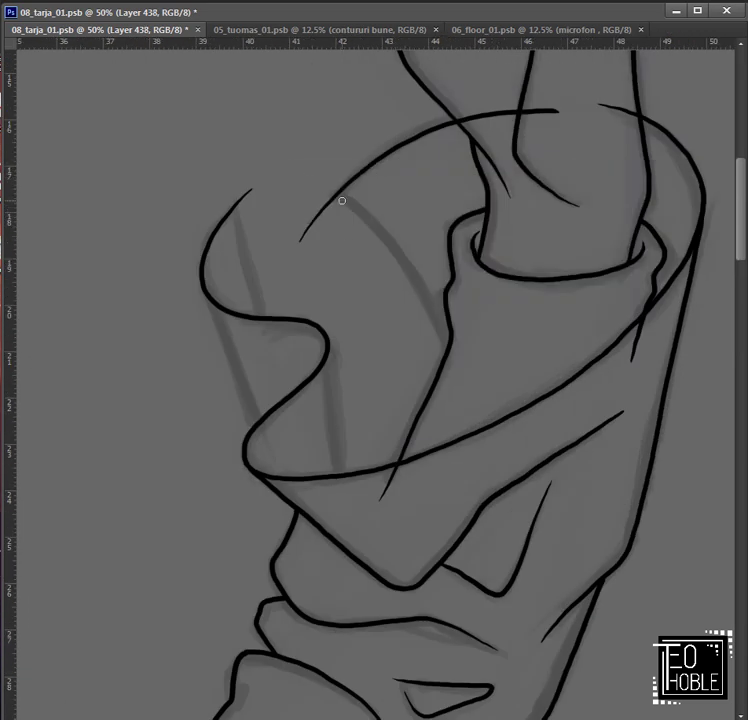
{"action": "left_click_drag", "start_coordinate": [305, 178], "coordinate": [421, 305]}
{"action": "left_click_drag", "start_coordinate": [232, 174], "coordinate": [268, 340]}
{"action": "left_click_drag", "start_coordinate": [206, 290], "coordinate": [256, 412]}
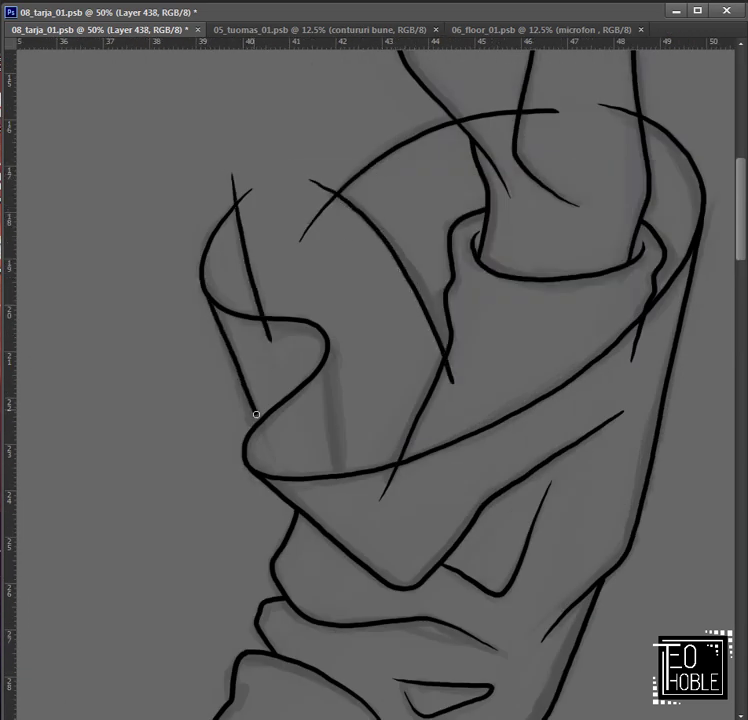
{"action": "left_click_drag", "start_coordinate": [333, 379], "coordinate": [345, 508]}
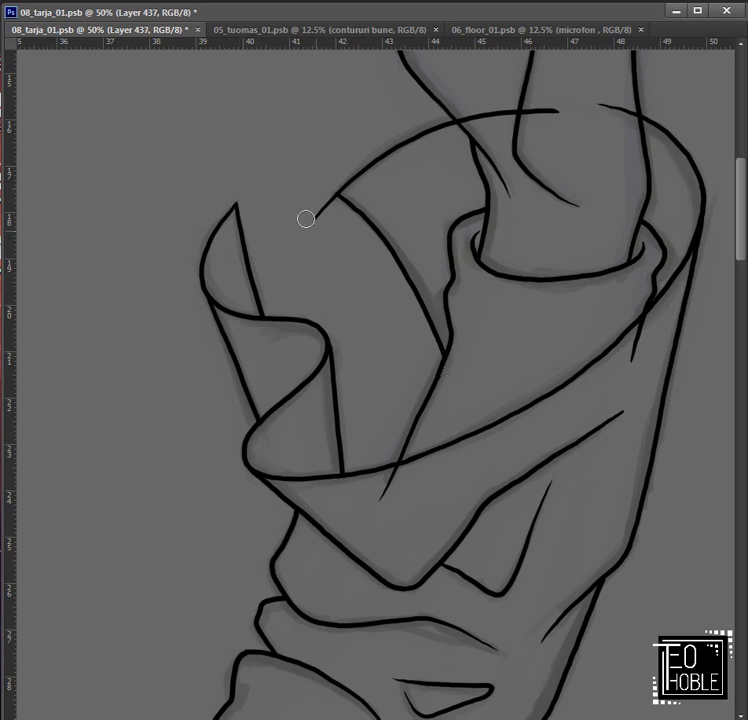
Step: Dim the hand layer to 30% opacity and erase the sleeve line ends that cross the wrist or overrun the folds
{"action": "left_click_drag", "start_coordinate": [464, 104], "coordinate": [558, 110]}
{"action": "key", "text": "alt+]"}
{"action": "key", "text": "3"}
{"action": "key", "text": "alt+["}
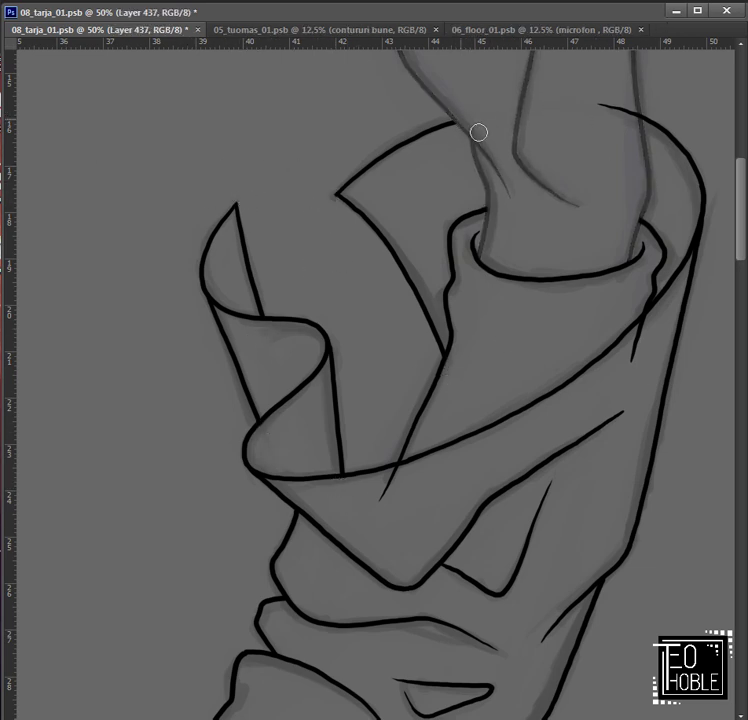
{"action": "key", "text": "alt+]"}
{"action": "key", "text": "alt+]"}
{"action": "key", "text": "alt+["}
{"action": "key", "text": "alt+["}
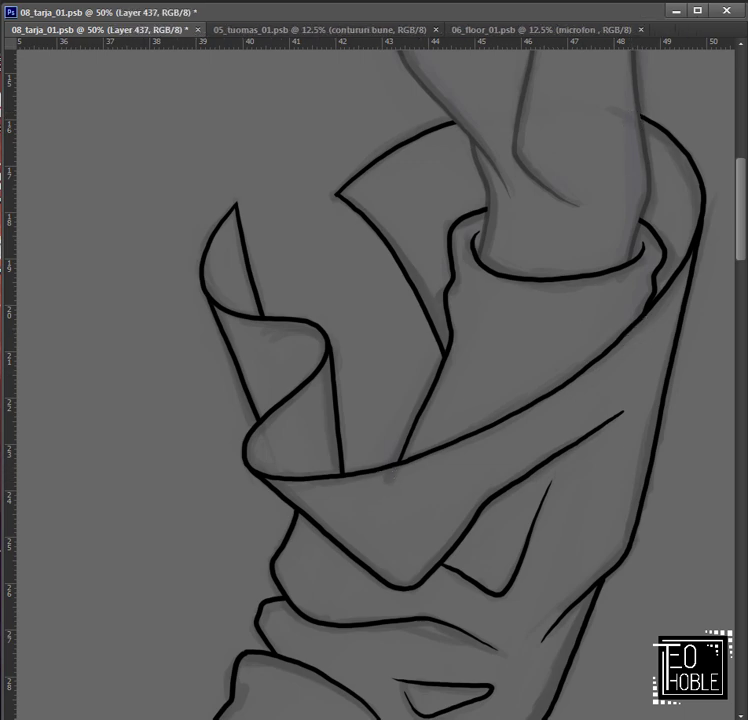
Step: Add a new layer for the next part and make the maneca dreapta layer active
{"action": "key", "text": "ctrl+shift+alt+n"}
{"action": "key", "text": "alt+["}
{"action": "key", "text": "ctrl+minus"}
{"action": "key", "text": "ctrl+minus"}
{"action": "key", "text": "ctrl+minus"}
{"action": "key", "text": "ctrl+minus"}
{"action": "key", "text": "ctrl+minus"}
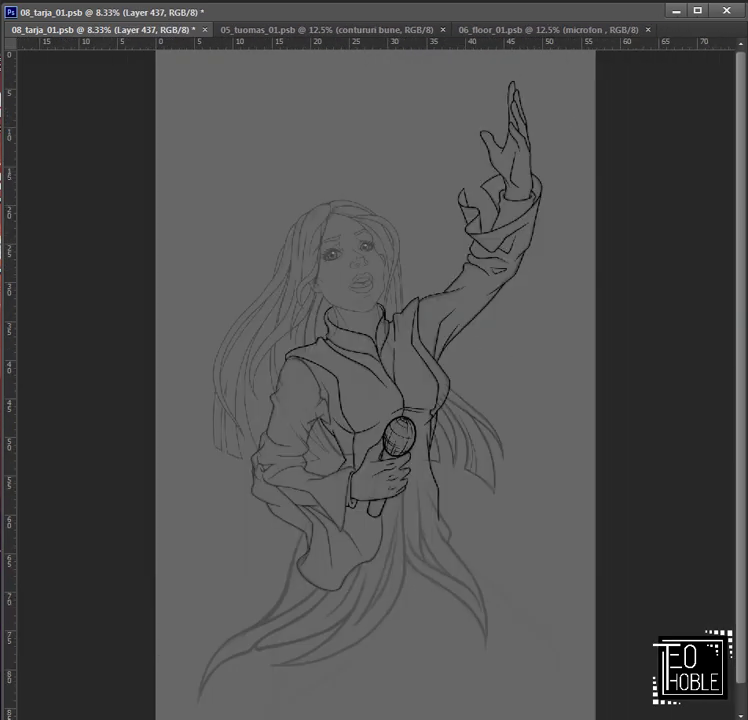
{"action": "key", "text": "alt+["}
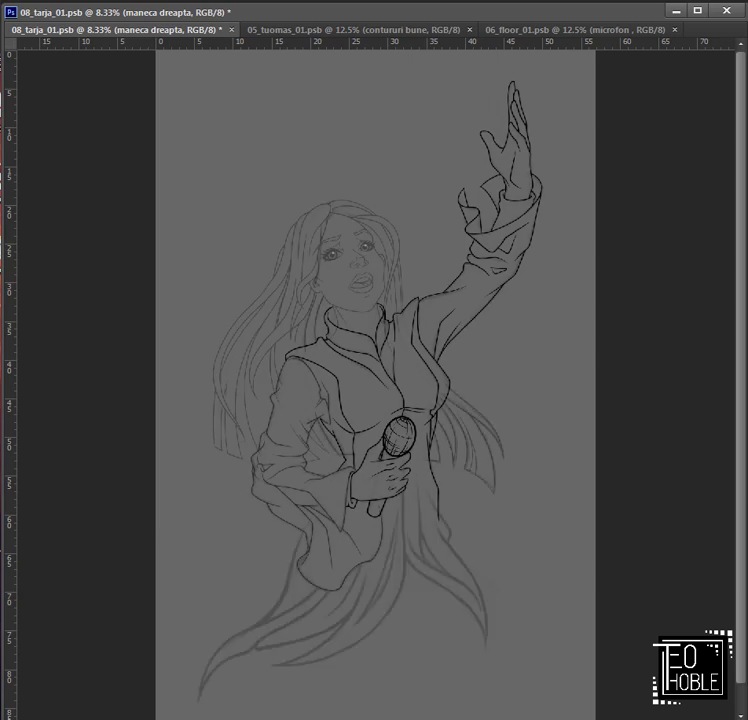
{"action": "left_click", "coordinate": [250, 551]}
{"action": "left_click", "coordinate": [334, 459]}
{"action": "left_click", "coordinate": [359, 387]}
{"action": "left_click", "coordinate": [447, 442]}
{"action": "left_click", "coordinate": [543, 658]}
{"action": "left_click", "coordinate": [250, 551]}
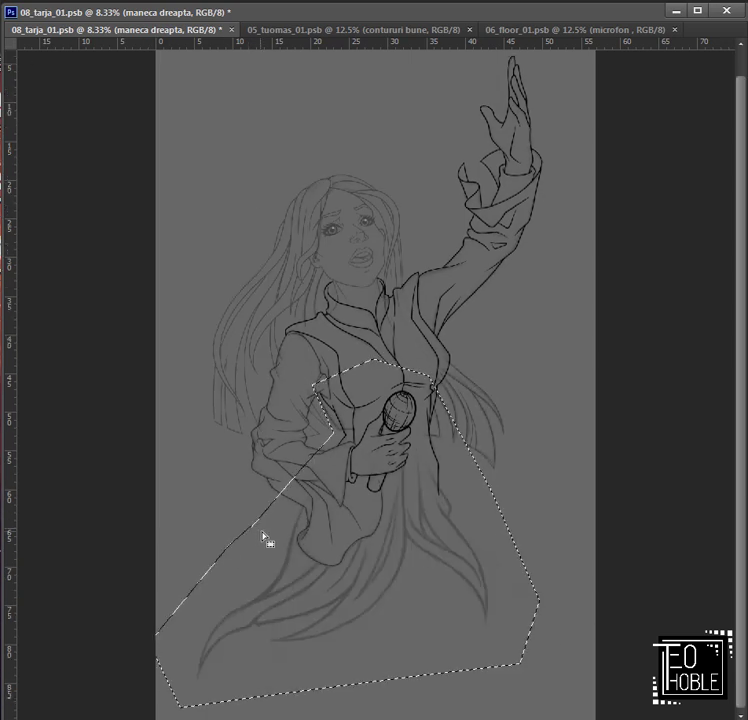
{"action": "key", "text": "alt+]"}
{"action": "key", "text": "ctrl+d"}
Step: Make Layer 438 the active layer for inking the coat's lower part
{"action": "key", "text": "alt+]"}
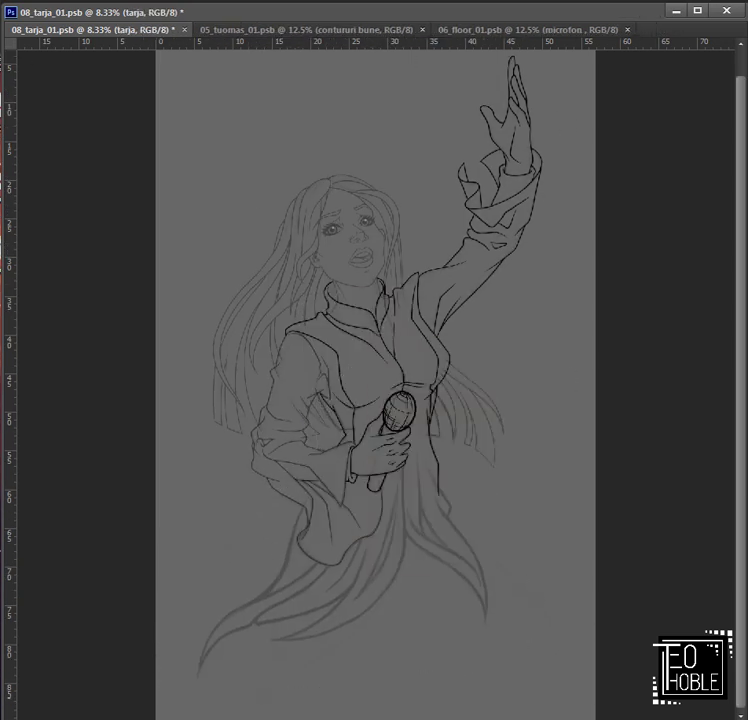
{"action": "key", "text": "alt+]"}
{"action": "key", "text": "alt+]"}
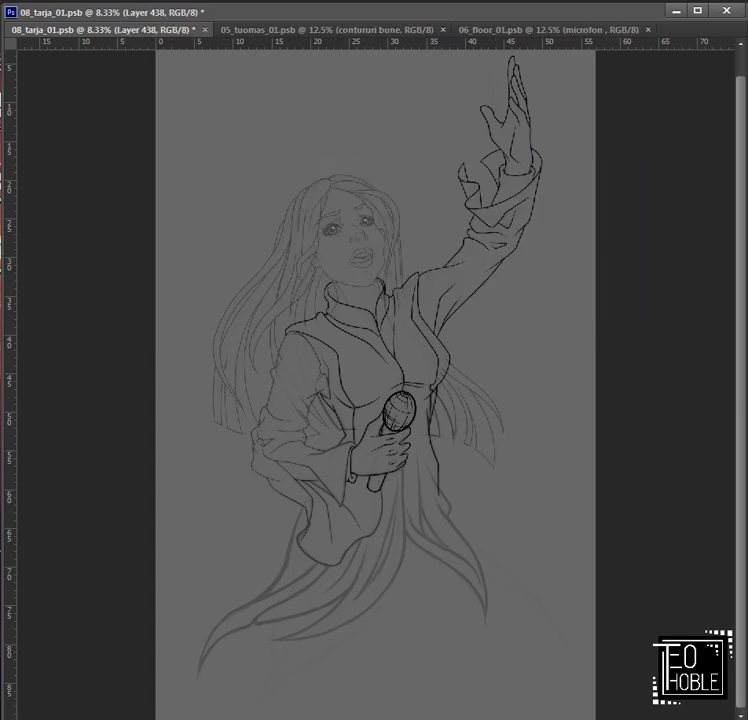
{"action": "key", "text": "alt+]"}
{"action": "scroll", "coordinate": [395, 420], "scroll_direction": "up", "scroll_amount": 5}
{"action": "mouse_move", "coordinate": [420, 700]}
{"action": "left_mouse_down"}
{"action": "mouse_move", "coordinate": [417, 401]}
{"action": "mouse_move", "coordinate": [437, 467]}
{"action": "mouse_move", "coordinate": [603, 252]}
{"action": "left_mouse_up"}
{"action": "mouse_move", "coordinate": [110, 626]}
{"action": "left_mouse_down"}
{"action": "mouse_move", "coordinate": [140, 464]}
{"action": "mouse_move", "coordinate": [125, 524]}
{"action": "mouse_move", "coordinate": [215, 318]}
{"action": "mouse_move", "coordinate": [117, 593]}
{"action": "mouse_move", "coordinate": [214, 314]}
{"action": "mouse_move", "coordinate": [275, 233]}
{"action": "left_mouse_up"}
{"action": "key", "text": "ctrl+z"}
{"action": "key", "text": "ctrl+z"}
{"action": "mouse_move", "coordinate": [367, 297]}
{"action": "left_mouse_down"}
{"action": "mouse_move", "coordinate": [309, 364]}
{"action": "mouse_move", "coordinate": [210, 512]}
{"action": "left_mouse_up"}
{"action": "key", "text": "ctrl+z"}
{"action": "mouse_move", "coordinate": [129, 431]}
{"action": "left_mouse_down"}
{"action": "mouse_move", "coordinate": [245, 381]}
{"action": "mouse_move", "coordinate": [189, 406]}
{"action": "mouse_move", "coordinate": [306, 340]}
{"action": "left_mouse_up"}
{"action": "key", "text": "ctrl+z"}
Step: Ink the outer edge of the coat tail below the microphone arm's sleeve and the short edge seen between the sleeve folds
{"action": "mouse_move", "coordinate": [306, 340]}
{"action": "left_mouse_down"}
{"action": "mouse_move", "coordinate": [329, 346]}
{"action": "mouse_move", "coordinate": [218, 461]}
{"action": "mouse_move", "coordinate": [470, 319]}
{"action": "left_mouse_up"}
{"action": "mouse_move", "coordinate": [470, 319]}
{"action": "left_mouse_down"}
{"action": "mouse_move", "coordinate": [381, 402]}
{"action": "mouse_move", "coordinate": [491, 285]}
{"action": "left_mouse_up"}
{"action": "mouse_move", "coordinate": [104, 536]}
{"action": "left_mouse_down"}
{"action": "mouse_move", "coordinate": [190, 527]}
{"action": "mouse_move", "coordinate": [286, 457]}
{"action": "left_mouse_up"}
{"action": "mouse_move", "coordinate": [220, 504]}
{"action": "left_mouse_down"}
{"action": "mouse_move", "coordinate": [346, 417]}
{"action": "mouse_move", "coordinate": [395, 350]}
{"action": "left_mouse_up"}
{"action": "left_click_drag", "start_coordinate": [446, 224], "coordinate": [337, 401]}
{"action": "left_click_drag", "start_coordinate": [316, 503], "coordinate": [373, 343]}
{"action": "mouse_move", "coordinate": [373, 343]}
{"action": "left_mouse_down"}
{"action": "mouse_move", "coordinate": [305, 551]}
{"action": "mouse_move", "coordinate": [341, 404]}
{"action": "mouse_move", "coordinate": [395, 275]}
{"action": "left_mouse_up"}
{"action": "mouse_move", "coordinate": [395, 275]}
{"action": "left_mouse_down"}
{"action": "mouse_move", "coordinate": [291, 521]}
{"action": "mouse_move", "coordinate": [336, 420]}
{"action": "left_mouse_up"}
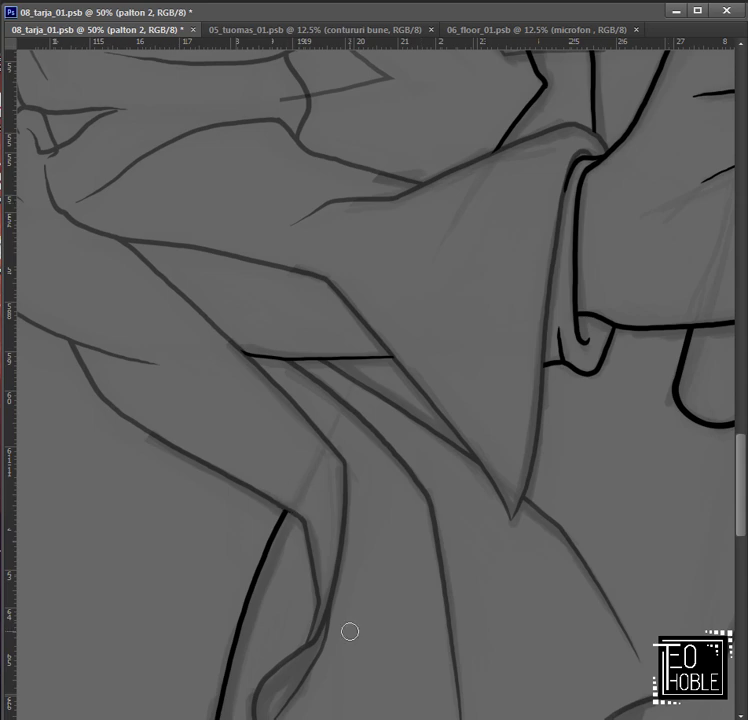
Step: Ink the long fold lines of the same coat tail, sweeping from beneath the sleeve hem toward its tip
{"action": "left_click_drag", "start_coordinate": [350, 631], "coordinate": [350, 300]}
{"action": "mouse_move", "coordinate": [67, 628]}
{"action": "left_mouse_down"}
{"action": "mouse_move", "coordinate": [149, 444]}
{"action": "mouse_move", "coordinate": [336, 342]}
{"action": "mouse_move", "coordinate": [141, 534]}
{"action": "left_mouse_up"}
{"action": "mouse_move", "coordinate": [194, 497]}
{"action": "left_mouse_down"}
{"action": "mouse_move", "coordinate": [331, 383]}
{"action": "mouse_move", "coordinate": [473, 315]}
{"action": "left_mouse_up"}
{"action": "mouse_move", "coordinate": [473, 315]}
{"action": "left_mouse_down"}
{"action": "mouse_move", "coordinate": [267, 439]}
{"action": "mouse_move", "coordinate": [354, 377]}
{"action": "mouse_move", "coordinate": [489, 225]}
{"action": "left_mouse_up"}
{"action": "left_click_drag", "start_coordinate": [317, 396], "coordinate": [479, 297]}
{"action": "left_click_drag", "start_coordinate": [204, 505], "coordinate": [411, 453]}
{"action": "key", "text": "ctrl+z"}
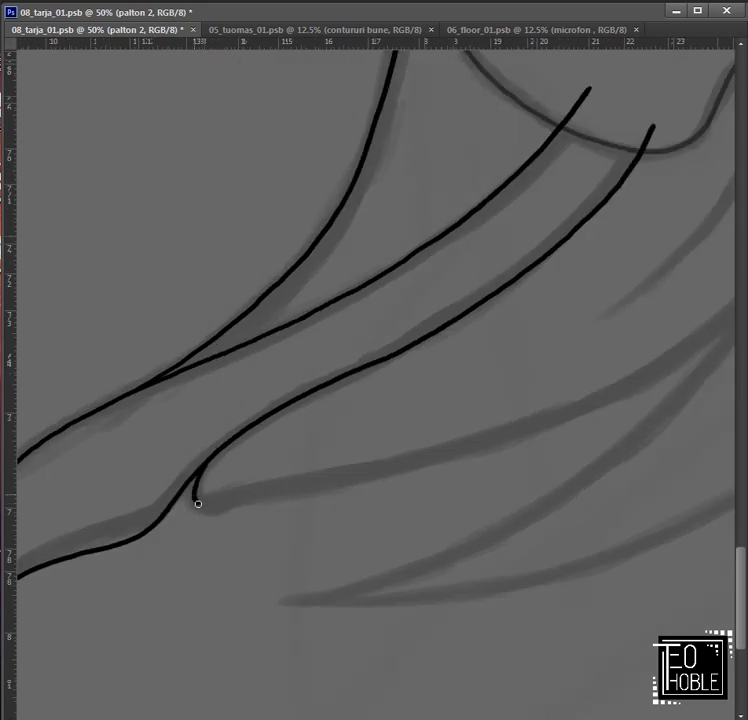
Step: Ink the turned hem of the coat tail, its lower fold edge and a short tapering crease below the sleeve
{"action": "mouse_move", "coordinate": [197, 501]}
{"action": "left_mouse_down"}
{"action": "mouse_move", "coordinate": [506, 432]}
{"action": "mouse_move", "coordinate": [224, 507]}
{"action": "mouse_move", "coordinate": [358, 468]}
{"action": "left_mouse_up"}
{"action": "key", "text": "ctrl+z"}
{"action": "mouse_move", "coordinate": [396, 449]}
{"action": "left_mouse_down"}
{"action": "mouse_move", "coordinate": [222, 509]}
{"action": "mouse_move", "coordinate": [371, 486]}
{"action": "mouse_move", "coordinate": [284, 549]}
{"action": "mouse_move", "coordinate": [434, 462]}
{"action": "left_mouse_up"}
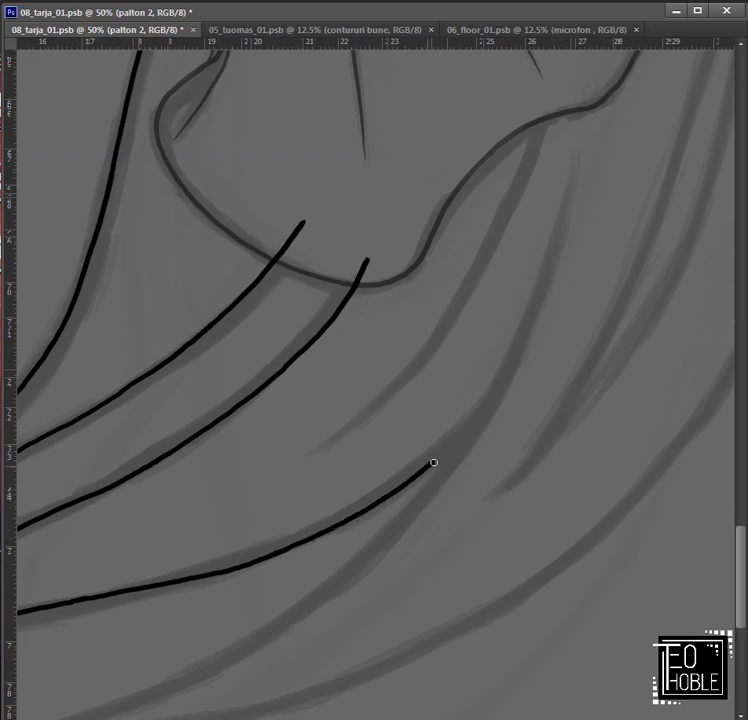
{"action": "left_click_drag", "start_coordinate": [442, 380], "coordinate": [390, 440]}
{"action": "left_click_drag", "start_coordinate": [262, 525], "coordinate": [324, 511]}
{"action": "mouse_move", "coordinate": [272, 553]}
{"action": "left_mouse_down"}
{"action": "mouse_move", "coordinate": [401, 434]}
{"action": "mouse_move", "coordinate": [494, 267]}
{"action": "mouse_move", "coordinate": [501, 197]}
{"action": "left_mouse_up"}
{"action": "mouse_move", "coordinate": [501, 197]}
{"action": "left_mouse_down"}
{"action": "mouse_move", "coordinate": [551, 415]}
{"action": "mouse_move", "coordinate": [376, 513]}
{"action": "mouse_move", "coordinate": [331, 394]}
{"action": "left_mouse_up"}
Step: Ink the inner edge of the opposite coat tail, curving down to its pointed tip
{"action": "mouse_move", "coordinate": [145, 184]}
{"action": "left_mouse_down"}
{"action": "mouse_move", "coordinate": [160, 235]}
{"action": "mouse_move", "coordinate": [329, 435]}
{"action": "mouse_move", "coordinate": [496, 543]}
{"action": "mouse_move", "coordinate": [545, 594]}
{"action": "left_mouse_up"}
{"action": "left_click_drag", "start_coordinate": [545, 594], "coordinate": [409, 351]}
{"action": "left_click_drag", "start_coordinate": [447, 390], "coordinate": [494, 462]}
{"action": "mouse_move", "coordinate": [521, 634]}
{"action": "left_mouse_down"}
{"action": "mouse_move", "coordinate": [496, 476]}
{"action": "mouse_move", "coordinate": [471, 432]}
{"action": "left_mouse_up"}
{"action": "left_click_drag", "start_coordinate": [479, 339], "coordinate": [471, 379]}
{"action": "key", "text": "ctrl+z"}
{"action": "key", "text": "ctrl+z"}
{"action": "mouse_move", "coordinate": [516, 670]}
{"action": "left_mouse_down"}
{"action": "mouse_move", "coordinate": [516, 619]}
{"action": "mouse_move", "coordinate": [457, 453]}
{"action": "left_mouse_up"}
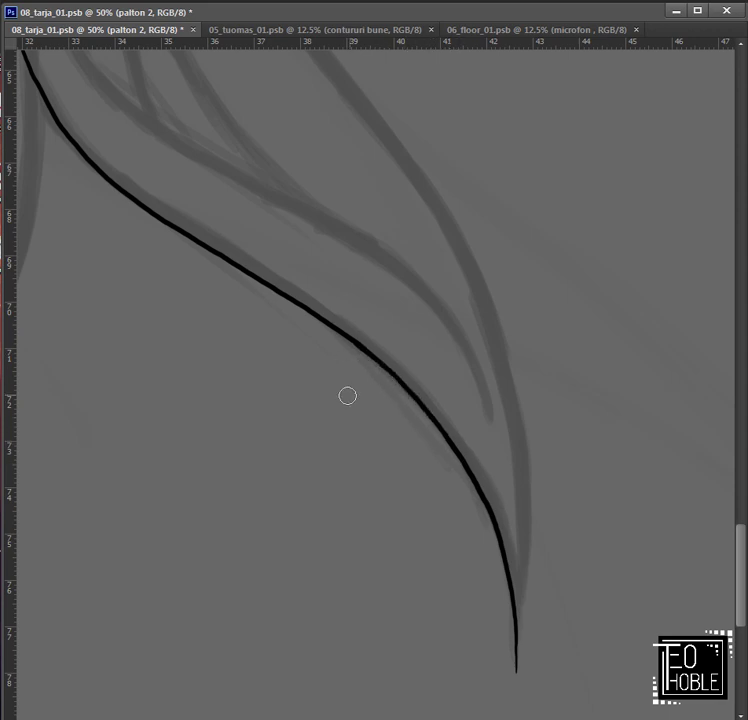
Step: Ink the outer edge of the opposite coat tail from the hip to its pointed tip
{"action": "mouse_move", "coordinate": [347, 396]}
{"action": "left_mouse_down"}
{"action": "mouse_move", "coordinate": [504, 509]}
{"action": "mouse_move", "coordinate": [326, 299]}
{"action": "mouse_move", "coordinate": [250, 240]}
{"action": "left_mouse_up"}
{"action": "mouse_move", "coordinate": [245, 232]}
{"action": "left_mouse_down"}
{"action": "mouse_move", "coordinate": [279, 312]}
{"action": "mouse_move", "coordinate": [497, 623]}
{"action": "left_mouse_up"}
{"action": "mouse_move", "coordinate": [518, 696]}
{"action": "left_mouse_down"}
{"action": "mouse_move", "coordinate": [476, 311]}
{"action": "mouse_move", "coordinate": [523, 459]}
{"action": "mouse_move", "coordinate": [522, 350]}
{"action": "mouse_move", "coordinate": [519, 560]}
{"action": "left_mouse_up"}
{"action": "left_click_drag", "start_coordinate": [499, 329], "coordinate": [650, 700]}
Step: Ink the bulging fold at the hip, joining it to the outer edge of the coat tail
{"action": "left_click_drag", "start_coordinate": [304, 147], "coordinate": [356, 292]}
{"action": "key", "text": "ctrl+z"}
{"action": "left_click_drag", "start_coordinate": [320, 185], "coordinate": [424, 389]}
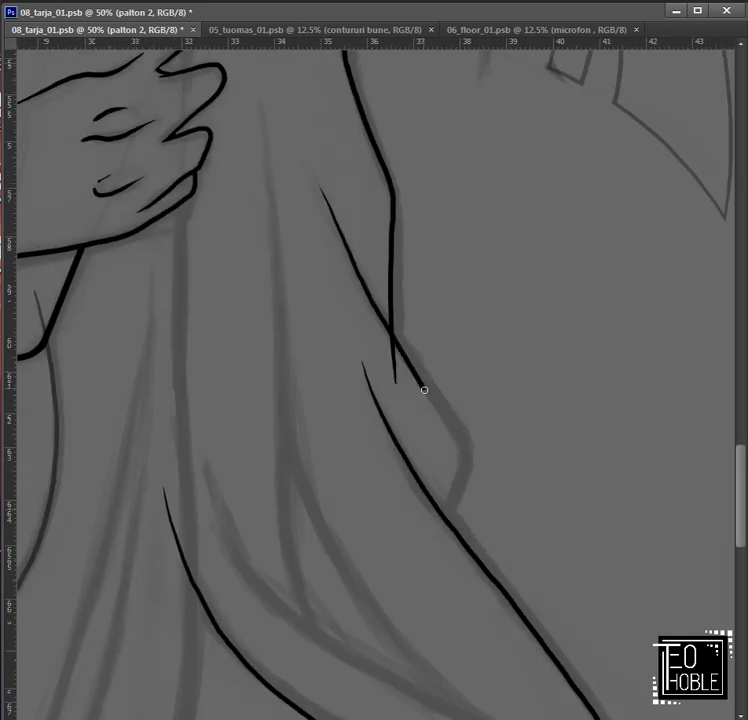
{"action": "key", "text": "ctrl+z"}
{"action": "left_click_drag", "start_coordinate": [322, 188], "coordinate": [459, 445]}
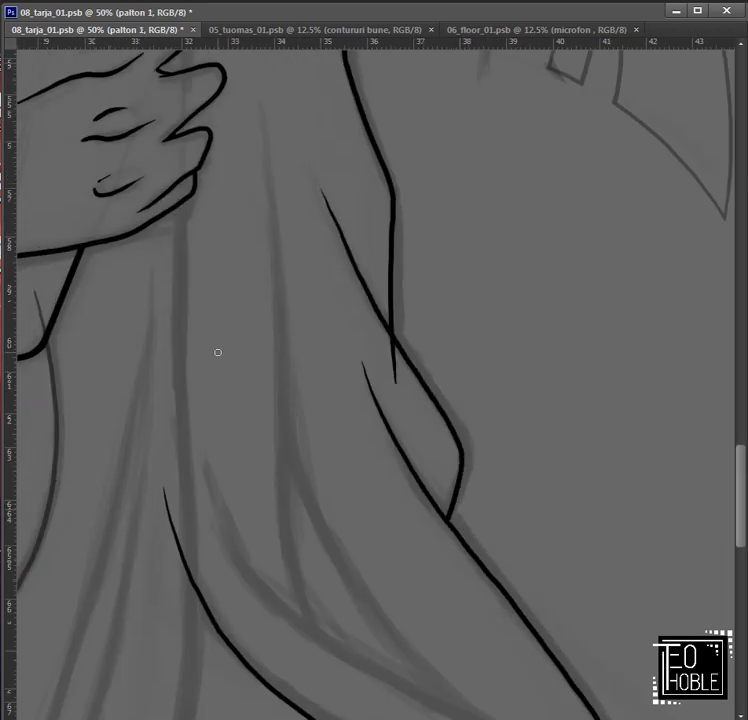
Step: On the palton 1 layer, trim the coat's side outline where it overruns the hip fold, and return to palton 2
{"action": "left_click_drag", "start_coordinate": [372, 412], "coordinate": [362, 337]}
{"action": "left_click_drag", "start_coordinate": [375, 644], "coordinate": [275, 279]}
{"action": "left_click_drag", "start_coordinate": [140, 60], "coordinate": [270, 340]}
{"action": "key", "text": "alt+]"}
Step: Ink the inner folds of the hip-side coat tail, including the long vertical fold beside the hand and the diagonal crease
{"action": "mouse_move", "coordinate": [250, 280]}
{"action": "left_mouse_down"}
{"action": "mouse_move", "coordinate": [236, 200]}
{"action": "mouse_move", "coordinate": [250, 284]}
{"action": "mouse_move", "coordinate": [434, 456]}
{"action": "mouse_move", "coordinate": [601, 546]}
{"action": "mouse_move", "coordinate": [432, 369]}
{"action": "left_mouse_up"}
{"action": "mouse_move", "coordinate": [527, 508]}
{"action": "left_mouse_down"}
{"action": "mouse_move", "coordinate": [492, 430]}
{"action": "mouse_move", "coordinate": [421, 476]}
{"action": "mouse_move", "coordinate": [433, 475]}
{"action": "left_mouse_up"}
{"action": "mouse_move", "coordinate": [367, 104]}
{"action": "left_mouse_down"}
{"action": "mouse_move", "coordinate": [394, 381]}
{"action": "mouse_move", "coordinate": [404, 630]}
{"action": "left_mouse_up"}
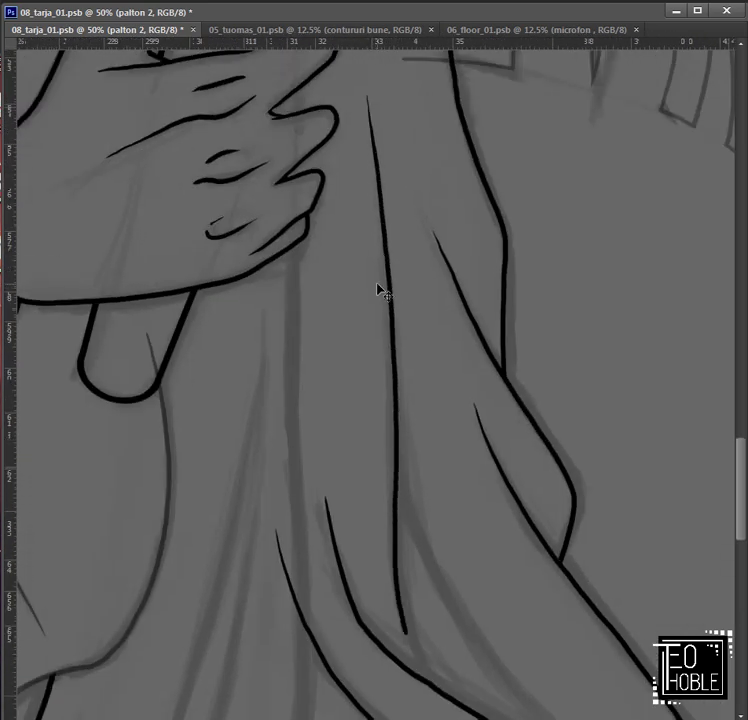
{"action": "key", "text": "ctrl+z"}
{"action": "mouse_move", "coordinate": [372, 242]}
{"action": "left_mouse_down"}
{"action": "mouse_move", "coordinate": [434, 684]}
{"action": "mouse_move", "coordinate": [282, 420]}
{"action": "left_mouse_up"}
{"action": "mouse_move", "coordinate": [255, 200]}
{"action": "left_mouse_down"}
{"action": "mouse_move", "coordinate": [267, 244]}
{"action": "mouse_move", "coordinate": [439, 506]}
{"action": "left_mouse_up"}
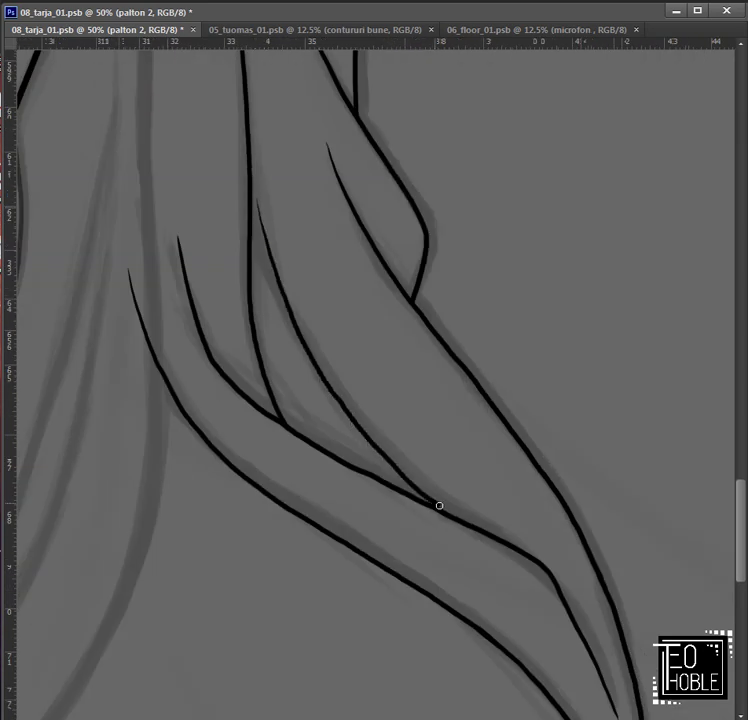
{"action": "left_click_drag", "start_coordinate": [220, 297], "coordinate": [514, 414]}
Step: Flip the whole canvas horizontally
{"action": "key", "text": "ctrl+minus"}
{"action": "key", "text": "ctrl+minus"}
{"action": "key", "text": "ctrl+minus"}
{"action": "key", "text": "ctrl+plus"}
{"action": "key", "text": "alt+i"}
{"action": "mouse_move", "coordinate": [140, 91]}
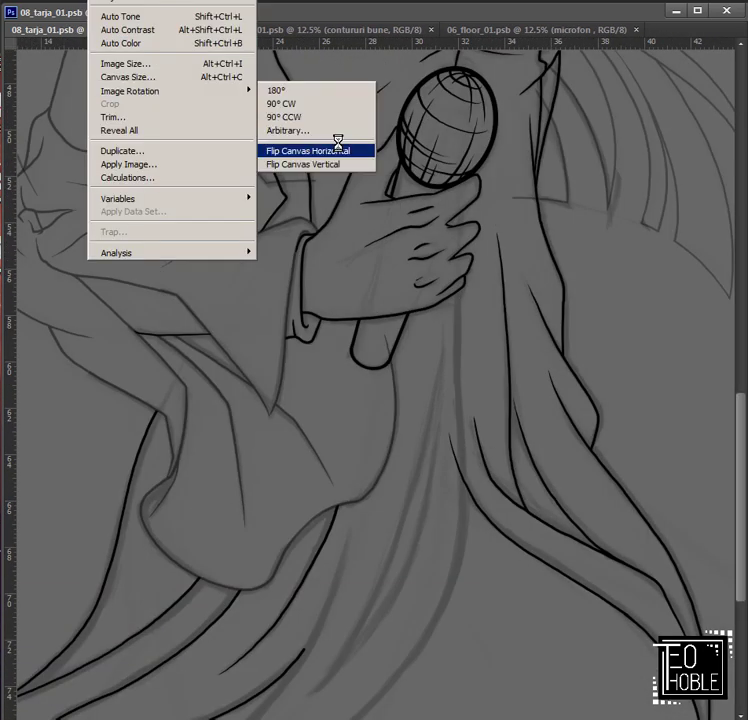
{"action": "left_click", "coordinate": [338, 149]}
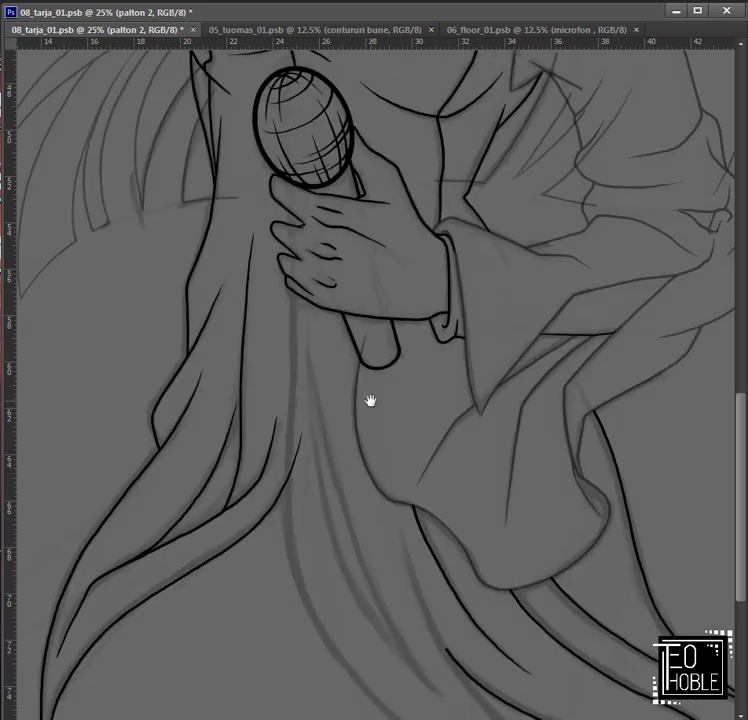
{"action": "left_click_drag", "start_coordinate": [370, 400], "coordinate": [300, 250]}
{"action": "key", "text": "ctrl+plus"}
{"action": "key", "text": "ctrl+plus"}
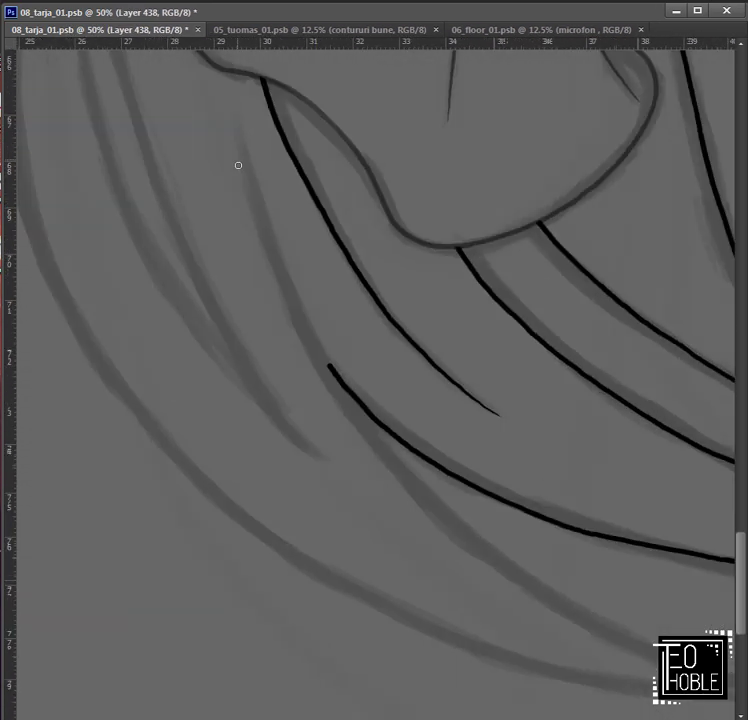
{"action": "mouse_move", "coordinate": [239, 104]}
{"action": "left_mouse_down"}
{"action": "mouse_move", "coordinate": [260, 214]}
{"action": "mouse_move", "coordinate": [347, 411]}
{"action": "left_mouse_up"}
{"action": "key", "text": "ctrl+z"}
{"action": "left_click_drag", "start_coordinate": [708, 689], "coordinate": [469, 584]}
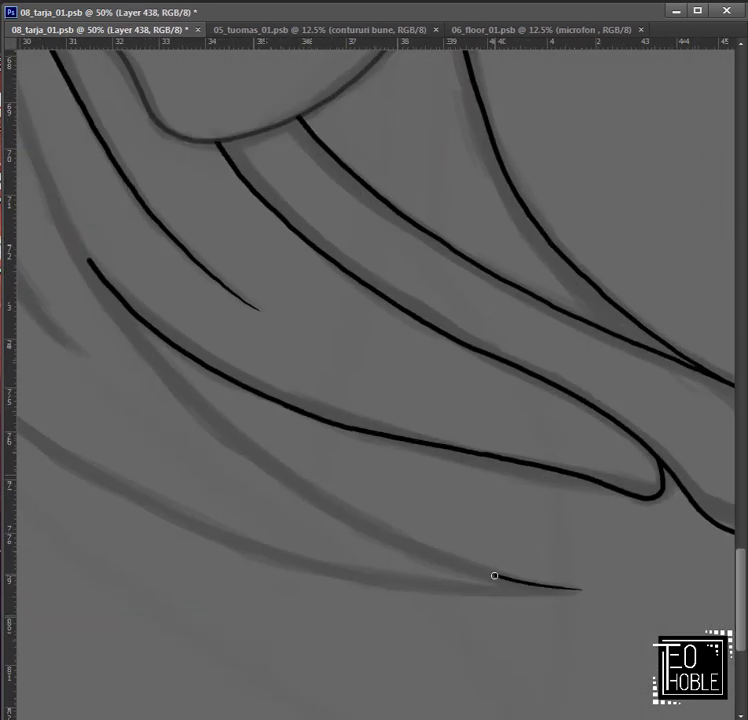
{"action": "key", "text": "ctrl+z"}
{"action": "mouse_move", "coordinate": [578, 589]}
{"action": "left_mouse_down"}
{"action": "mouse_move", "coordinate": [479, 573]}
{"action": "mouse_move", "coordinate": [371, 525]}
{"action": "mouse_move", "coordinate": [349, 523]}
{"action": "mouse_move", "coordinate": [197, 412]}
{"action": "mouse_move", "coordinate": [301, 447]}
{"action": "left_mouse_up"}
{"action": "key", "text": "ctrl+z"}
{"action": "key", "text": "ctrl+z"}
Step: On Layer 438, ink the long fold line sweeping down to the pointed hem of the coat tail under the sleeve
{"action": "mouse_move", "coordinate": [137, 146]}
{"action": "left_mouse_down"}
{"action": "mouse_move", "coordinate": [177, 292]}
{"action": "mouse_move", "coordinate": [250, 449]}
{"action": "mouse_move", "coordinate": [303, 539]}
{"action": "left_mouse_up"}
{"action": "left_click_drag", "start_coordinate": [303, 539], "coordinate": [160, 404]}
{"action": "left_click_drag", "start_coordinate": [217, 433], "coordinate": [372, 536]}
{"action": "left_click_drag", "start_coordinate": [372, 536], "coordinate": [312, 484]}
{"action": "left_click_drag", "start_coordinate": [54, 287], "coordinate": [384, 447]}
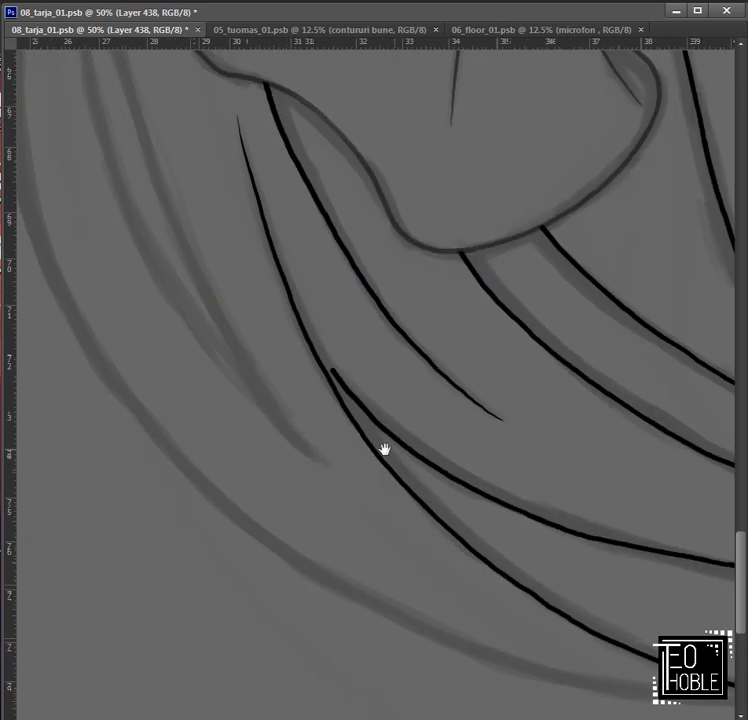
Step: On the palton 2 layer, extend the blunt end of the upper fold line to meet the new long fold
{"action": "left_click", "coordinate": [384, 447], "text": "ctrl"}
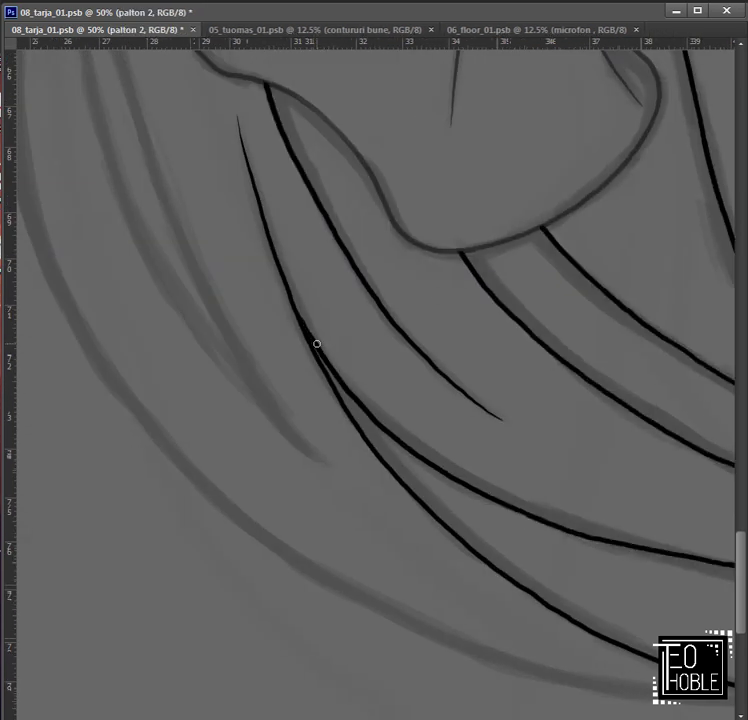
{"action": "left_click", "coordinate": [317, 342], "text": "ctrl"}
{"action": "mouse_move", "coordinate": [317, 342]}
{"action": "left_mouse_down"}
{"action": "mouse_move", "coordinate": [431, 417]}
{"action": "mouse_move", "coordinate": [224, 302]}
{"action": "mouse_move", "coordinate": [383, 588]}
{"action": "mouse_move", "coordinate": [252, 421]}
{"action": "mouse_move", "coordinate": [204, 316]}
{"action": "left_mouse_up"}
Step: On Layer 438, ink the vertical front fold of the coat from below the hand up past the fingers holding the microphone
{"action": "left_click_drag", "start_coordinate": [194, 255], "coordinate": [323, 509]}
{"action": "left_click_drag", "start_coordinate": [332, 565], "coordinate": [333, 298]}
{"action": "left_click_drag", "start_coordinate": [319, 183], "coordinate": [344, 403]}
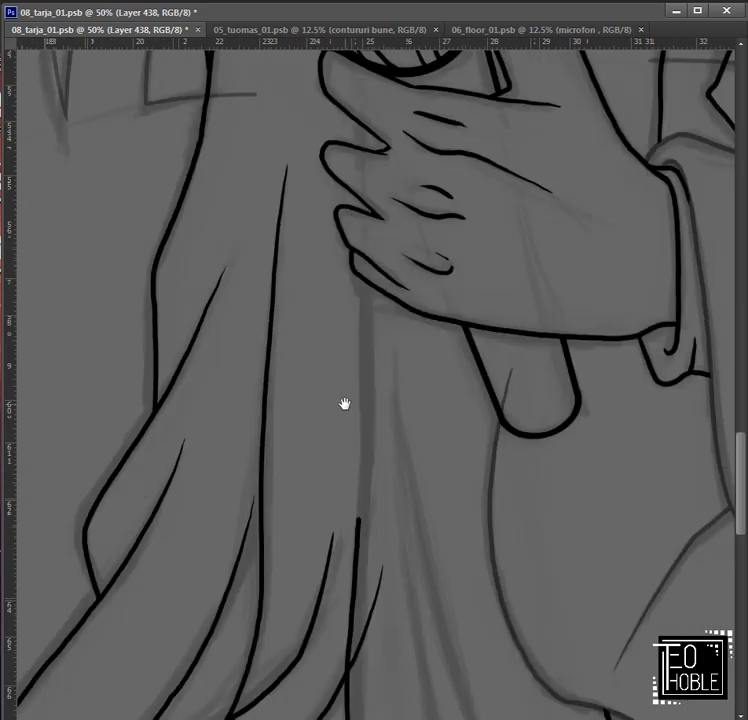
{"action": "mouse_move", "coordinate": [363, 467]}
{"action": "left_mouse_down"}
{"action": "mouse_move", "coordinate": [364, 284]}
{"action": "mouse_move", "coordinate": [364, 480]}
{"action": "left_mouse_up"}
{"action": "left_click_drag", "start_coordinate": [364, 480], "coordinate": [363, 200]}
{"action": "mouse_move", "coordinate": [363, 200]}
{"action": "left_mouse_down"}
{"action": "mouse_move", "coordinate": [367, 327]}
{"action": "mouse_move", "coordinate": [367, 87]}
{"action": "left_mouse_up"}
Step: Set the mana stanga layer to 50% opacity and erase the new vertical fold line where it crosses the fingers
{"action": "key", "text": "alt+bracketright"}
{"action": "key", "text": "5"}
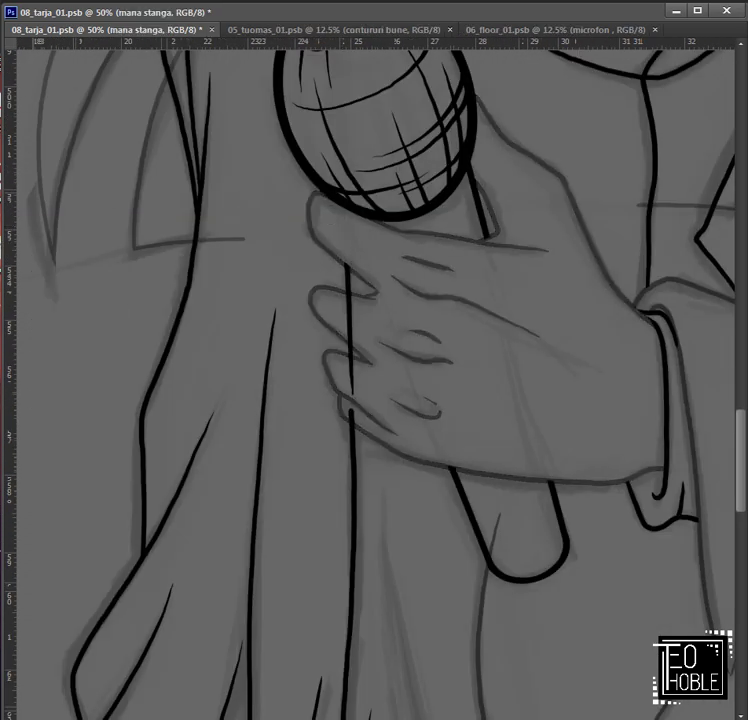
{"action": "key", "text": "alt+bracketleft"}
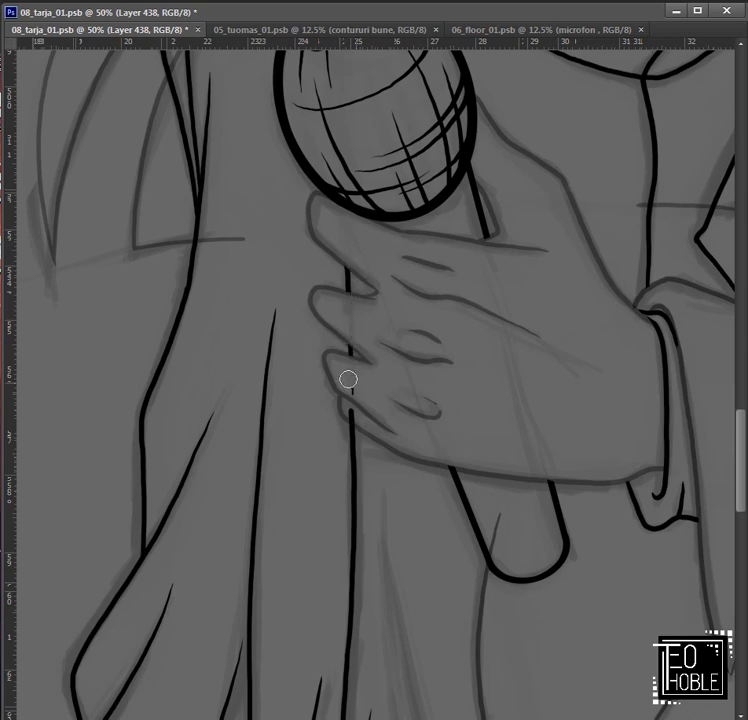
{"action": "left_click_drag", "start_coordinate": [505, 602], "coordinate": [400, 507]}
{"action": "key", "text": "alt+bracketright"}
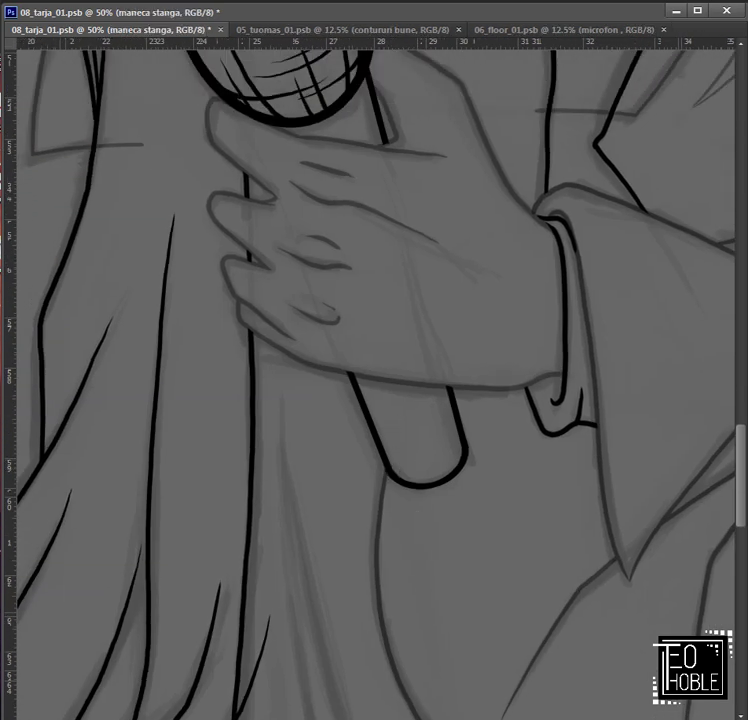
{"action": "key", "text": "alt+bracketleft"}
Step: Ink the long lower edge of the coat tail, sweeping down along the sketch to meet the pointed hem tip
{"action": "mouse_move", "coordinate": [387, 583]}
{"action": "left_mouse_down"}
{"action": "mouse_move", "coordinate": [71, 300]}
{"action": "mouse_move", "coordinate": [83, 272]}
{"action": "left_mouse_up"}
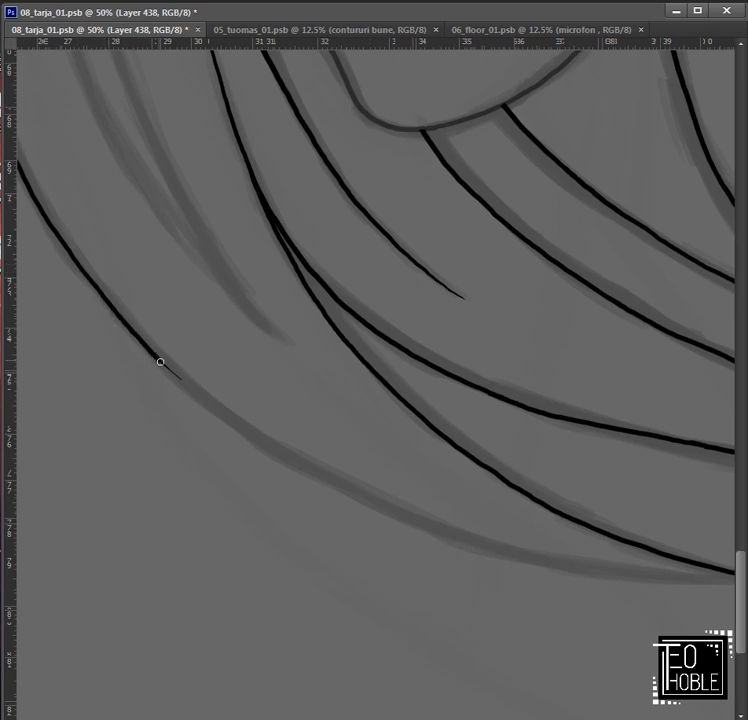
{"action": "mouse_move", "coordinate": [160, 361]}
{"action": "left_mouse_down"}
{"action": "mouse_move", "coordinate": [285, 456]}
{"action": "mouse_move", "coordinate": [432, 528]}
{"action": "mouse_move", "coordinate": [523, 554]}
{"action": "left_mouse_up"}
{"action": "left_click_drag", "start_coordinate": [523, 554], "coordinate": [196, 509]}
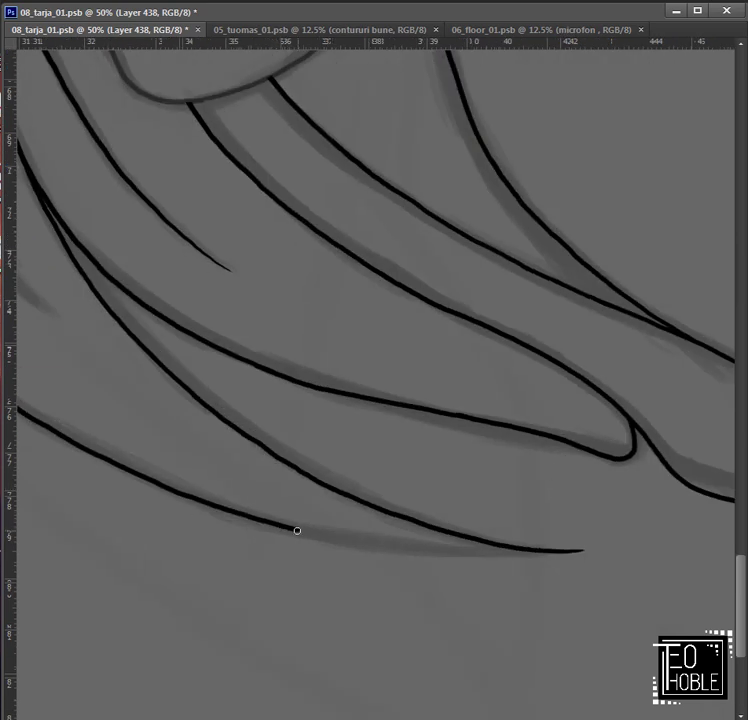
{"action": "mouse_move", "coordinate": [297, 530]}
{"action": "left_mouse_down"}
{"action": "mouse_move", "coordinate": [454, 548]}
{"action": "mouse_move", "coordinate": [505, 544]}
{"action": "left_mouse_up"}
Step: Ink the long inner fold from below the hand down the coat, joining the neighbouring fold in a narrow rounded tip
{"action": "left_click_drag", "start_coordinate": [60, 420], "coordinate": [446, 618]}
{"action": "mouse_move", "coordinate": [155, 130]}
{"action": "left_mouse_down"}
{"action": "mouse_move", "coordinate": [255, 229]}
{"action": "mouse_move", "coordinate": [290, 477]}
{"action": "left_mouse_up"}
{"action": "mouse_move", "coordinate": [290, 477]}
{"action": "left_mouse_down"}
{"action": "mouse_move", "coordinate": [244, 337]}
{"action": "mouse_move", "coordinate": [306, 462]}
{"action": "mouse_move", "coordinate": [414, 589]}
{"action": "left_mouse_up"}
{"action": "left_click_drag", "start_coordinate": [247, 44], "coordinate": [330, 284]}
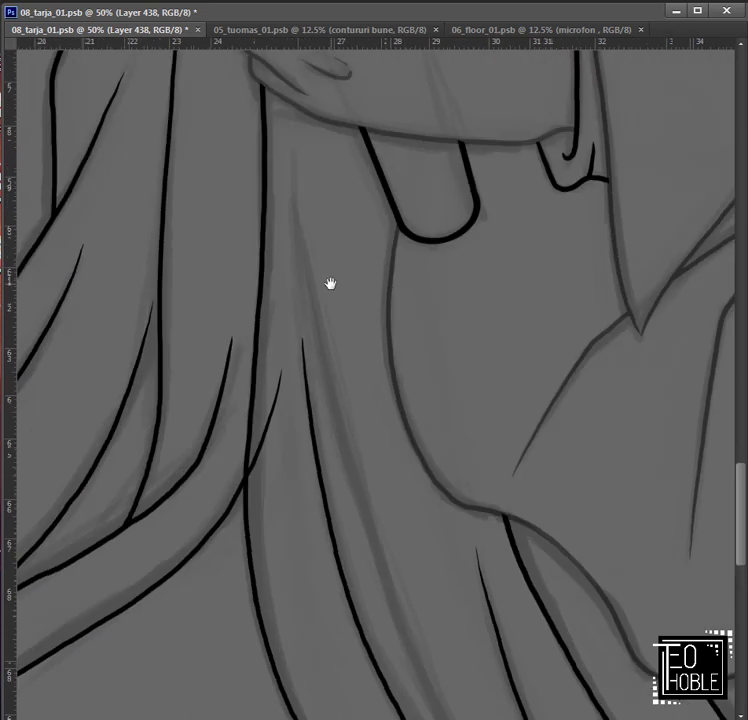
{"action": "left_click_drag", "start_coordinate": [290, 141], "coordinate": [330, 391]}
{"action": "mouse_move", "coordinate": [347, 454]}
{"action": "left_mouse_down"}
{"action": "mouse_move", "coordinate": [262, 274]}
{"action": "mouse_move", "coordinate": [307, 415]}
{"action": "mouse_move", "coordinate": [388, 597]}
{"action": "left_mouse_up"}
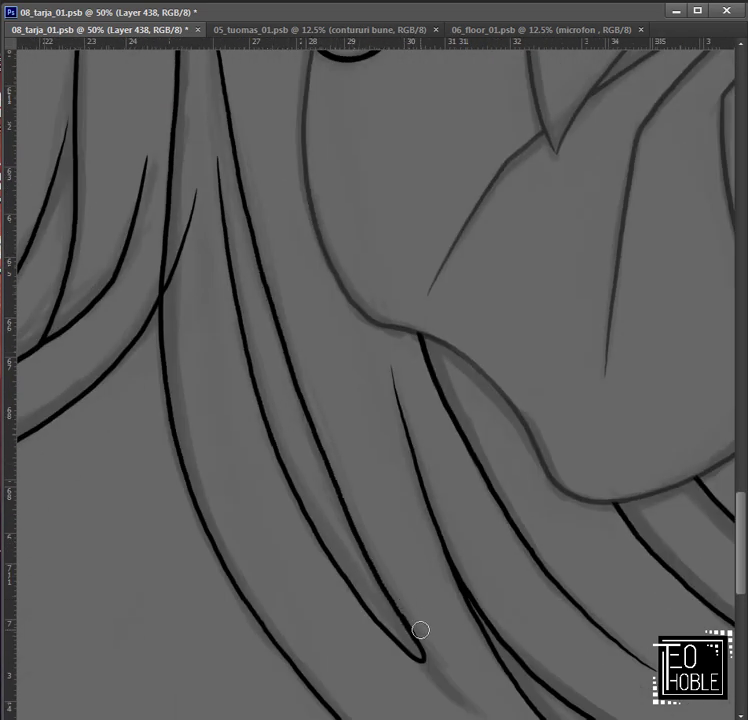
Step: Restore the dimmed coat, left hand and left sleeve line layers to full opacity
{"action": "key", "text": "ctrl+0"}
{"action": "key", "text": "alt+bracketright"}
{"action": "key", "text": "ctrl+plus"}
{"action": "key", "text": "ctrl+plus"}
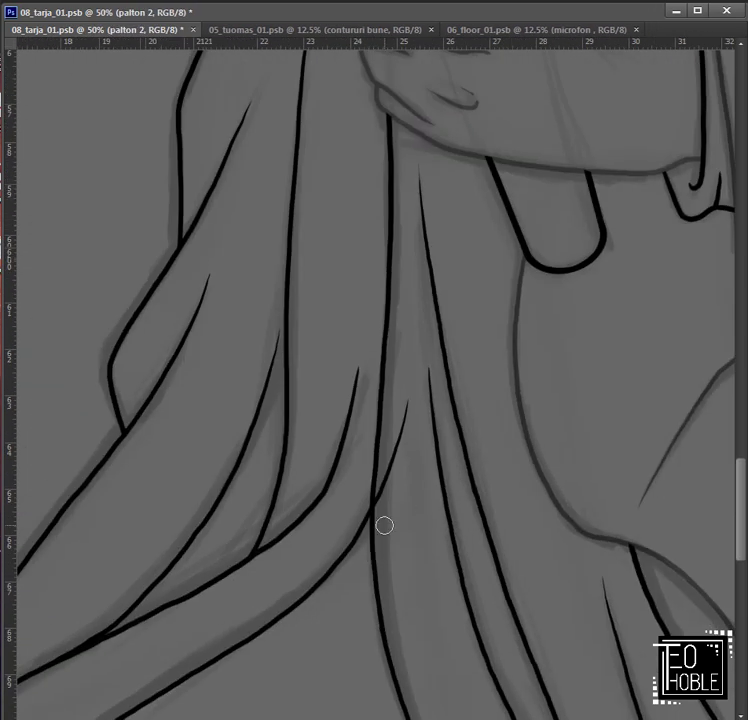
{"action": "scroll", "coordinate": [392, 550], "scroll_direction": "up", "scroll_amount": 5}
{"action": "scroll", "coordinate": [392, 550], "scroll_direction": "down", "scroll_amount": 4}
{"action": "key", "text": "alt+bracketleft"}
{"action": "key", "text": "alt+bracketright"}
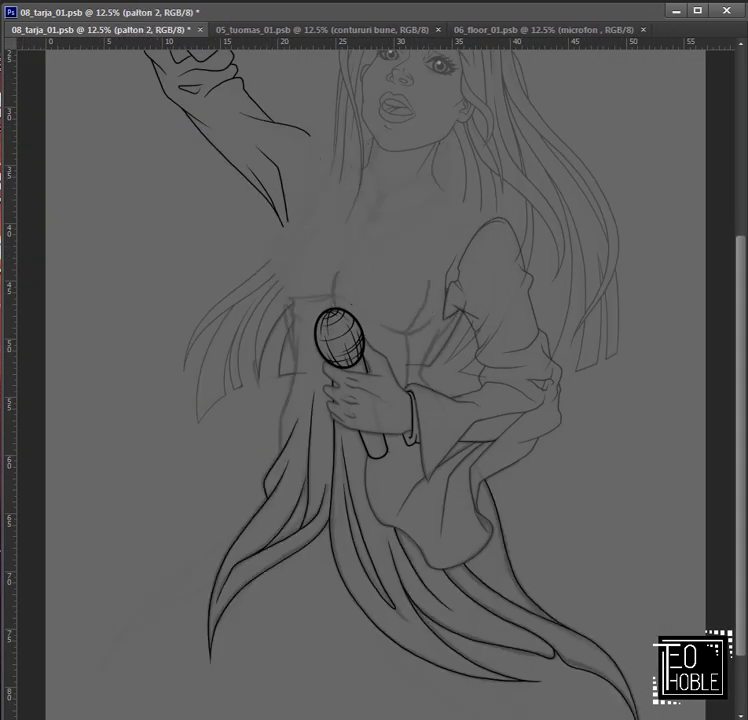
{"action": "key", "text": "alt+bracketright"}
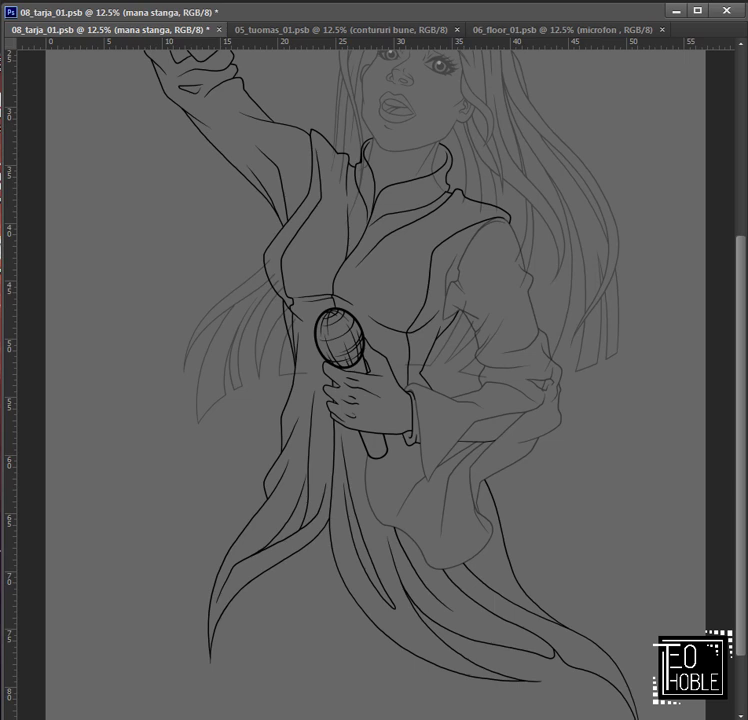
{"action": "key", "text": "alt+bracketright"}
{"action": "key", "text": "alt+bracketleft"}
{"action": "key", "text": "alt+bracketleft"}
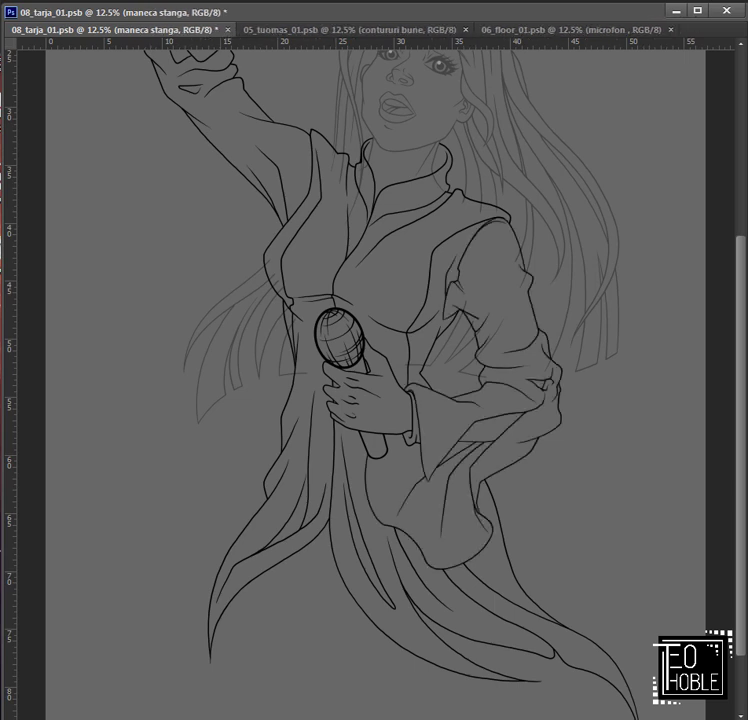
Step: Go through the hair layers and show the other line art at full opacity, keeping the hair 3 strands dimmed
{"action": "left_click_drag", "start_coordinate": [359, 225], "coordinate": [359, 502]}
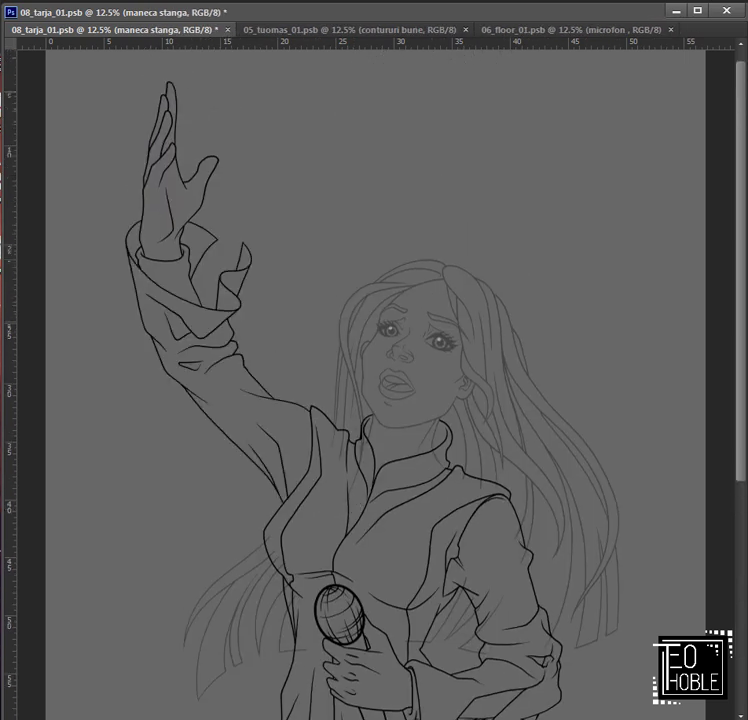
{"action": "key", "text": "alt+bracketleft"}
{"action": "key", "text": "alt+bracketleft"}
{"action": "key", "text": "alt+bracketleft"}
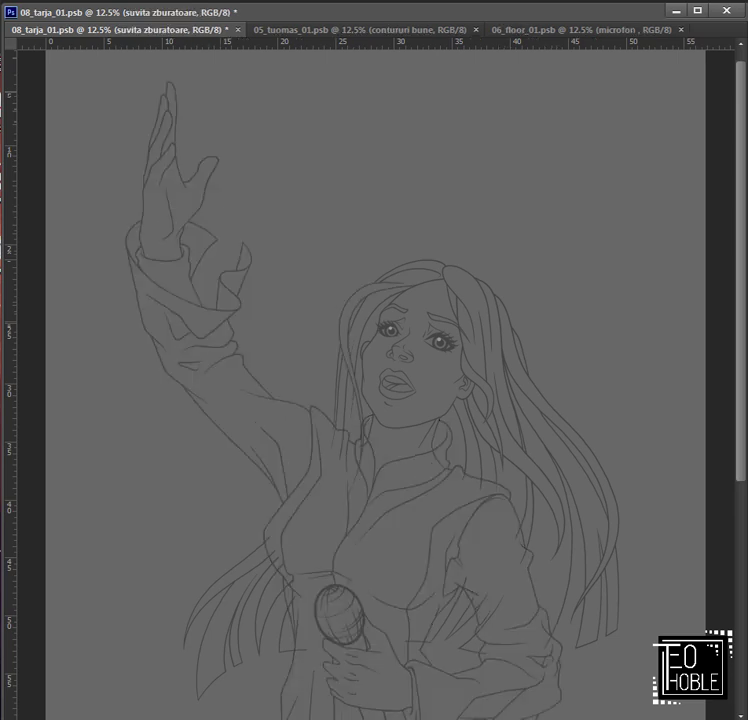
{"action": "key", "text": "alt+bracketleft"}
{"action": "key", "text": "alt+bracketleft"}
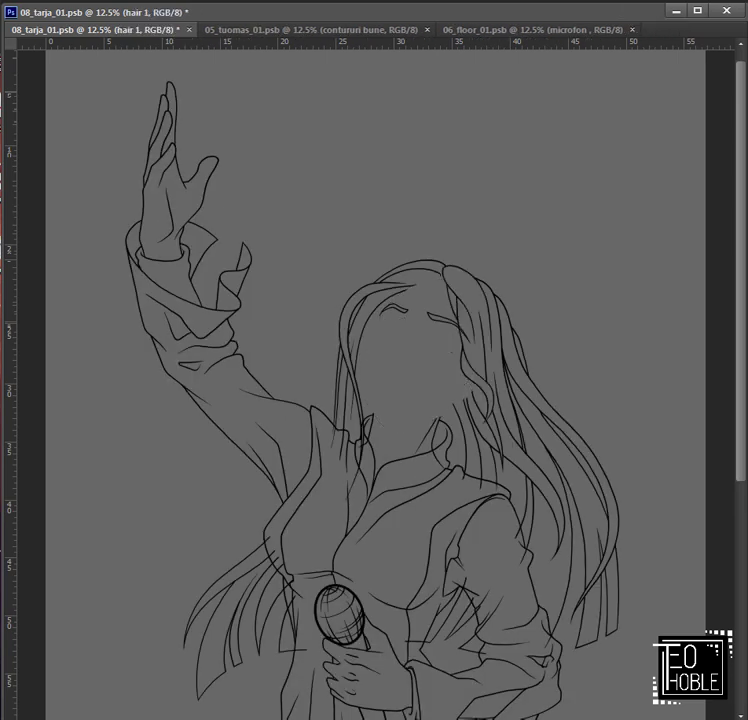
{"action": "key", "text": "alt+bracketleft"}
{"action": "key", "text": "alt+bracketleft"}
{"action": "key", "text": "ctrl+plus"}
{"action": "key", "text": "ctrl+plus"}
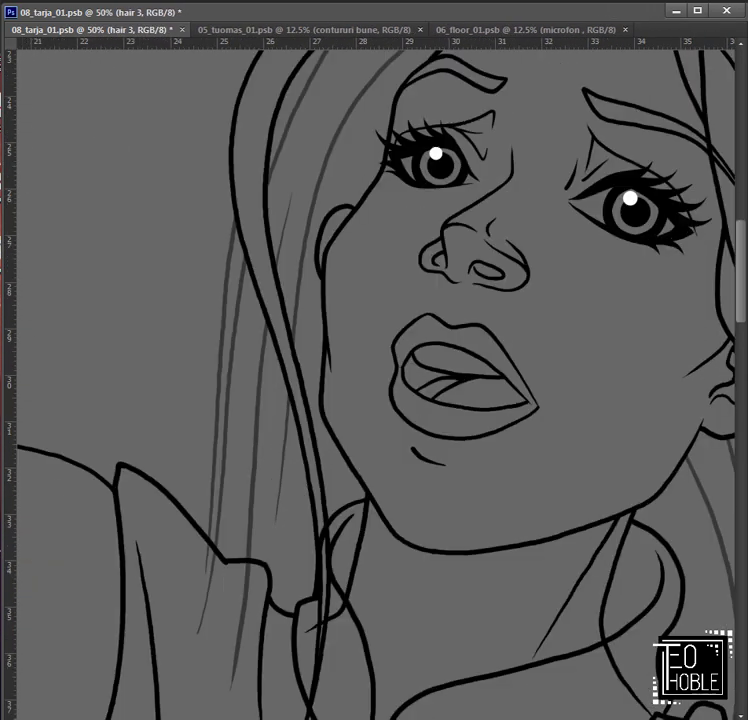
Step: Erase the rear hair strands overlapping the coat lapel and the collar line running between the hanging front hair lines
{"action": "scroll", "coordinate": [282, 436], "scroll_direction": "down", "scroll_amount": 5}
{"action": "scroll", "coordinate": [515, 397], "scroll_direction": "right", "scroll_amount": 1}
{"action": "key", "text": "alt+bracketleft"}
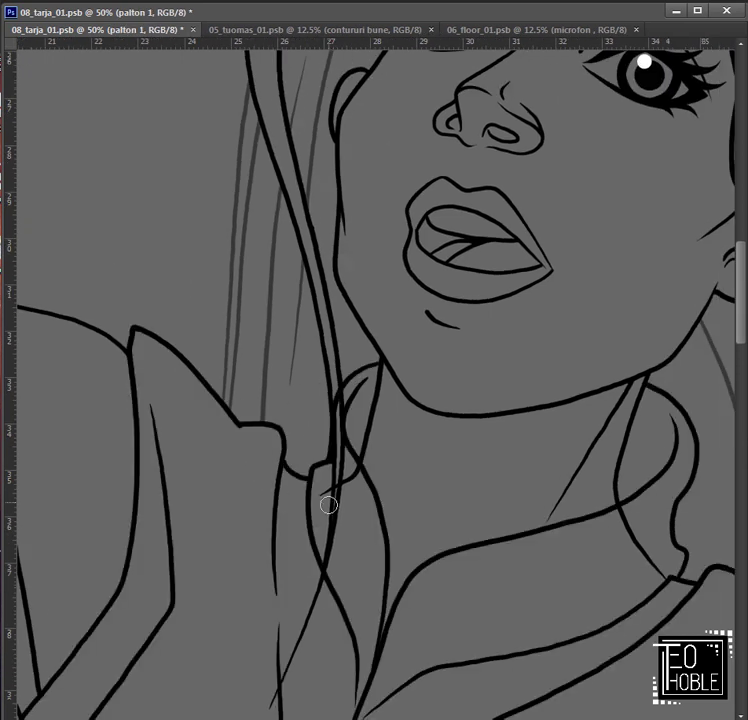
{"action": "key", "text": "alt+bracketleft"}
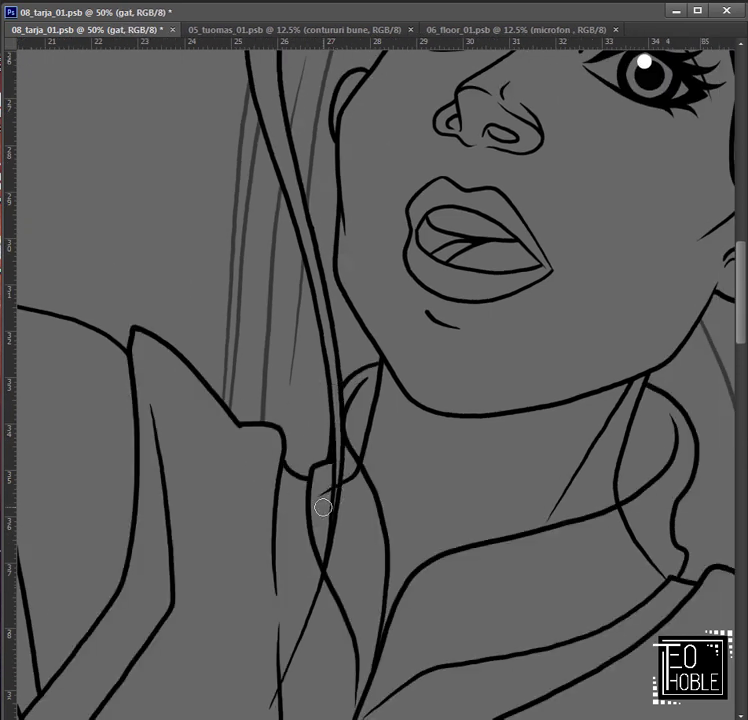
Step: On hair 3, erase the rear hair strands that overlap the coat's shoulder and the sleeve of the microphone arm
{"action": "scroll", "coordinate": [558, 481], "scroll_direction": "right", "scroll_amount": 2}
{"action": "scroll", "coordinate": [558, 481], "scroll_direction": "down", "scroll_amount": 1}
{"action": "key", "text": "alt+bracketright"}
{"action": "key", "text": "alt+bracketright"}
{"action": "scroll", "coordinate": [609, 522], "scroll_direction": "right", "scroll_amount": 2}
{"action": "scroll", "coordinate": [467, 507], "scroll_direction": "down", "scroll_amount": 5}
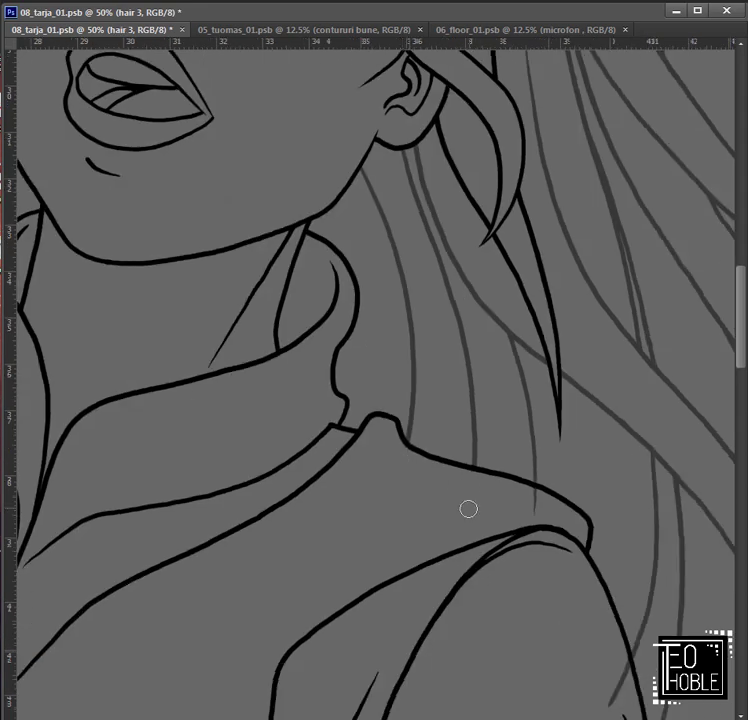
{"action": "scroll", "coordinate": [476, 214], "scroll_direction": "left", "scroll_amount": 1}
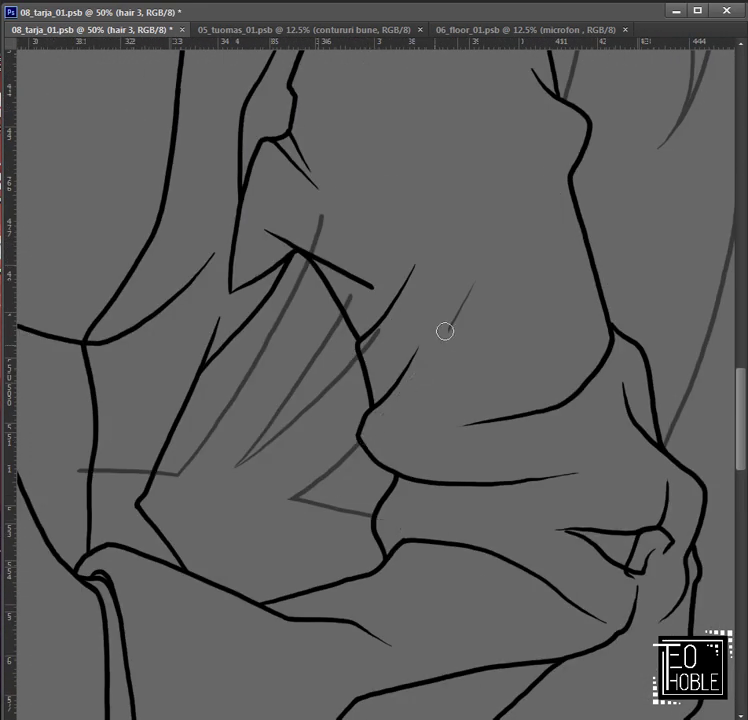
{"action": "scroll", "coordinate": [448, 333], "scroll_direction": "up", "scroll_amount": 1}
{"action": "scroll", "coordinate": [448, 333], "scroll_direction": "left", "scroll_amount": 1}
{"action": "scroll", "coordinate": [390, 355], "scroll_direction": "left", "scroll_amount": 2}
{"action": "scroll", "coordinate": [390, 355], "scroll_direction": "down", "scroll_amount": 1}
{"action": "scroll", "coordinate": [566, 160], "scroll_direction": "right", "scroll_amount": 1}
Step: On hair 3, erase the ends of the windblown strands that overlap the coat's side and waist beside the microphone
{"action": "scroll", "coordinate": [566, 160], "scroll_direction": "up", "scroll_amount": 3}
{"action": "scroll", "coordinate": [401, 326], "scroll_direction": "left", "scroll_amount": 3}
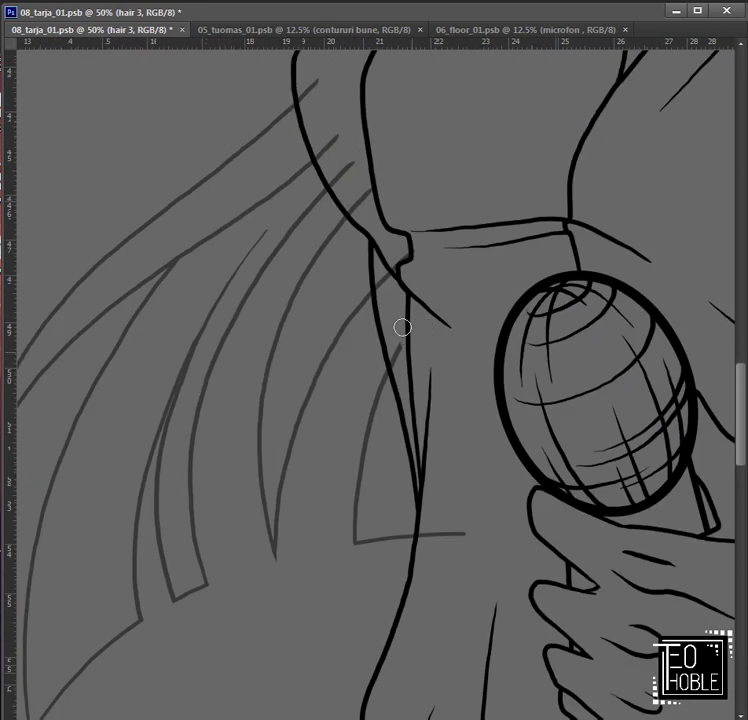
{"action": "scroll", "coordinate": [417, 504], "scroll_direction": "up", "scroll_amount": 2}
{"action": "scroll", "coordinate": [353, 345], "scroll_direction": "up", "scroll_amount": 3}
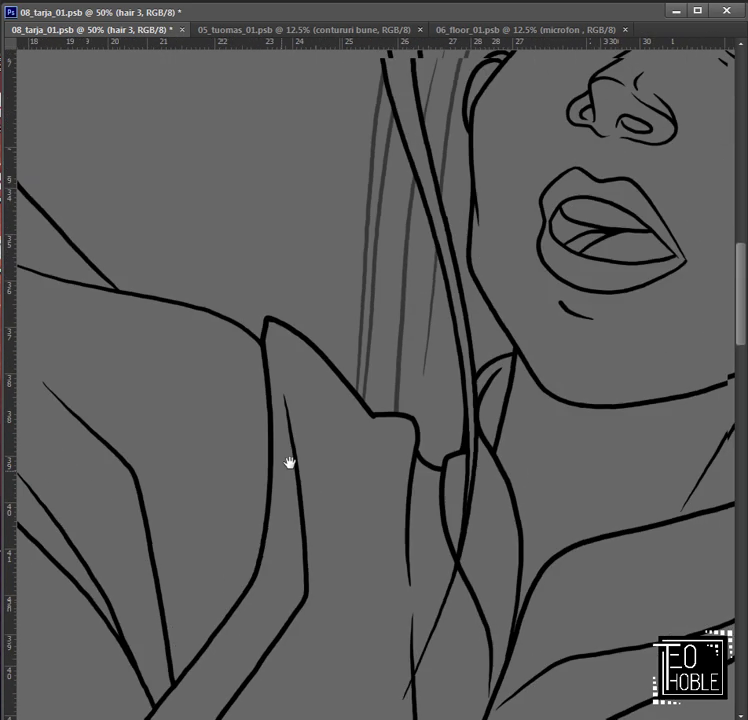
{"action": "scroll", "coordinate": [289, 461], "scroll_direction": "down", "scroll_amount": 2}
{"action": "scroll", "coordinate": [280, 414], "scroll_direction": "down", "scroll_amount": 1}
{"action": "scroll", "coordinate": [280, 414], "scroll_direction": "up", "scroll_amount": 1}
Step: On a new layer, sketch a guide extending the front hair strand across the forehead toward the parting
{"action": "key", "text": "ctrl+shift+alt+n"}
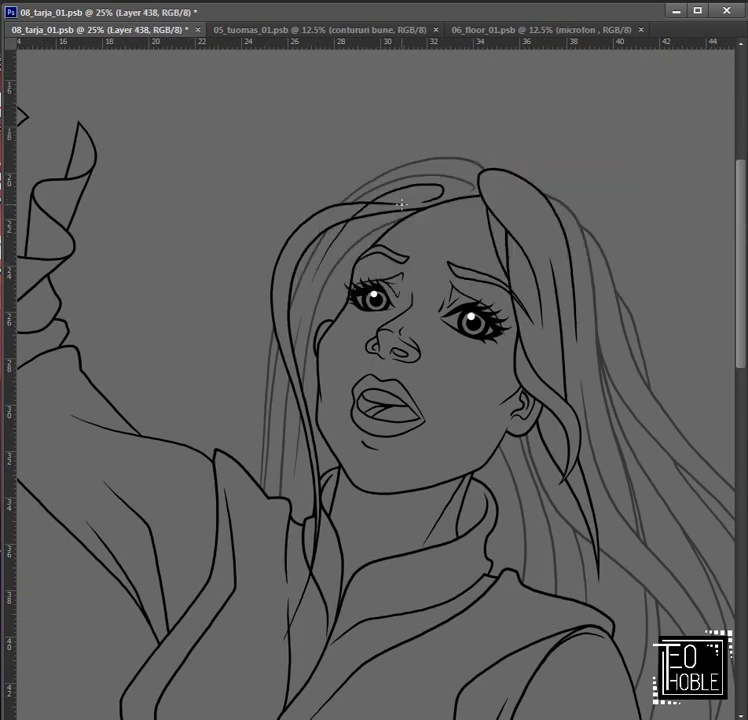
{"action": "key", "text": "ctrl+minus"}
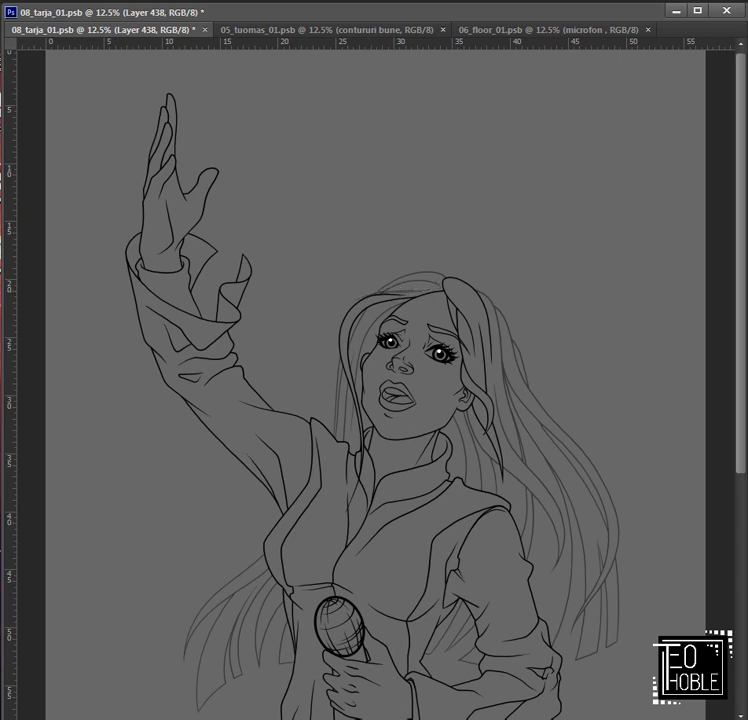
Step: On new Layer 439, ink the extended upper edge of the front hair strand along the sketch to the existing outline
{"action": "key", "text": "ctrl+shift+alt+n"}
{"action": "key", "text": "ctrl+plus"}
{"action": "key", "text": "ctrl+plus"}
{"action": "left_click_drag", "start_coordinate": [566, 309], "coordinate": [497, 324]}
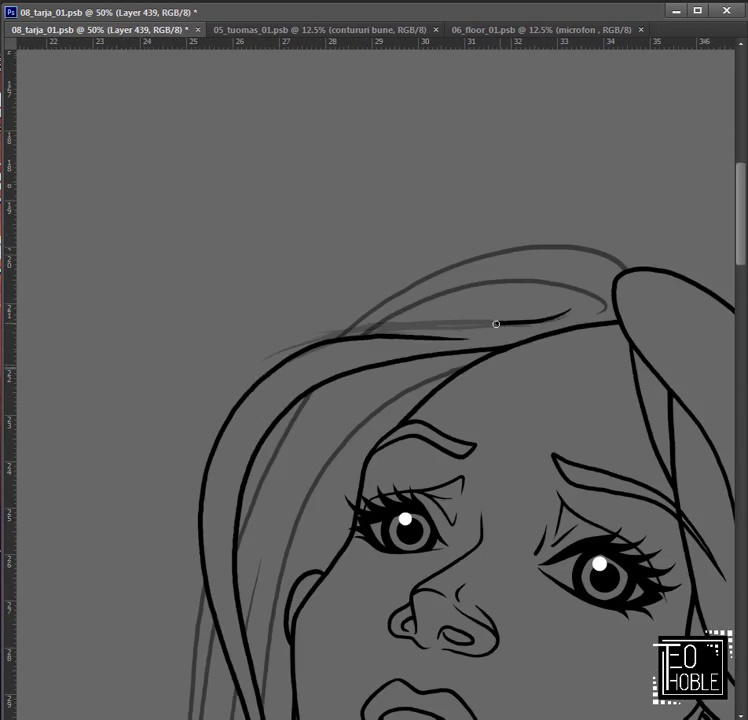
{"action": "key", "text": "ctrl+z"}
{"action": "mouse_move", "coordinate": [566, 307]}
{"action": "left_mouse_down"}
{"action": "mouse_move", "coordinate": [481, 322]}
{"action": "mouse_move", "coordinate": [411, 318]}
{"action": "left_mouse_up"}
{"action": "key", "text": "ctrl+plus"}
{"action": "mouse_move", "coordinate": [631, 309]}
{"action": "left_mouse_down"}
{"action": "mouse_move", "coordinate": [513, 334]}
{"action": "mouse_move", "coordinate": [455, 332]}
{"action": "left_mouse_up"}
{"action": "scroll", "coordinate": [122, 421], "scroll_direction": "left", "scroll_amount": 2}
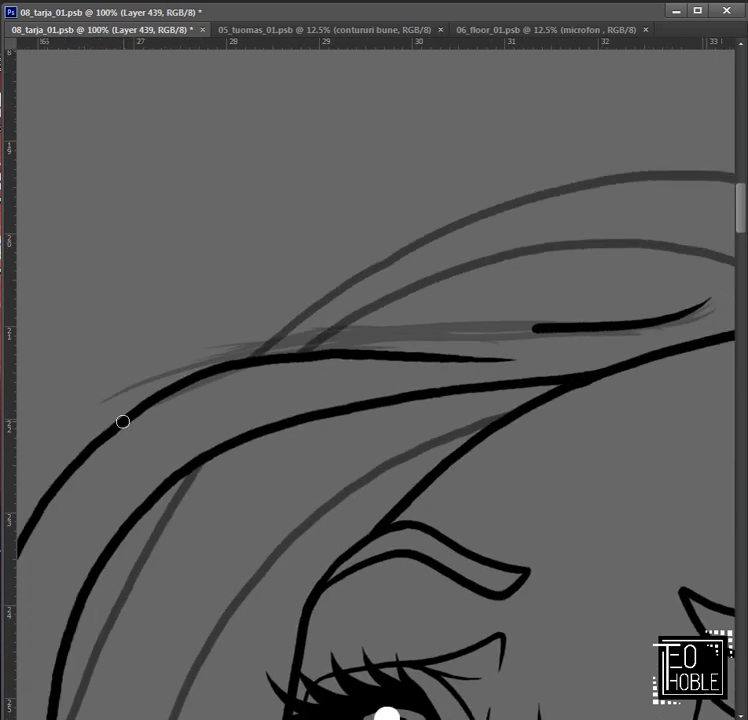
{"action": "left_click_drag", "start_coordinate": [339, 337], "coordinate": [529, 328]}
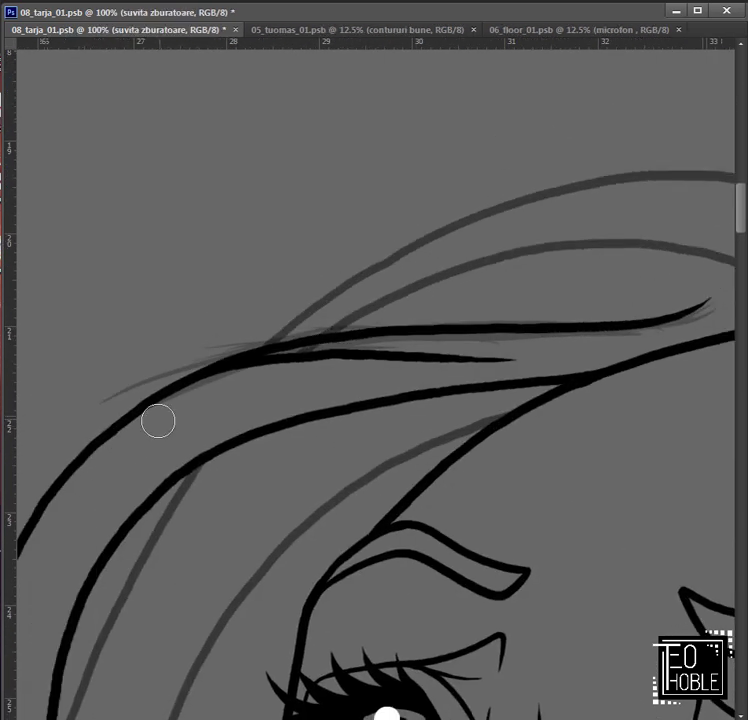
Step: On the suvita zburatoare layer, erase the old tapered strand end beneath the newly inked edge
{"action": "key", "text": "ctrl+z"}
{"action": "key", "text": "alt+["}
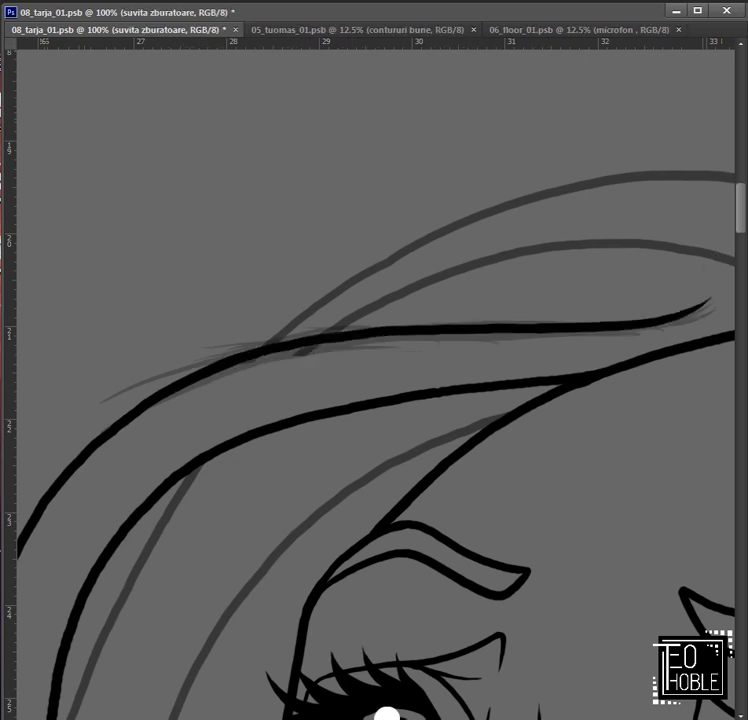
{"action": "key", "text": "ctrl+z"}
{"action": "scroll", "coordinate": [386, 299], "scroll_direction": "down", "scroll_amount": 6}
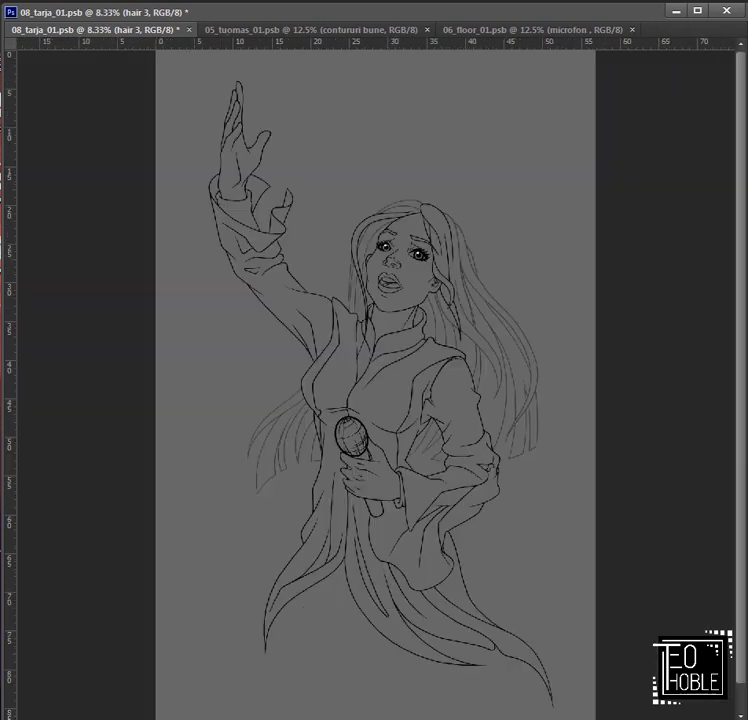
Step: Restore the hair 3 layer to full opacity and select contururi bune
{"action": "key", "text": "alt+["}
{"action": "key", "text": "alt+]"}
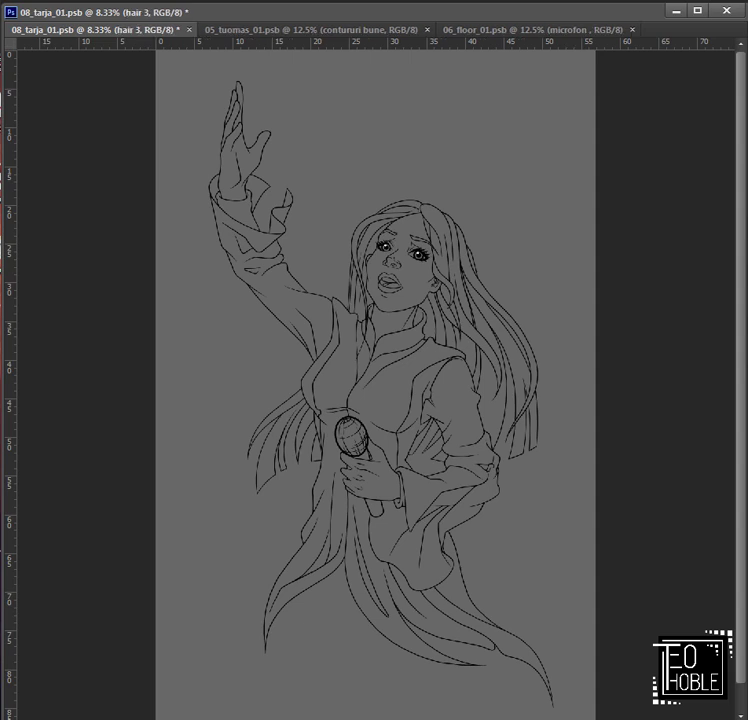
{"action": "key", "text": "shift+alt+["}
{"action": "scroll", "coordinate": [529, 265], "scroll_direction": "up", "scroll_amount": 1}
{"action": "key", "text": "alt+]"}
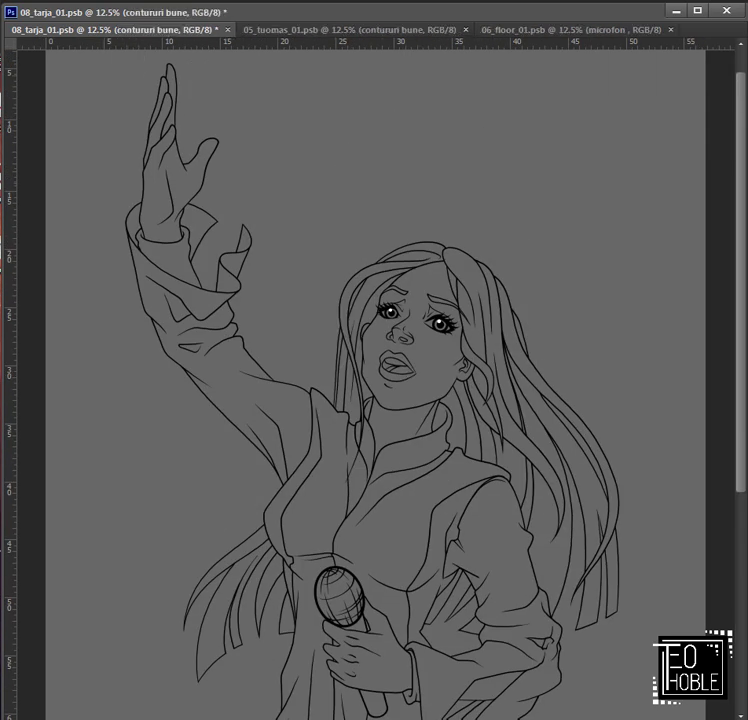
{"action": "key", "text": "ctrl+minus"}
{"action": "key", "text": "alt+["}
{"action": "key", "text": "alt+["}
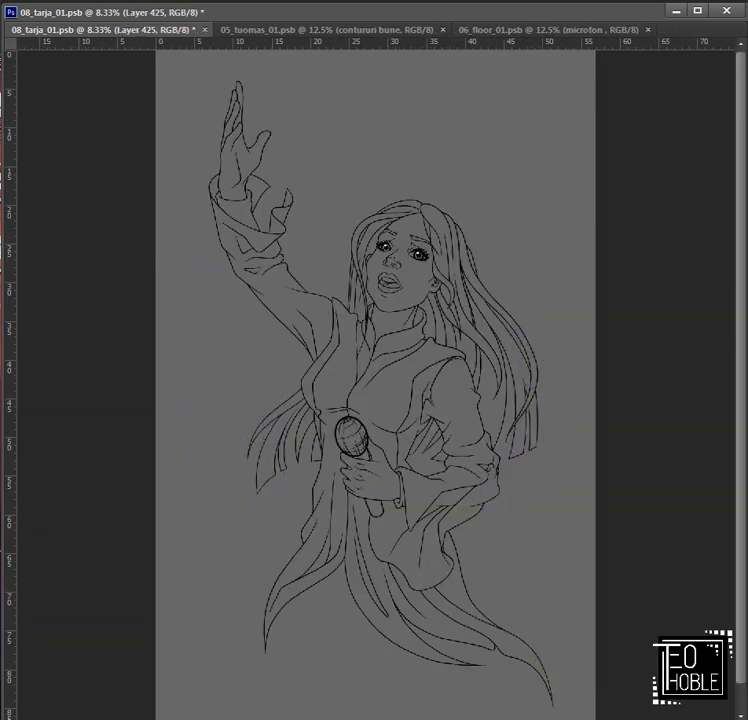
{"action": "key", "text": "ctrl+t"}
{"action": "key", "text": "Escape"}
{"action": "key", "text": "alt+]"}
{"action": "key", "text": "alt+]"}
{"action": "key", "text": "alt+]"}
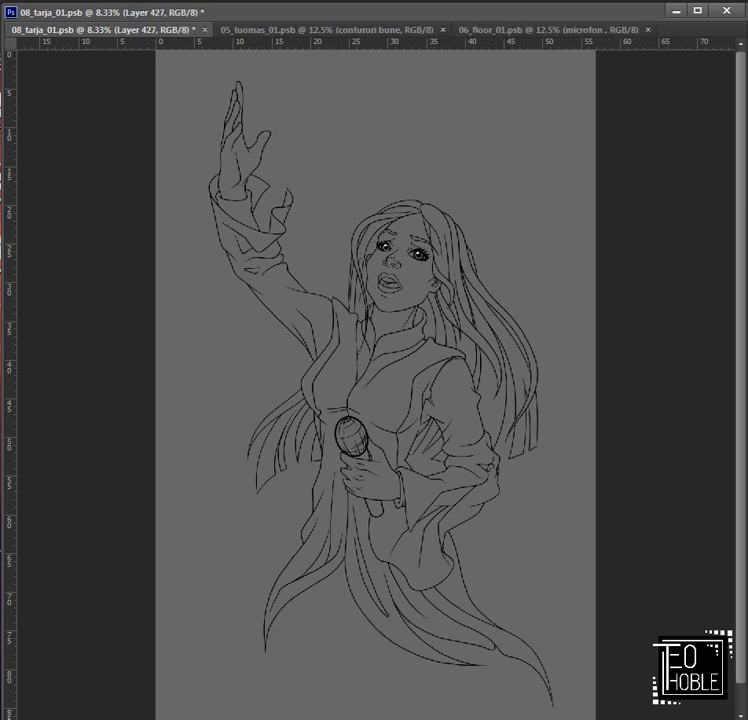
{"action": "key", "text": "ctrl+shift+n"}
{"action": "left_click", "coordinate": [613, 219]}
Step: Look over 06_floor_01.psb for comparison, return to 08_tarja_01.psb and save it
{"action": "key", "text": "ctrl+plus"}
{"action": "key", "text": "ctrl+shift+Tab"}
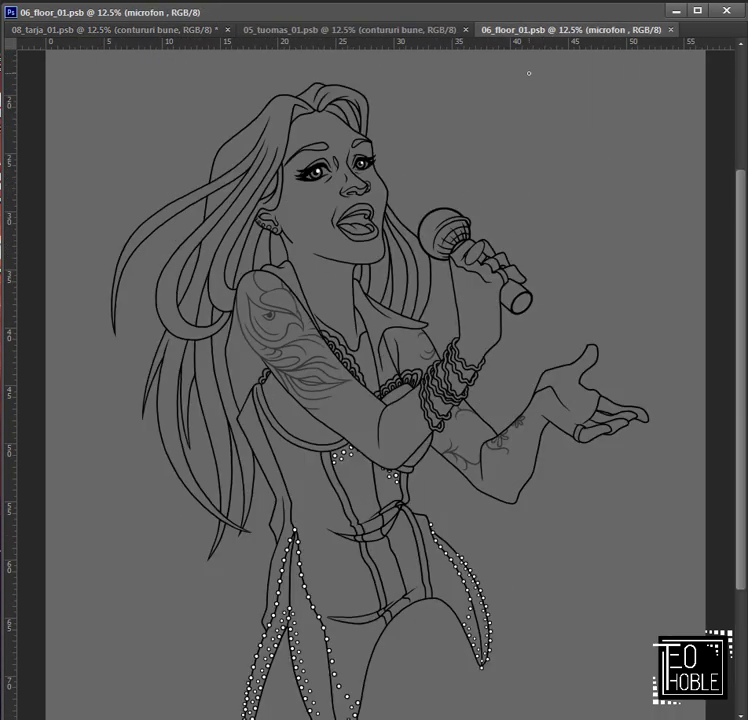
{"action": "key", "text": "ctrl+shift+Tab"}
{"action": "key", "text": "ctrl+shift+Tab"}
{"action": "key", "text": "ctrl+s"}
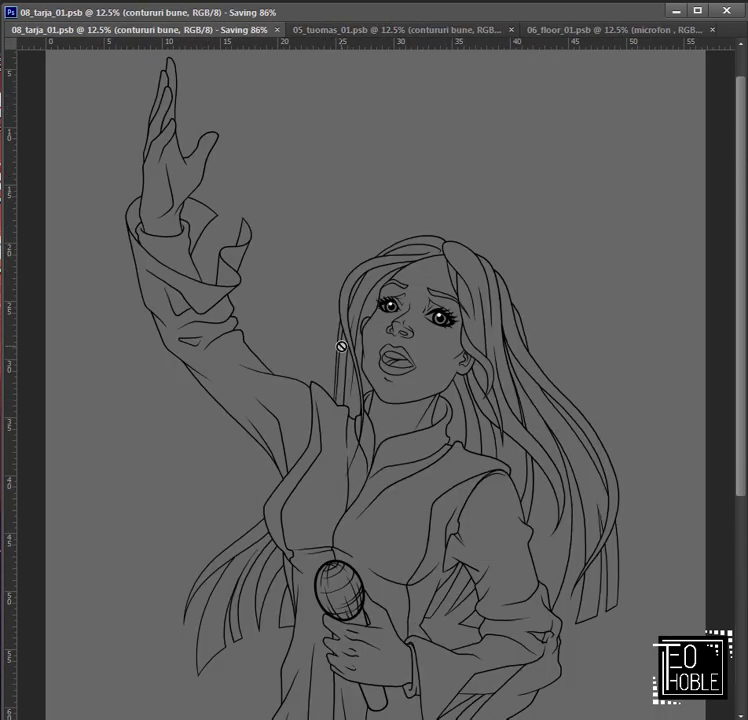
Step: On new Layer 438, sketch long vertical guide lines with a larger brush, following the coat front from collar to skirt
{"action": "key", "text": "ctrl+minus"}
{"action": "key", "text": "ctrl+minus"}
{"action": "key", "text": "ctrl+plus"}
{"action": "key", "text": "ctrl+plus"}
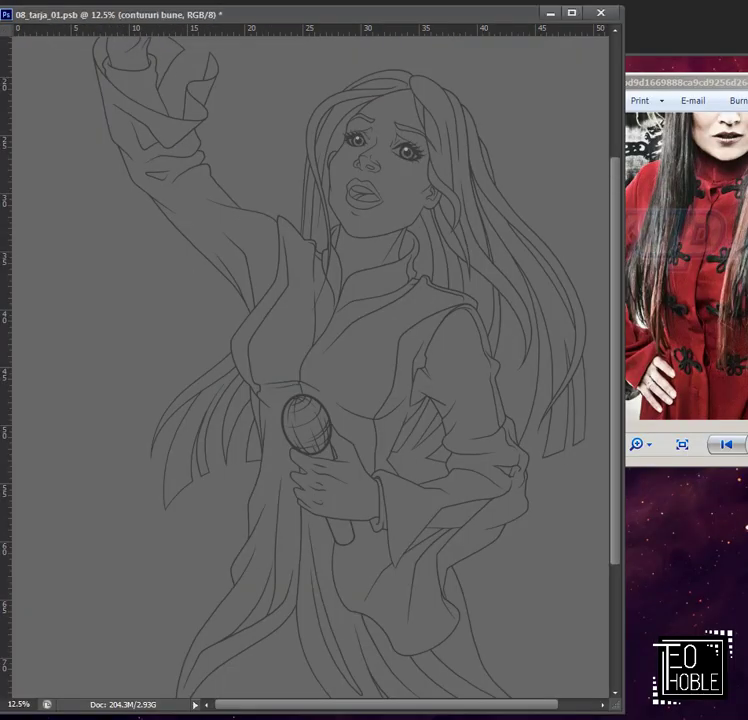
{"action": "key", "text": "ctrl+shift+alt+n"}
{"action": "key", "text": "bracketright"}
{"action": "key", "text": "bracketright"}
{"action": "key", "text": "Return"}
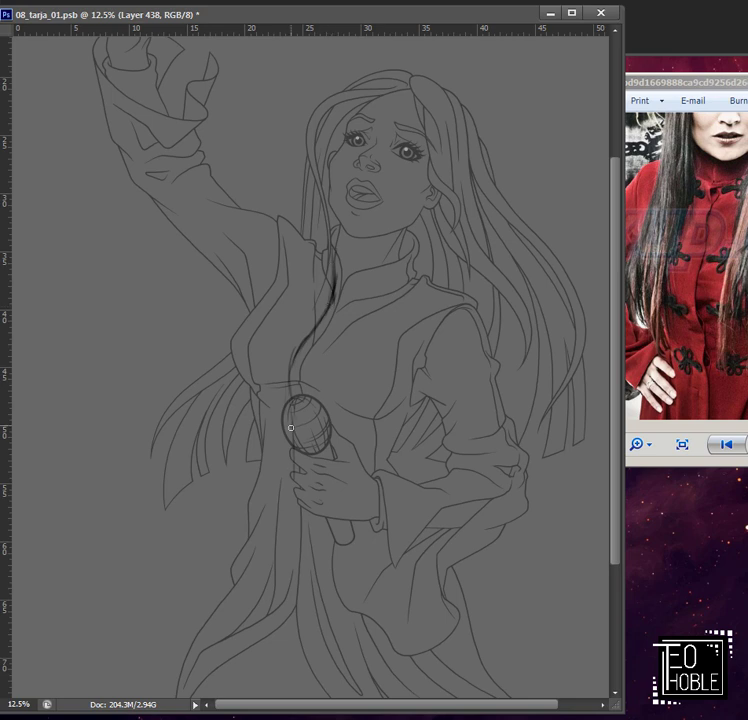
{"action": "left_click_drag", "start_coordinate": [309, 659], "coordinate": [310, 384]}
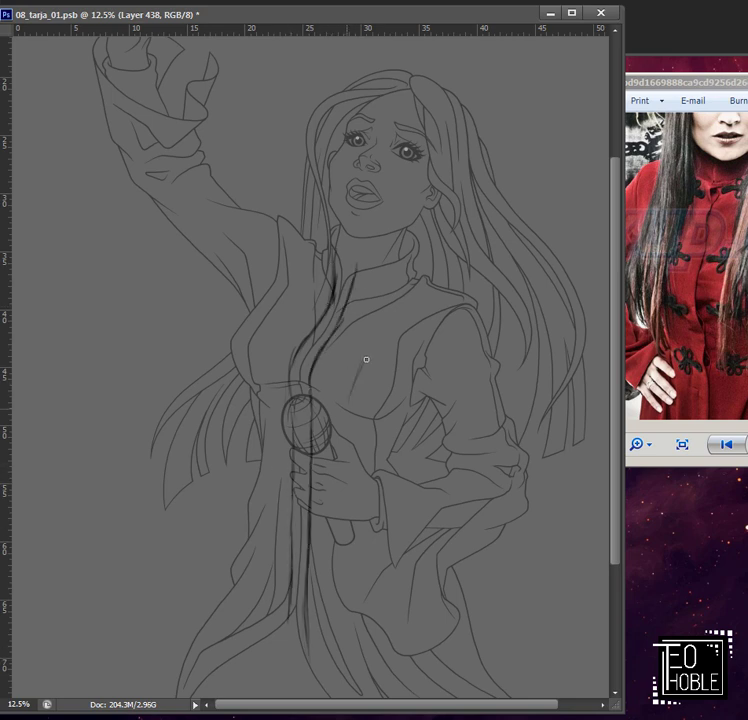
{"action": "mouse_move", "coordinate": [366, 358]}
{"action": "left_mouse_down"}
{"action": "mouse_move", "coordinate": [338, 556]}
{"action": "mouse_move", "coordinate": [346, 505]}
{"action": "mouse_move", "coordinate": [400, 689]}
{"action": "mouse_move", "coordinate": [371, 342]}
{"action": "left_mouse_up"}
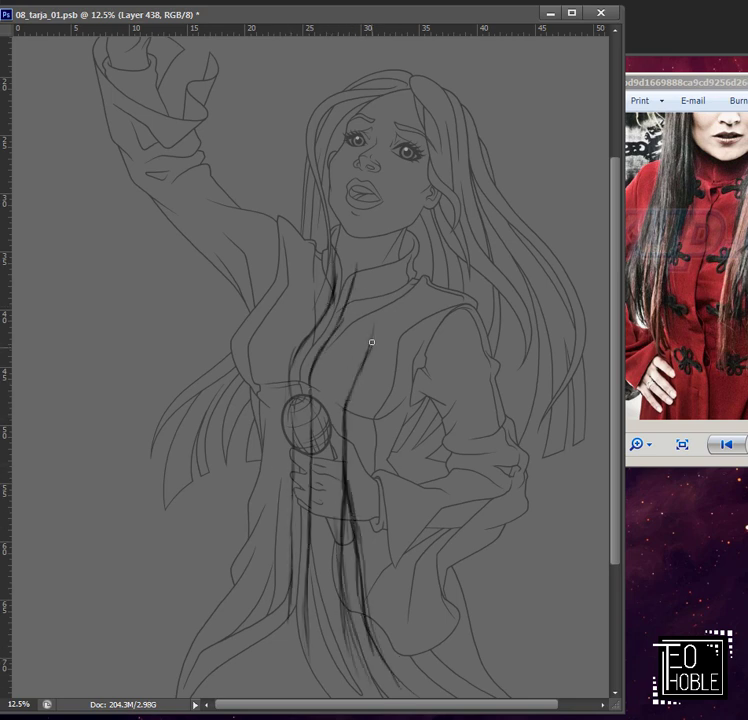
{"action": "mouse_move", "coordinate": [261, 416]}
{"action": "left_mouse_down"}
{"action": "mouse_move", "coordinate": [262, 352]}
{"action": "mouse_move", "coordinate": [267, 440]}
{"action": "mouse_move", "coordinate": [254, 580]}
{"action": "mouse_move", "coordinate": [291, 315]}
{"action": "left_mouse_up"}
Step: Bring up another reference photo of the red coat and sketch curved guides around the bent arm's cuff
{"action": "left_click", "coordinate": [633, 432]}
{"action": "left_click", "coordinate": [342, 360]}
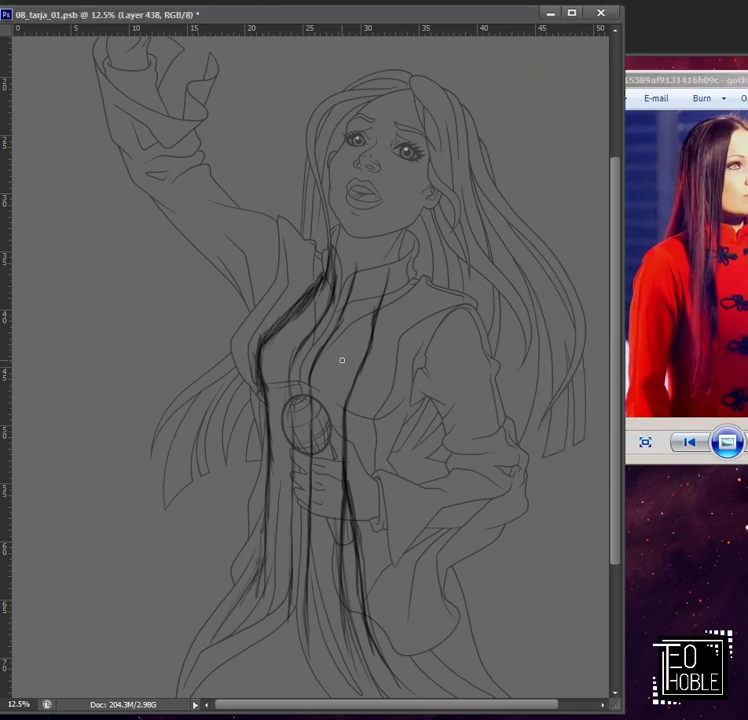
{"action": "left_click", "coordinate": [656, 60]}
{"action": "key", "text": "Right"}
{"action": "left_click", "coordinate": [481, 489]}
{"action": "mouse_move", "coordinate": [481, 489]}
{"action": "left_mouse_down"}
{"action": "mouse_move", "coordinate": [480, 531]}
{"action": "mouse_move", "coordinate": [473, 490]}
{"action": "left_mouse_up"}
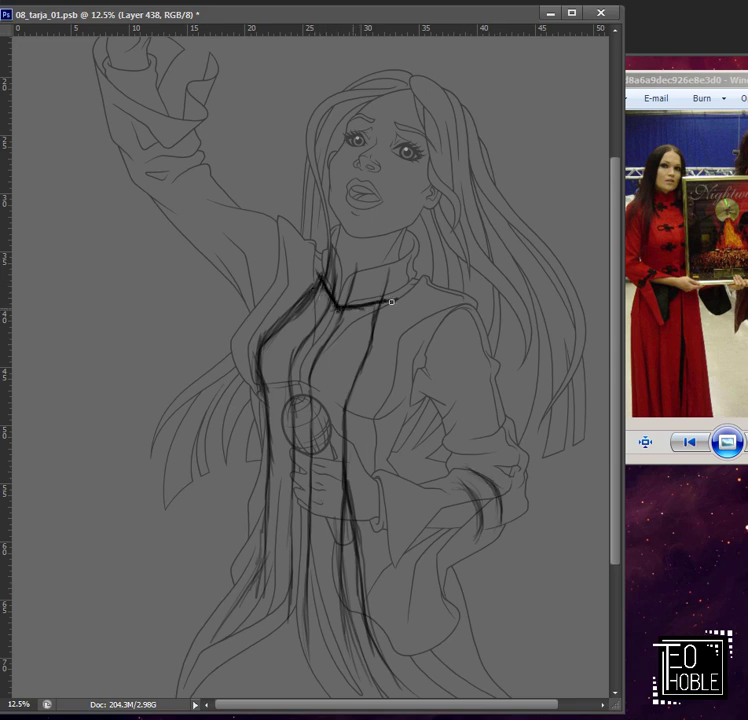
Step: Sketch angled cross guides over the chest and waist, strengthen the bent arm's cuff curves and rough in guides on the raised sleeve
{"action": "left_click_drag", "start_coordinate": [300, 335], "coordinate": [378, 351]}
{"action": "left_click_drag", "start_coordinate": [271, 371], "coordinate": [363, 399]}
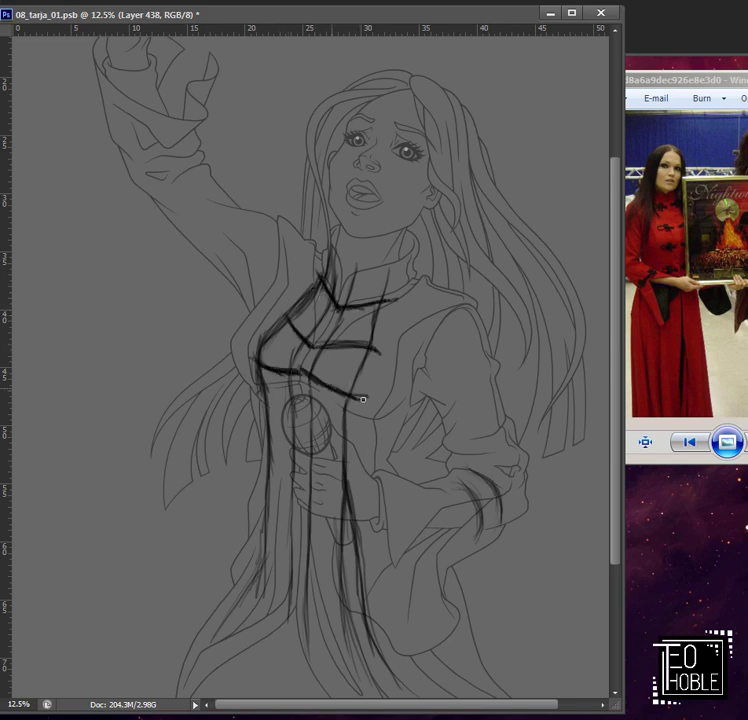
{"action": "left_click_drag", "start_coordinate": [303, 421], "coordinate": [375, 445]}
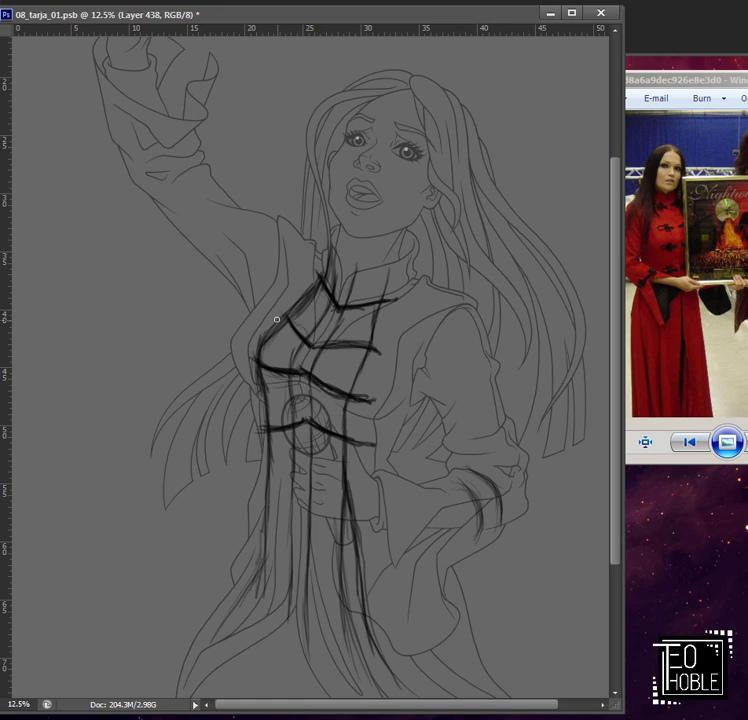
{"action": "left_click_drag", "start_coordinate": [276, 319], "coordinate": [337, 268]}
{"action": "left_click_drag", "start_coordinate": [478, 484], "coordinate": [488, 528]}
{"action": "left_click_drag", "start_coordinate": [145, 147], "coordinate": [189, 207]}
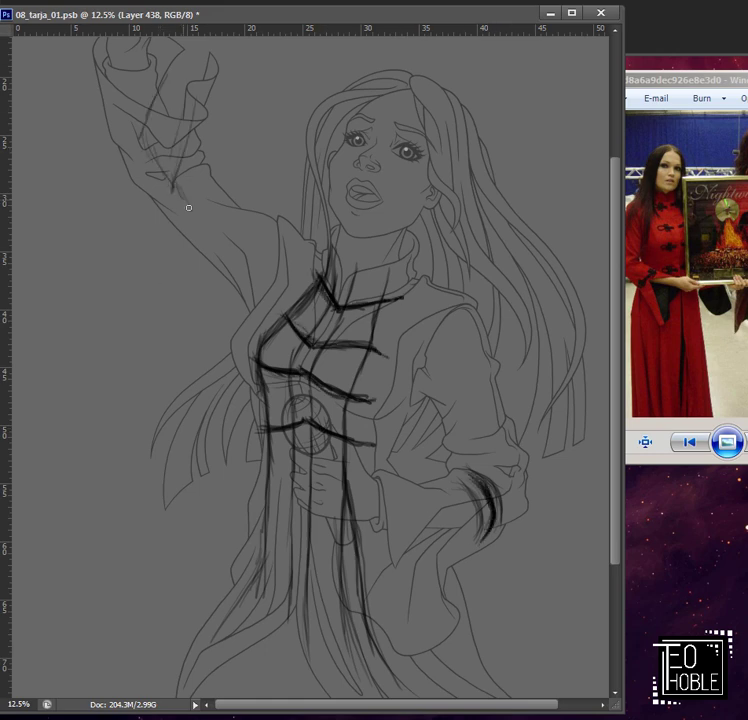
Step: Browse the reference photos in Windows Photo Viewer, enlarge the red coat's black knotted fastenings and return to the drawing
{"action": "left_click", "coordinate": [650, 388]}
{"action": "scroll", "coordinate": [650, 388], "scroll_direction": "down", "scroll_amount": 3}
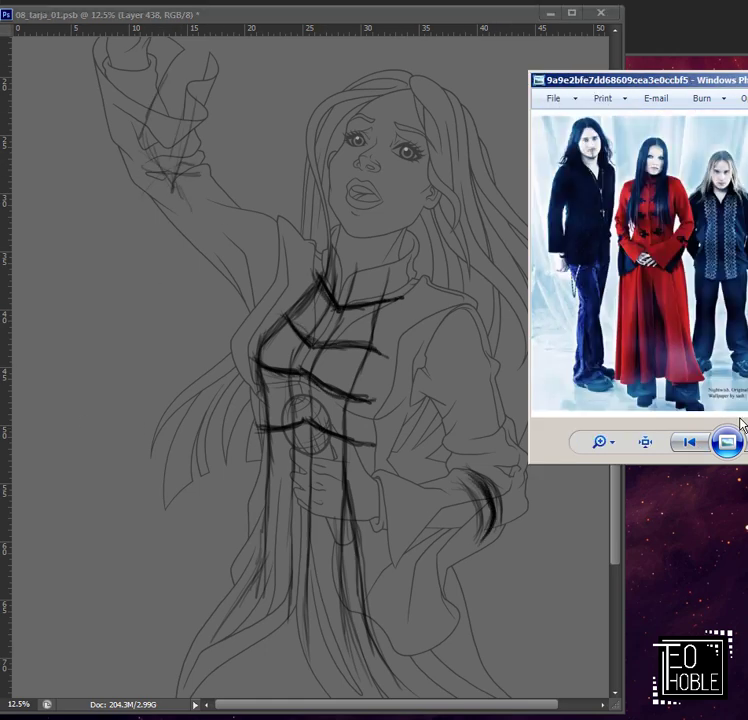
{"action": "scroll", "coordinate": [623, 441], "scroll_direction": "down", "scroll_amount": 2}
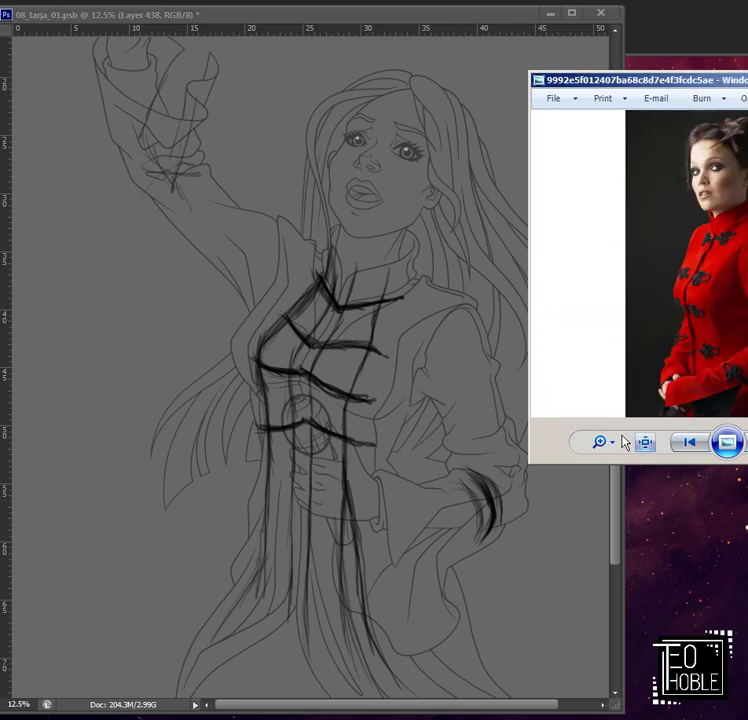
{"action": "scroll", "coordinate": [721, 229], "scroll_direction": "up", "scroll_amount": 3}
{"action": "key", "text": "alt+Tab"}
{"action": "left_click_drag", "start_coordinate": [718, 233], "coordinate": [628, 53]}
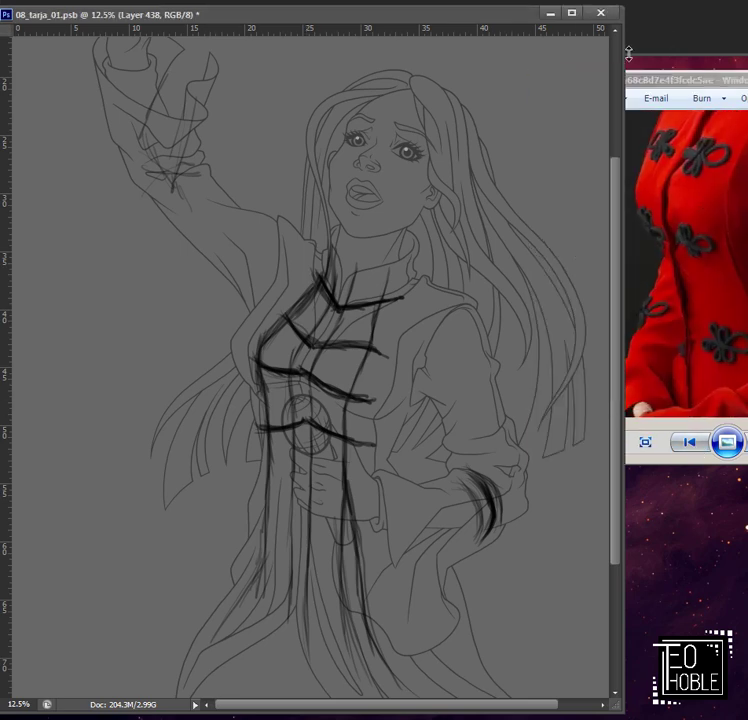
Step: Fade the guide sketch to 50% opacity and, on new Layer 440, sketch paired cross guides on the coat front and cuff
{"action": "mouse_move", "coordinate": [358, 270]}
{"action": "left_mouse_down"}
{"action": "mouse_move", "coordinate": [322, 442]}
{"action": "mouse_move", "coordinate": [280, 511]}
{"action": "mouse_move", "coordinate": [287, 337]}
{"action": "mouse_move", "coordinate": [300, 287]}
{"action": "left_mouse_up"}
{"action": "key", "text": "5"}
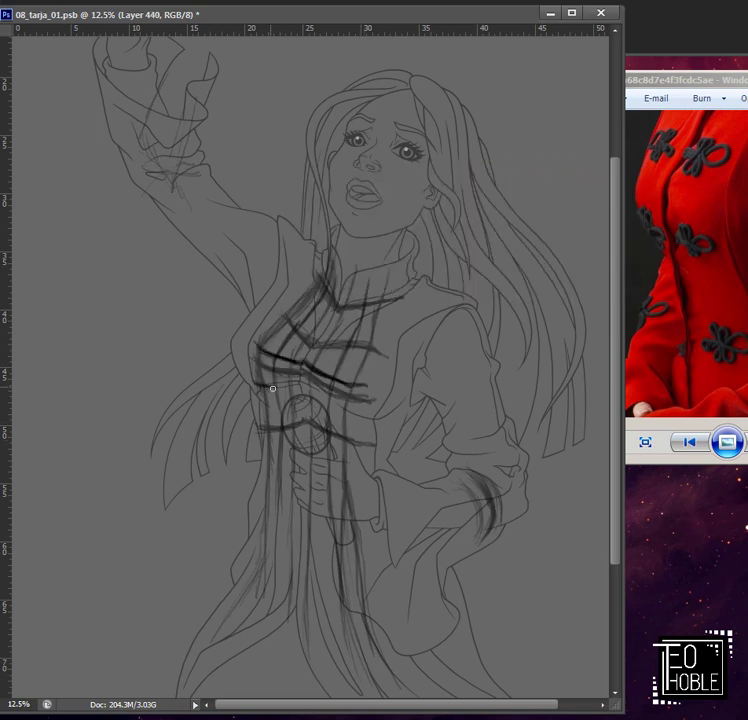
{"action": "key", "text": "5"}
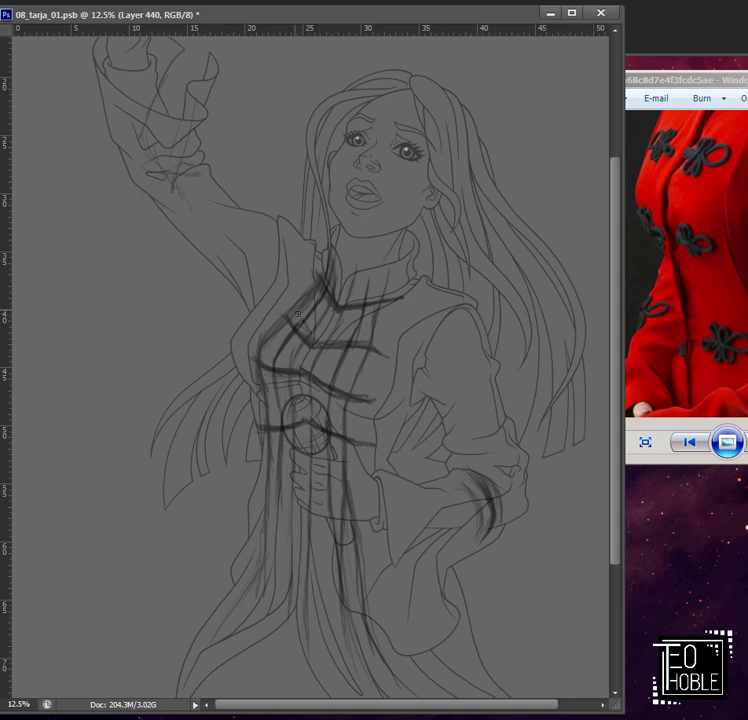
{"action": "left_click_drag", "start_coordinate": [315, 276], "coordinate": [336, 305]}
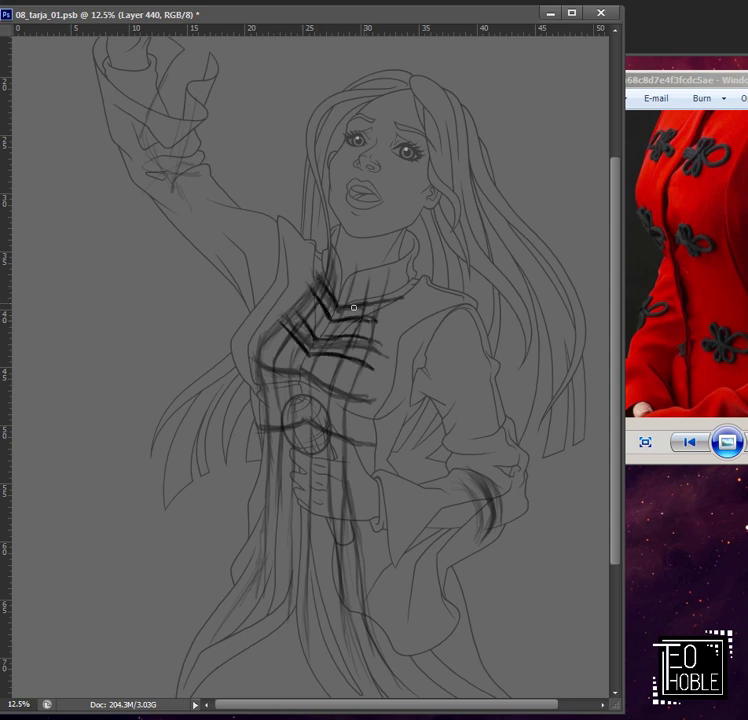
{"action": "left_click_drag", "start_coordinate": [258, 367], "coordinate": [330, 391]}
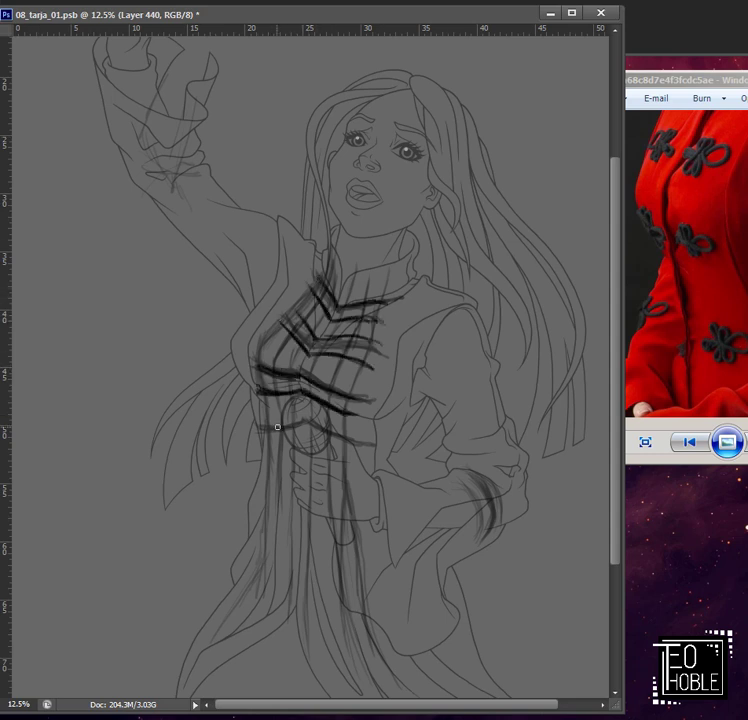
{"action": "left_click_drag", "start_coordinate": [258, 422], "coordinate": [376, 444]}
{"action": "left_click_drag", "start_coordinate": [463, 540], "coordinate": [477, 472]}
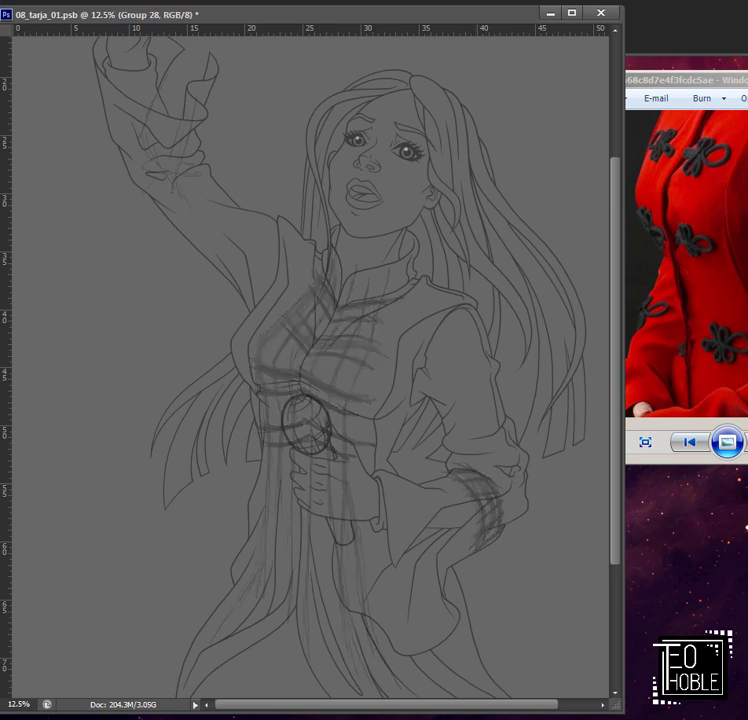
Step: On new Layer 441, sketch four rows of paired teardrop loops along the guides on the chest and waist
{"action": "key", "text": "ctrl+plus"}
{"action": "key", "text": "ctrl+plus"}
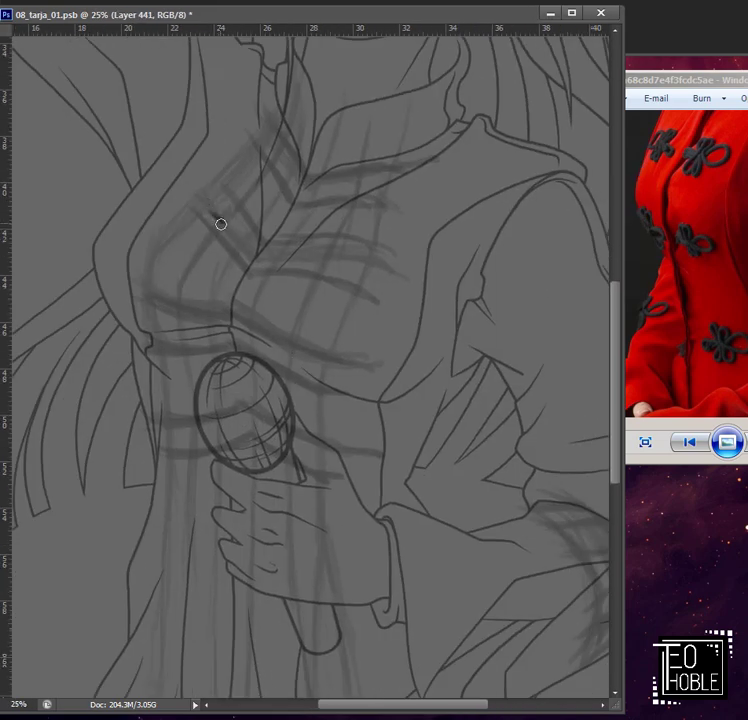
{"action": "left_click_drag", "start_coordinate": [221, 224], "coordinate": [228, 225]}
{"action": "left_click_drag", "start_coordinate": [264, 128], "coordinate": [265, 124]}
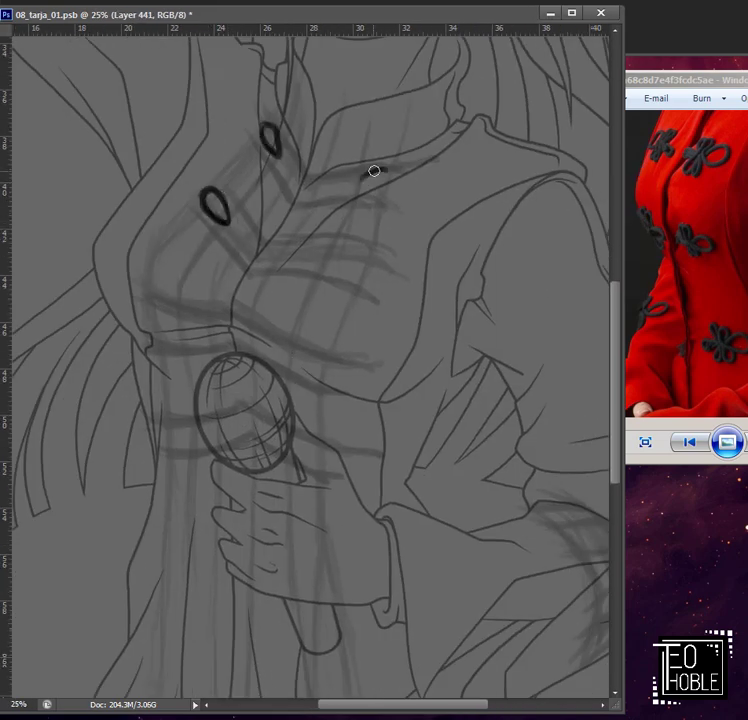
{"action": "left_click_drag", "start_coordinate": [374, 171], "coordinate": [368, 174]}
{"action": "mouse_move", "coordinate": [324, 262]}
{"action": "left_mouse_down"}
{"action": "mouse_move", "coordinate": [366, 254]}
{"action": "mouse_move", "coordinate": [324, 257]}
{"action": "left_mouse_up"}
{"action": "mouse_move", "coordinate": [181, 300]}
{"action": "left_mouse_down"}
{"action": "mouse_move", "coordinate": [152, 289]}
{"action": "mouse_move", "coordinate": [179, 302]}
{"action": "left_mouse_up"}
{"action": "mouse_move", "coordinate": [300, 335]}
{"action": "left_mouse_down"}
{"action": "mouse_move", "coordinate": [292, 343]}
{"action": "mouse_move", "coordinate": [320, 364]}
{"action": "mouse_move", "coordinate": [330, 345]}
{"action": "left_mouse_up"}
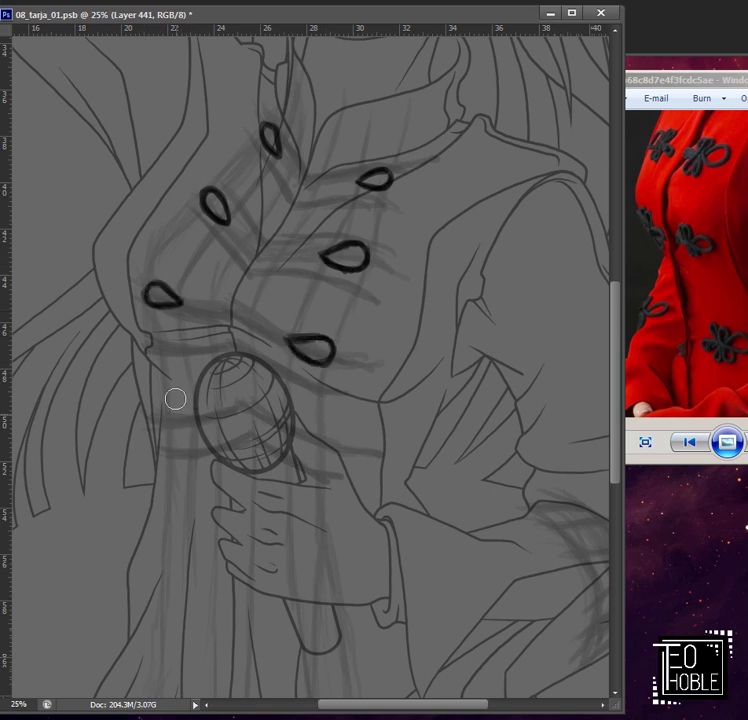
{"action": "left_click_drag", "start_coordinate": [169, 431], "coordinate": [180, 426]}
{"action": "left_click_drag", "start_coordinate": [287, 444], "coordinate": [292, 452]}
Step: Sketch two teardrop loops along the cuff guides of the bent arm
{"action": "scroll", "coordinate": [320, 480], "scroll_direction": "right", "scroll_amount": 5}
{"action": "mouse_move", "coordinate": [350, 500]}
{"action": "left_mouse_down"}
{"action": "mouse_move", "coordinate": [354, 511]}
{"action": "mouse_move", "coordinate": [370, 515]}
{"action": "left_mouse_up"}
{"action": "left_click_drag", "start_coordinate": [400, 600], "coordinate": [412, 645]}
{"action": "left_click_drag", "start_coordinate": [408, 710], "coordinate": [363, 710]}
Step: On new Layer 442, sketch clusters of small petal loops at the inner end of each chest and waist teardrop
{"action": "key", "text": "ctrl+shift+alt+n"}
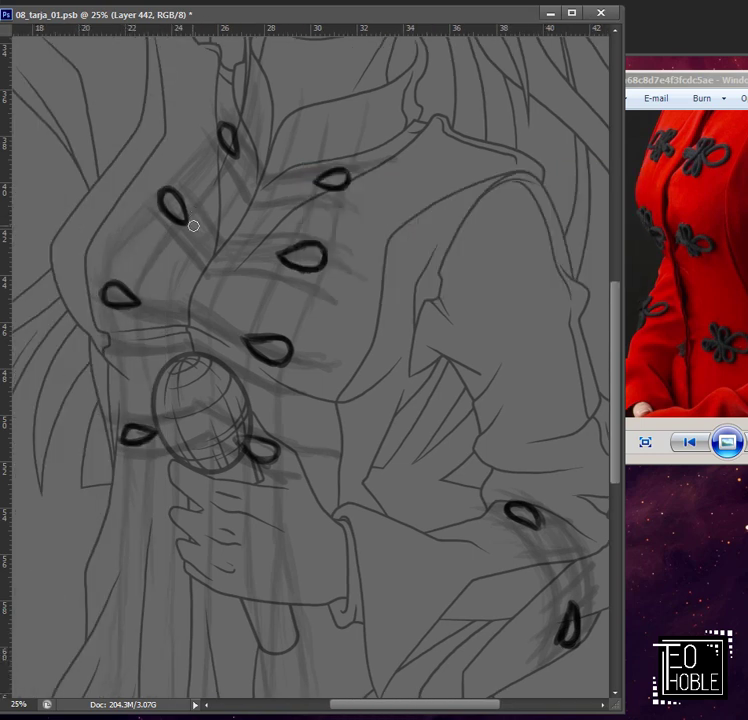
{"action": "left_click_drag", "start_coordinate": [196, 234], "coordinate": [205, 212]}
{"action": "mouse_move", "coordinate": [228, 128]}
{"action": "left_mouse_down"}
{"action": "mouse_move", "coordinate": [242, 139]}
{"action": "mouse_move", "coordinate": [240, 175]}
{"action": "left_mouse_up"}
{"action": "mouse_move", "coordinate": [305, 158]}
{"action": "left_mouse_down"}
{"action": "mouse_move", "coordinate": [312, 167]}
{"action": "mouse_move", "coordinate": [305, 186]}
{"action": "left_mouse_up"}
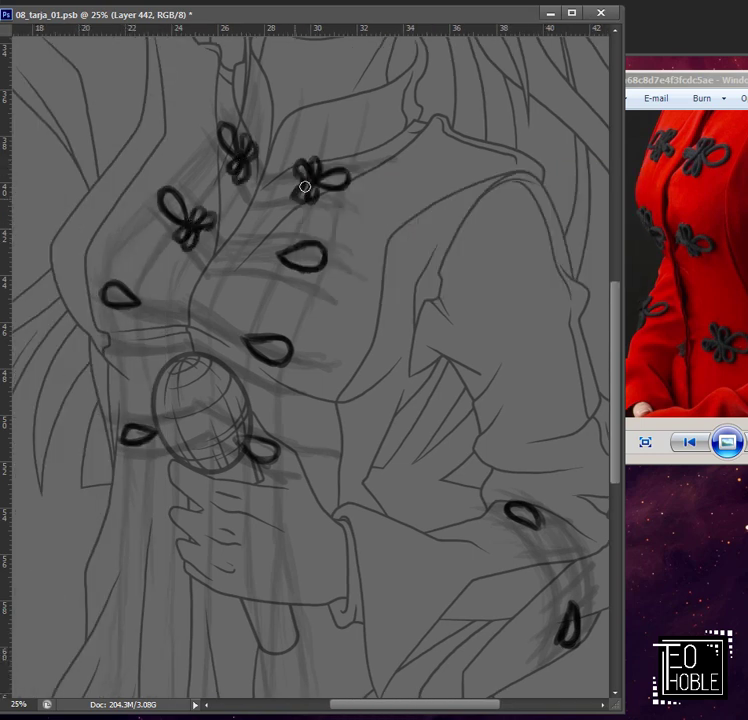
{"action": "left_click_drag", "start_coordinate": [284, 235], "coordinate": [265, 255]}
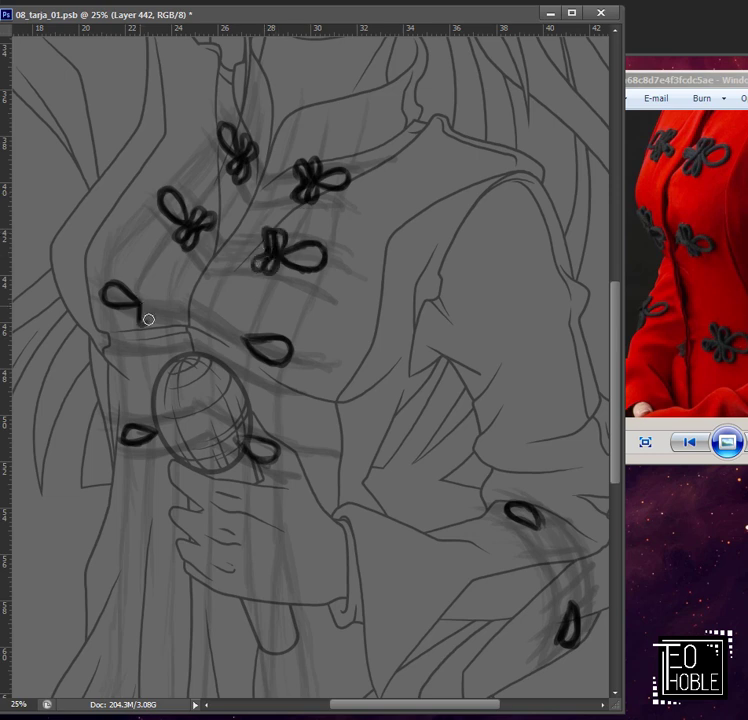
{"action": "mouse_move", "coordinate": [148, 319]}
{"action": "left_mouse_down"}
{"action": "mouse_move", "coordinate": [147, 300]}
{"action": "mouse_move", "coordinate": [152, 315]}
{"action": "left_mouse_up"}
{"action": "mouse_move", "coordinate": [242, 334]}
{"action": "left_mouse_down"}
{"action": "mouse_move", "coordinate": [235, 339]}
{"action": "mouse_move", "coordinate": [231, 319]}
{"action": "left_mouse_up"}
{"action": "left_click_drag", "start_coordinate": [161, 447], "coordinate": [165, 418]}
{"action": "left_click_drag", "start_coordinate": [234, 421], "coordinate": [232, 440]}
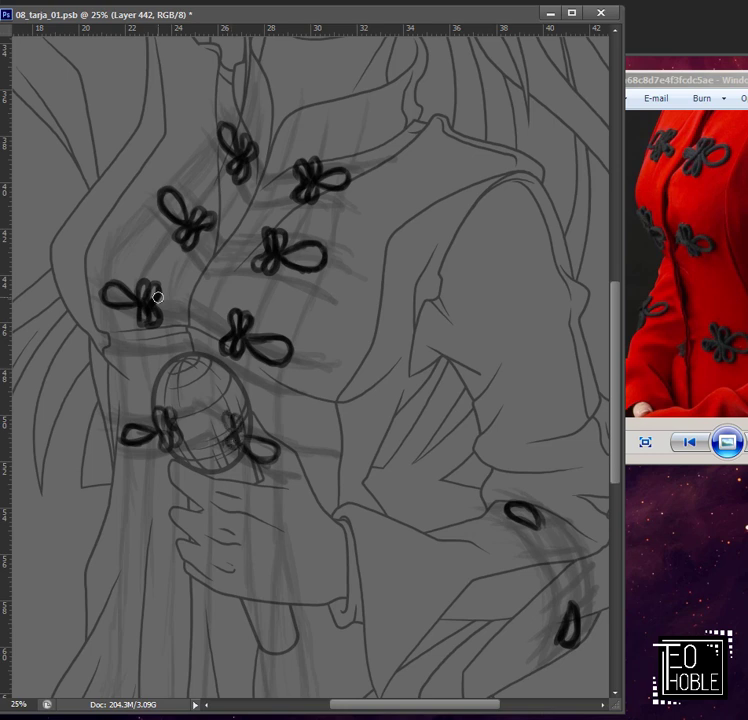
Step: Add the inner loops pointing to the coat opening on the chest fastenings and complete the two cuff fastenings with petals
{"action": "left_click_drag", "start_coordinate": [239, 252], "coordinate": [262, 256]}
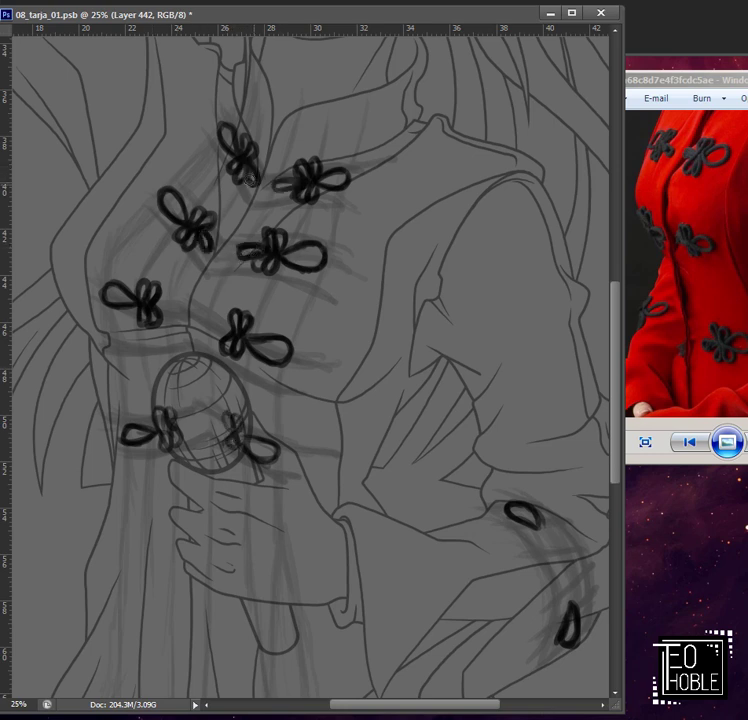
{"action": "left_click_drag", "start_coordinate": [226, 324], "coordinate": [227, 330]}
{"action": "mouse_move", "coordinate": [544, 520]}
{"action": "left_mouse_down"}
{"action": "mouse_move", "coordinate": [521, 531]}
{"action": "mouse_move", "coordinate": [556, 538]}
{"action": "mouse_move", "coordinate": [572, 605]}
{"action": "mouse_move", "coordinate": [569, 587]}
{"action": "left_mouse_up"}
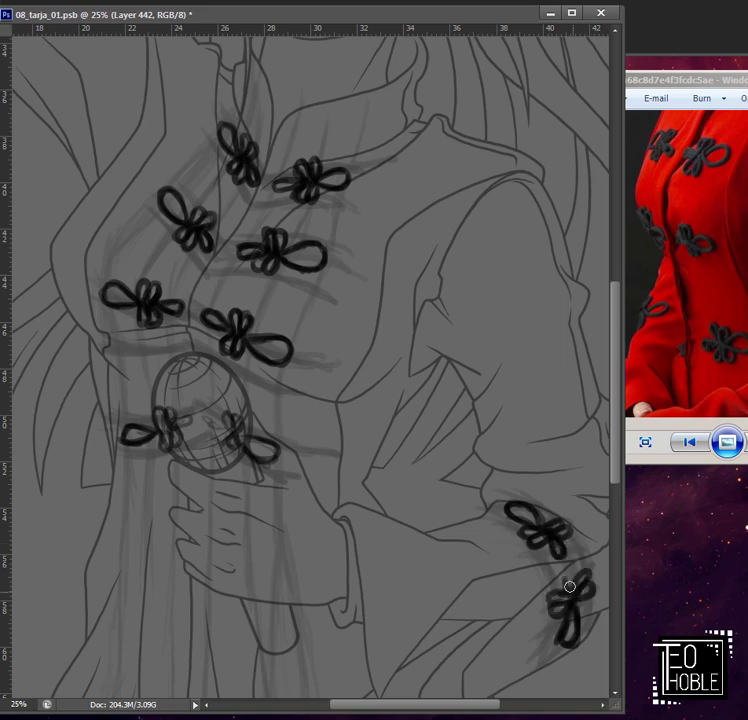
{"action": "key", "text": "ctrl+minus"}
{"action": "key", "text": "ctrl+minus"}
{"action": "key", "text": "ctrl+plus"}
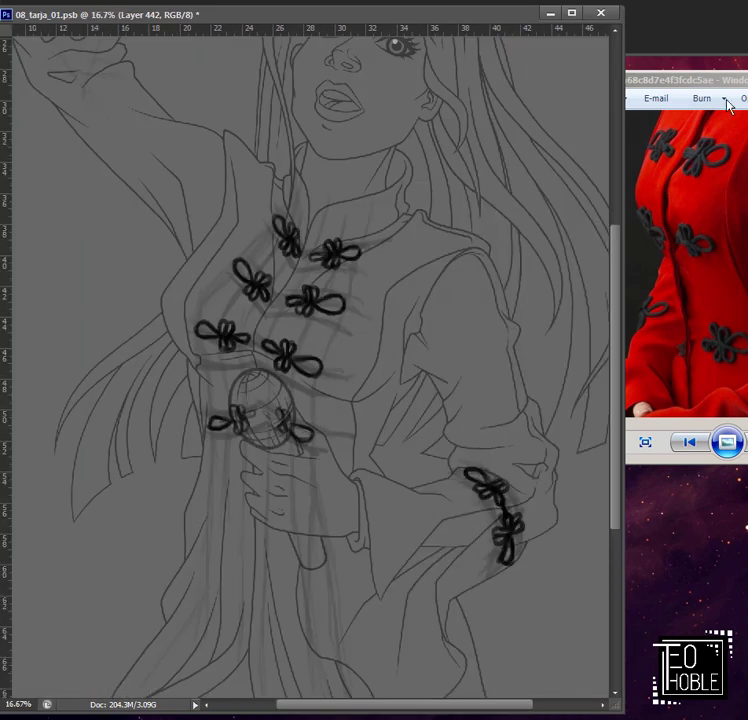
Step: Switch to Windows Photo Viewer and look through further reference photos of the red coat
{"action": "left_click", "coordinate": [706, 95]}
{"action": "key", "text": "Right"}
{"action": "key", "text": "Right"}
{"action": "key", "text": "Right"}
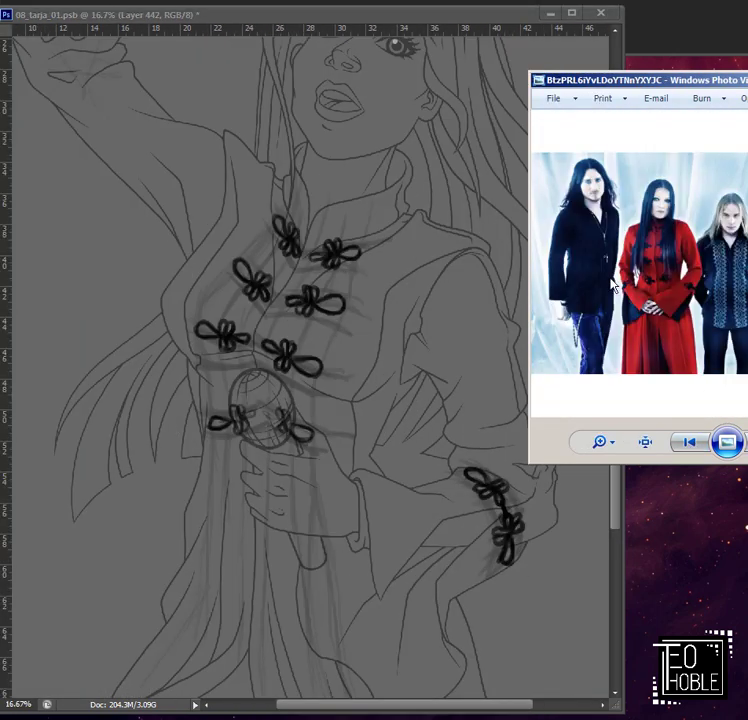
Step: Return to 08_tarja_01.psb, widen its window and fade the fastening sketch to 50% opacity
{"action": "left_click", "coordinate": [618, 484]}
{"action": "left_click_drag", "start_coordinate": [618, 484], "coordinate": [733, 484]}
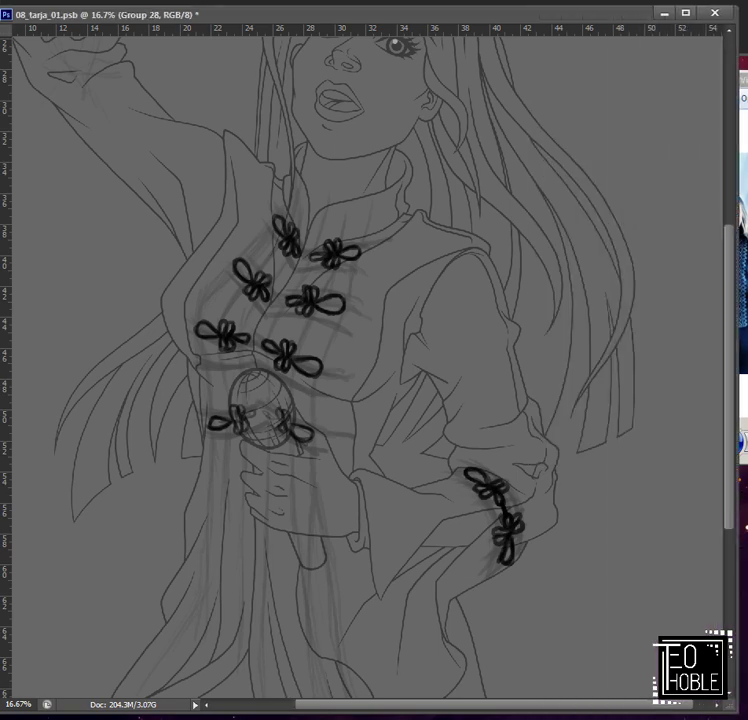
{"action": "key", "text": "5"}
Step: On a new layer, ink the second-row pair of chest fastenings in thick black loops over the faded sketch
{"action": "key", "text": "ctrl+shift+alt+n"}
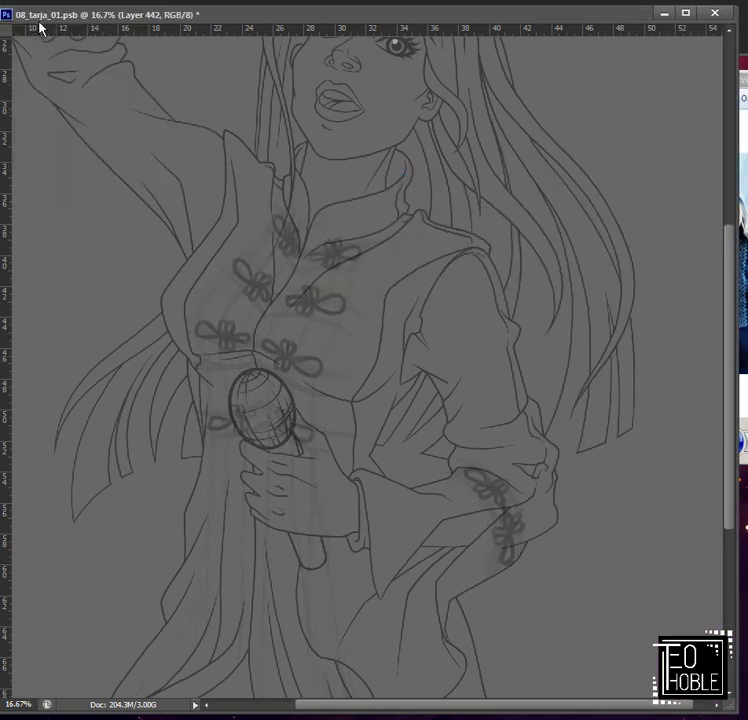
{"action": "key", "text": "ctrl+plus"}
{"action": "mouse_move", "coordinate": [367, 284]}
{"action": "left_mouse_down"}
{"action": "mouse_move", "coordinate": [332, 228]}
{"action": "mouse_move", "coordinate": [359, 240]}
{"action": "mouse_move", "coordinate": [347, 237]}
{"action": "left_mouse_up"}
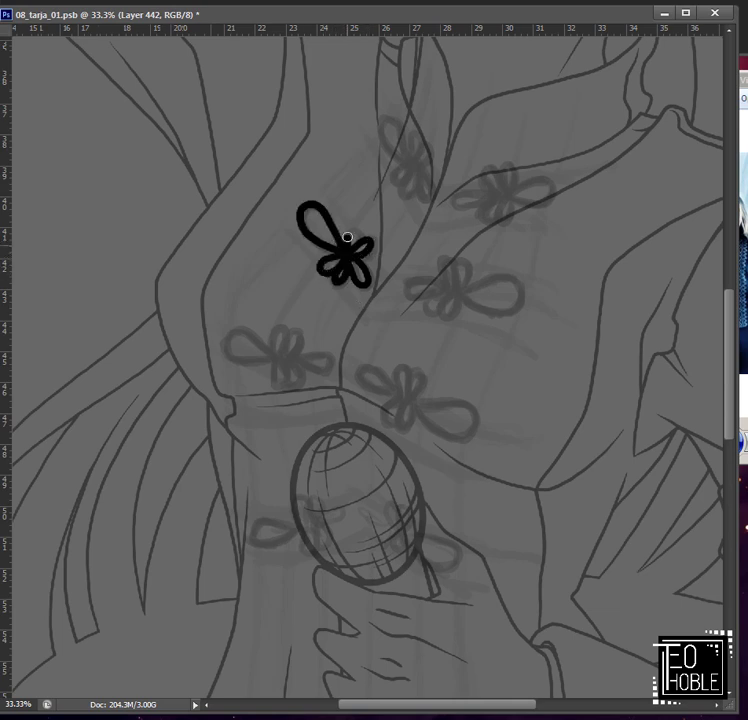
{"action": "mouse_move", "coordinate": [421, 290]}
{"action": "left_mouse_down"}
{"action": "mouse_move", "coordinate": [489, 284]}
{"action": "mouse_move", "coordinate": [403, 283]}
{"action": "left_mouse_up"}
{"action": "key", "text": "ctrl+plus"}
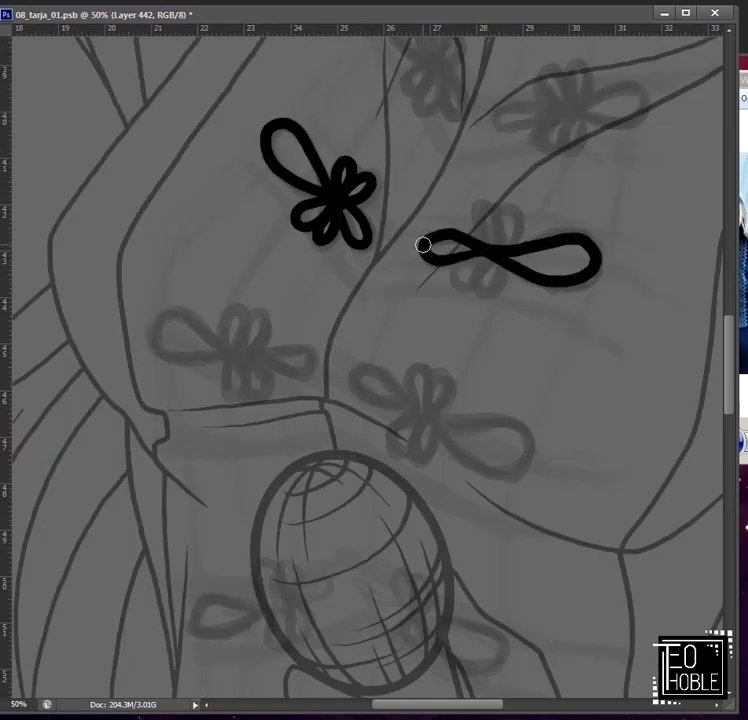
{"action": "scroll", "coordinate": [432, 369], "scroll_direction": "up", "scroll_amount": 2}
{"action": "mouse_move", "coordinate": [432, 369]}
{"action": "left_mouse_down"}
{"action": "mouse_move", "coordinate": [421, 401]}
{"action": "mouse_move", "coordinate": [406, 399]}
{"action": "mouse_move", "coordinate": [418, 362]}
{"action": "left_mouse_up"}
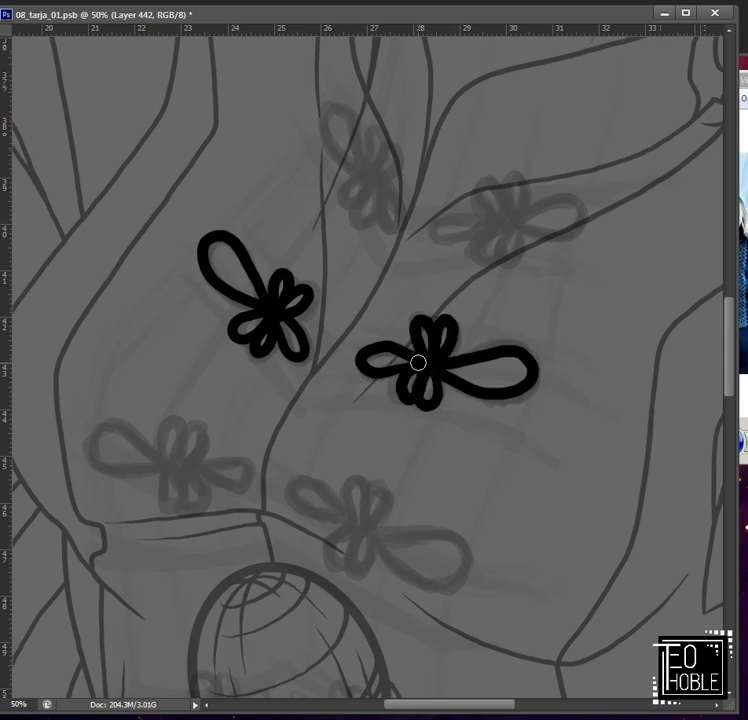
Step: Ink the top pair of fastenings below the collar and the third-row pair above the microphone
{"action": "mouse_move", "coordinate": [377, 185]}
{"action": "left_mouse_down"}
{"action": "mouse_move", "coordinate": [349, 167]}
{"action": "mouse_move", "coordinate": [376, 202]}
{"action": "mouse_move", "coordinate": [376, 170]}
{"action": "mouse_move", "coordinate": [395, 200]}
{"action": "left_mouse_up"}
{"action": "mouse_move", "coordinate": [484, 225]}
{"action": "left_mouse_down"}
{"action": "mouse_move", "coordinate": [573, 225]}
{"action": "mouse_move", "coordinate": [448, 235]}
{"action": "mouse_move", "coordinate": [509, 184]}
{"action": "left_mouse_up"}
{"action": "scroll", "coordinate": [329, 329], "scroll_direction": "down", "scroll_amount": 3}
{"action": "scroll", "coordinate": [329, 329], "scroll_direction": "left", "scroll_amount": 3}
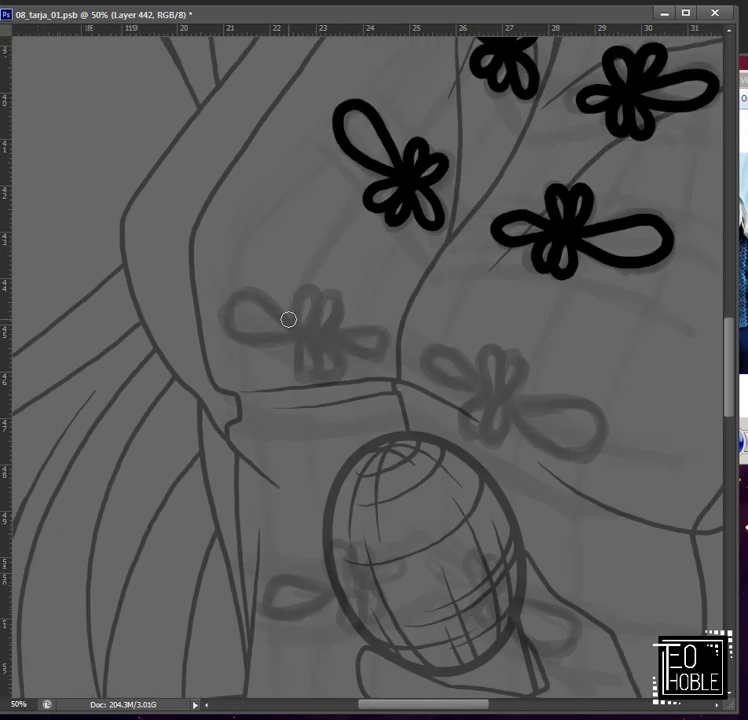
{"action": "mouse_move", "coordinate": [288, 319]}
{"action": "left_mouse_down"}
{"action": "mouse_move", "coordinate": [259, 339]}
{"action": "mouse_move", "coordinate": [312, 329]}
{"action": "mouse_move", "coordinate": [315, 321]}
{"action": "mouse_move", "coordinate": [320, 329]}
{"action": "mouse_move", "coordinate": [305, 355]}
{"action": "left_mouse_up"}
{"action": "mouse_move", "coordinate": [428, 355]}
{"action": "left_mouse_down"}
{"action": "mouse_move", "coordinate": [444, 381]}
{"action": "mouse_move", "coordinate": [514, 415]}
{"action": "mouse_move", "coordinate": [511, 399]}
{"action": "mouse_move", "coordinate": [544, 437]}
{"action": "mouse_move", "coordinate": [490, 400]}
{"action": "mouse_move", "coordinate": [470, 400]}
{"action": "left_mouse_up"}
{"action": "key", "text": "ctrl+z"}
Step: Ink the fastening partly behind the microphone's left edge, and undo the partial one started over its right side
{"action": "scroll", "coordinate": [336, 364], "scroll_direction": "down", "scroll_amount": 5}
{"action": "mouse_move", "coordinate": [336, 364]}
{"action": "left_mouse_down"}
{"action": "mouse_move", "coordinate": [326, 362]}
{"action": "mouse_move", "coordinate": [358, 335]}
{"action": "mouse_move", "coordinate": [374, 347]}
{"action": "mouse_move", "coordinate": [361, 328]}
{"action": "left_mouse_up"}
{"action": "left_click_drag", "start_coordinate": [488, 378], "coordinate": [464, 357]}
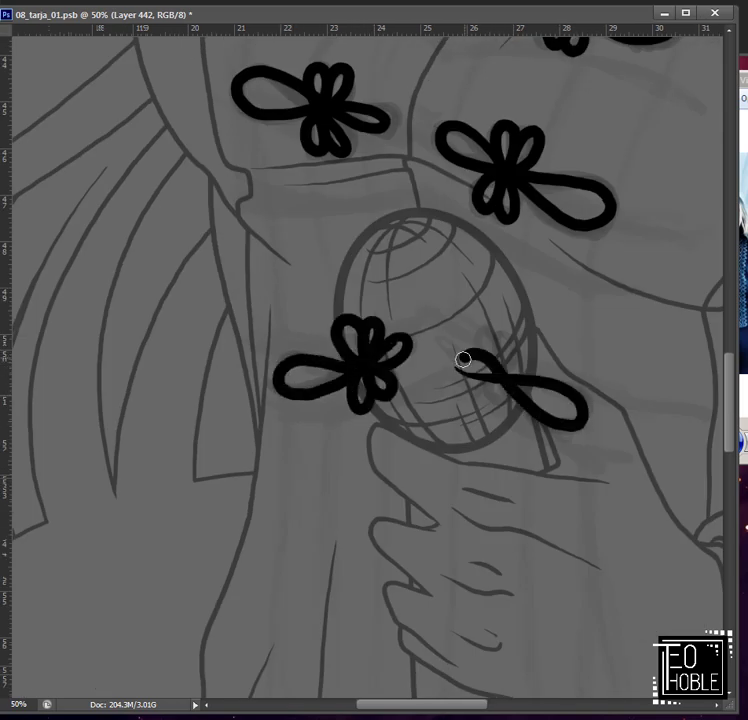
{"action": "key", "text": "ctrl+alt+z"}
{"action": "key", "text": "ctrl+alt+z"}
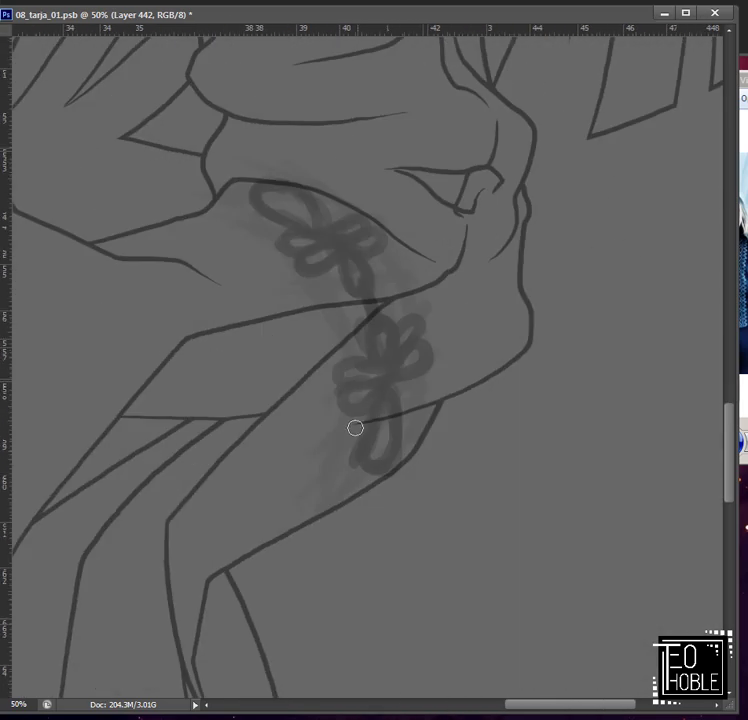
Step: Ink the two linked fastenings on the bent arm's sleeve cuff in thick black loops over the faded sketch
{"action": "mouse_move", "coordinate": [389, 347]}
{"action": "left_mouse_down"}
{"action": "mouse_move", "coordinate": [369, 469]}
{"action": "mouse_move", "coordinate": [386, 381]}
{"action": "mouse_move", "coordinate": [486, 471]}
{"action": "left_mouse_up"}
{"action": "mouse_move", "coordinate": [371, 311]}
{"action": "left_mouse_down"}
{"action": "mouse_move", "coordinate": [423, 334]}
{"action": "mouse_move", "coordinate": [444, 376]}
{"action": "mouse_move", "coordinate": [401, 327]}
{"action": "mouse_move", "coordinate": [465, 345]}
{"action": "left_mouse_up"}
{"action": "mouse_move", "coordinate": [497, 437]}
{"action": "left_mouse_down"}
{"action": "mouse_move", "coordinate": [448, 499]}
{"action": "mouse_move", "coordinate": [495, 445]}
{"action": "left_mouse_up"}
Step: Fade the inked fastenings on Layer 442 and erase the parts of the lowest chest fastening that overlap the microphone
{"action": "scroll", "coordinate": [479, 431], "scroll_direction": "down", "scroll_amount": 5}
{"action": "scroll", "coordinate": [479, 431], "scroll_direction": "up", "scroll_amount": 3}
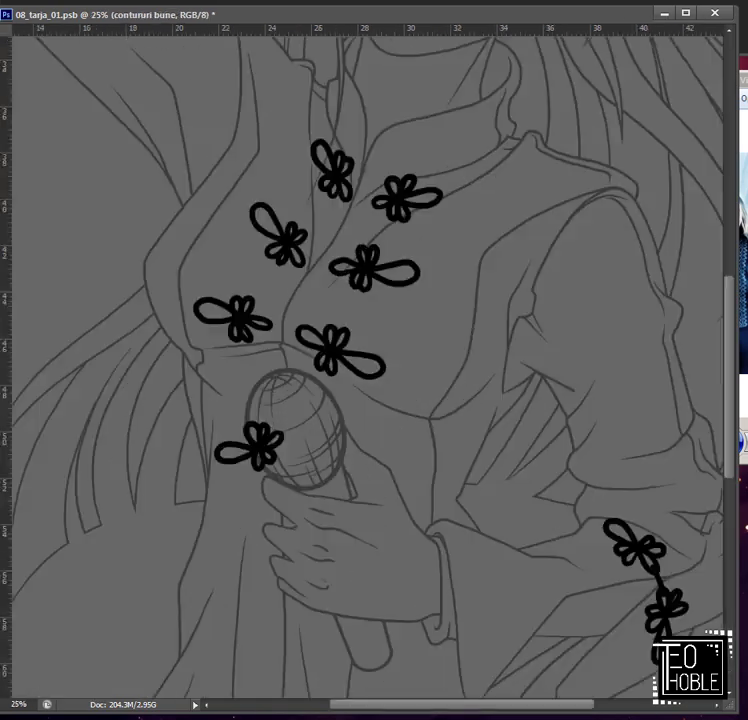
{"action": "scroll", "coordinate": [479, 431], "scroll_direction": "up", "scroll_amount": 1}
{"action": "scroll", "coordinate": [460, 440], "scroll_direction": "up", "scroll_amount": 1}
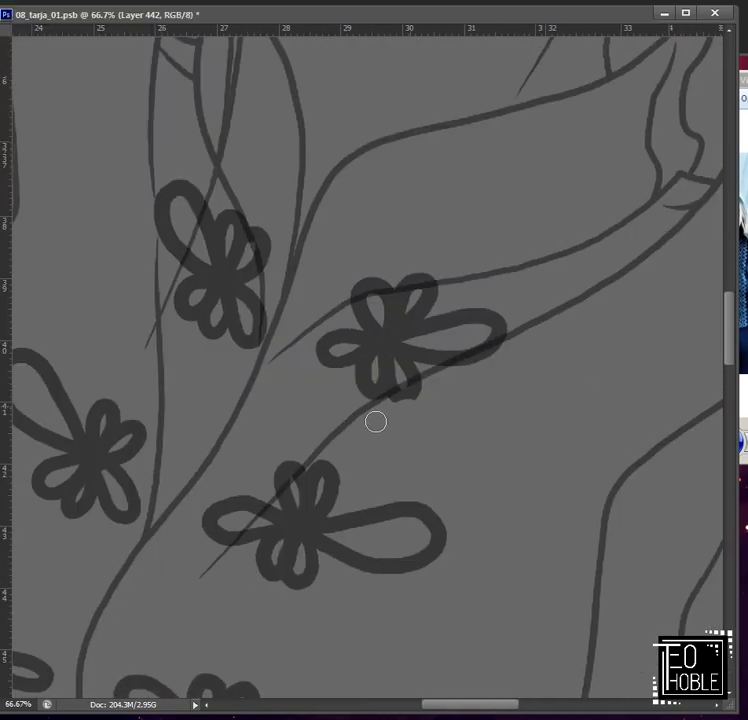
{"action": "scroll", "coordinate": [271, 399], "scroll_direction": "down", "scroll_amount": 5}
{"action": "scroll", "coordinate": [271, 399], "scroll_direction": "left", "scroll_amount": 4}
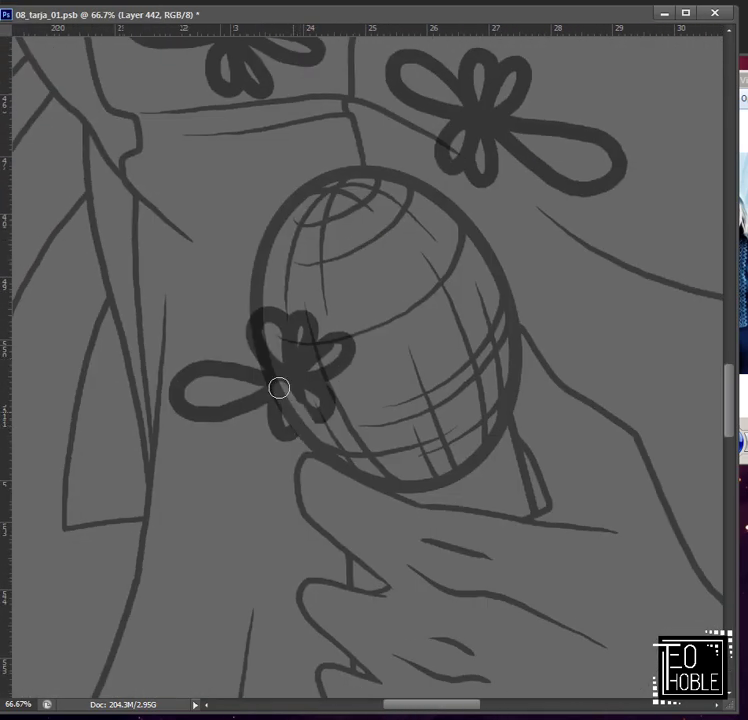
{"action": "mouse_move", "coordinate": [260, 330]}
{"action": "left_mouse_down"}
{"action": "mouse_move", "coordinate": [266, 361]}
{"action": "mouse_move", "coordinate": [267, 294]}
{"action": "mouse_move", "coordinate": [276, 384]}
{"action": "left_mouse_up"}
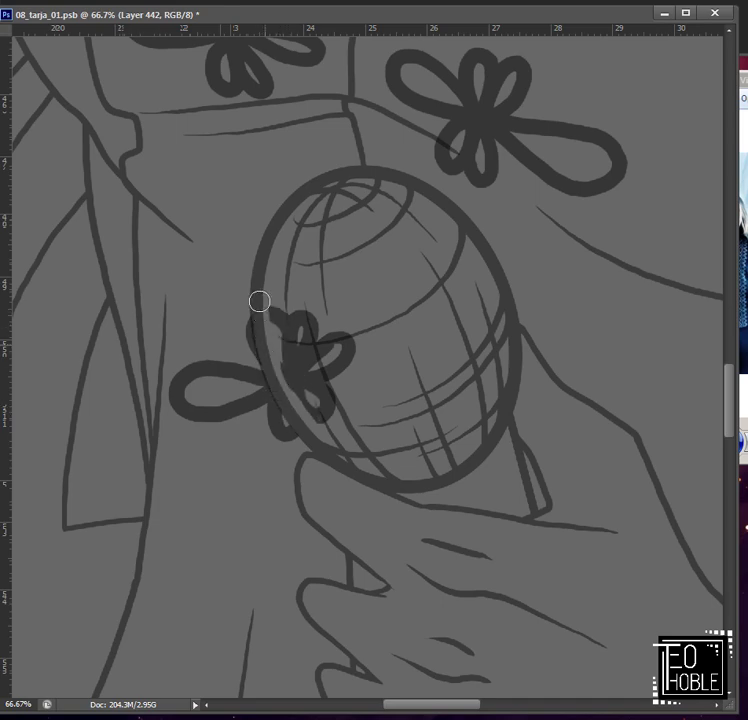
{"action": "mouse_move", "coordinate": [259, 301]}
{"action": "left_mouse_down"}
{"action": "mouse_move", "coordinate": [281, 335]}
{"action": "mouse_move", "coordinate": [381, 366]}
{"action": "left_mouse_up"}
Step: Restore the line art and fastenings to solid black and save the document
{"action": "scroll", "coordinate": [381, 366], "scroll_direction": "down", "scroll_amount": 5}
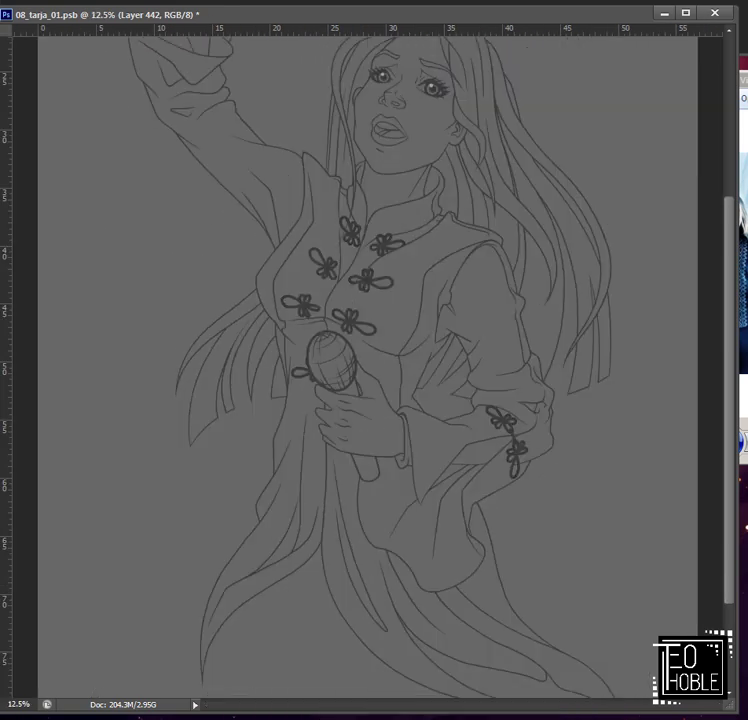
{"action": "scroll", "coordinate": [409, 356], "scroll_direction": "down", "scroll_amount": 1}
{"action": "scroll", "coordinate": [409, 356], "scroll_direction": "up", "scroll_amount": 1}
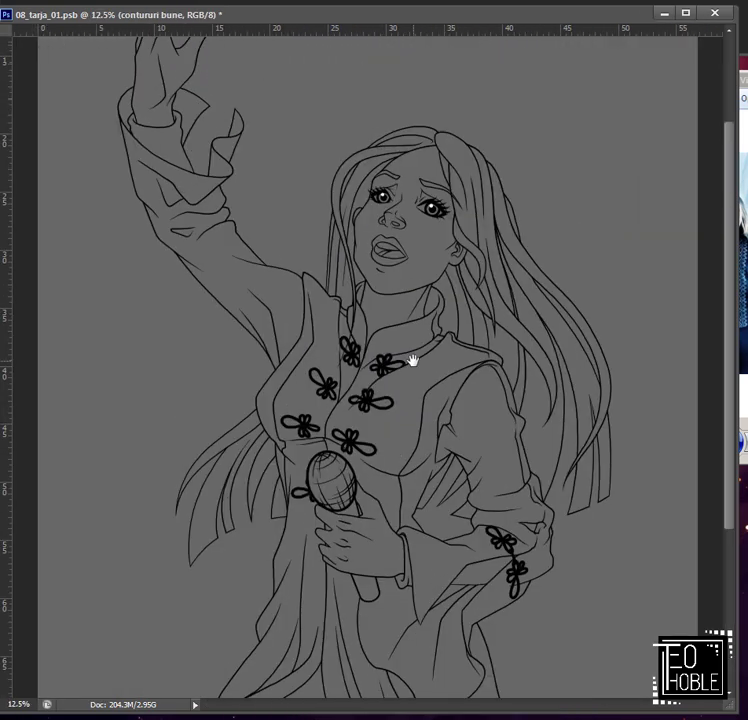
{"action": "key", "text": "ctrl+s"}
{"action": "scroll", "coordinate": [632, 196], "scroll_direction": "down", "scroll_amount": 1}
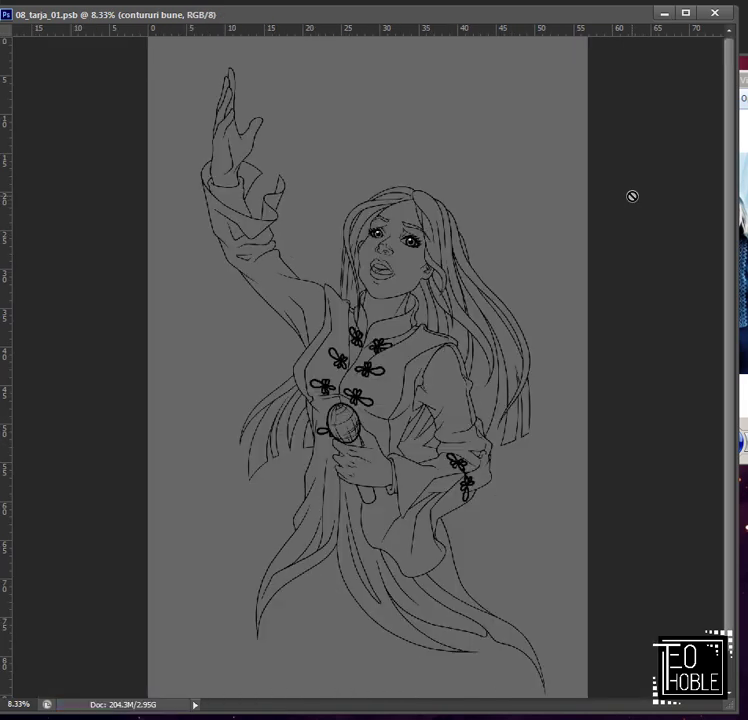